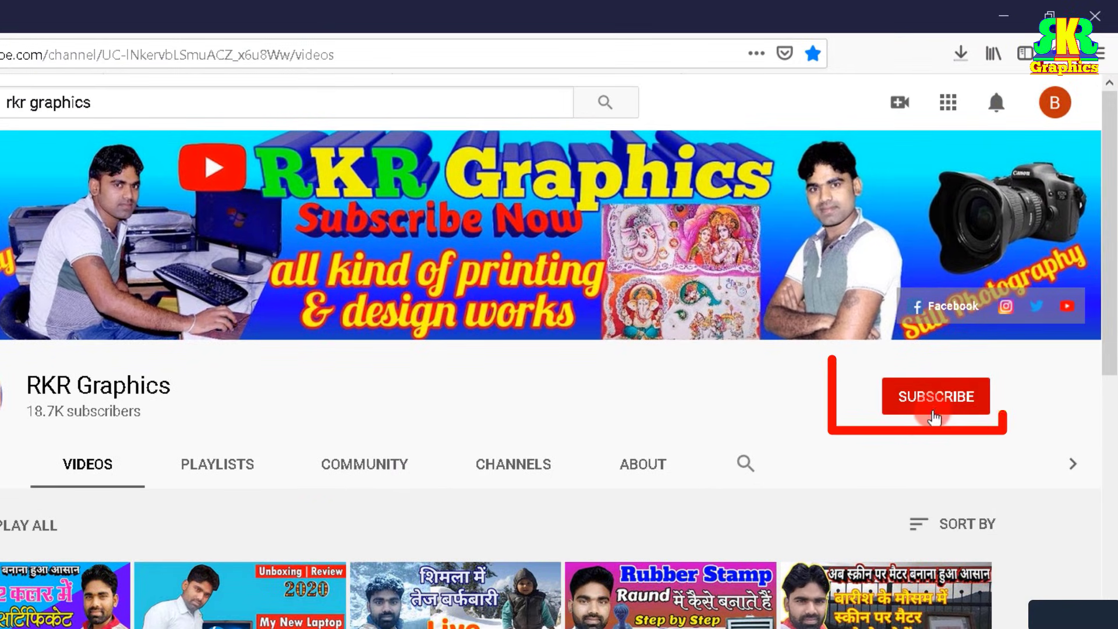
Step: Subscribe to the RKR Graphics YouTube channel and set its notifications to All
click(946, 402)
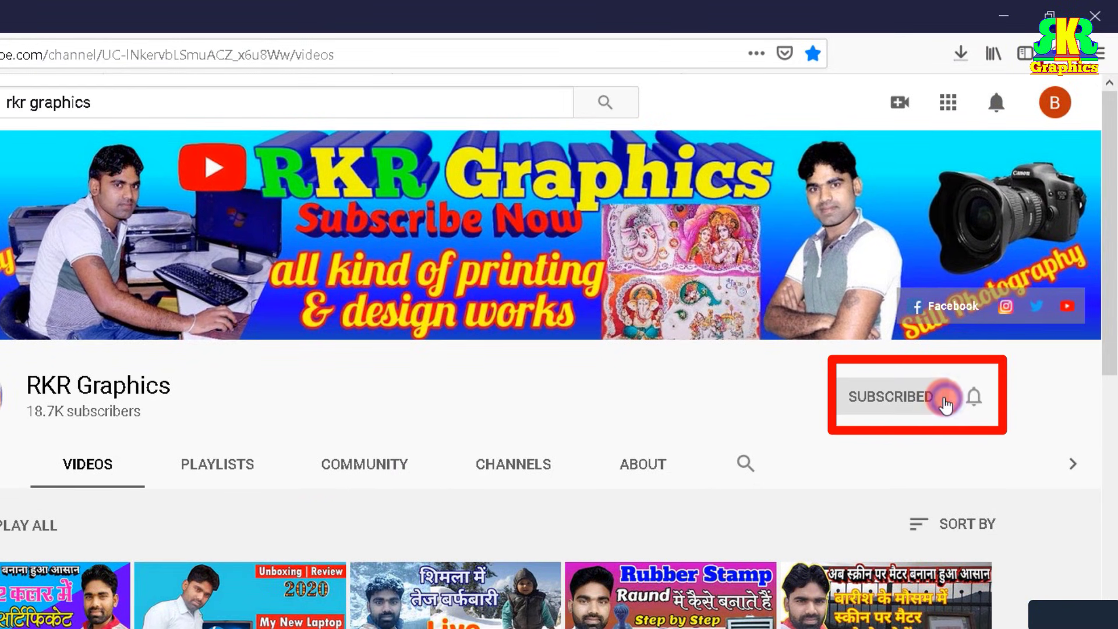
click(972, 397)
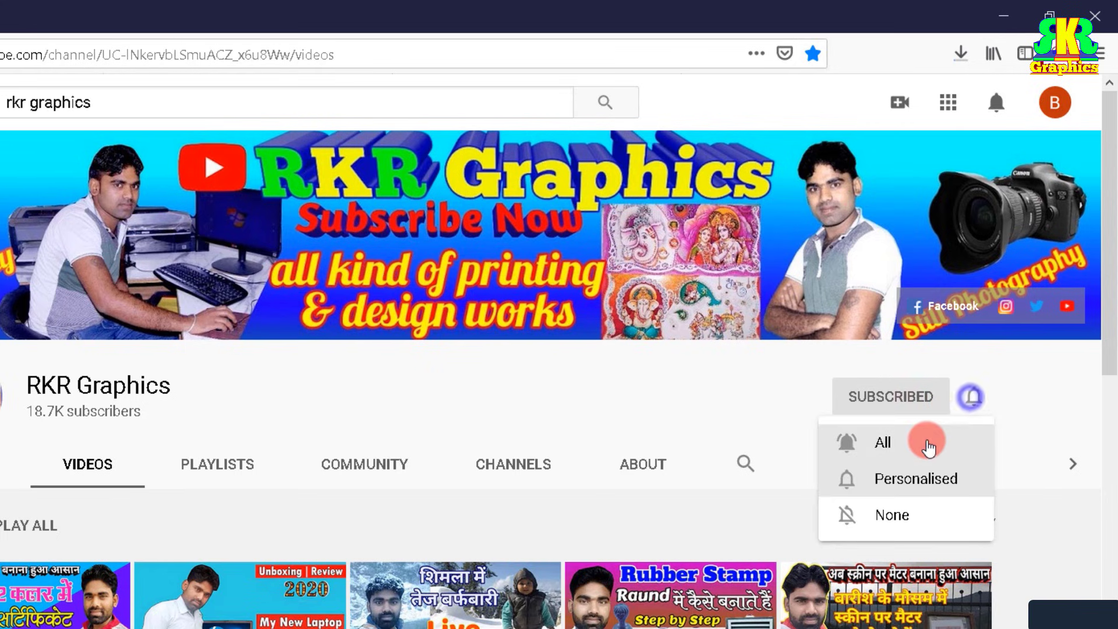
click(928, 443)
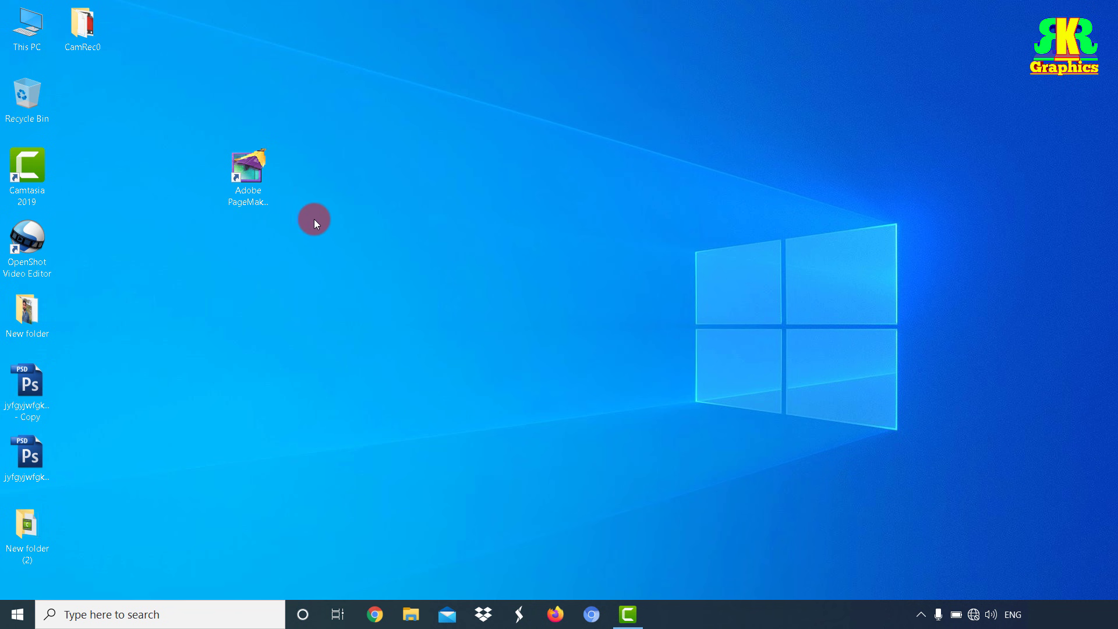
Step: Launch Adobe PageMaker 7.0 from its desktop shortcut
click(252, 186)
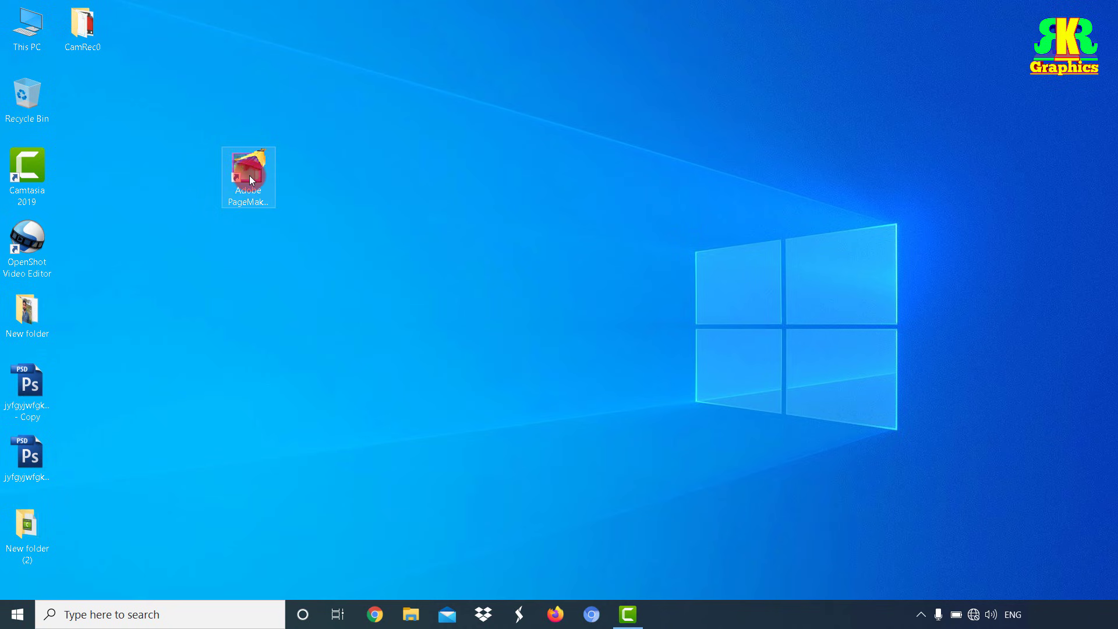
right_click(249, 176)
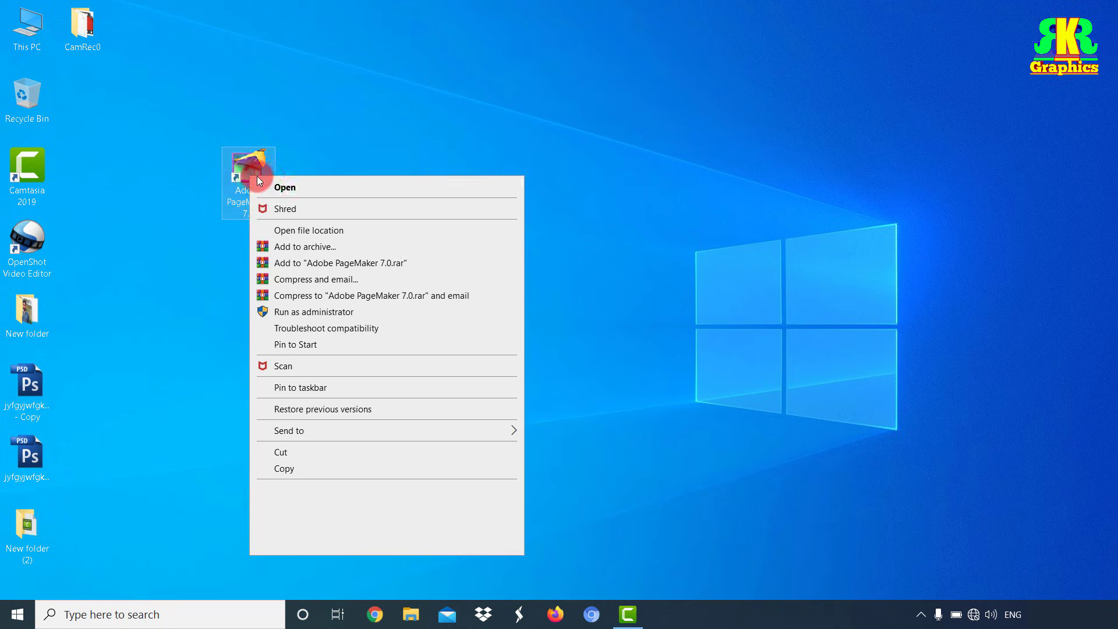
click(286, 187)
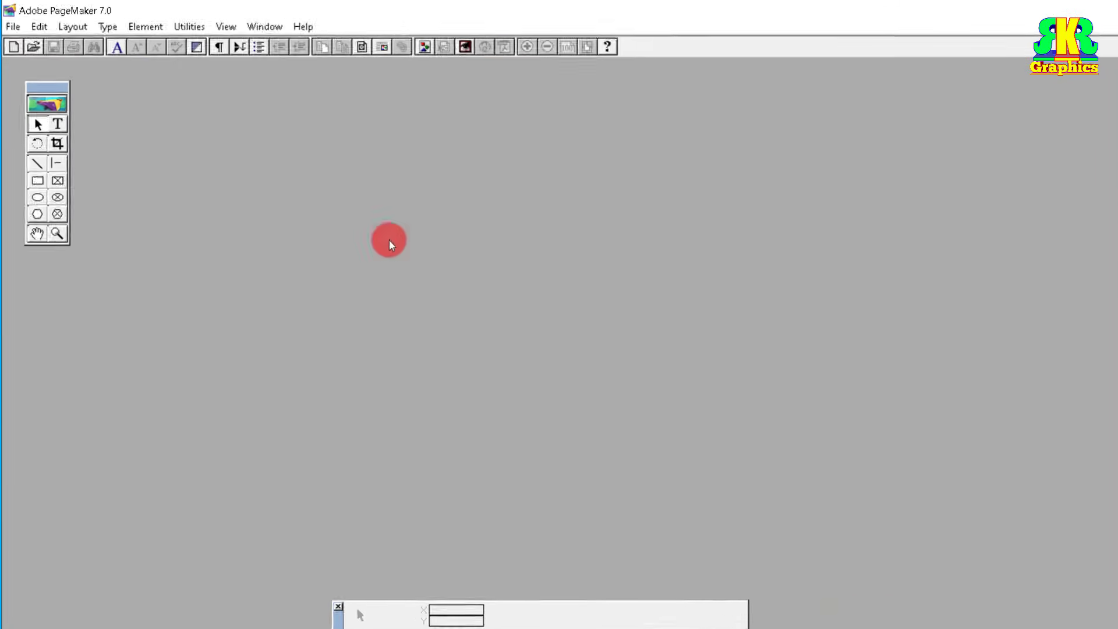
Step: Create a new publication with A4 page size in Document Setup
click(20, 43)
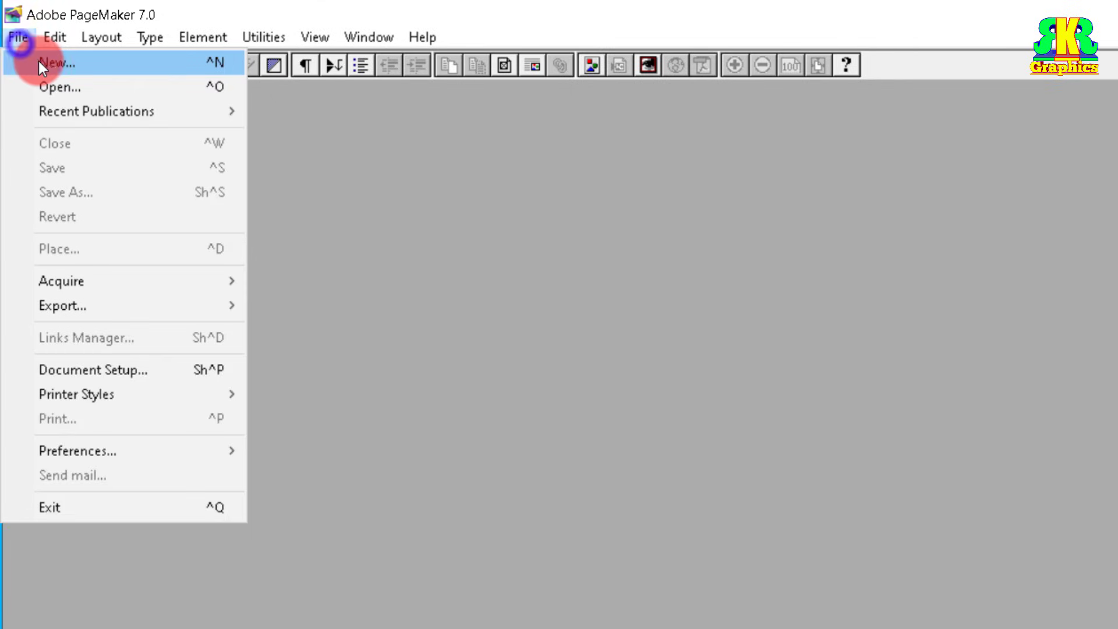
click(38, 61)
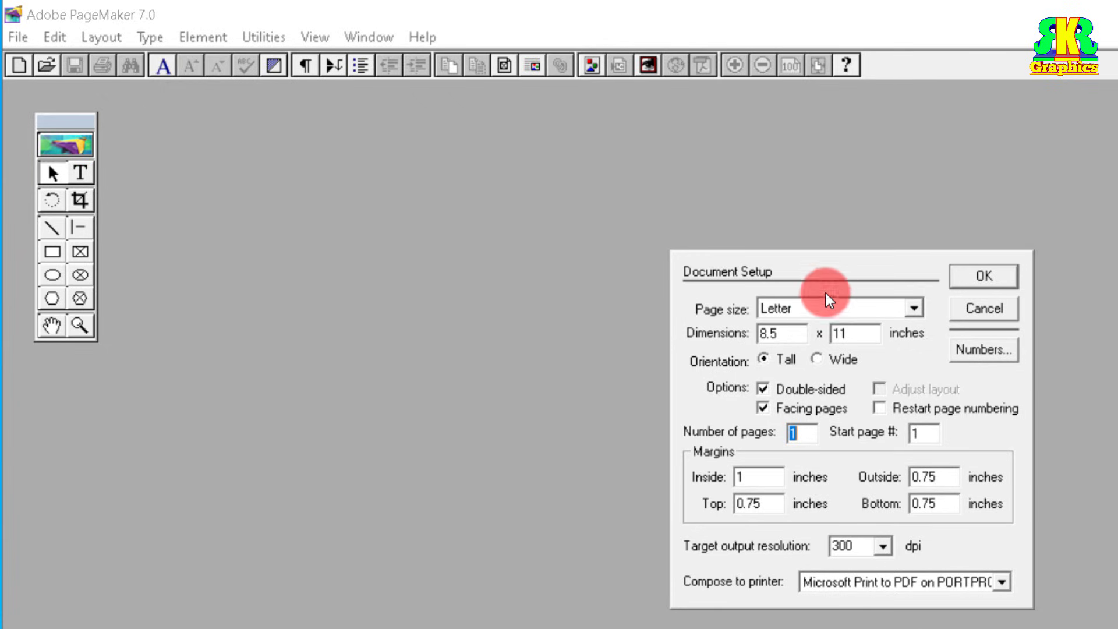
click(810, 312)
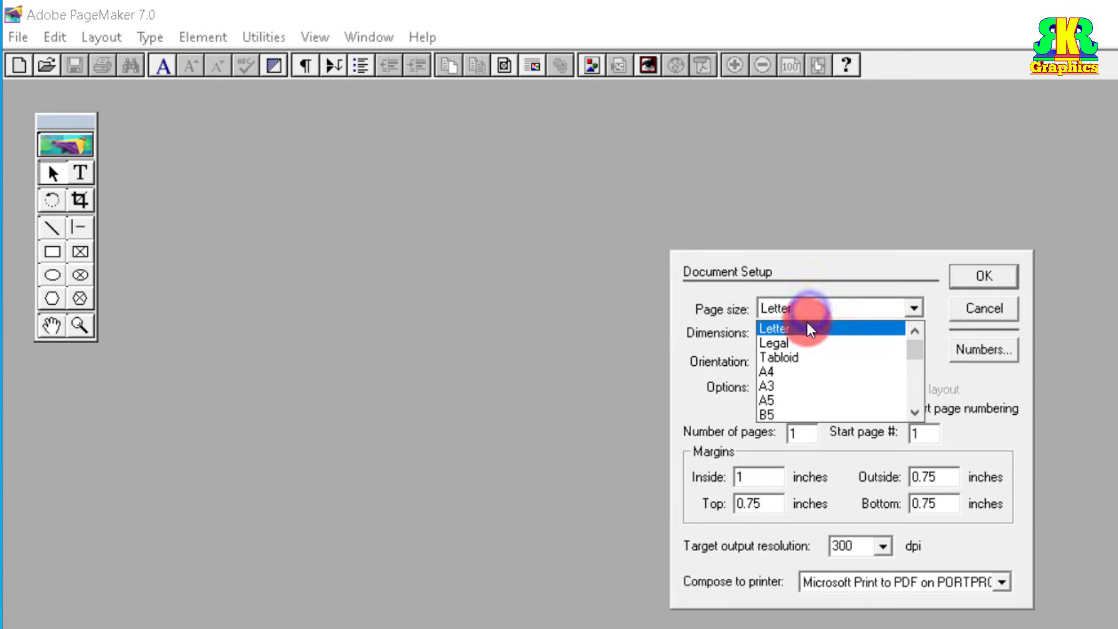
click(775, 372)
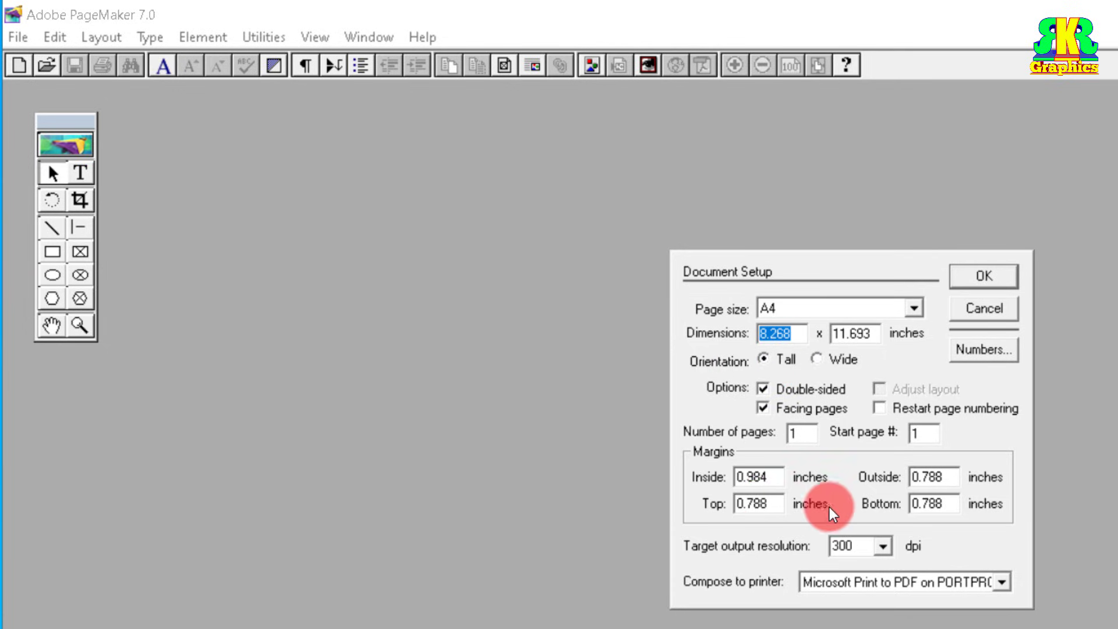
click(983, 276)
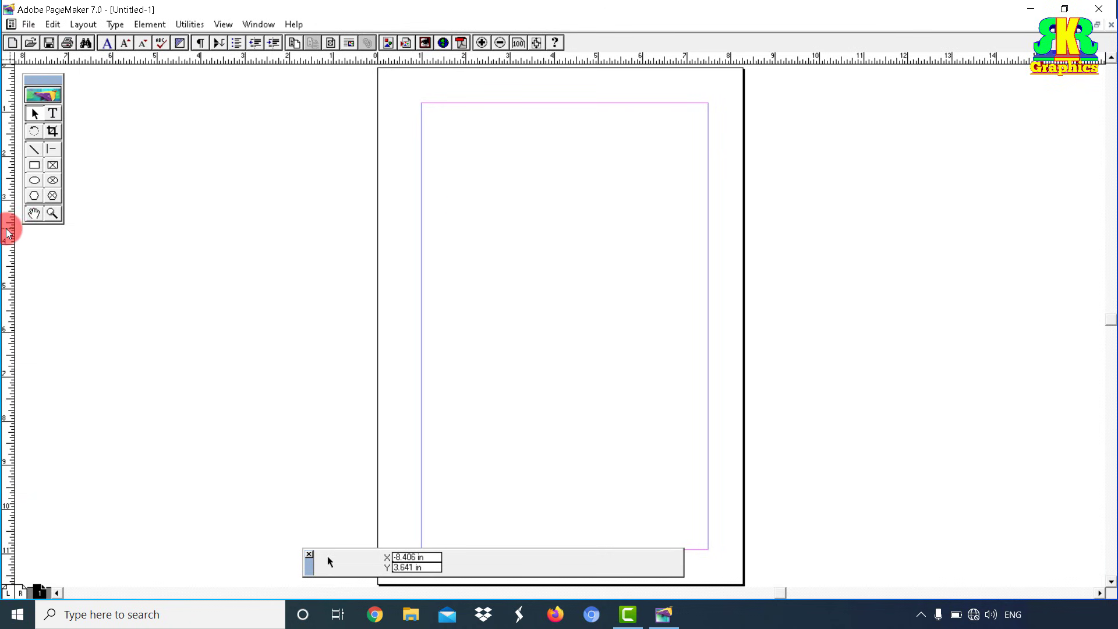
Step: Add vertical guides near both page edges, reposition the zero point, and add a horizontal guide about 4 in down
drag(8, 229, 397, 244)
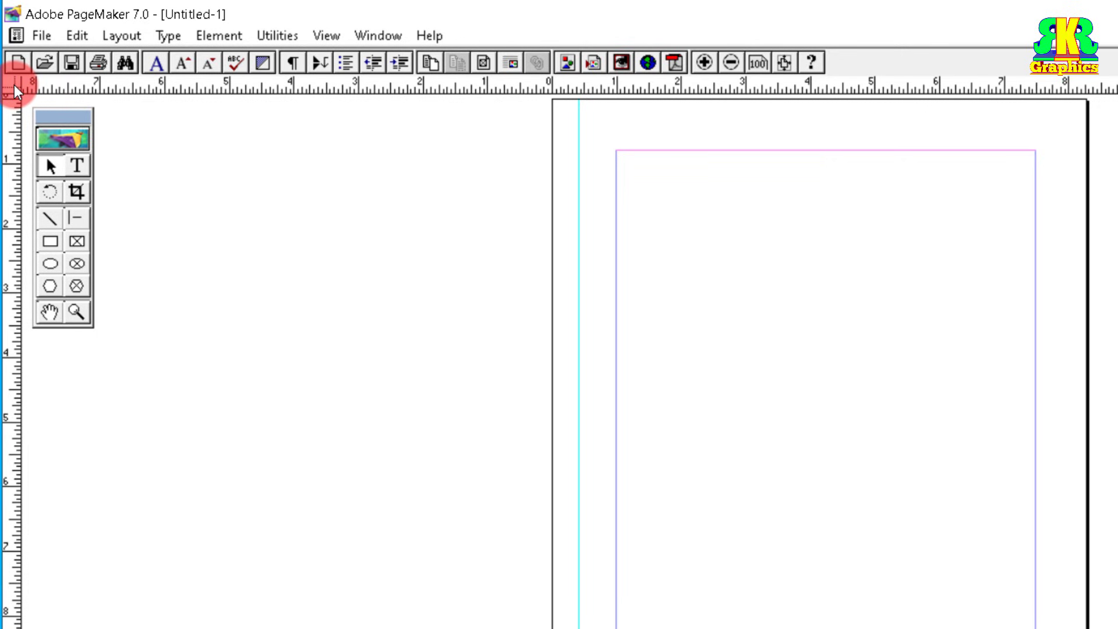
drag(12, 87, 582, 151)
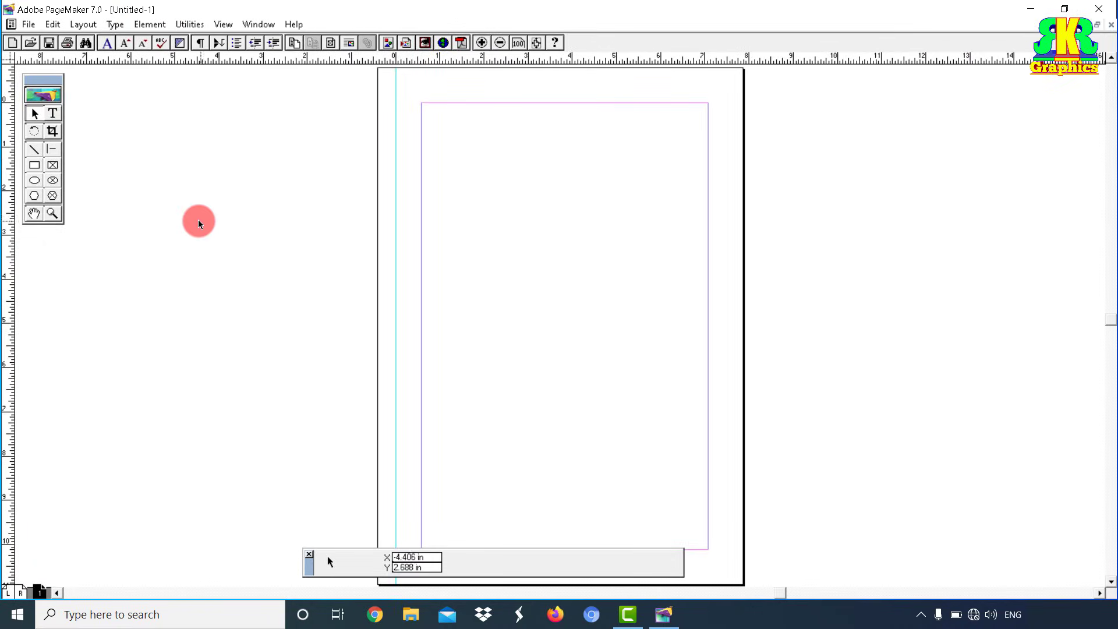
drag(7, 310, 725, 344)
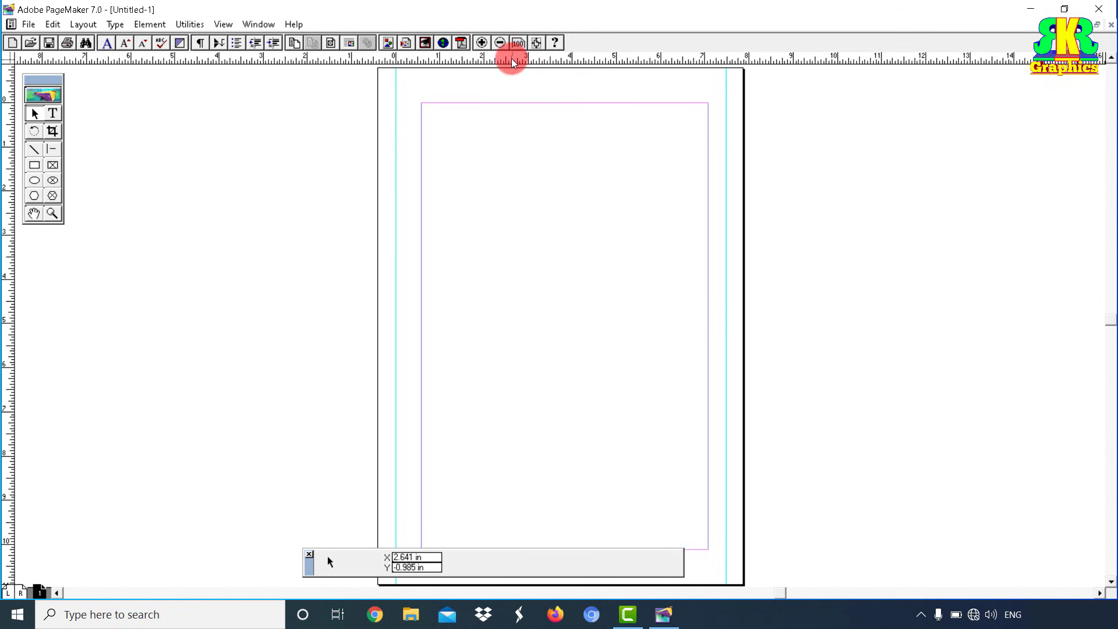
drag(511, 58, 519, 456)
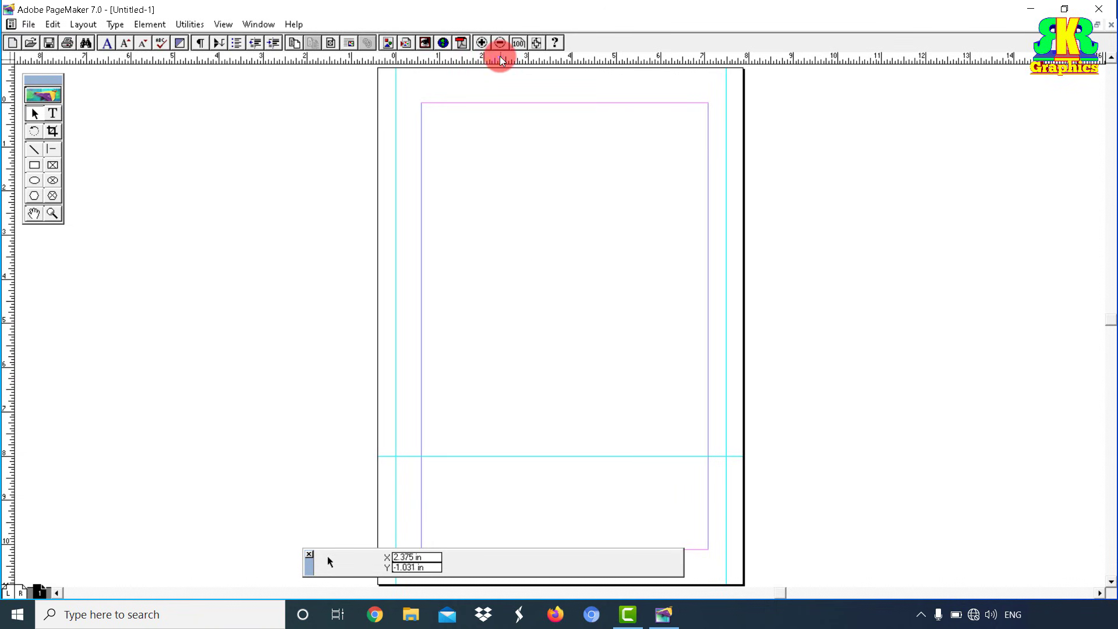
drag(499, 59, 518, 280)
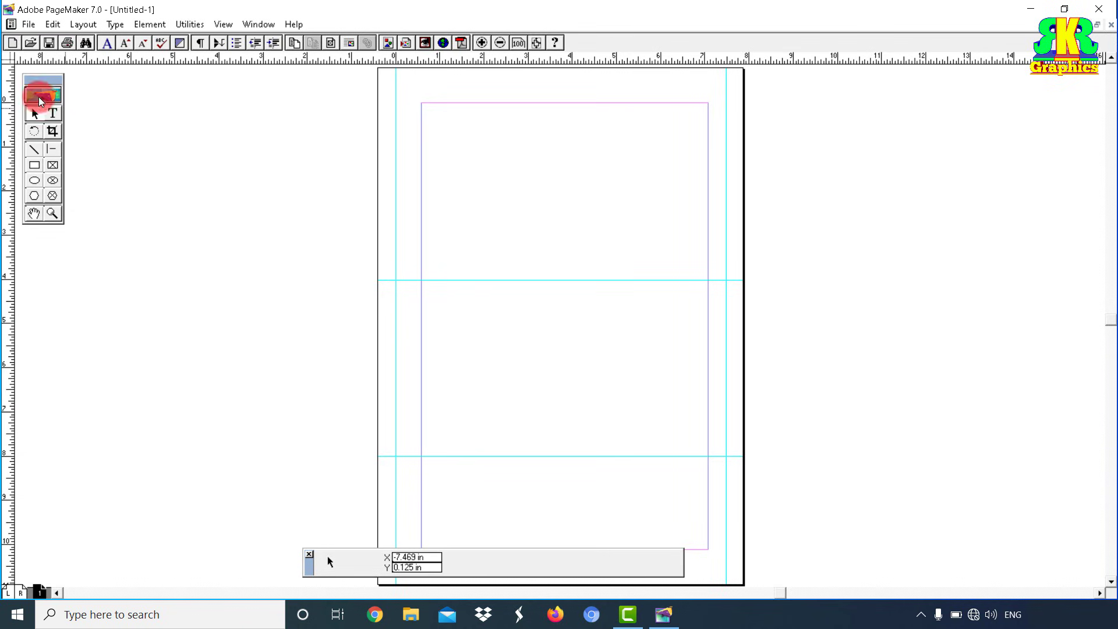
Step: Zoom into the top-left of the page, draw a text frame from the margin corner, and clear the test letters
click(51, 214)
drag(382, 78, 735, 192)
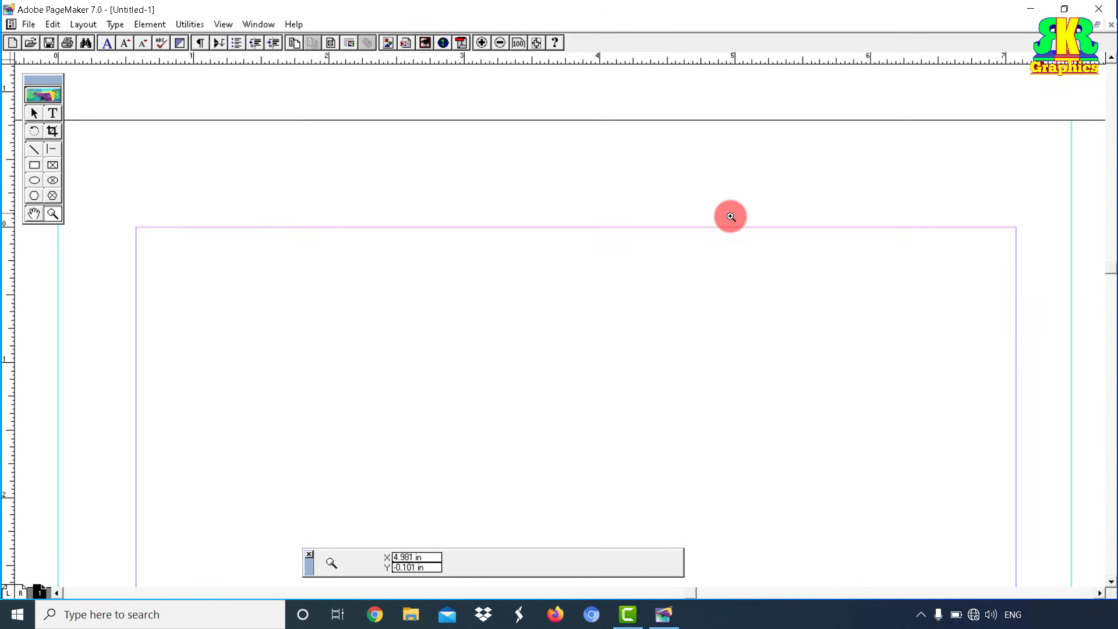
click(52, 114)
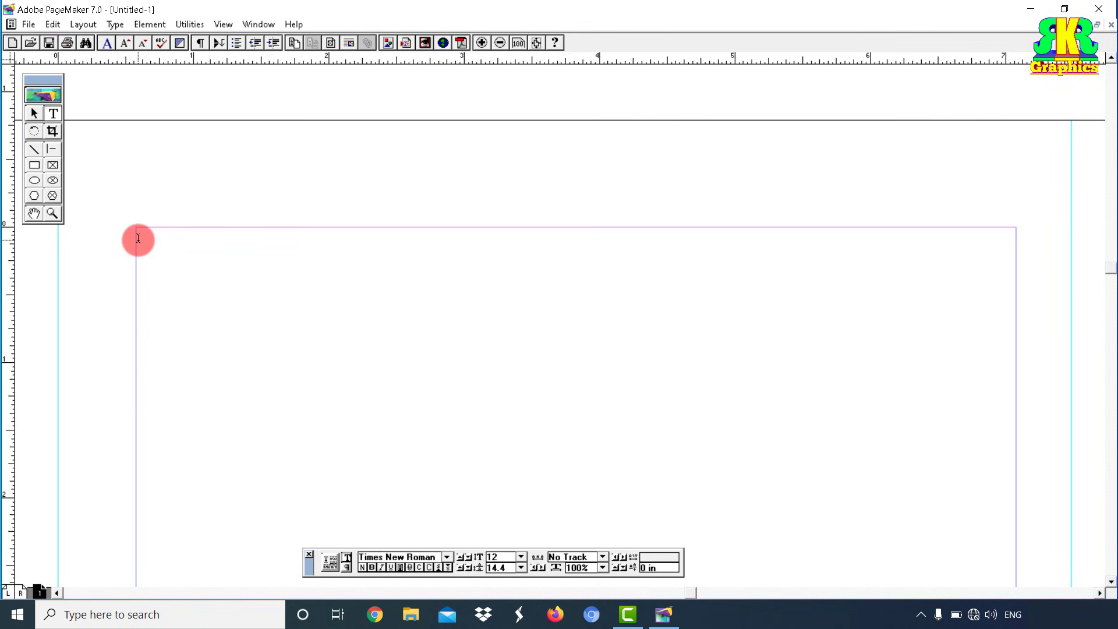
drag(138, 238, 621, 343)
text(fgg)
key(BackSpace)
key(BackSpace)
key(BackSpace)
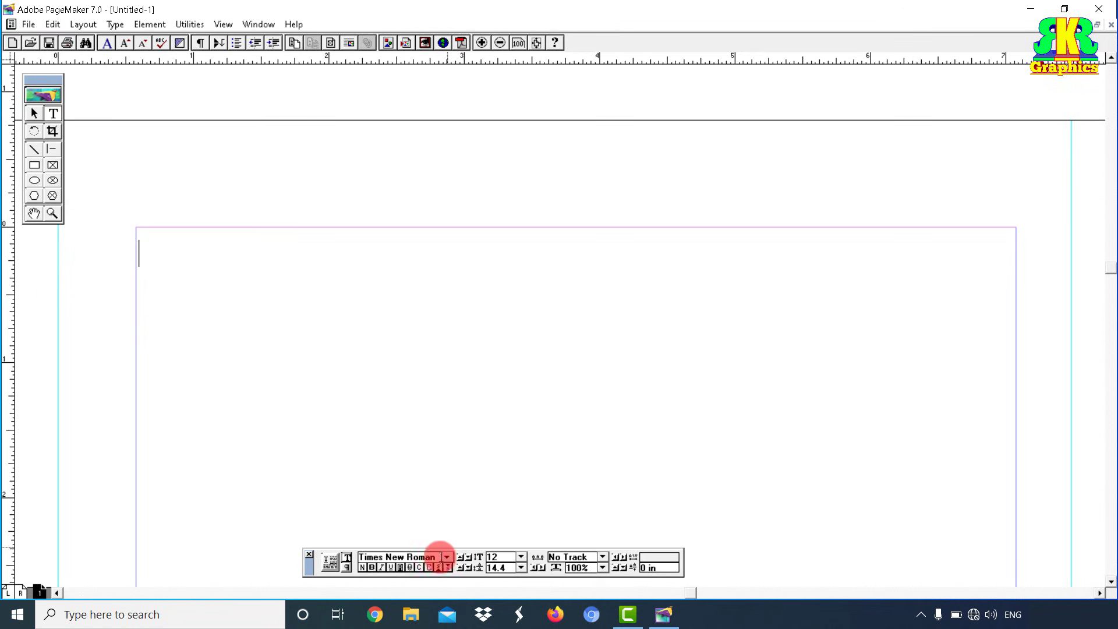
Step: Bring the Control Palette back through the Window menu
click(307, 554)
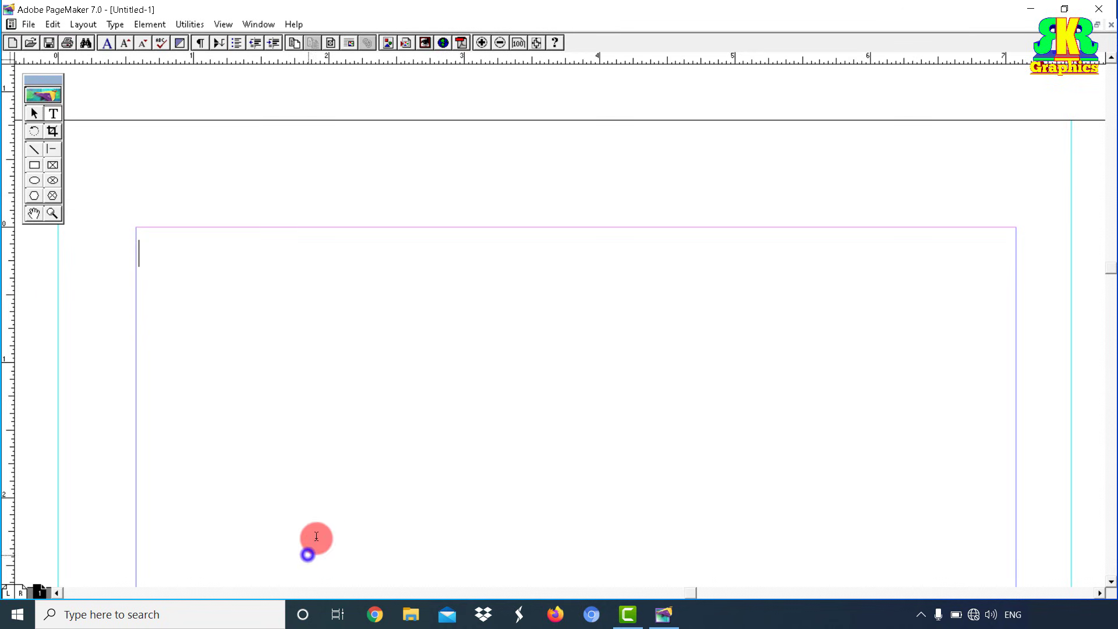
click(256, 26)
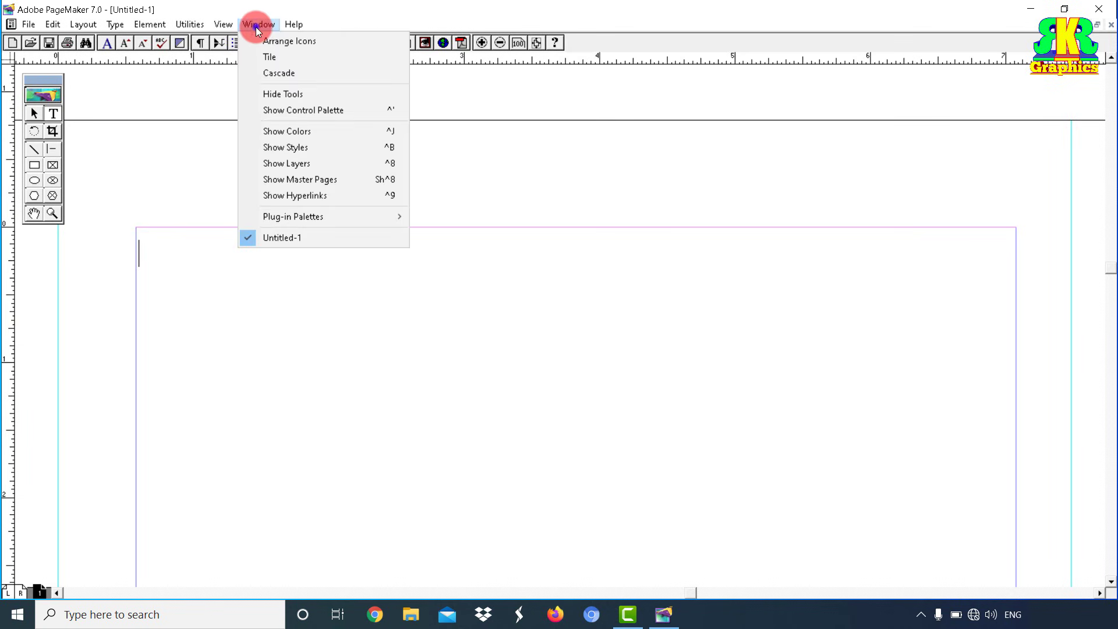
click(288, 110)
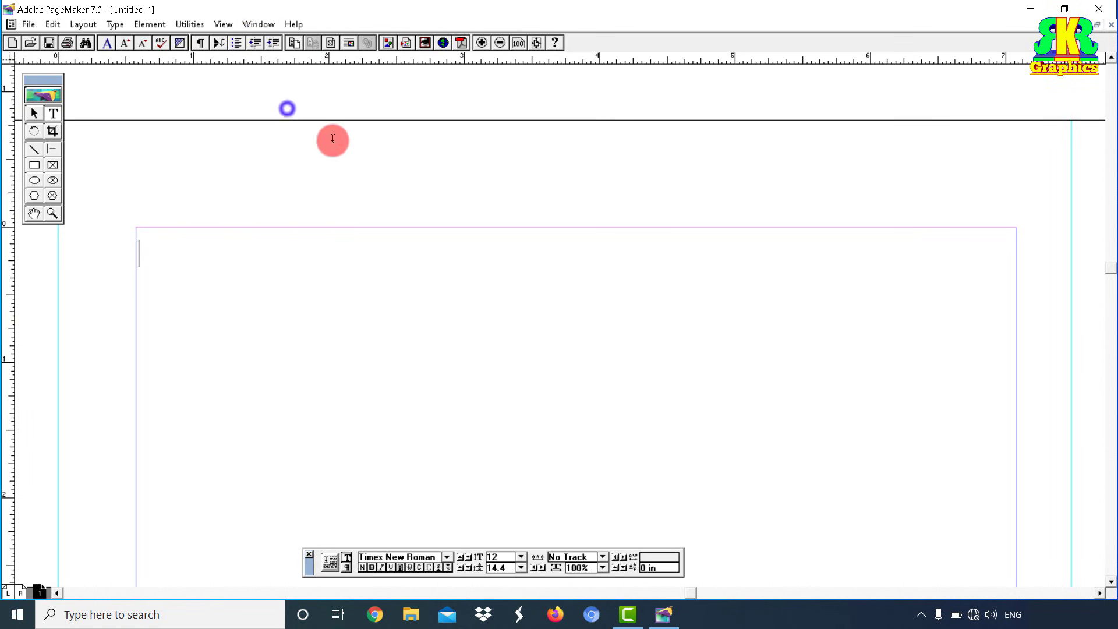
Step: Set the text font to Kruti Dev 010
click(447, 556)
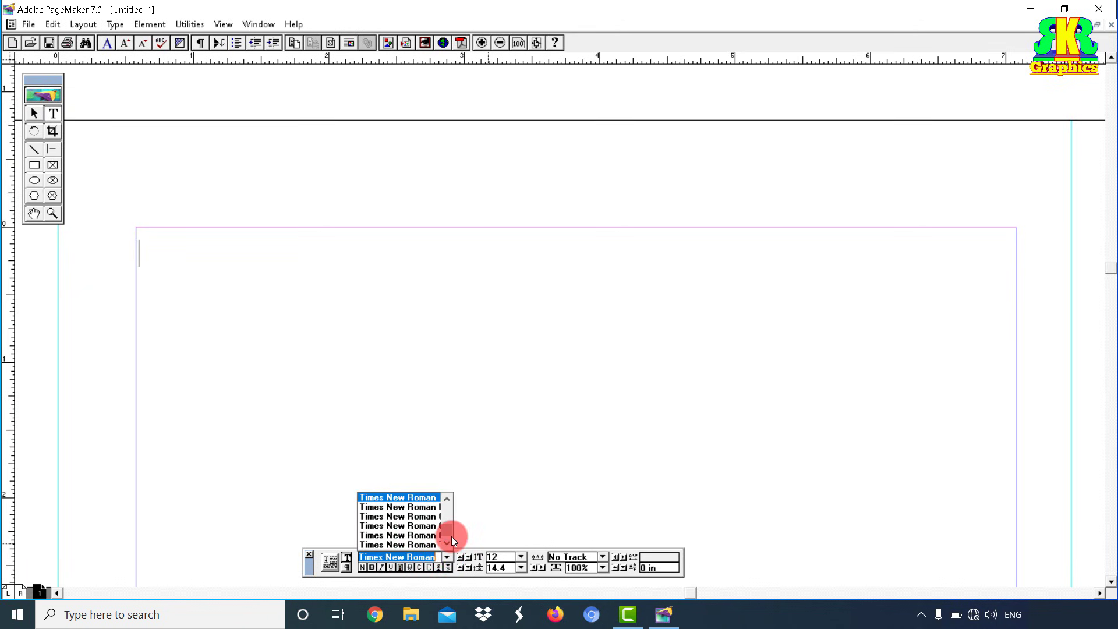
text(k)
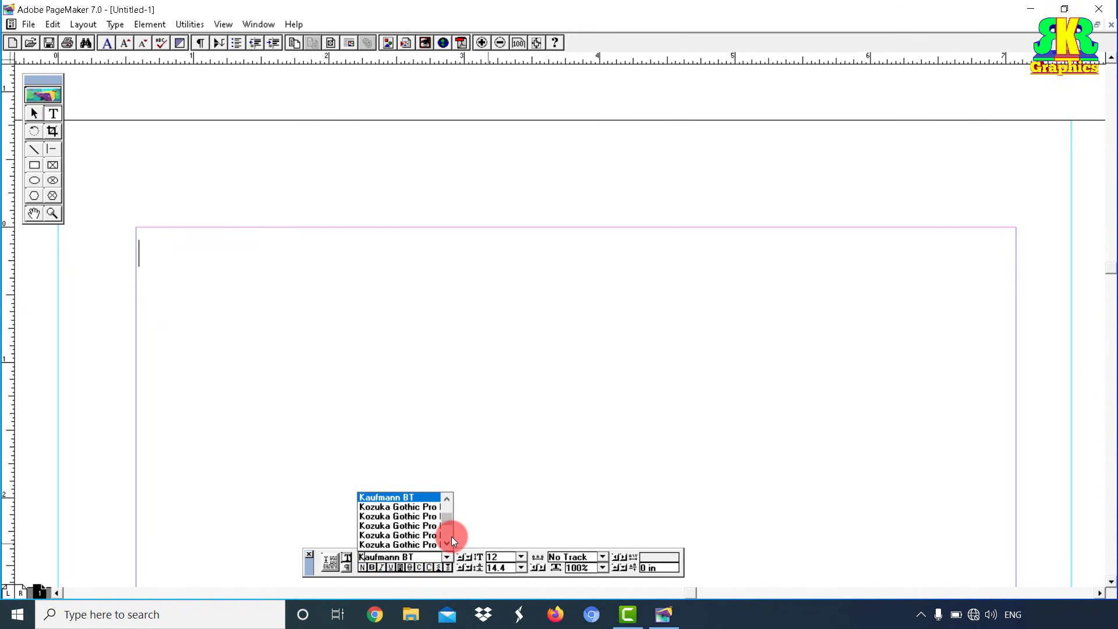
drag(449, 542, 447, 541)
click(408, 526)
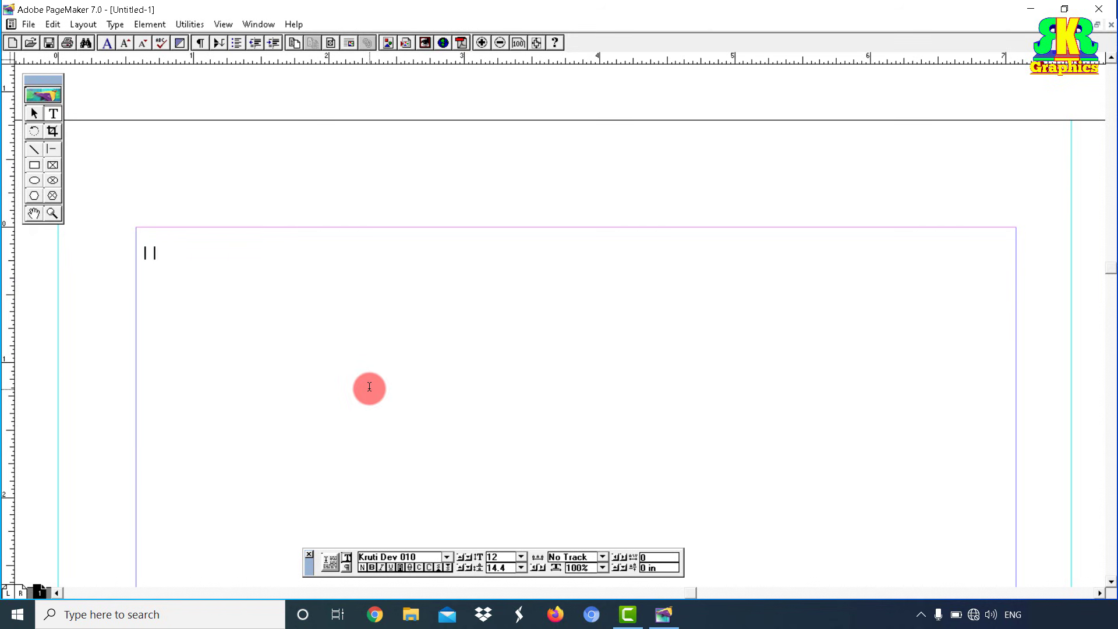
Step: Type the heading '|| श्री गणेशाय नमः ||' in Kruti Dev, then select and copy it
text(Jh x.ks'kk; ue% ||)
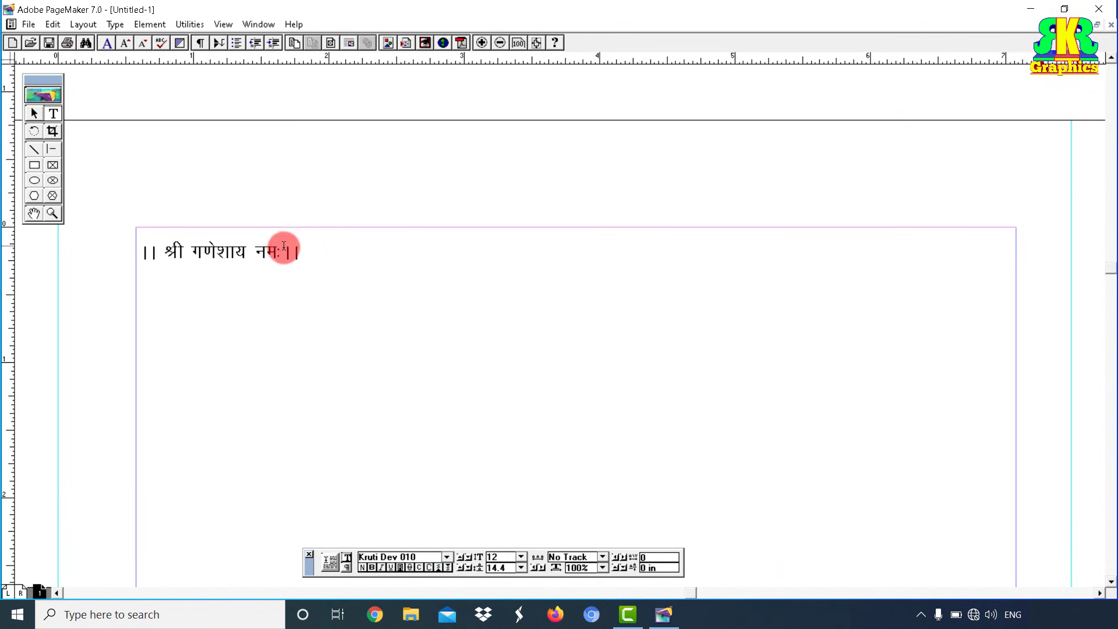
key(ctrl+a)
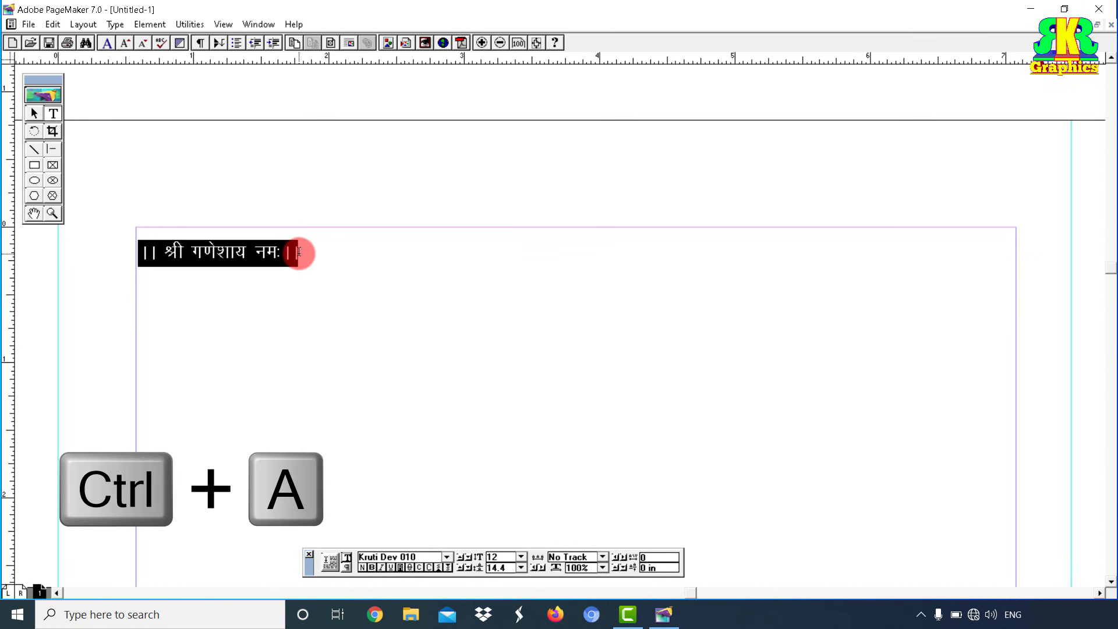
key(ctrl+c)
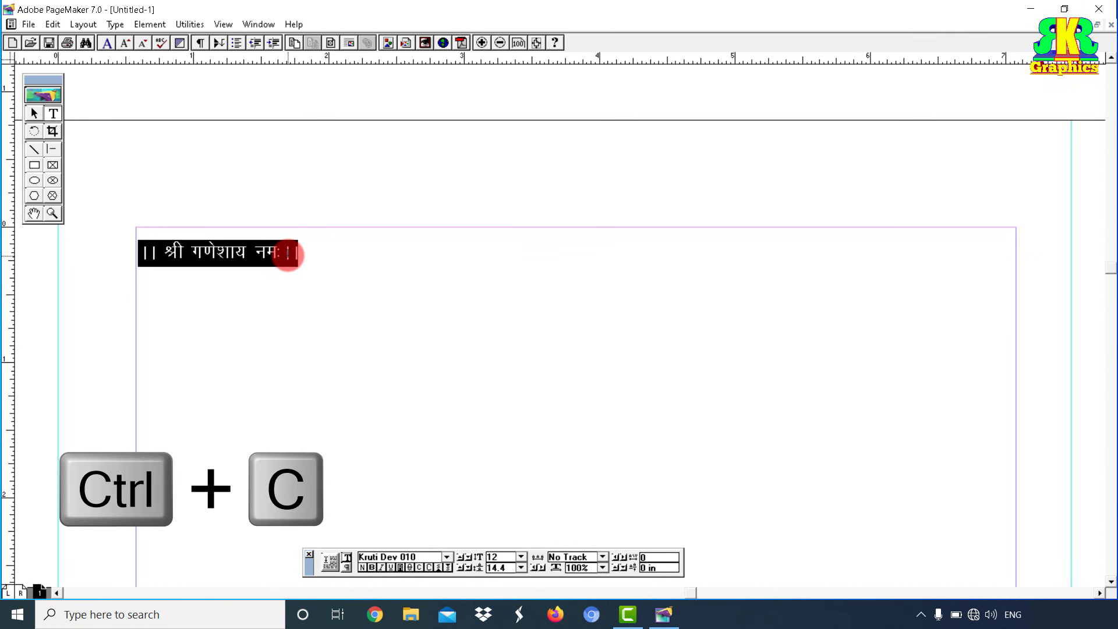
Step: Draw a new text frame below the heading and paste the copied line into it
click(161, 350)
drag(187, 358, 419, 410)
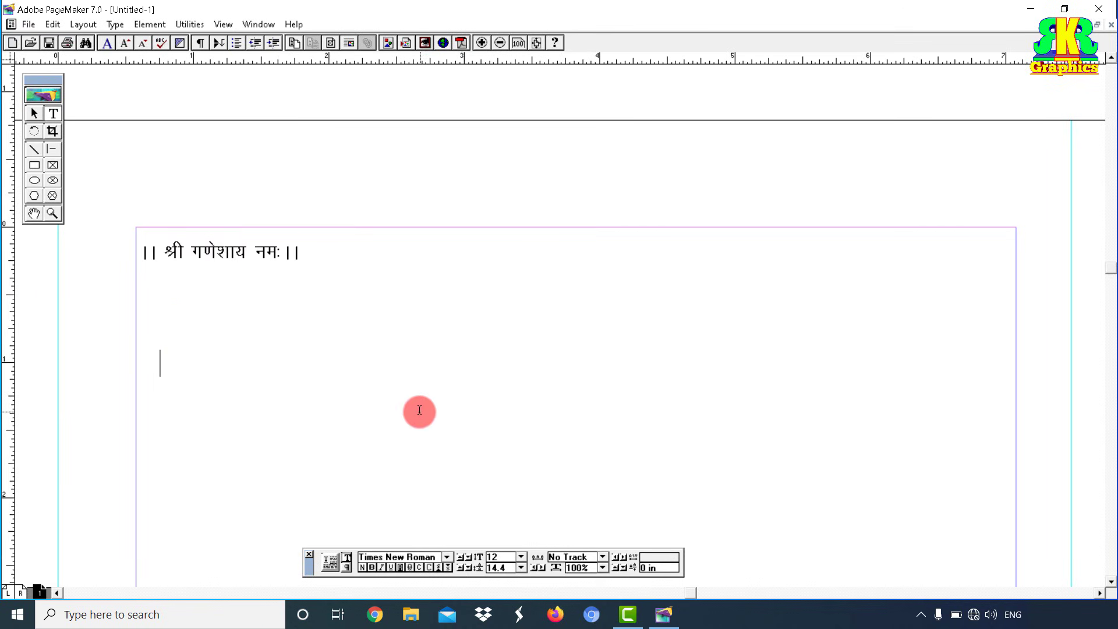
key(ctrl+v)
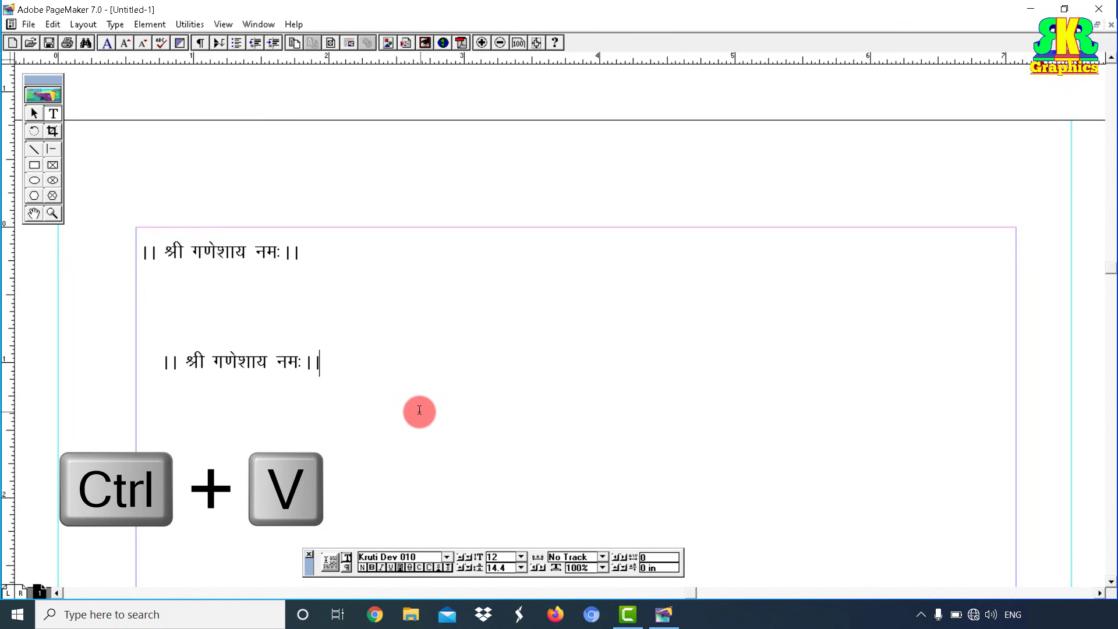
key(ctrl+a)
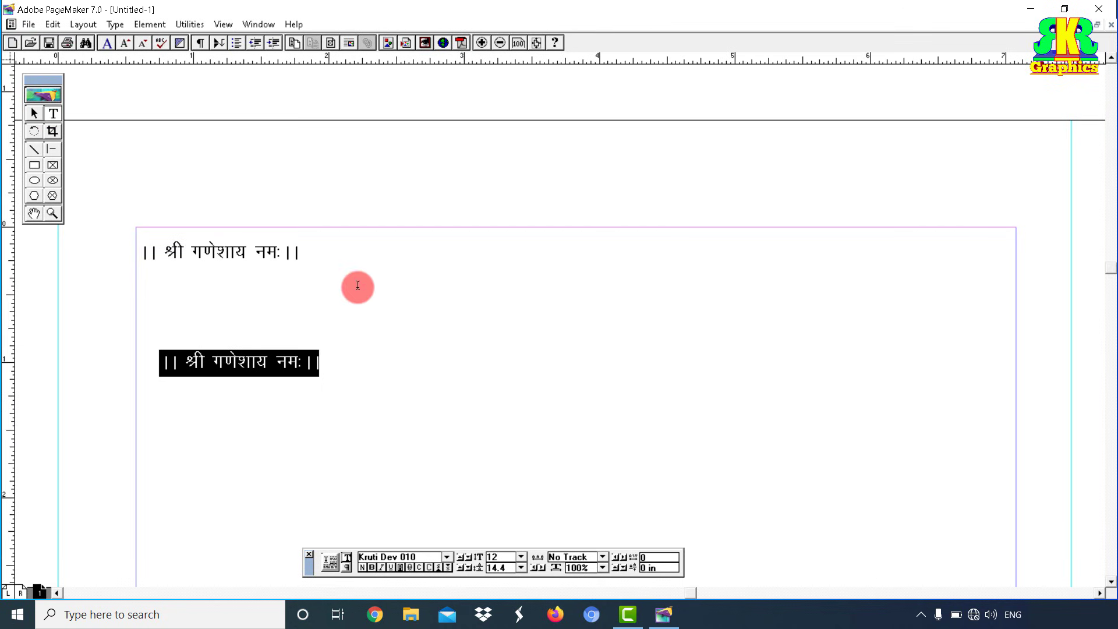
Step: Select the pasted line and start replacing it with 'मंगलम'
drag(460, 362, 660, 461)
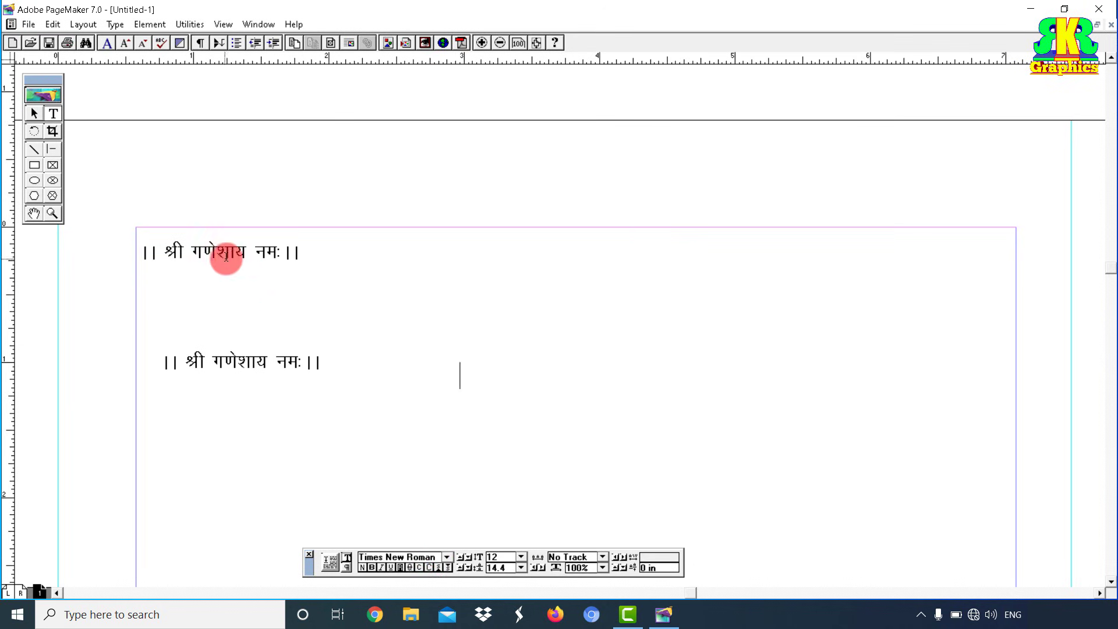
click(251, 362)
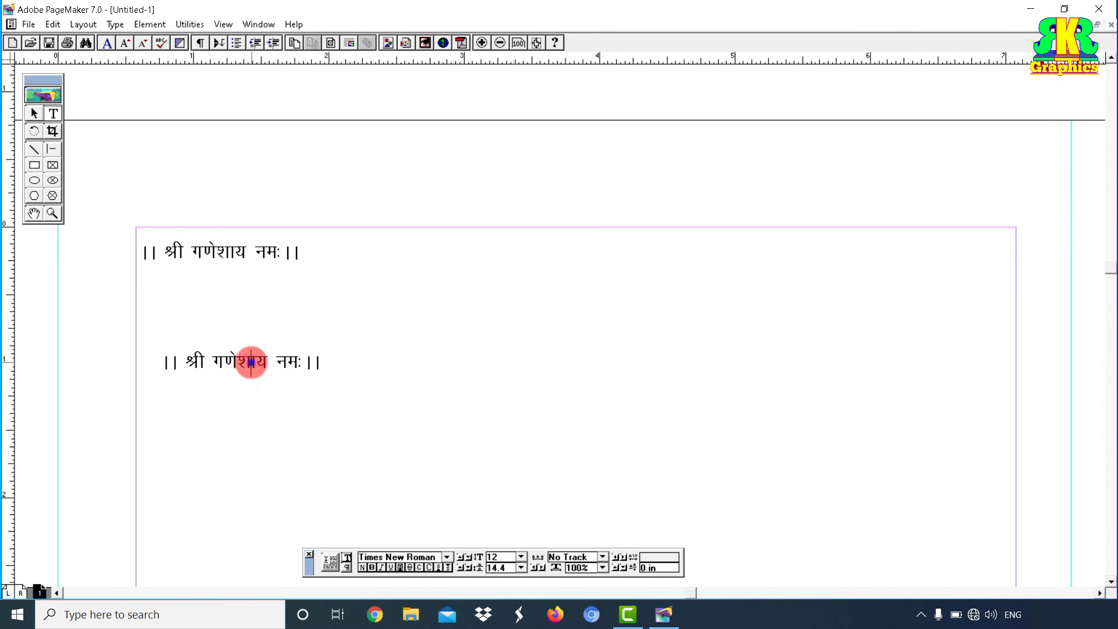
key(ctrl+a)
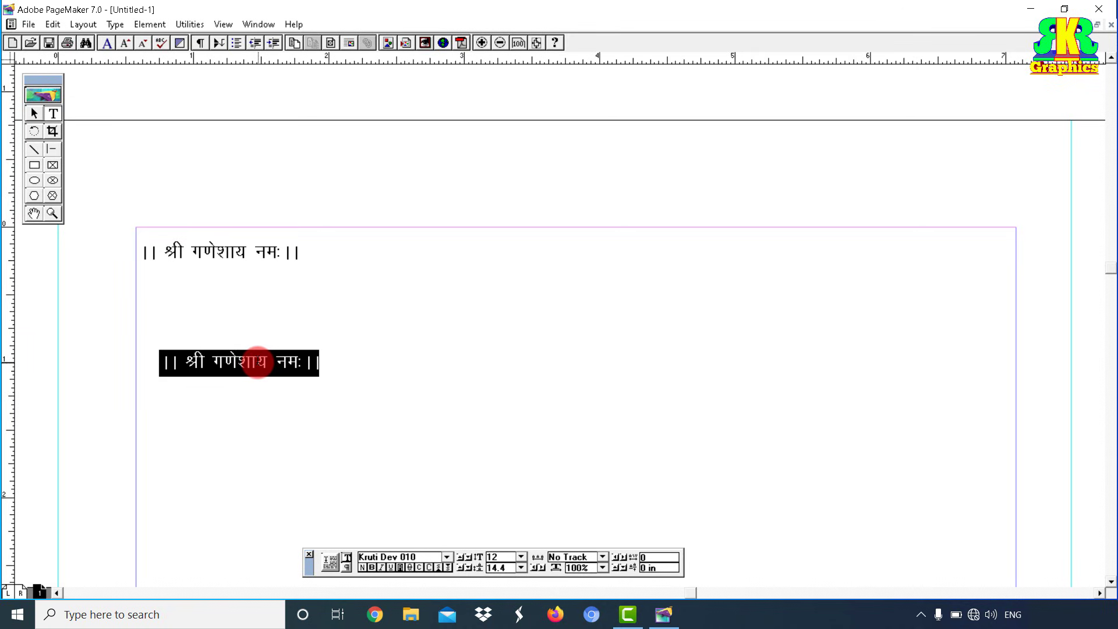
text(मंगलम)
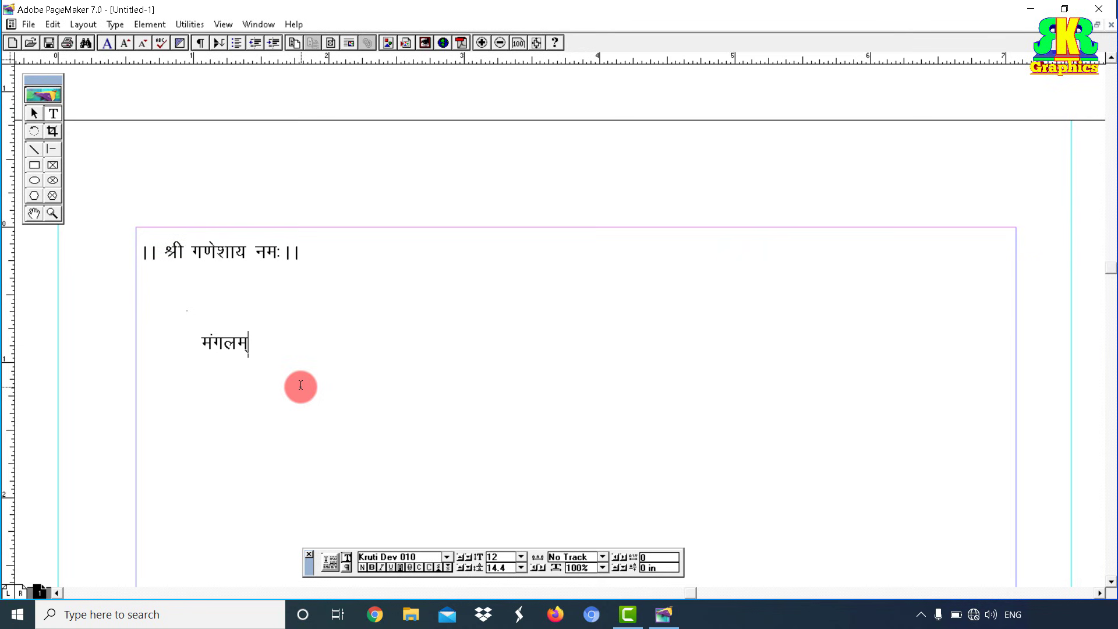
Step: Finish the shloka: 'भगवान विष्णुः मंगलम् गरूड्ध्वजः ।', then second line 'मंगलम् पुण्डरीकाक्षः मंगलाय तनोऽहरिः।।'
text(भगवान)
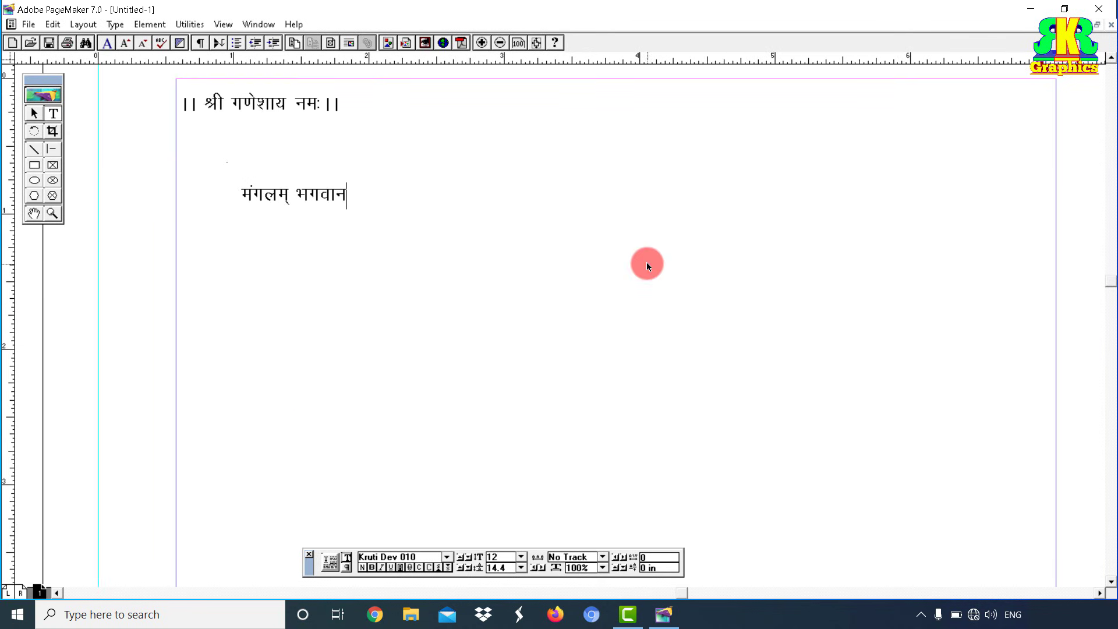
text( विष्णुः मंगलम् गरूड्ध्वज)
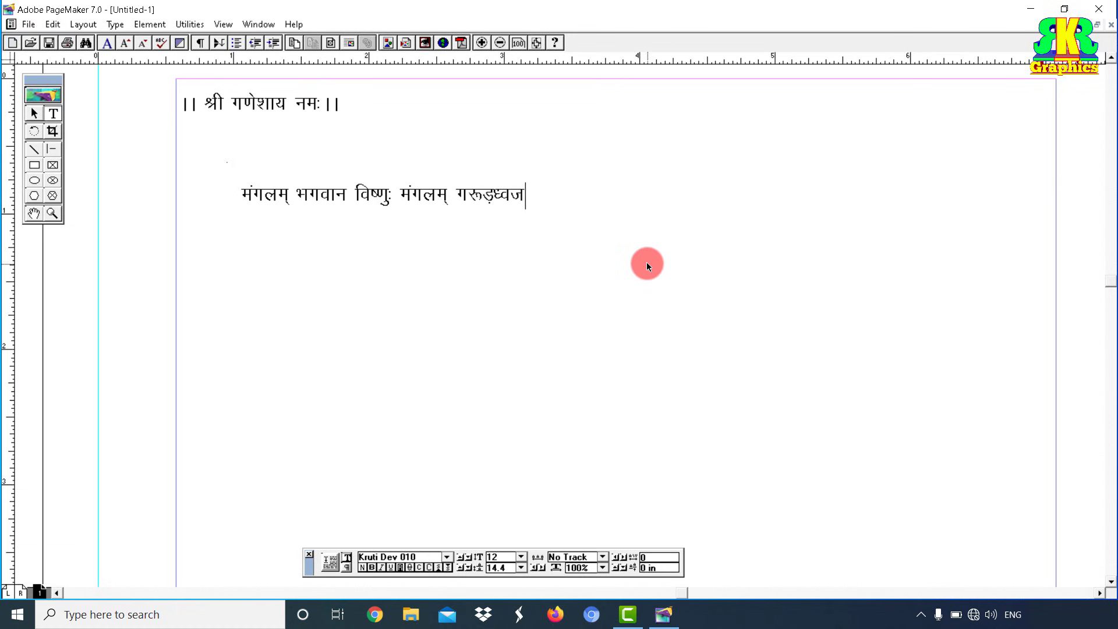
text(ः ।)
key(Return)
text(मंगल)
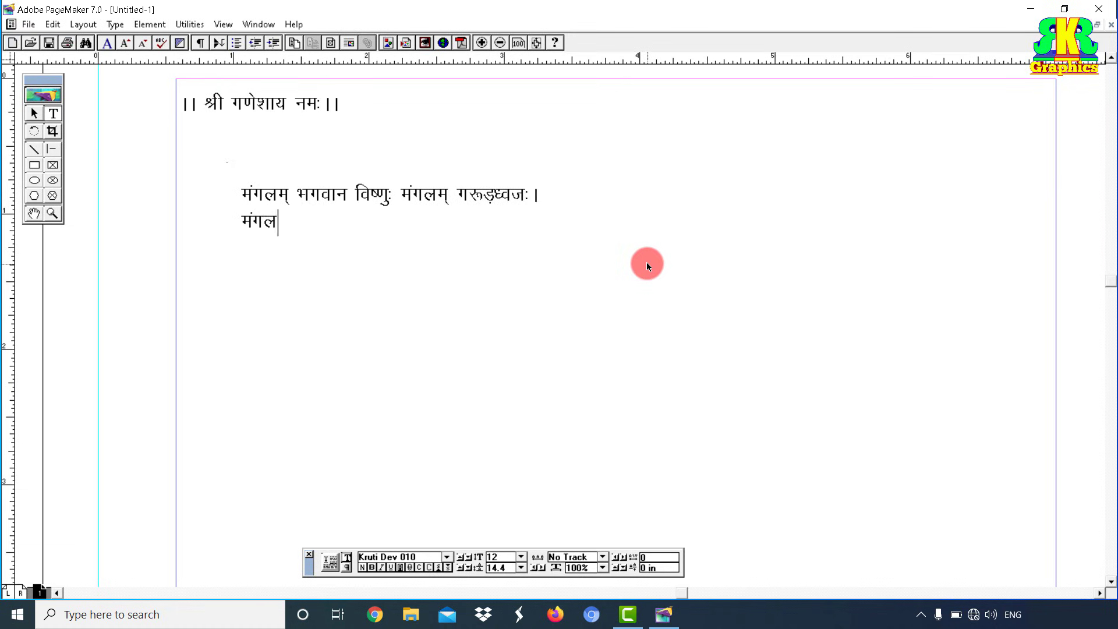
text(म् पुण्डरी)
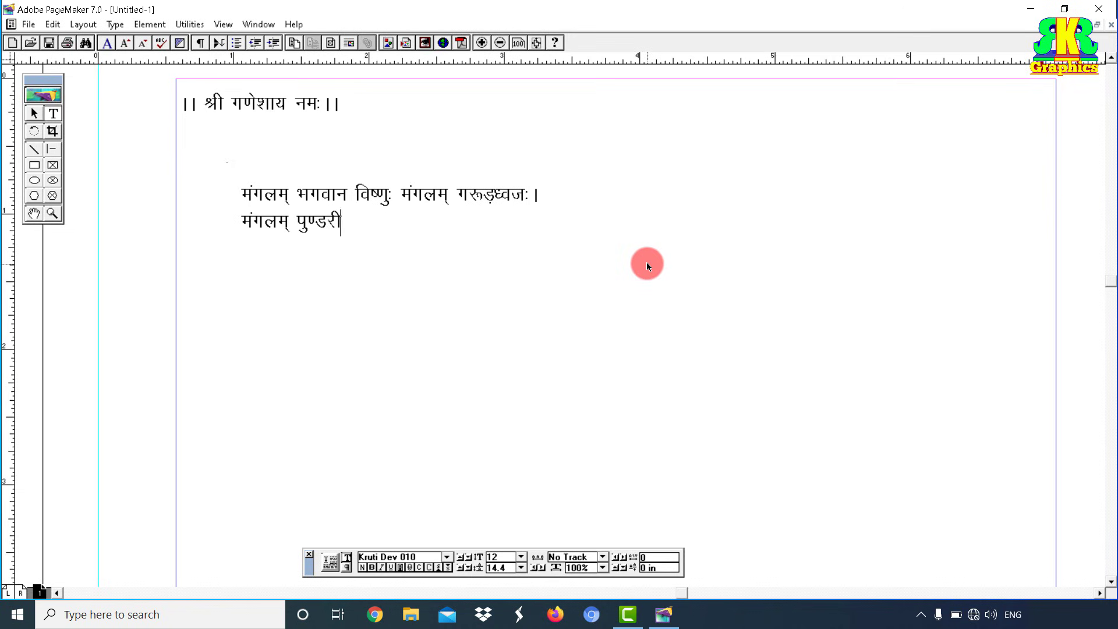
text(काक्षः मंगलाय तन)
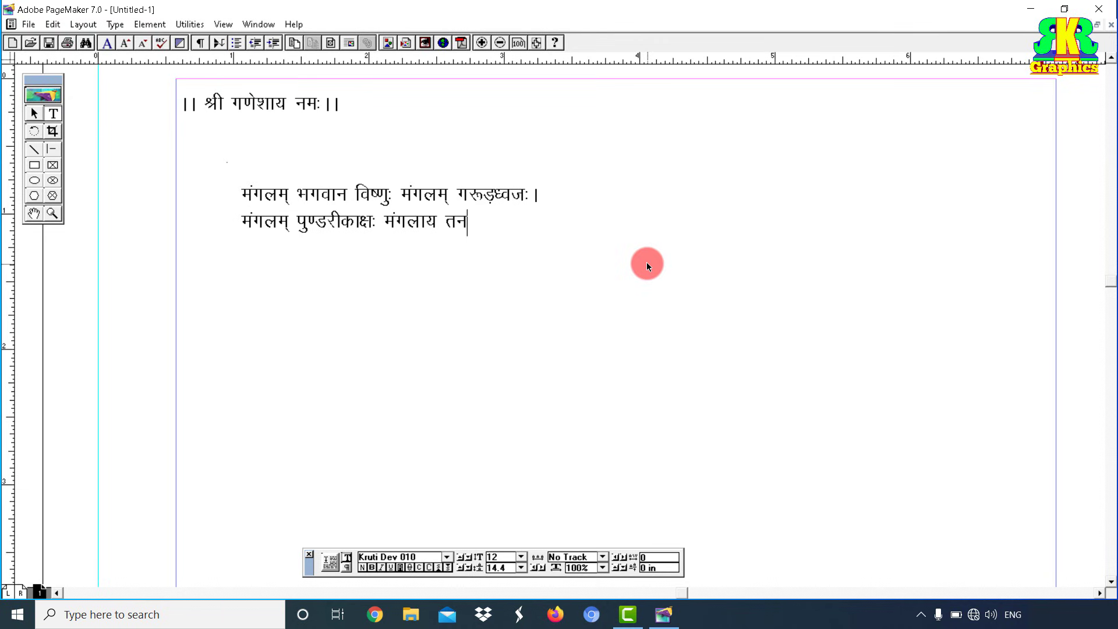
text(ोऽहरिः।।)
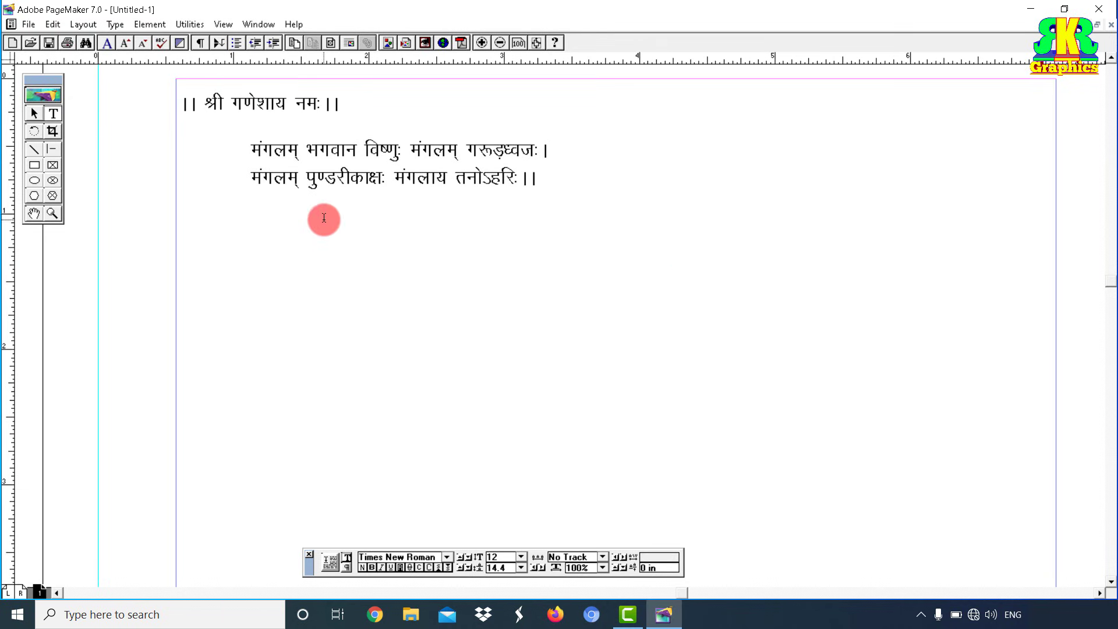
Step: Move the shloka up, paste the couplet below it, and copy 'श्री गणेशाय' from the heading
drag(322, 217, 847, 290)
key(ctrl+v)
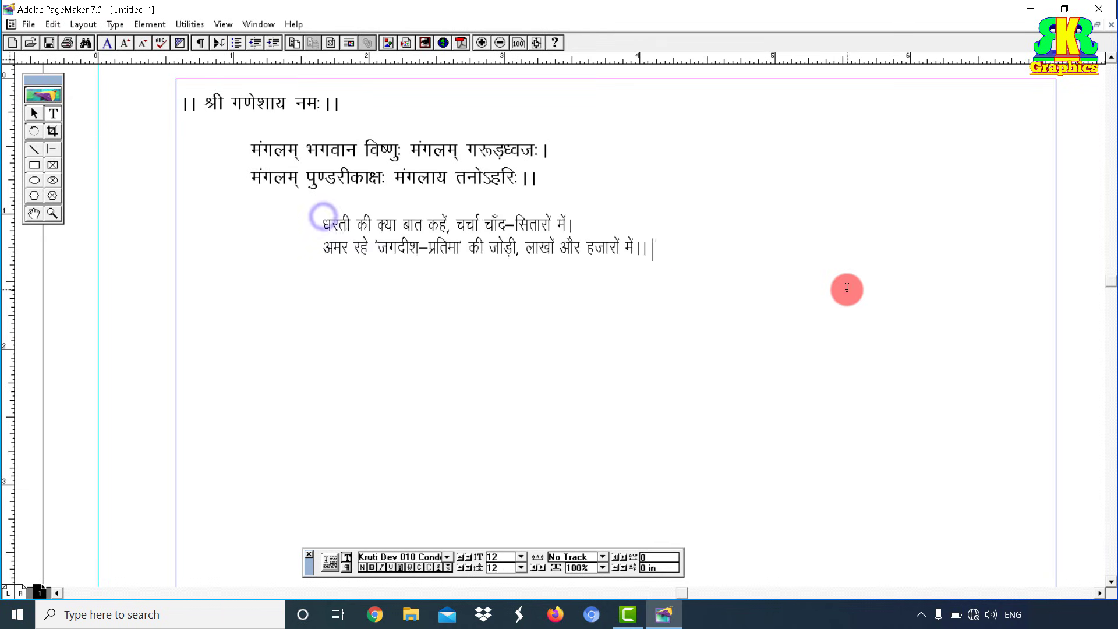
drag(205, 104, 300, 104)
right_click(274, 104)
click(301, 130)
Step: Add a new text frame below the couplet and type the heading 'वैवाहिक कार्यक्रम' over the pasted words
drag(259, 297, 499, 351)
key(ctrl+v)
key(ctrl+a)
text(वैवाहिक )
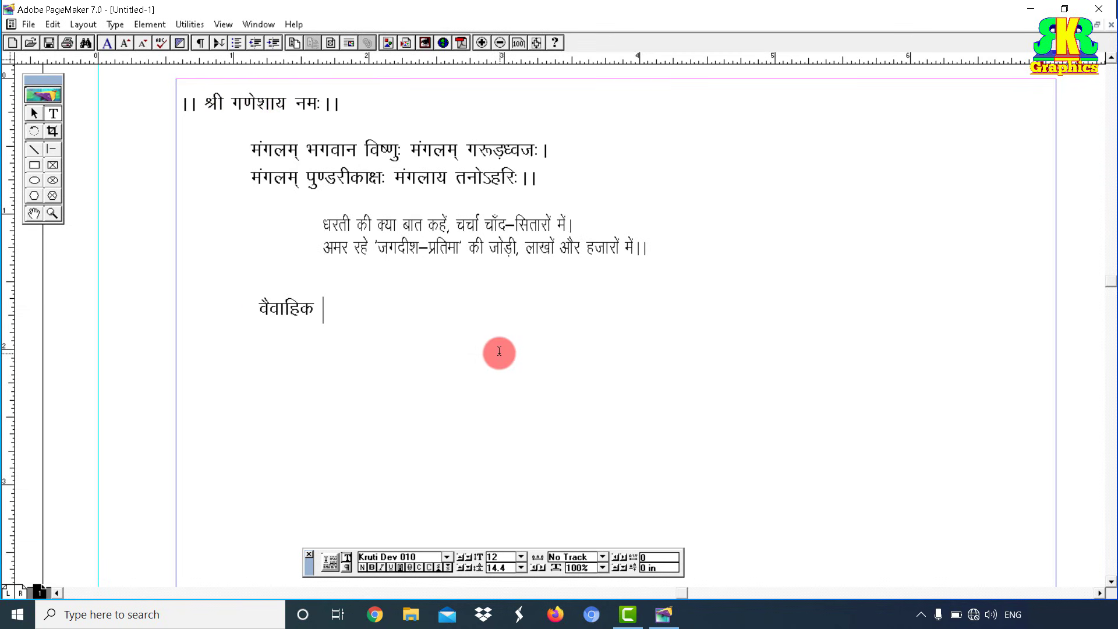
text(काय)
Step: Zoom in and type 'पूजा एवं मटकोर' with 'दिनांक 26/05/2020 मंगलवार' on the next line
click(52, 213)
click(371, 375)
click(438, 336)
click(473, 294)
click(52, 113)
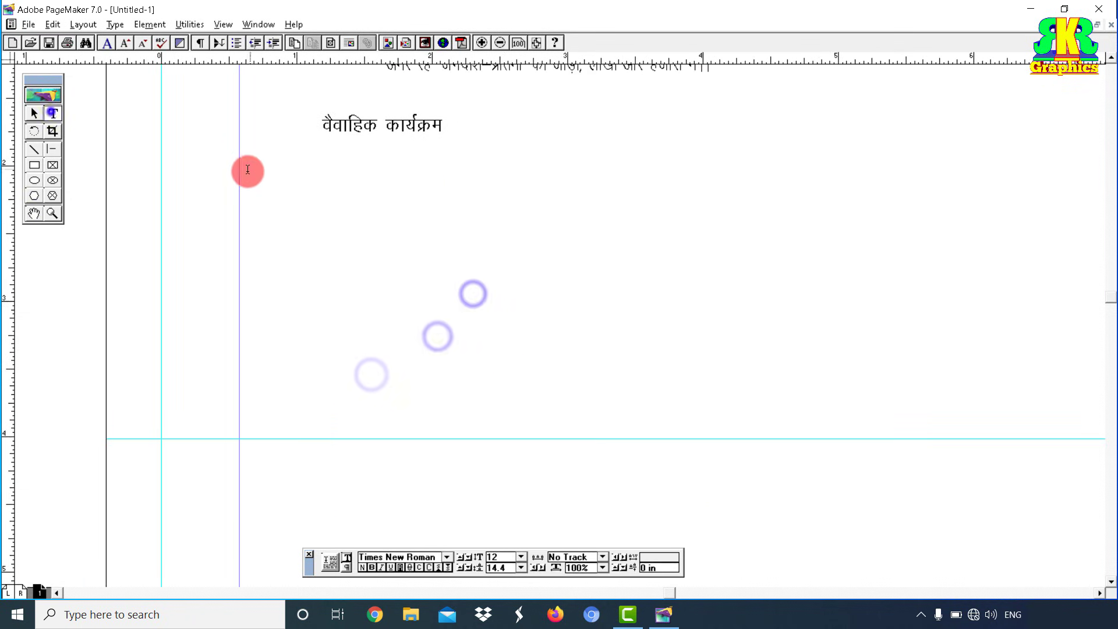
click(243, 169)
key(ctrl+v)
key(ctrl+a)
text(पूज)
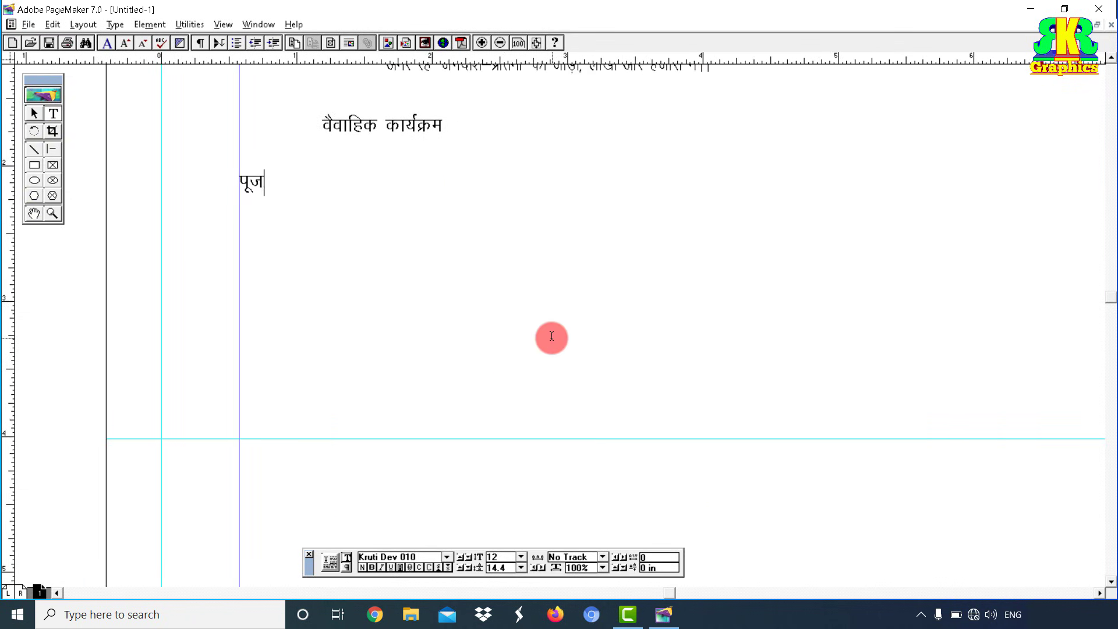
text(ा एवं मटकोर)
key(Return)
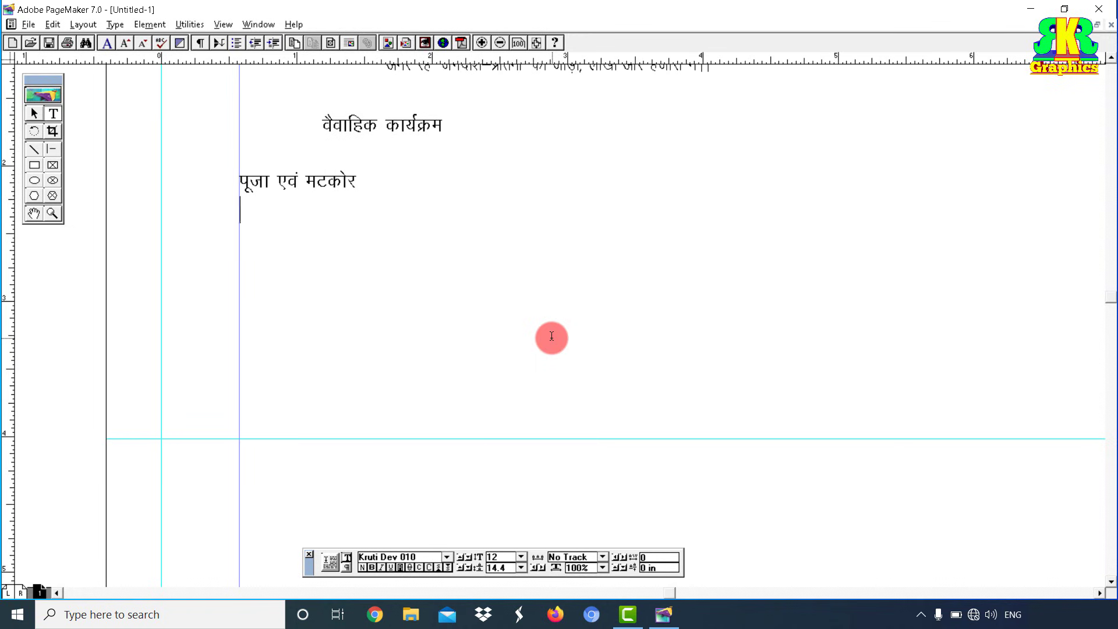
text(िदन)
text(ांक 26/05/2020)
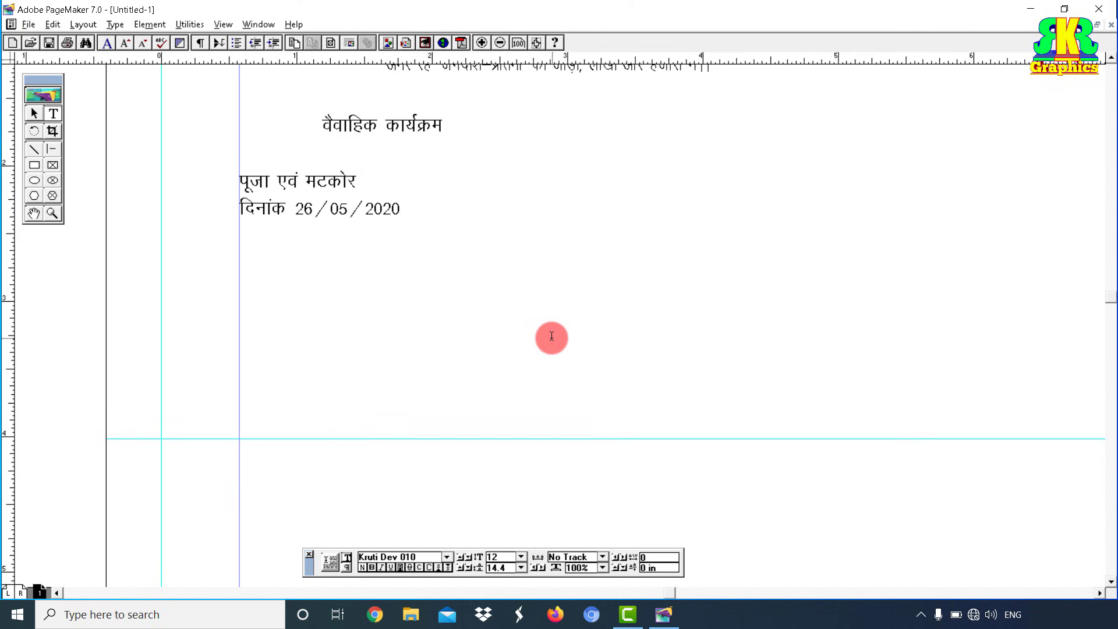
text(ोज मंगलवार)
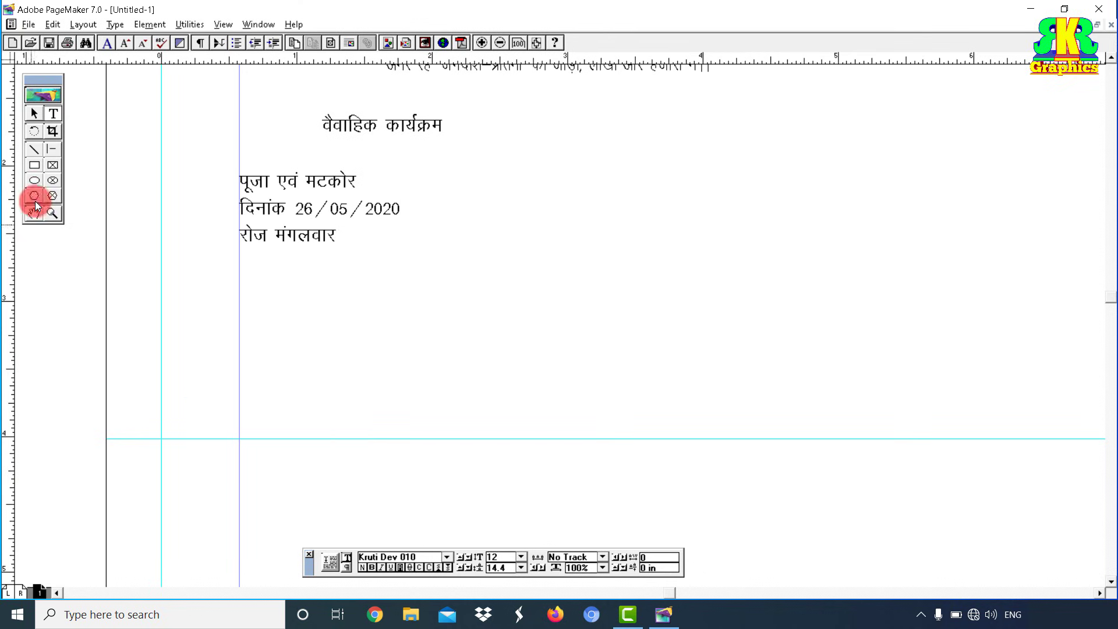
Step: Duplicate the left program block and move the copy to the right side
click(33, 114)
right_click(288, 205)
click(332, 229)
right_click(652, 182)
click(679, 222)
click(59, 113)
drag(694, 215, 776, 180)
Step: Retitle the copy शुभ विवाह, change the date to 27 and the day to बुधवार
text(शुभ विवाह)
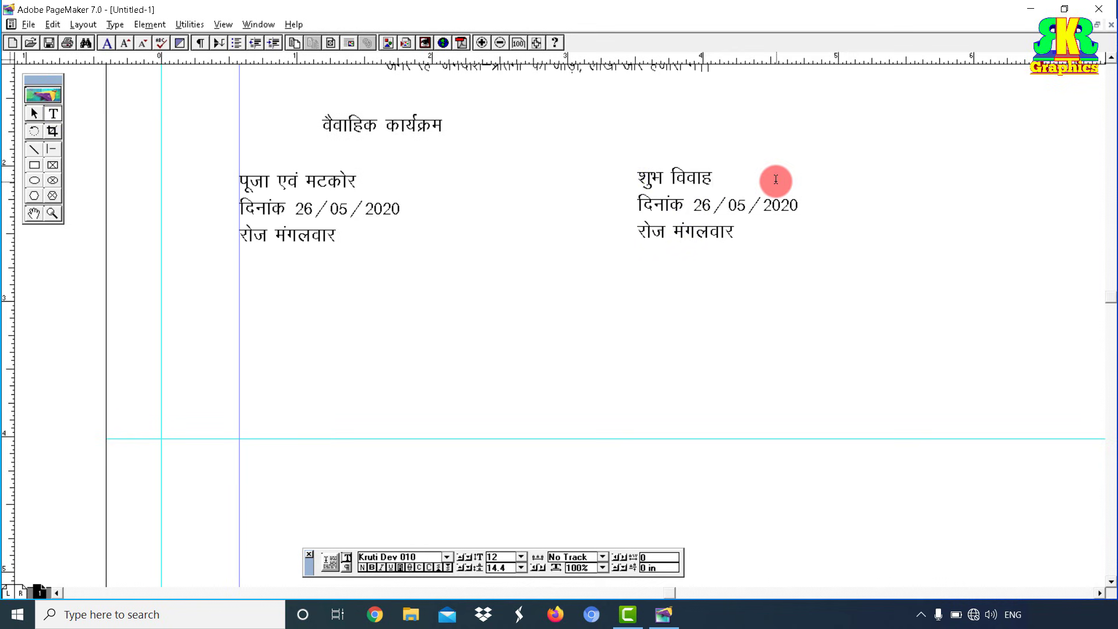
click(710, 206)
key(BackSpace)
text(7)
drag(674, 231, 738, 234)
text(बुधवार)
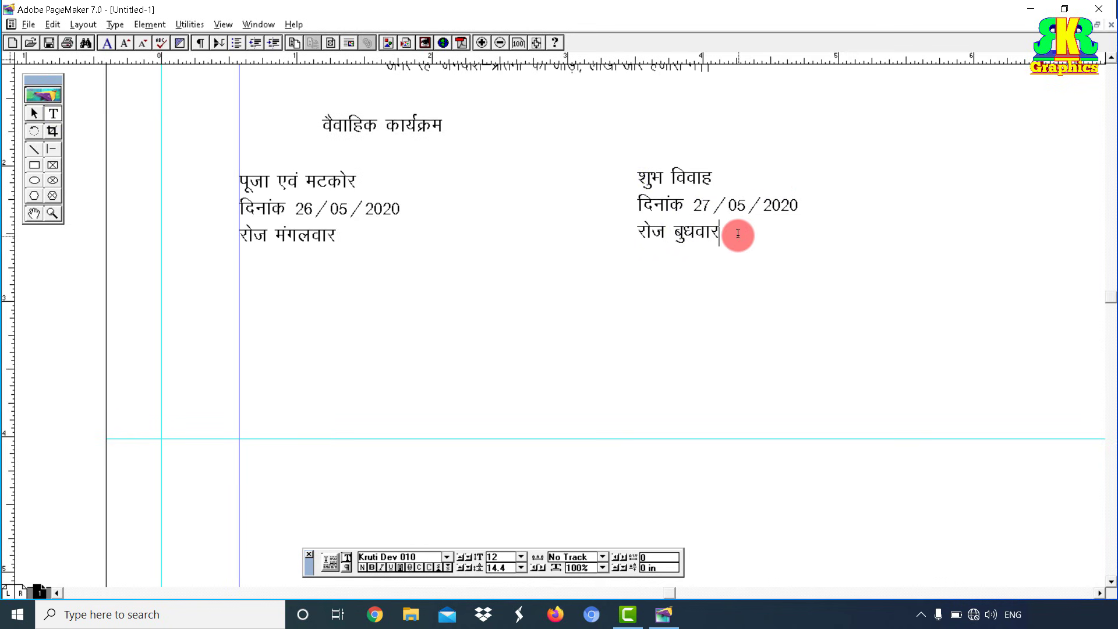
Step: Add a नोटः line: the बारात leaves संग्रामपुर at 6 pm by private vehicle for मधुबन
click(209, 289)
key(ctrl+v)
key(ctrl+a)
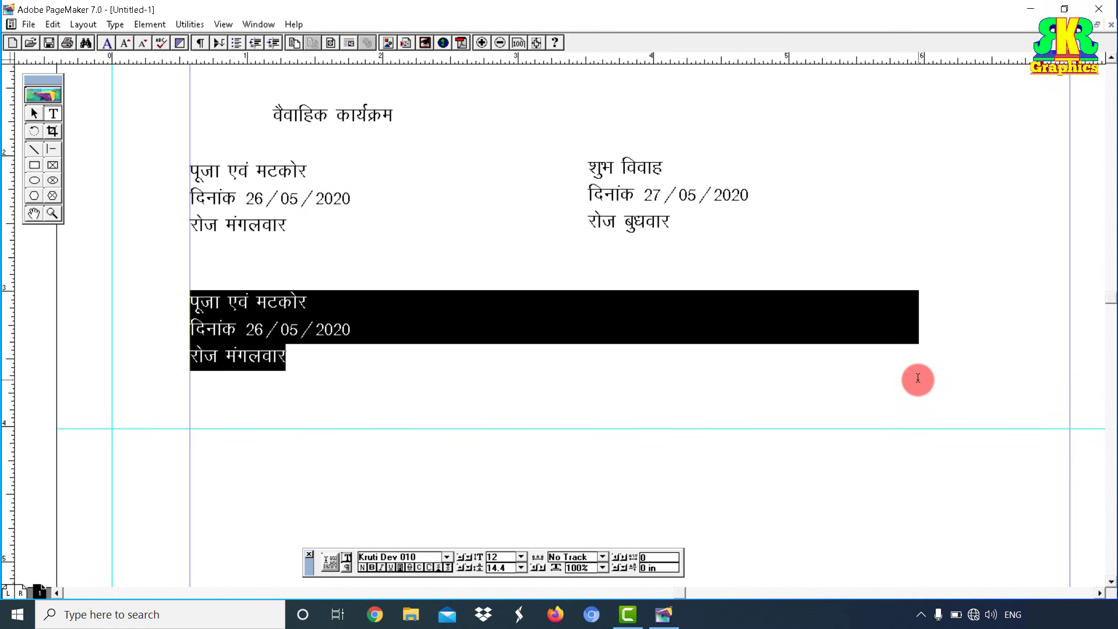
text(नोटः– बारा)
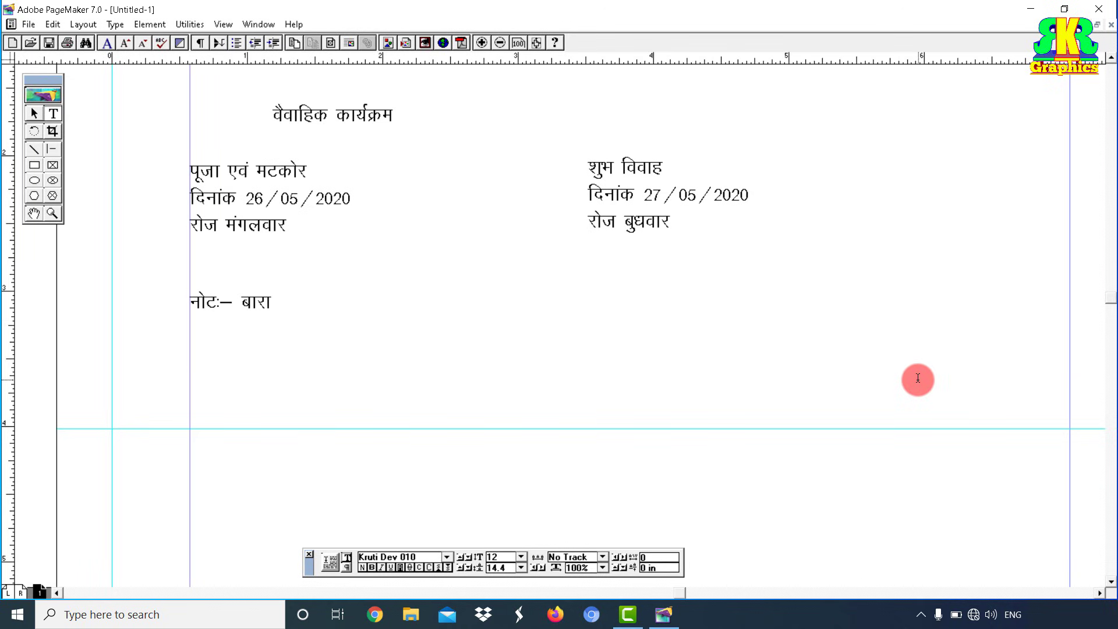
text(त मेरे निवा)
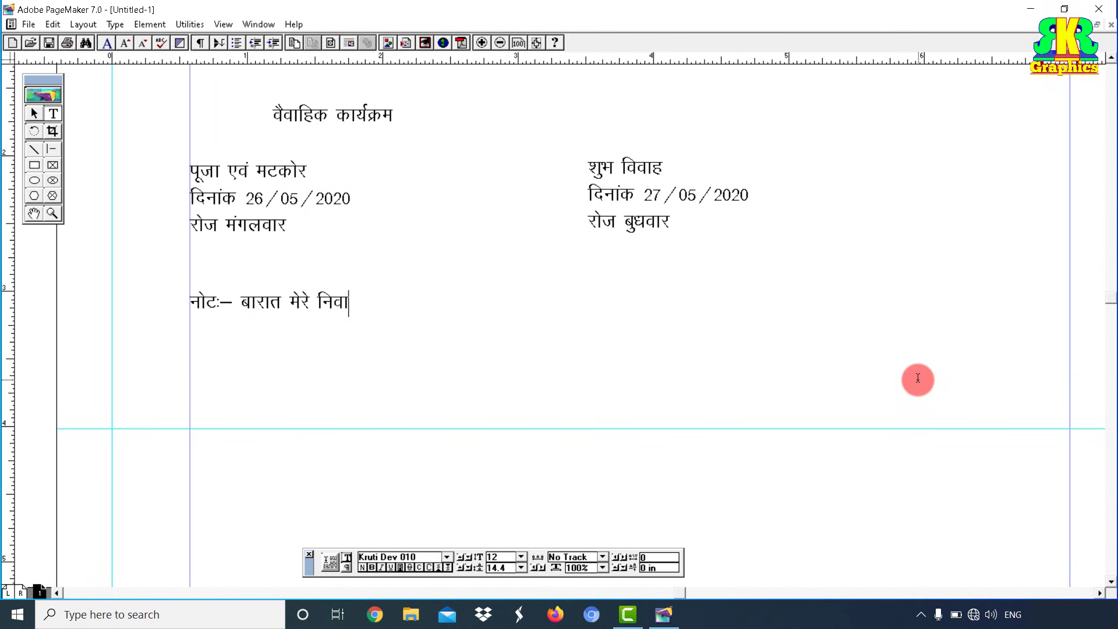
text(स स्थान  )
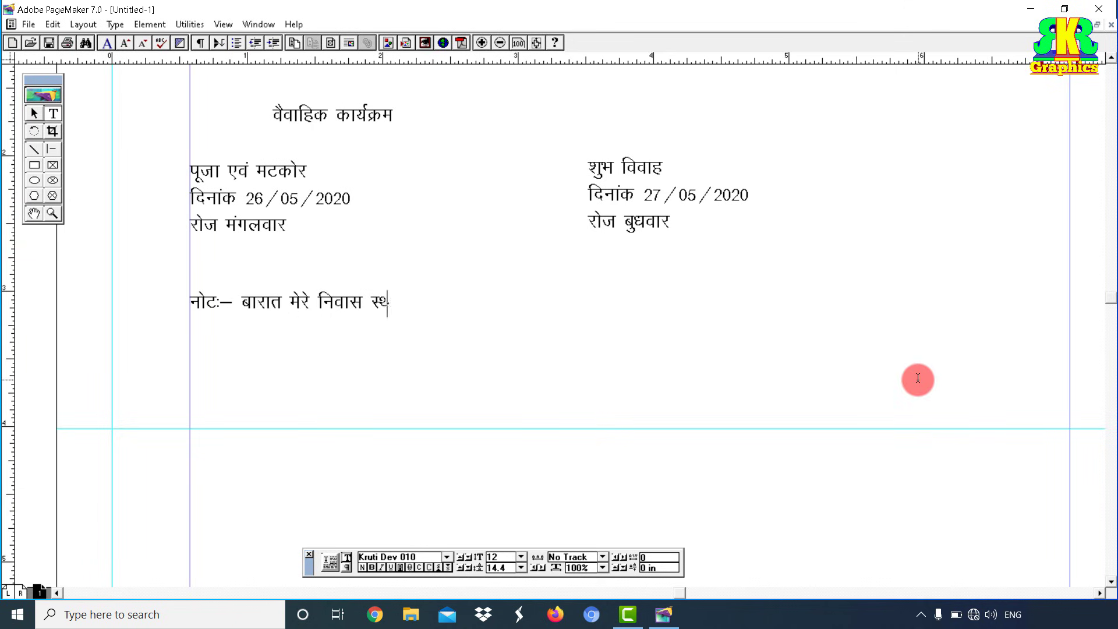
text(संग्रामपुर`म)
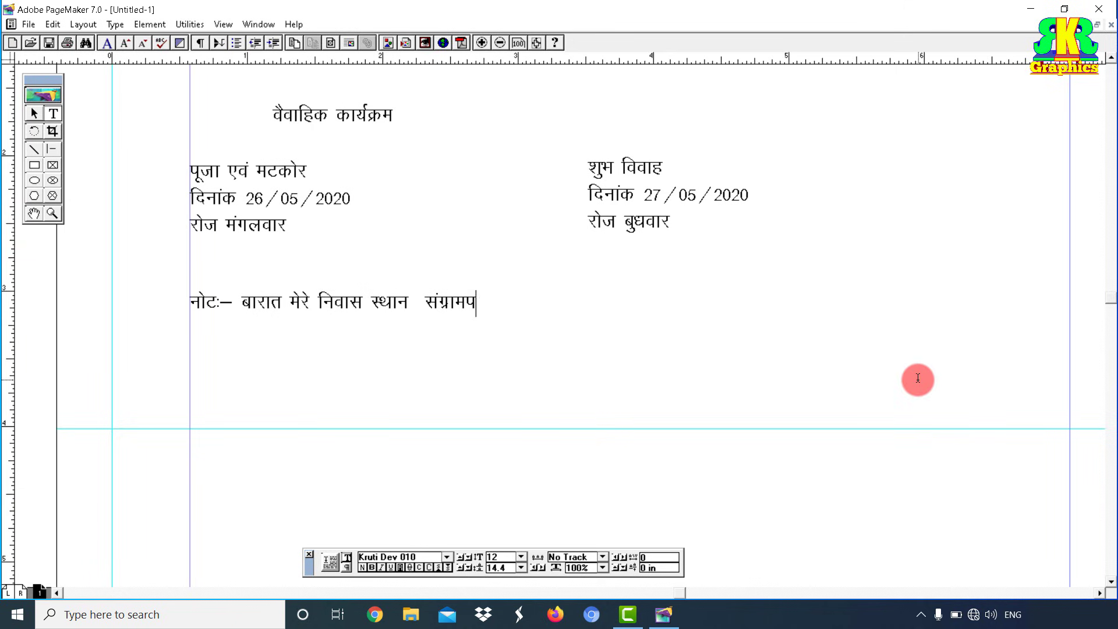
key(BackSpace)
text(से संध्या 6 बजे से)
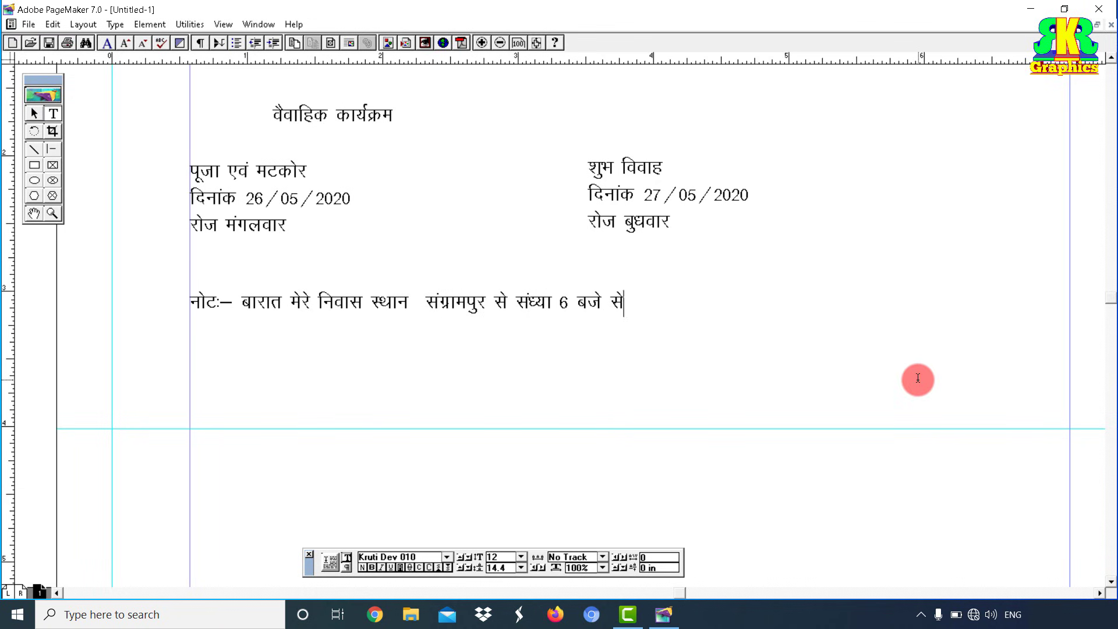
text( निजी सवारी)
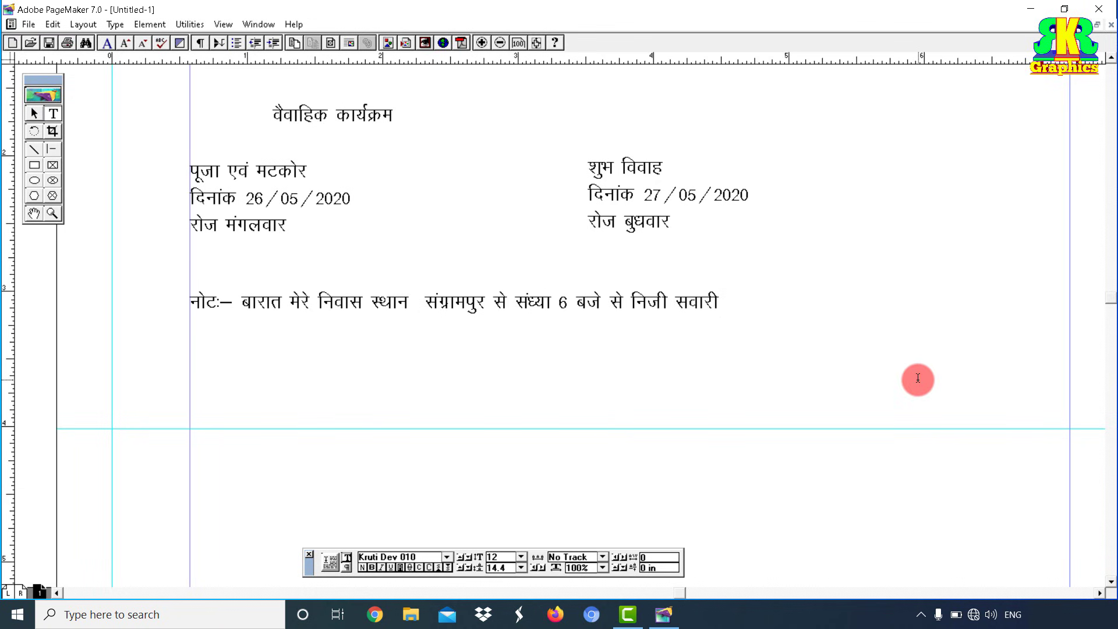
text( द्वारा मधु)
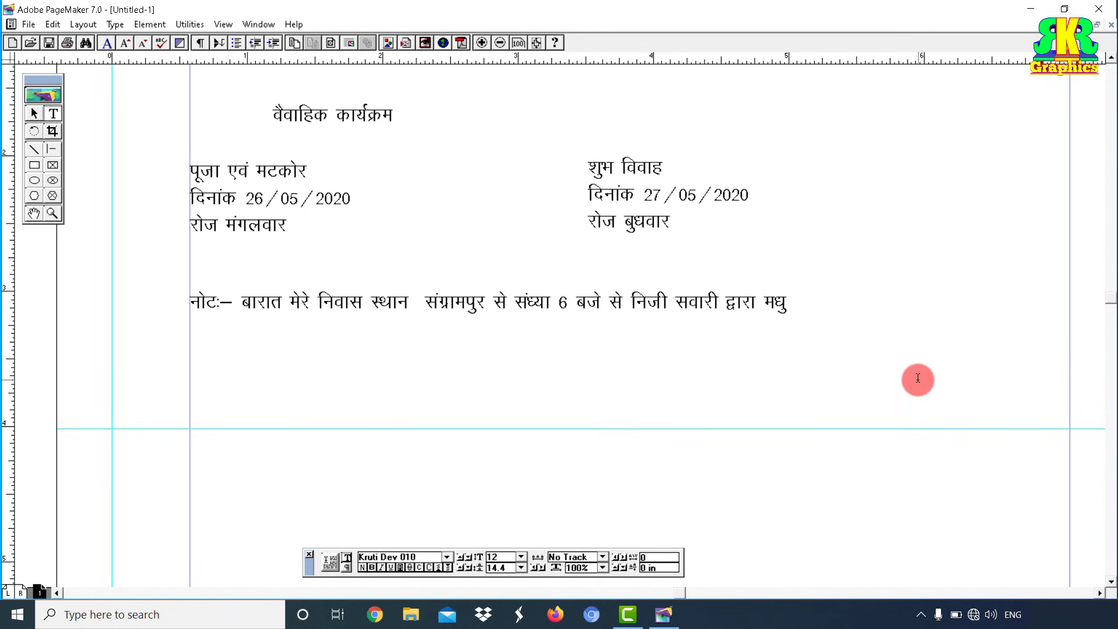
text(बन के लिए प्र)
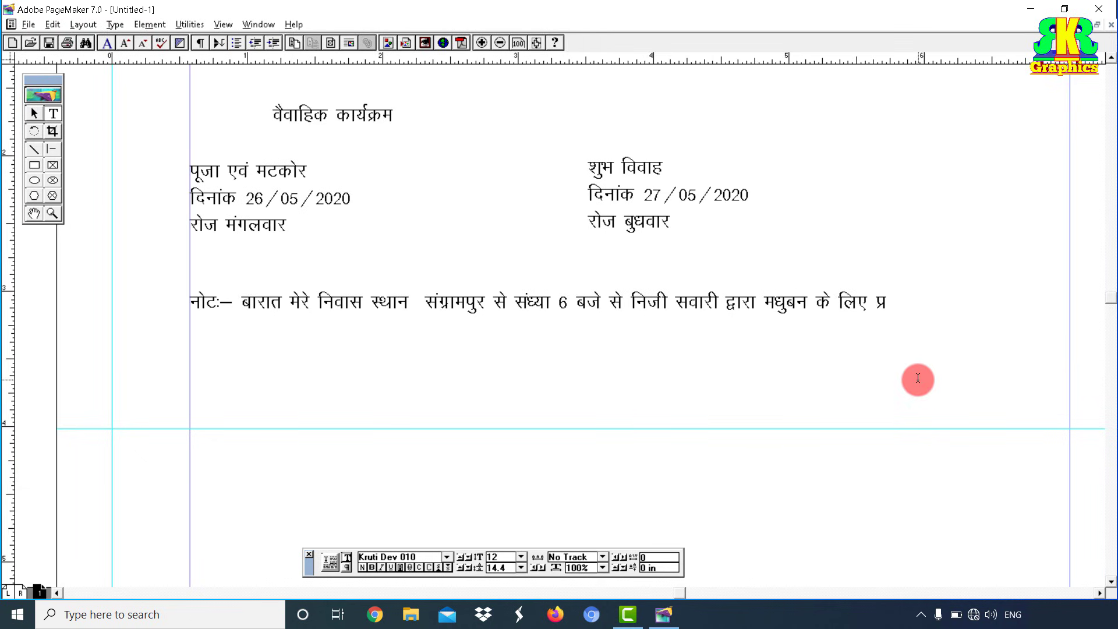
text(स्थान करेगी)
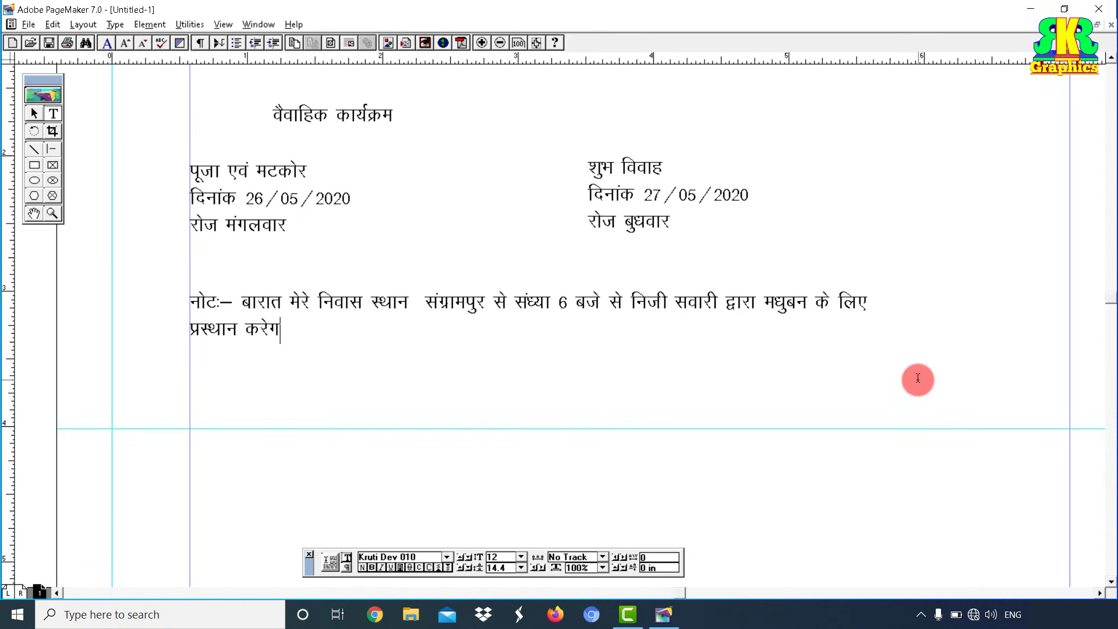
Step: Widen the note text block so the note fits on one line
click(36, 112)
click(364, 313)
drag(924, 340, 1004, 359)
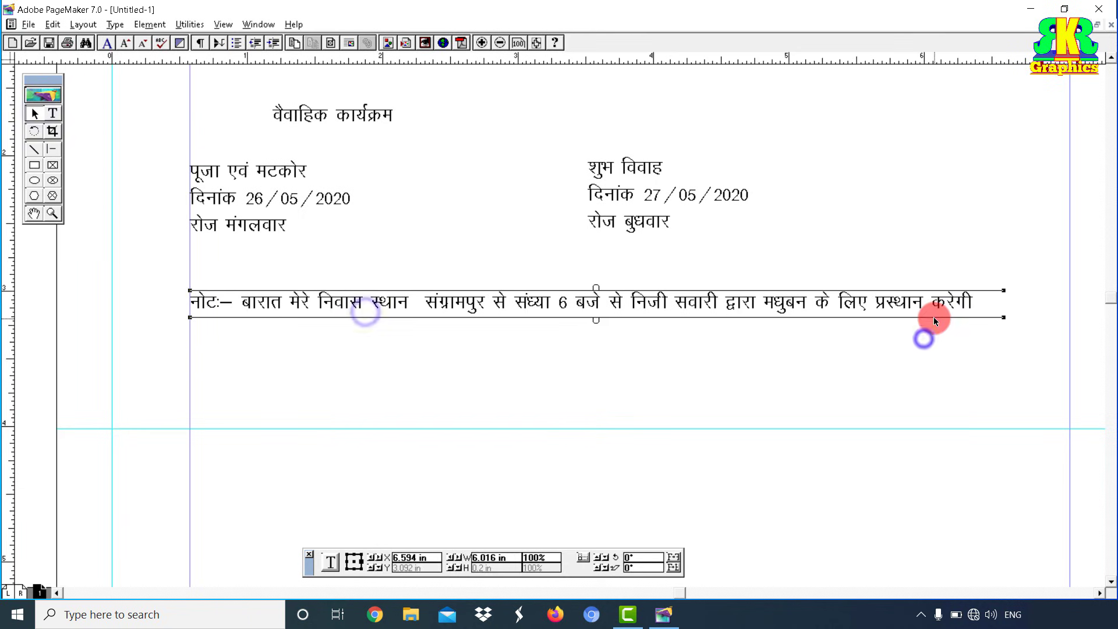
click(795, 384)
Step: Below the note, add the greeting 'मान्यवर, परम्पिता परमेश्वर की असीम अनुकम्पा से मेरे सुपुत्र'
click(297, 114)
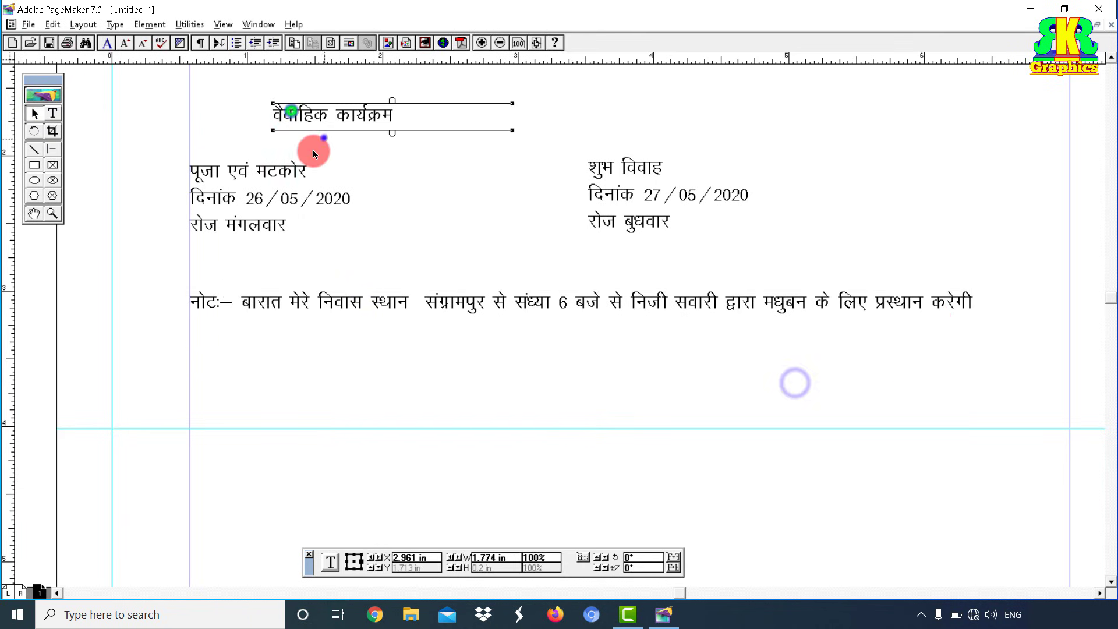
click(34, 213)
drag(377, 425, 383, 309)
click(52, 113)
click(188, 208)
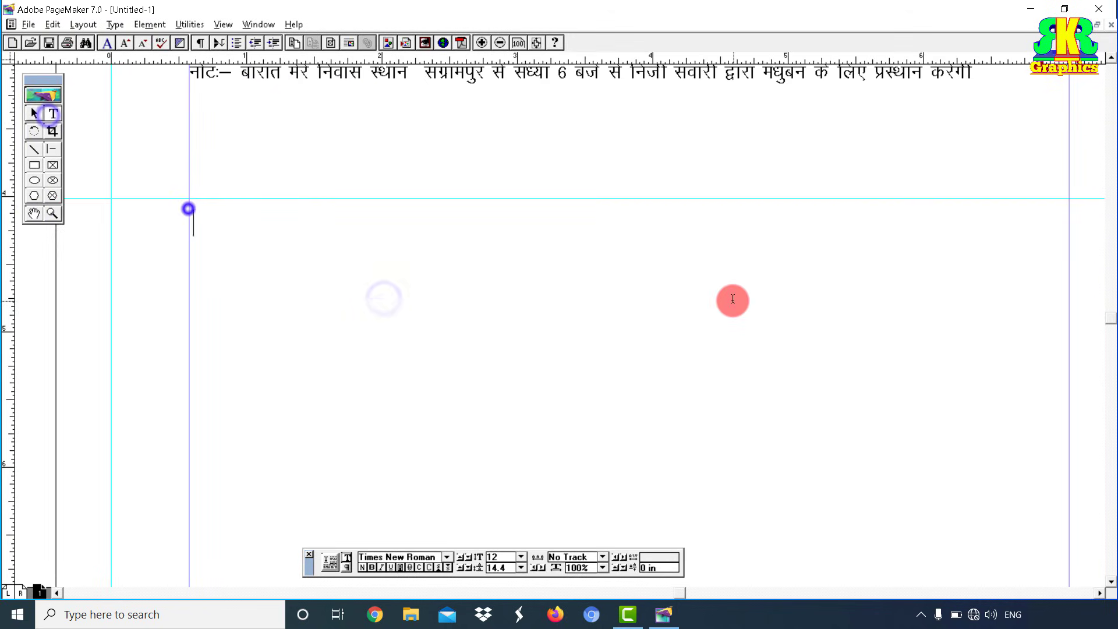
key(ctrl+v)
key(ctrl+a)
key(ctrl+c)
text(मान्यव)
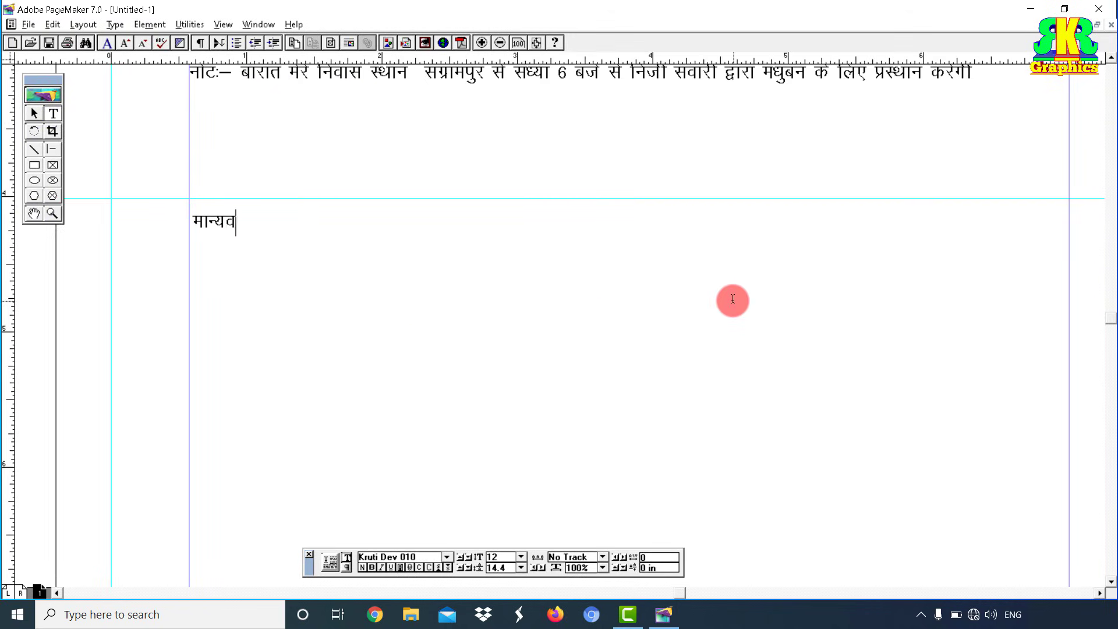
text(र, 	परम्पिता परमेश्व)
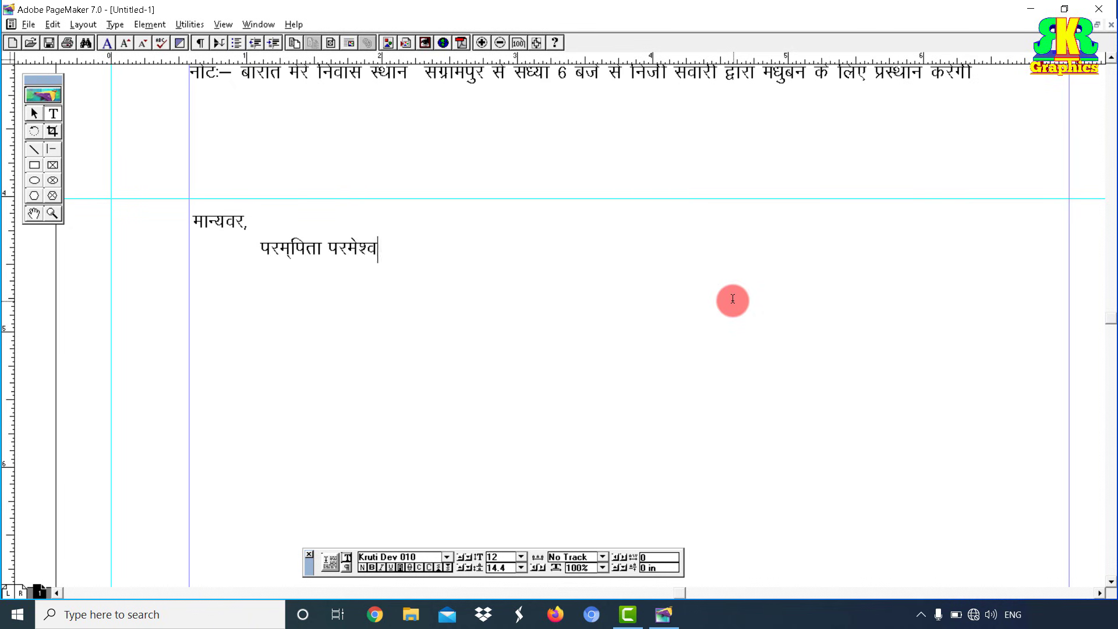
text(र की असीम)
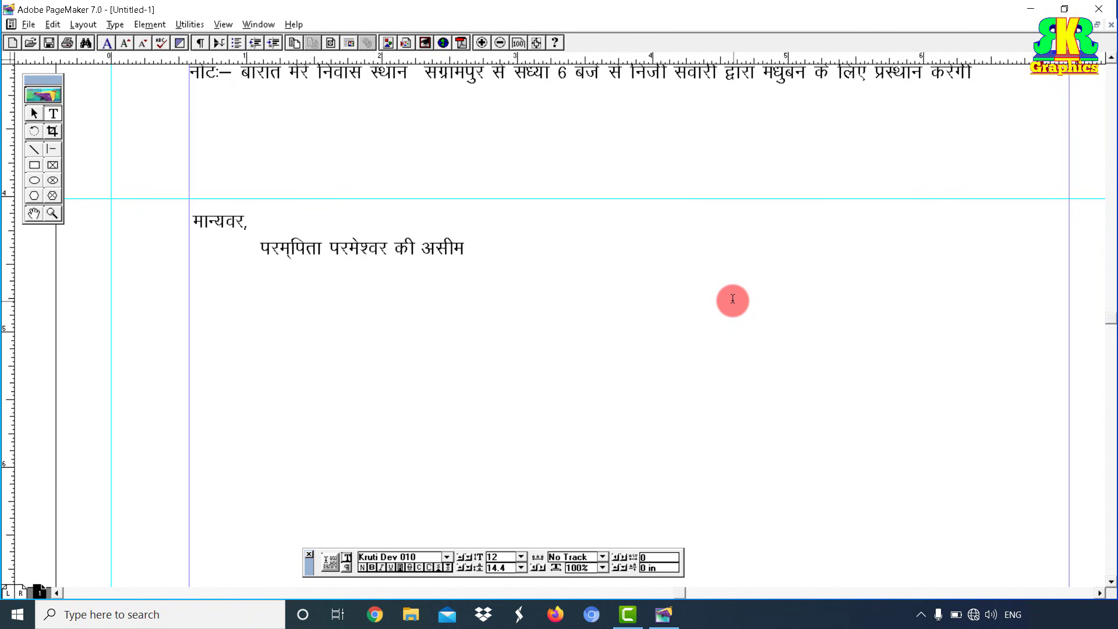
text( अनुकम्पा से )
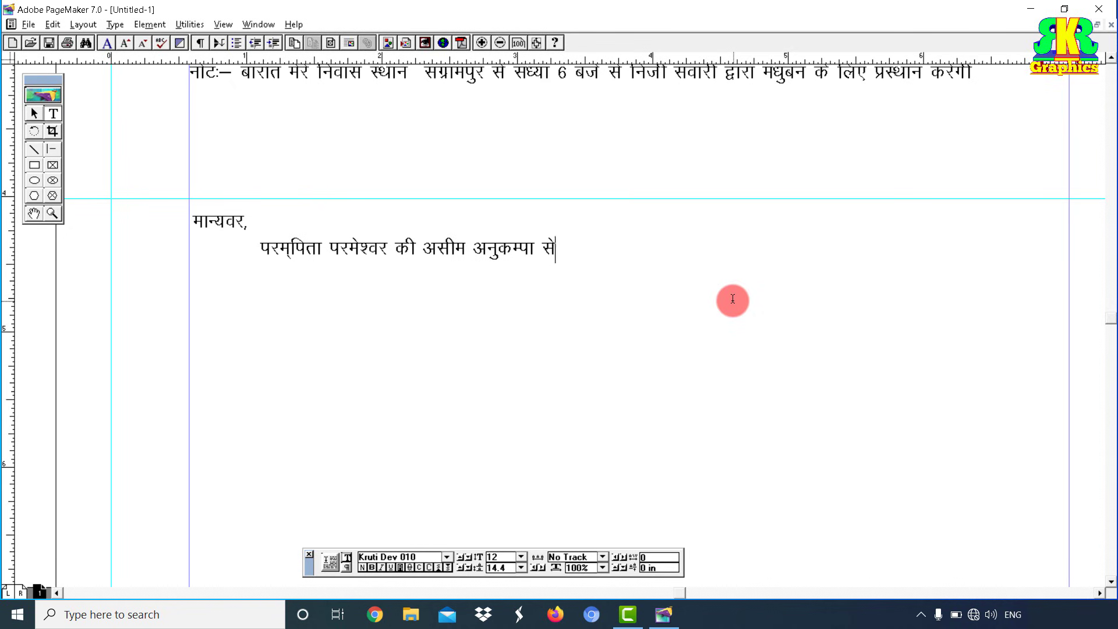
text(मेरे सुपुत्र)
Step: Add a new Kruti Dev block with the groom's name and his father's name
drag(190, 306, 594, 404)
key(ctrl+v)
key(ctrl+a)
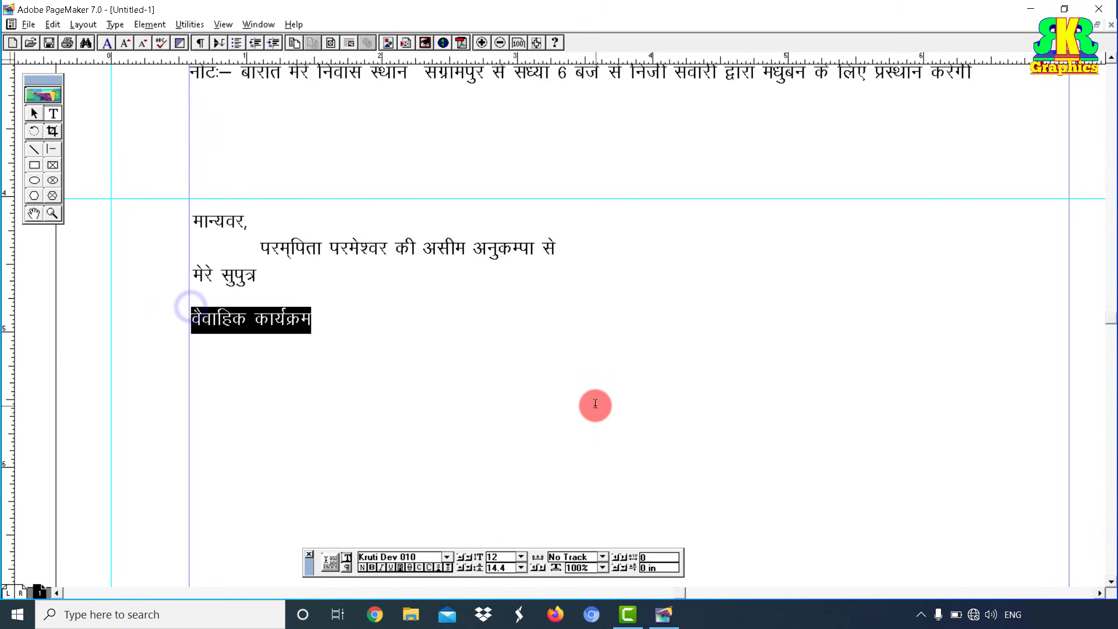
text(अायुष्मा)
text(न)
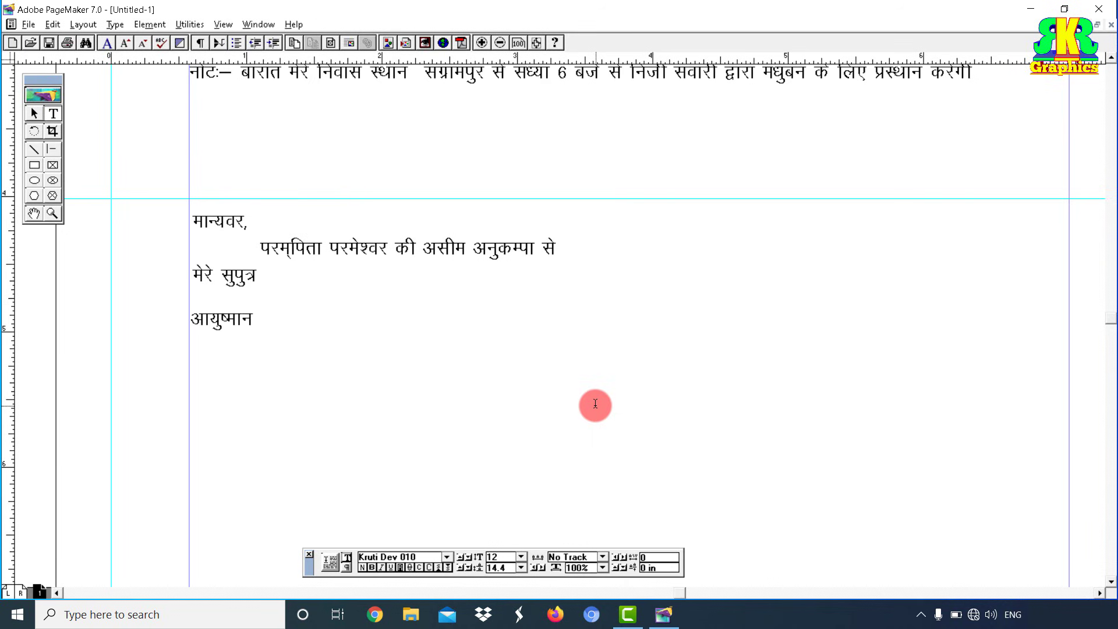
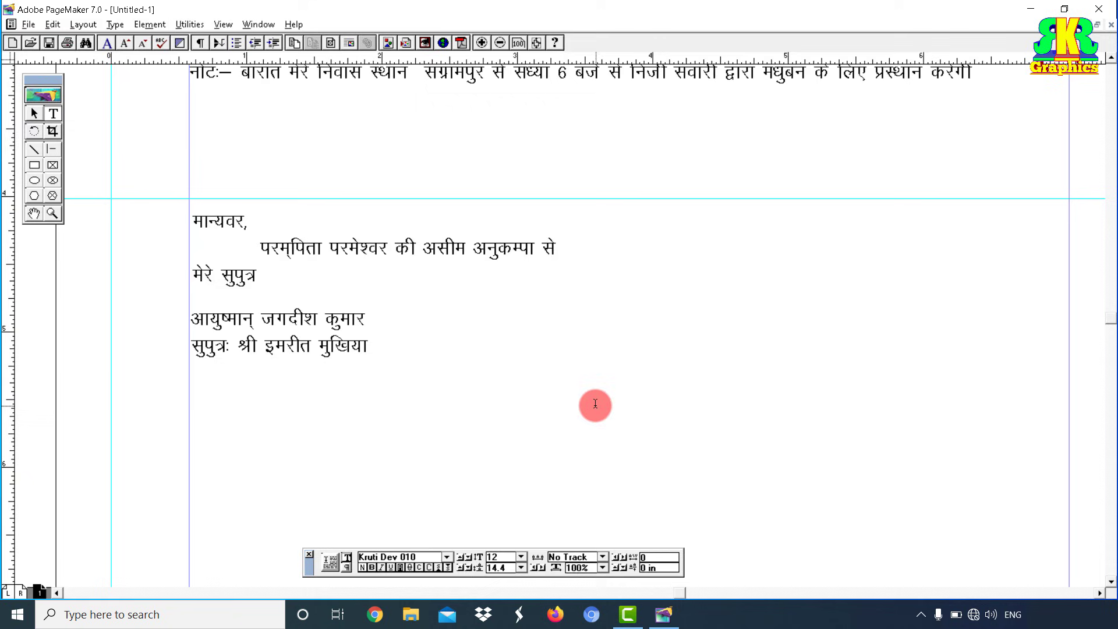
click(34, 113)
Step: Paste a copied block into the right column and replace its text with the bride's name
click(269, 332)
drag(673, 369, 568, 375)
right_click(587, 316)
click(632, 359)
drag(657, 328, 777, 326)
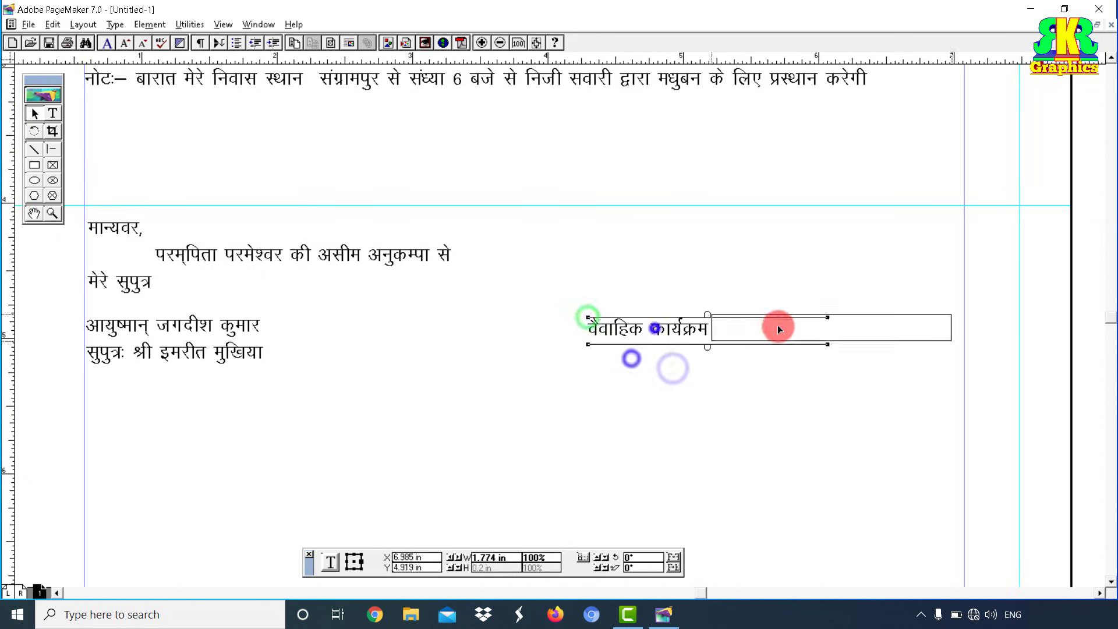
click(52, 113)
click(726, 325)
triple_click(726, 325)
key(ctrl+c)
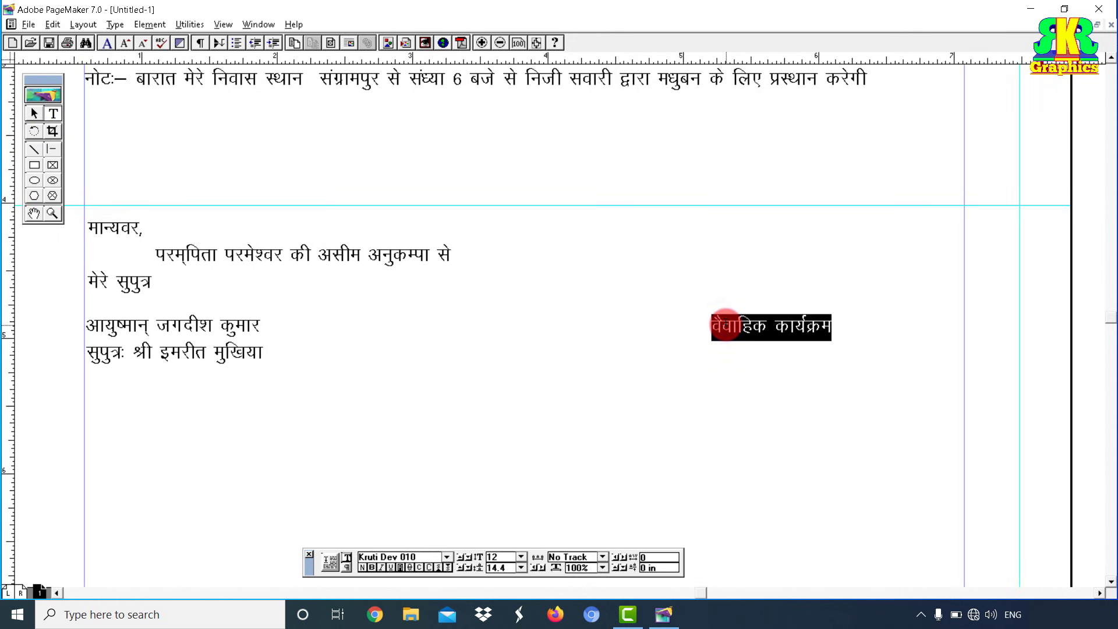
text(आयुष्मती कुमारी )
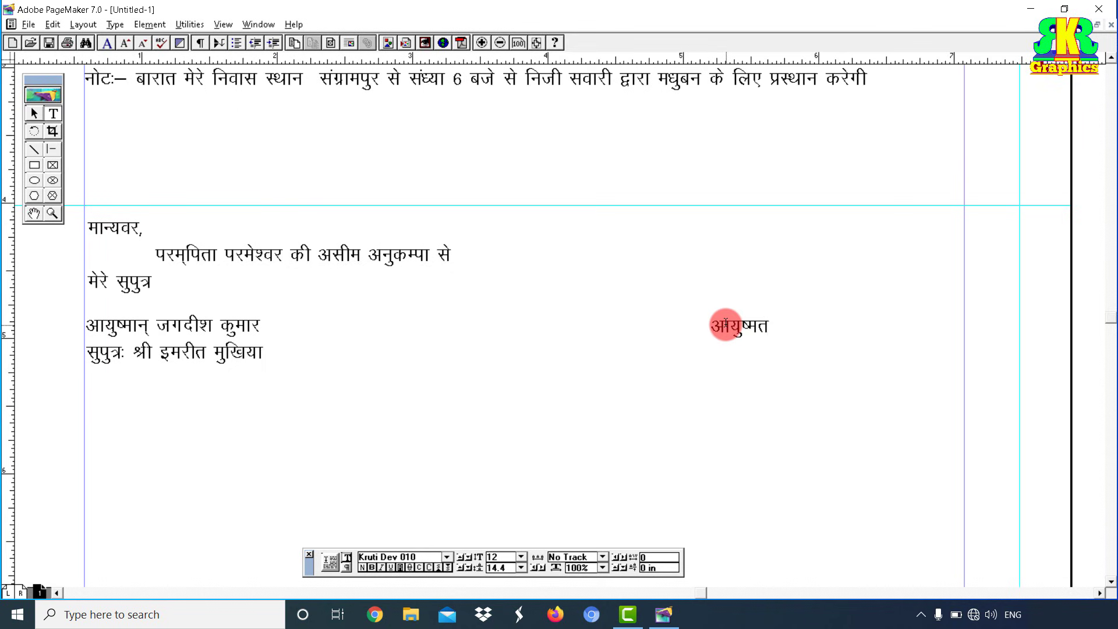
text(प्रतिमा)
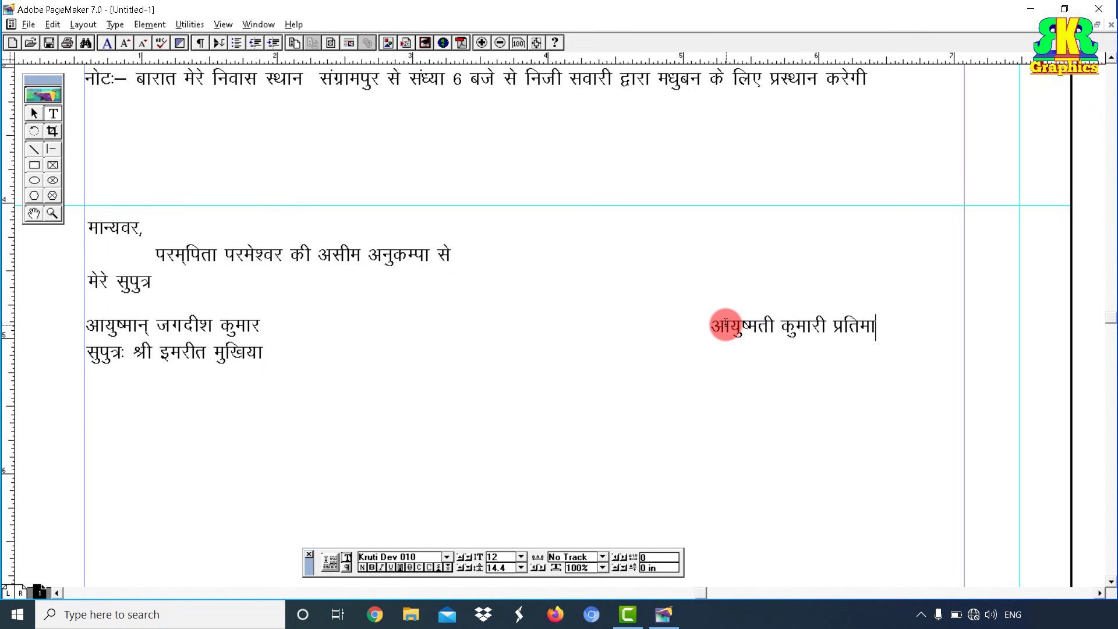
Step: Add the bride's father's name, village and district lines, then draw a frame between the columns
key(Return)
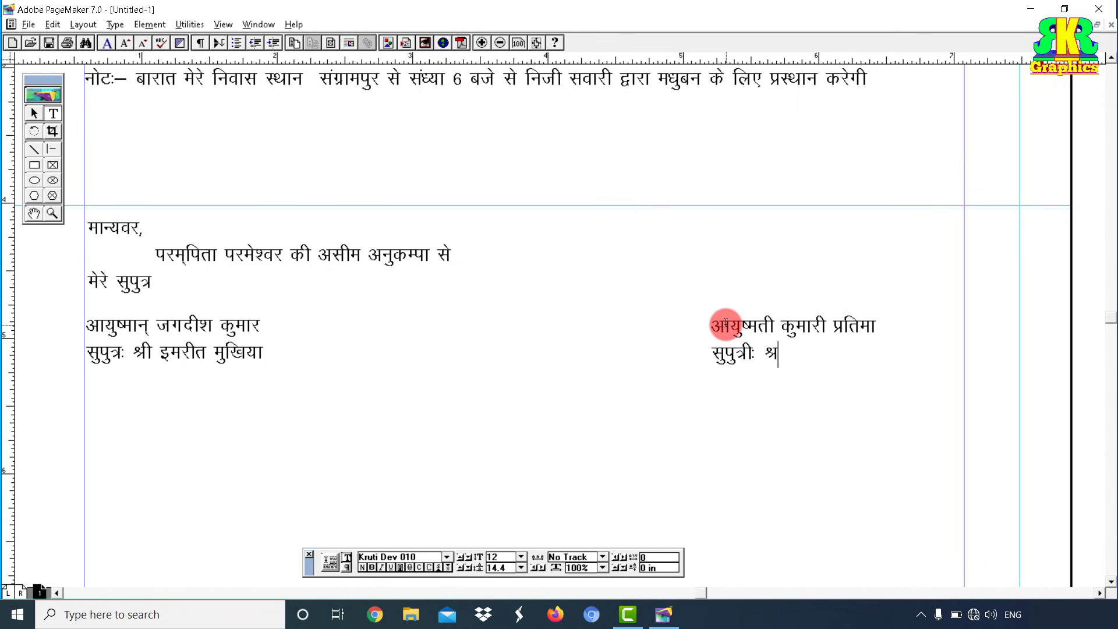
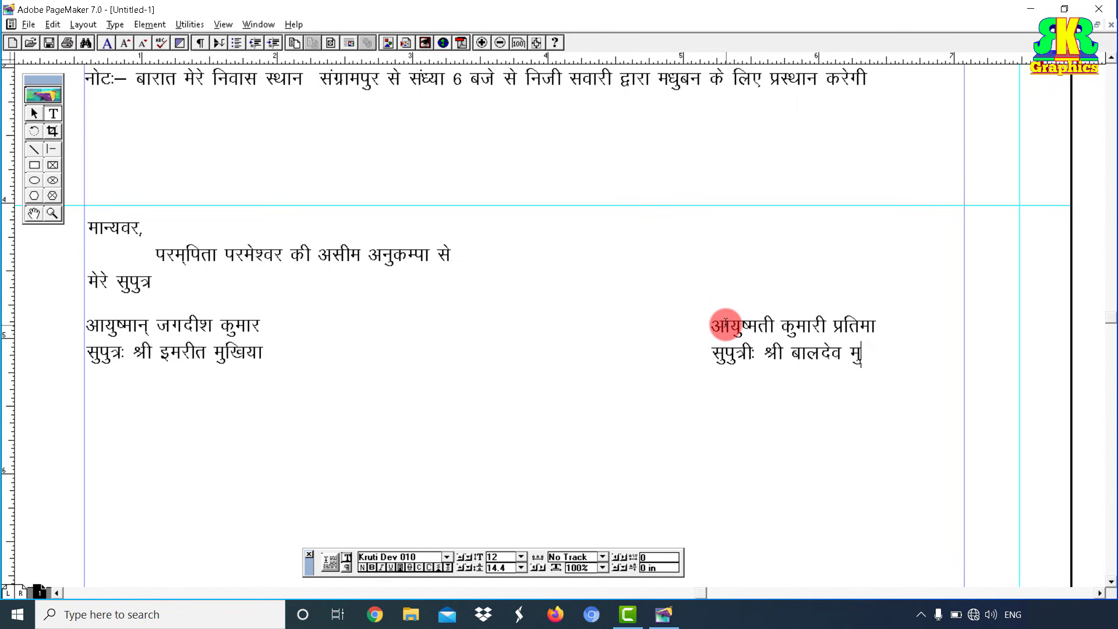
key(Return)
text(ग्राम)
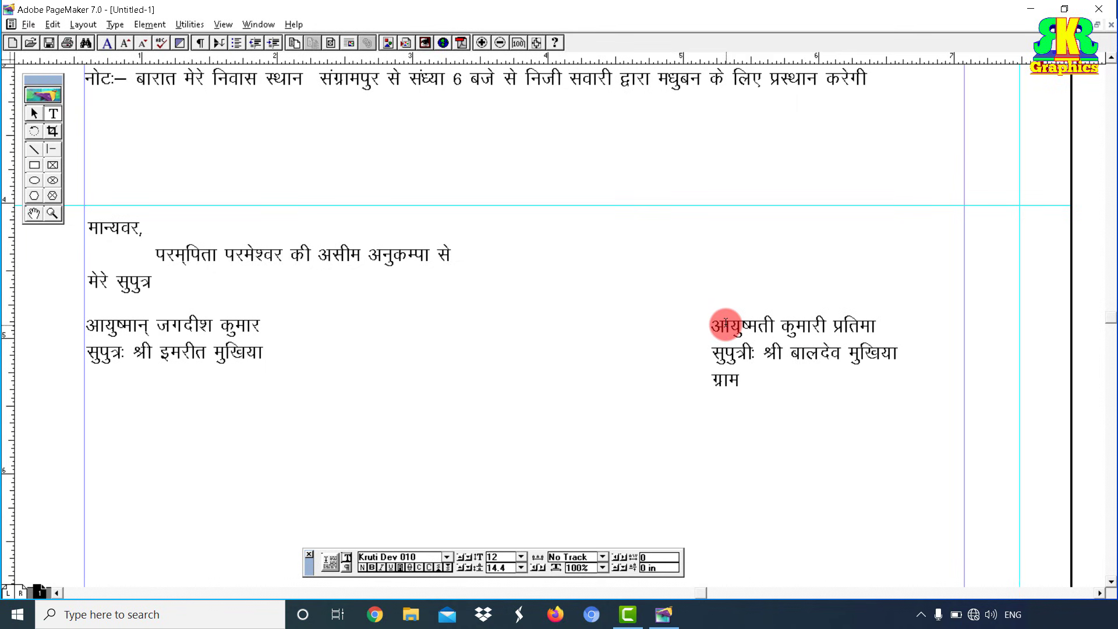
text( व पा0 मधुबन)
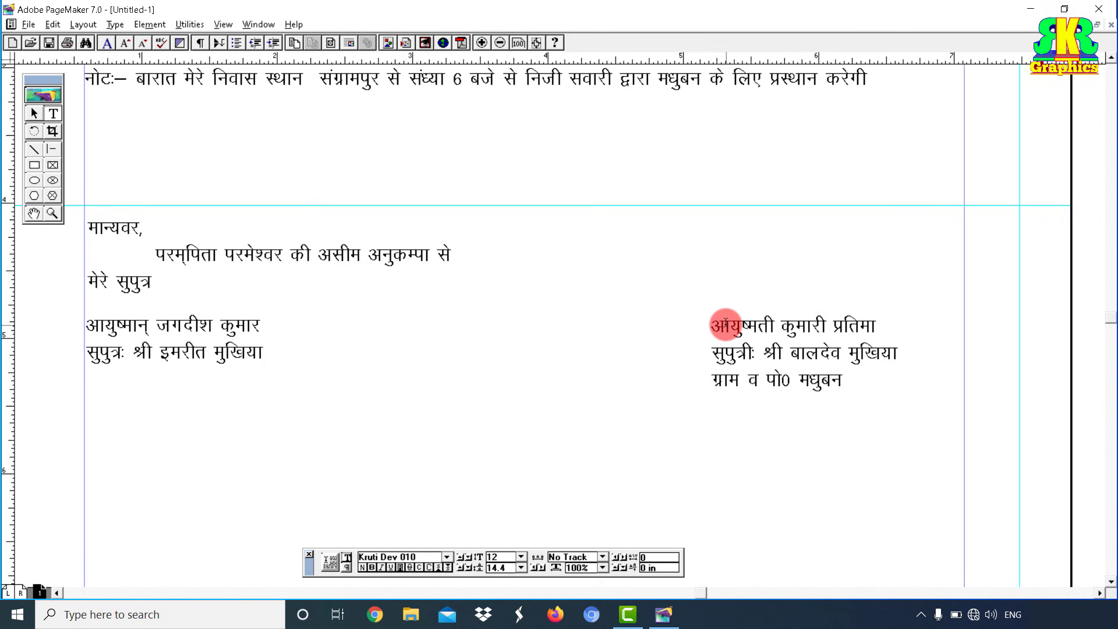
key(Return)
text(जिला पुवी)
text(Eik)
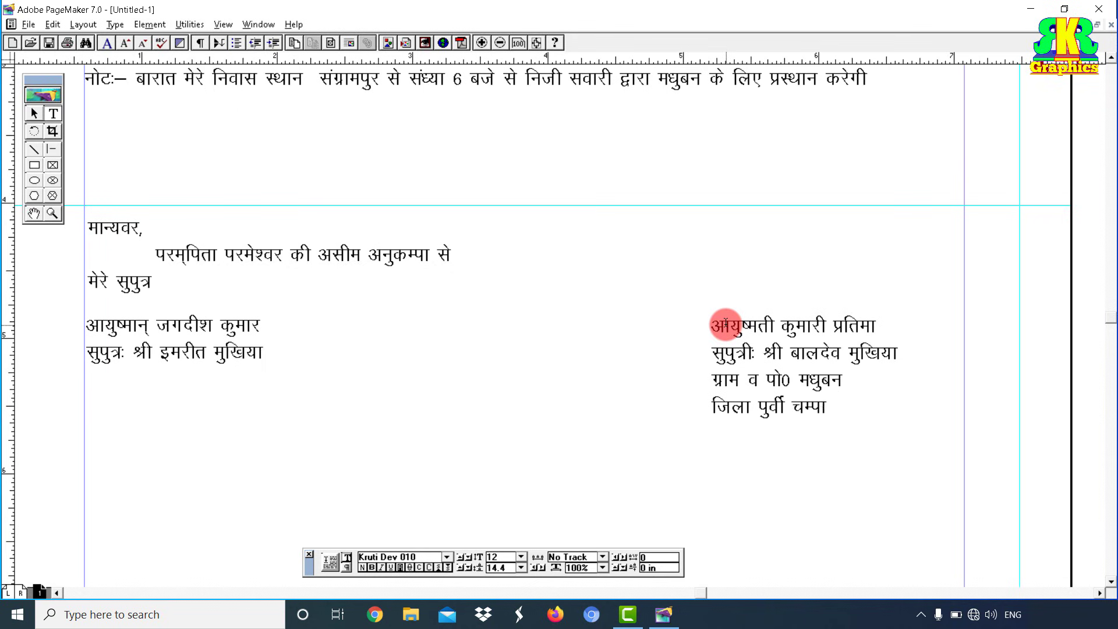
text(j.k (fcgkj)
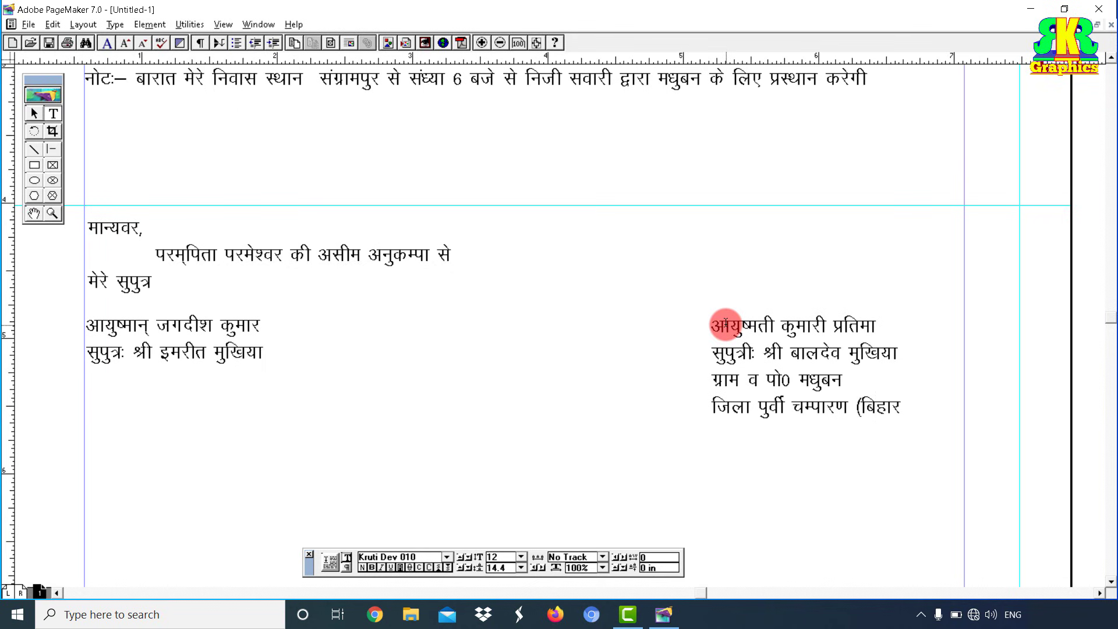
drag(418, 327, 531, 372)
drag(504, 350, 611, 435)
Step: Put संग and के in the middle frame in Kruti Dev, then bring the lower page into view
key(ctrl+v)
key(ctrl+a)
text(lax)
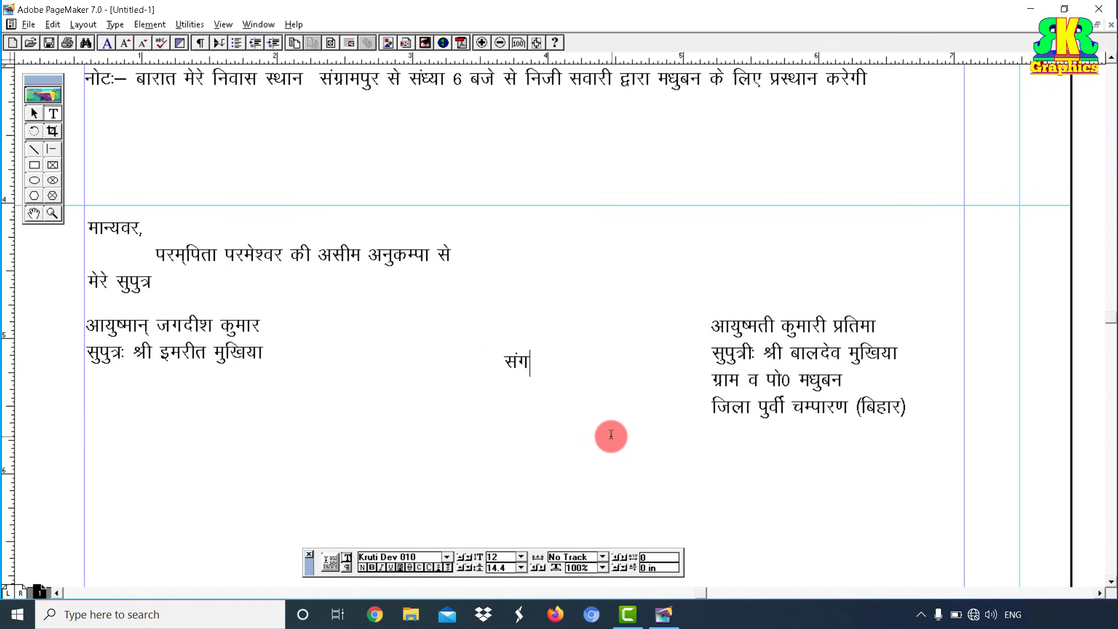
click(34, 216)
drag(357, 322, 388, 245)
drag(462, 309, 469, 256)
drag(466, 312, 474, 257)
drag(480, 290, 482, 265)
Step: Add a Kruti Dev invitation paragraph beginning पावन परिणय in a new frame below the couple's details
click(54, 114)
drag(356, 250, 715, 283)
key(ctrl+v)
key(ctrl+a)
text(ikou)
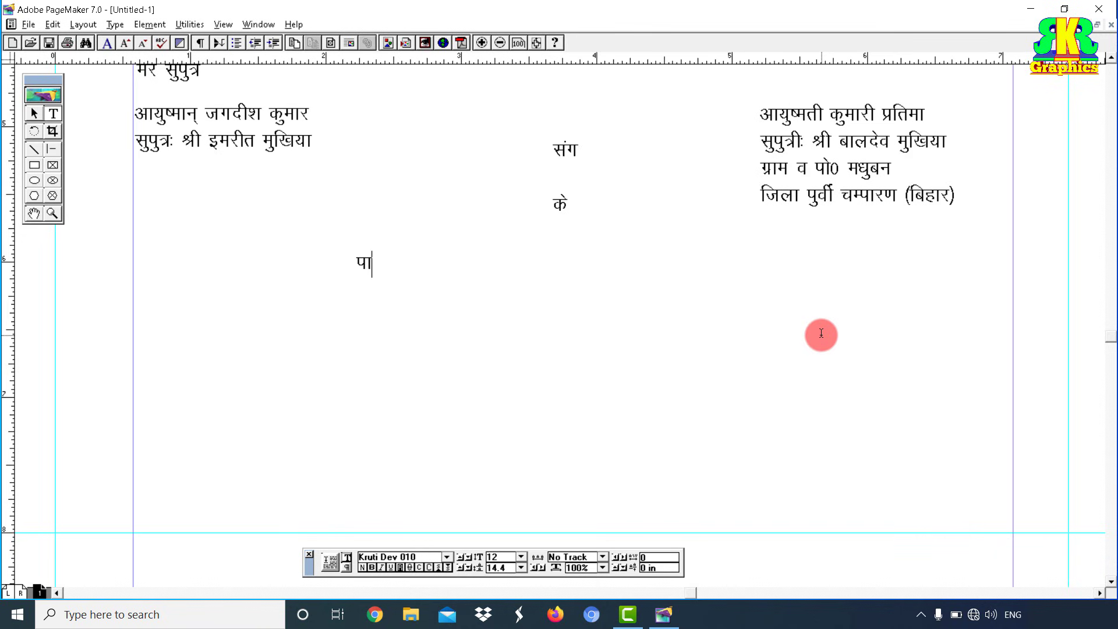
text( ifj.k;)
key(Return)
text(dh e/kqj csyk ij vki l)
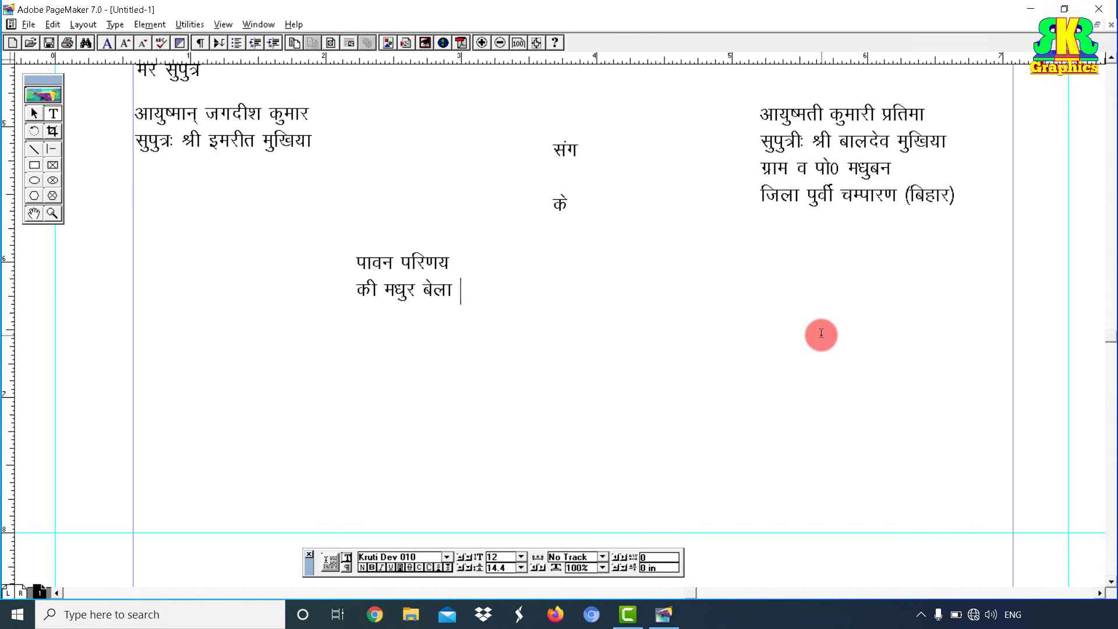
text(ifjokj )
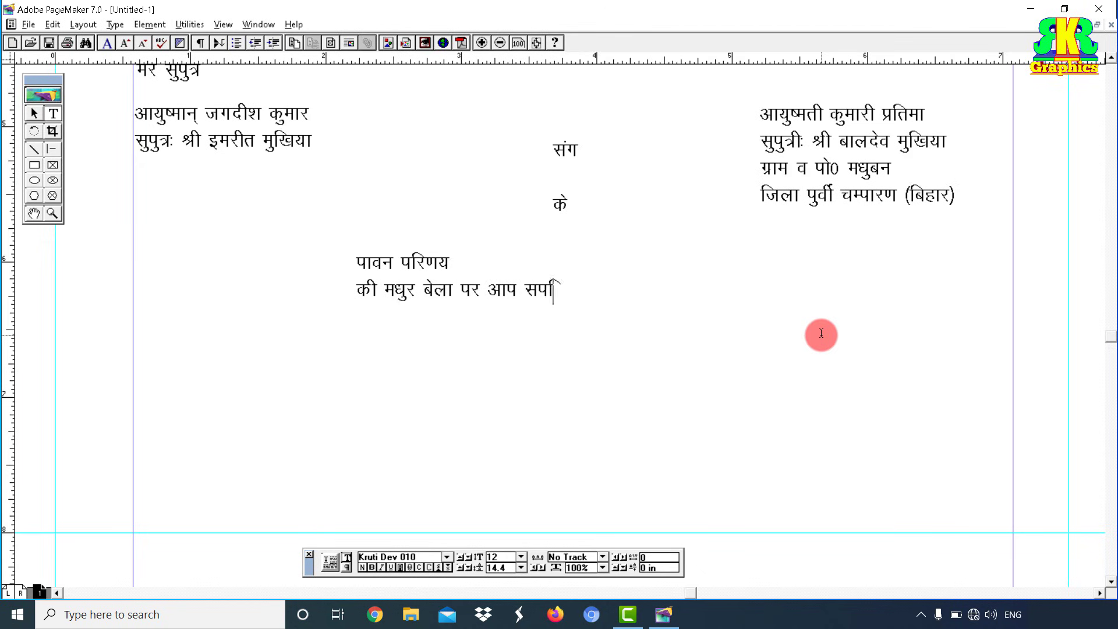
text(i/kkj )
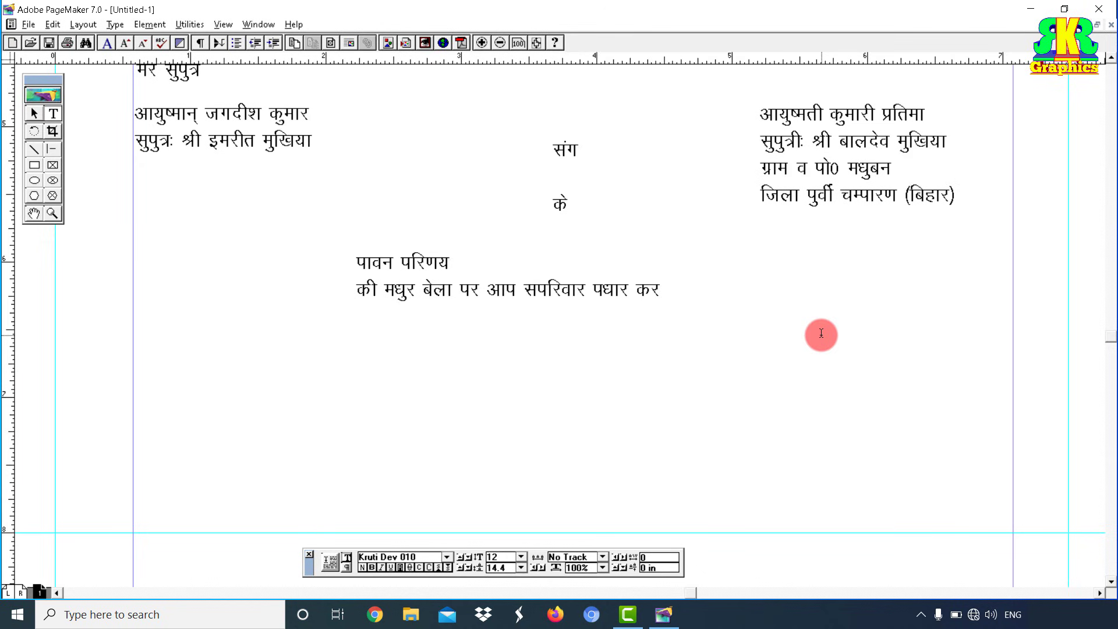
text(dj vius vk)
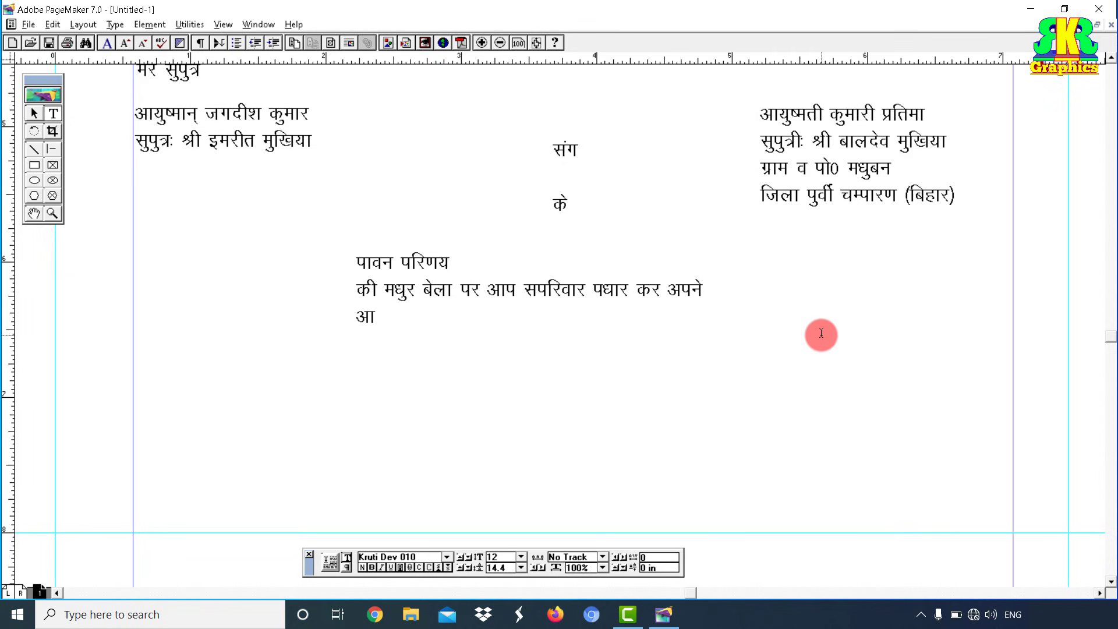
text('khokZn d)
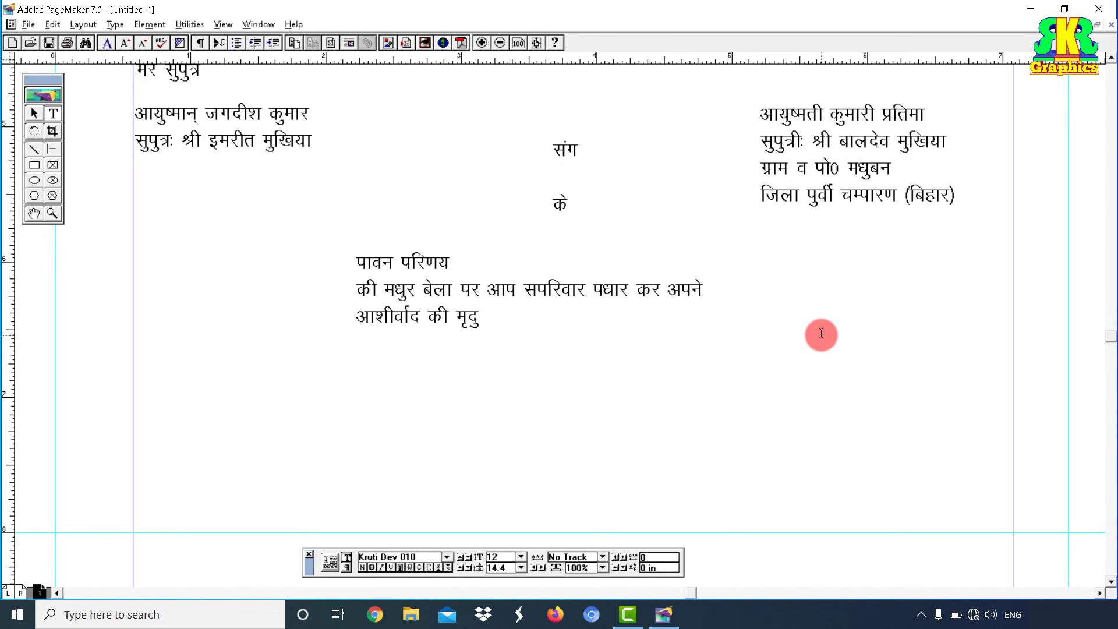
text(h e`nqy T;ksRluk )
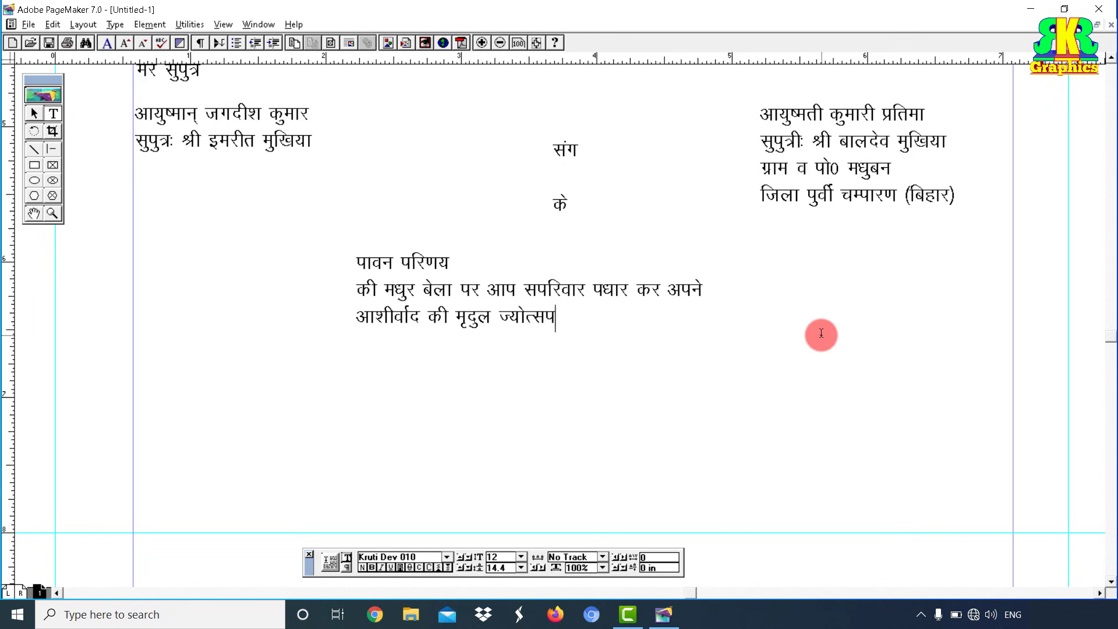
text(ls oj&o/kq ds Hk)
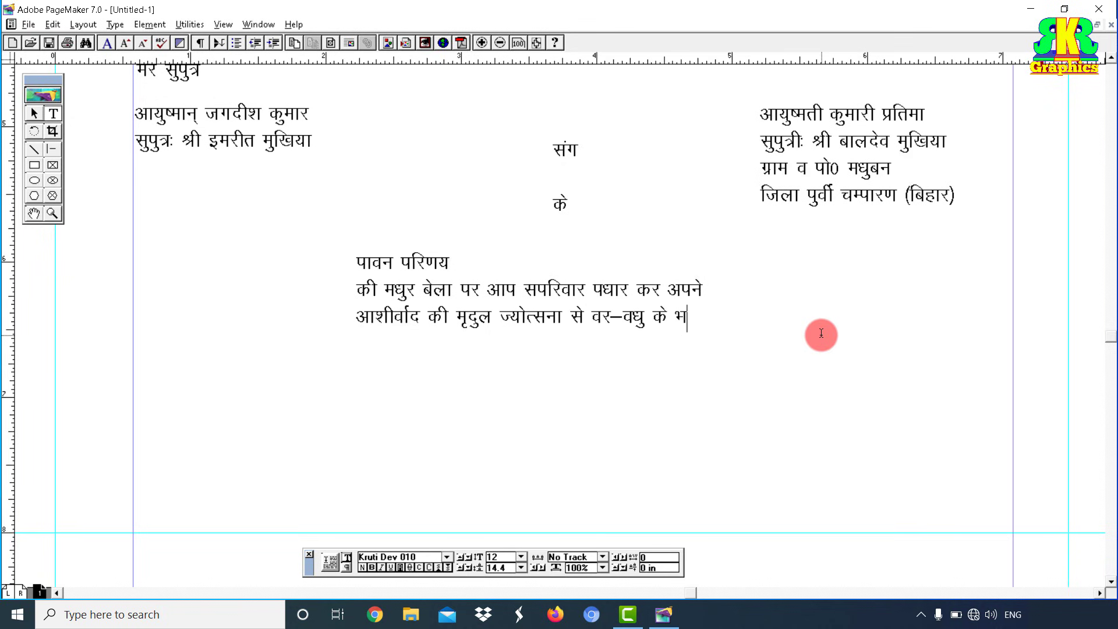
text(thou)
key(BackSpace)
key(BackSpace)
key(BackSpace)
key(BackSpace)
key(BackSpace)
key(BackSpace)
key(BackSpace)
text(oh thou )
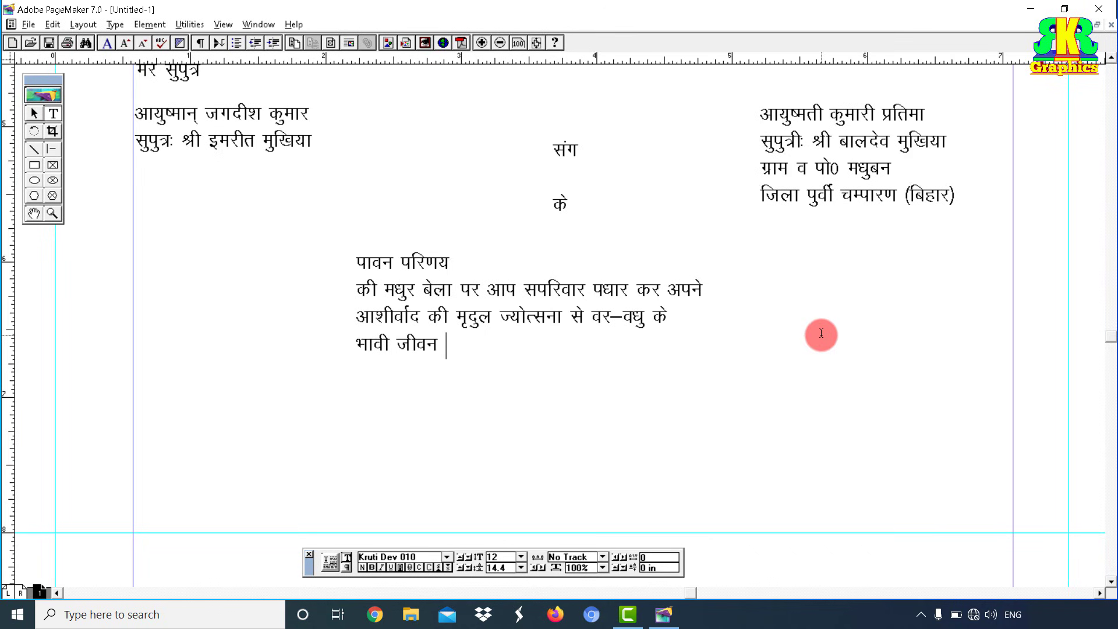
text(dks T;ks)
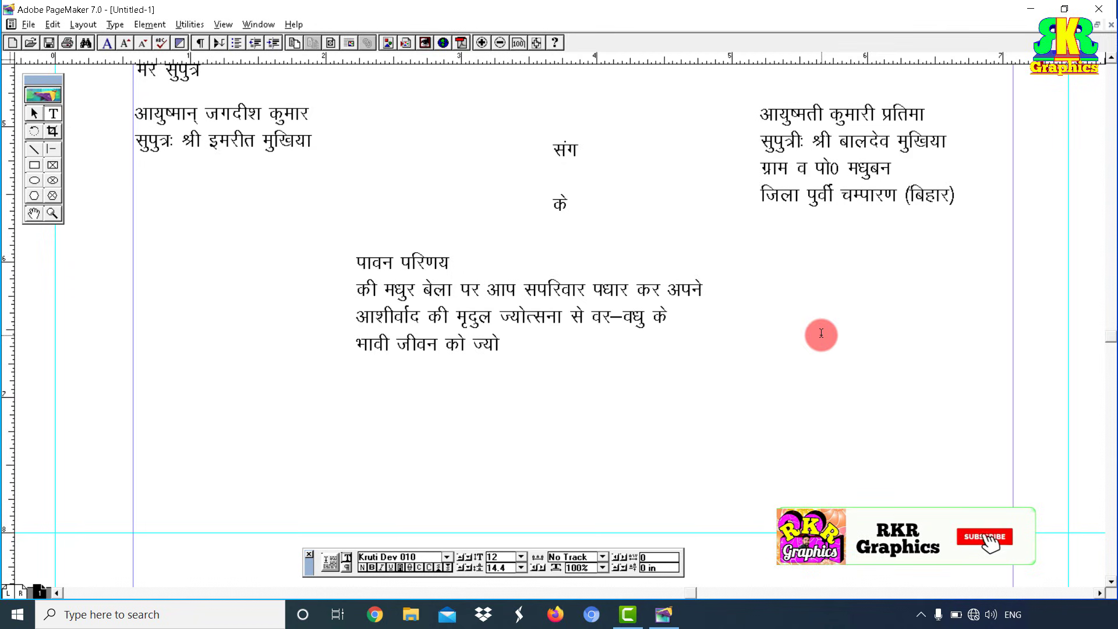
text(freZ; dj)
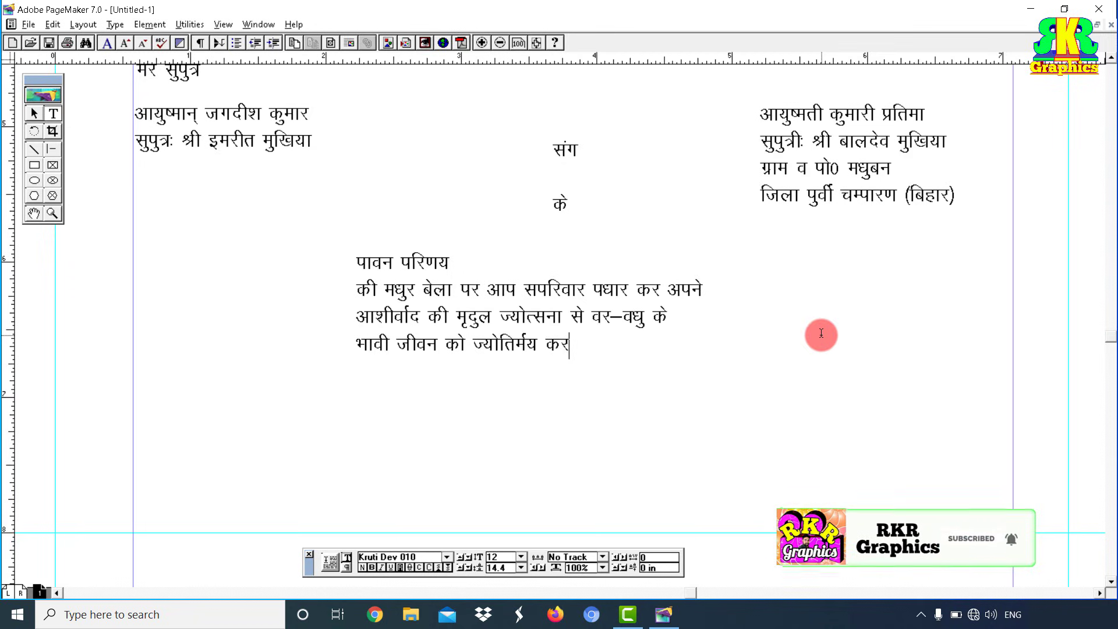
text(gesa vuq)
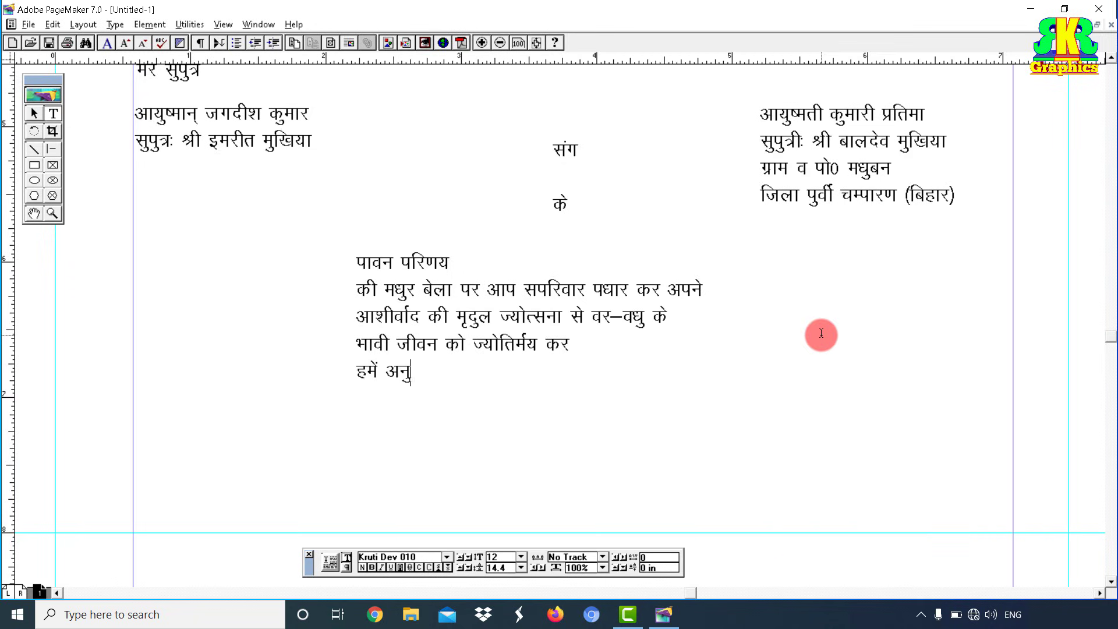
text(x`ghr d)
Step: Create a lower-left दर्शनाभिलाषीः– block listing the host names and the मुखिया परिवार, plus a frame beside it
drag(138, 394, 456, 465)
key(ctrl+v)
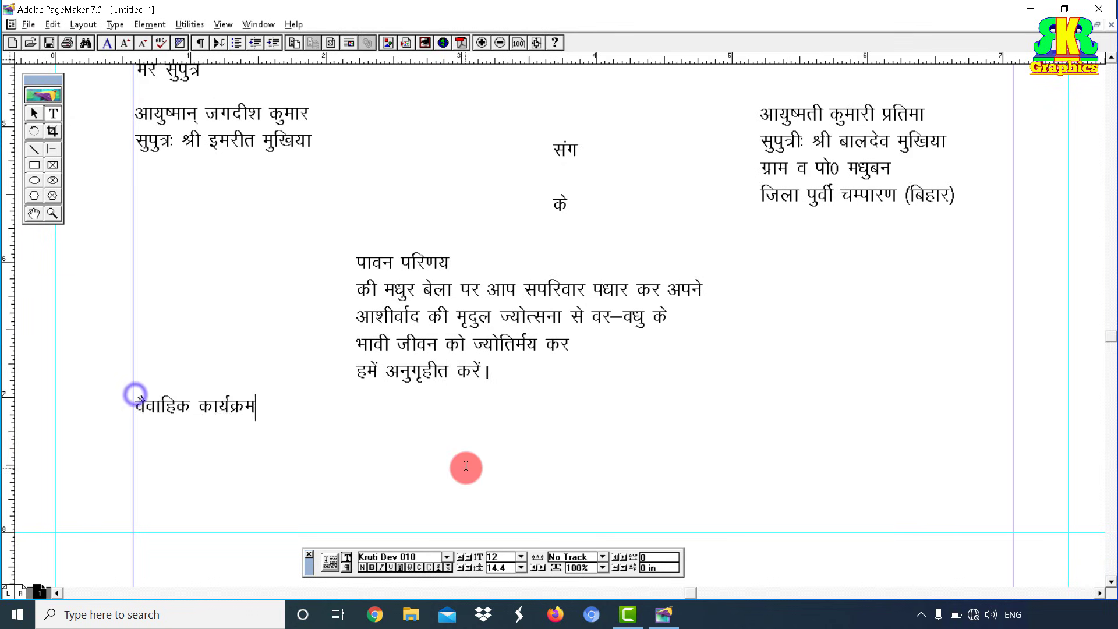
key(ctrl+a)
key(ctrl+c)
text(n'khZukfH)
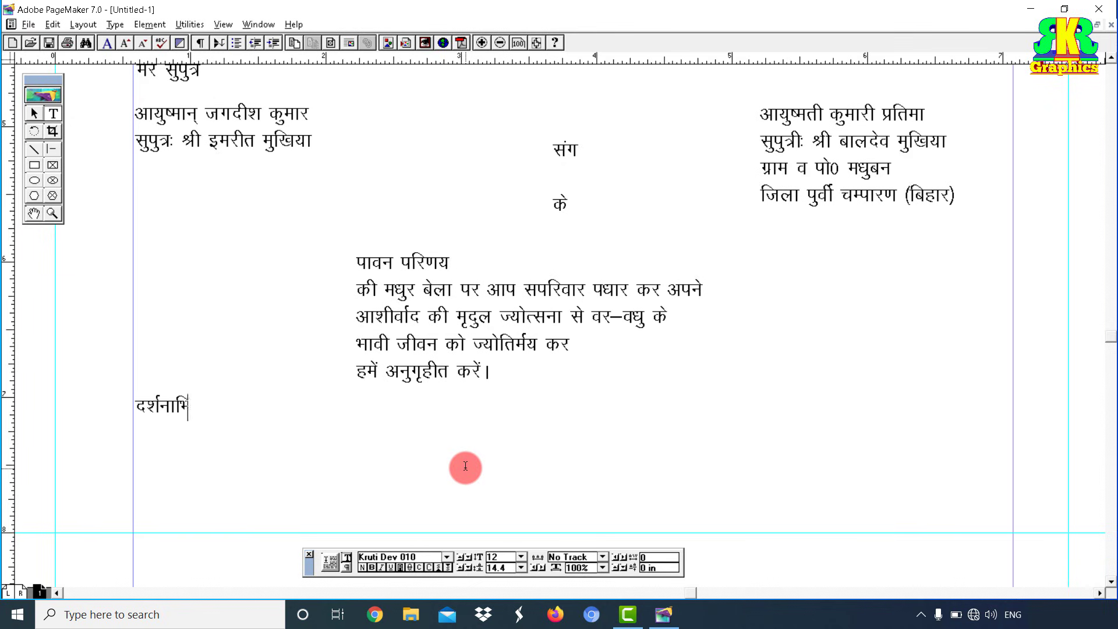
text(yk\k)
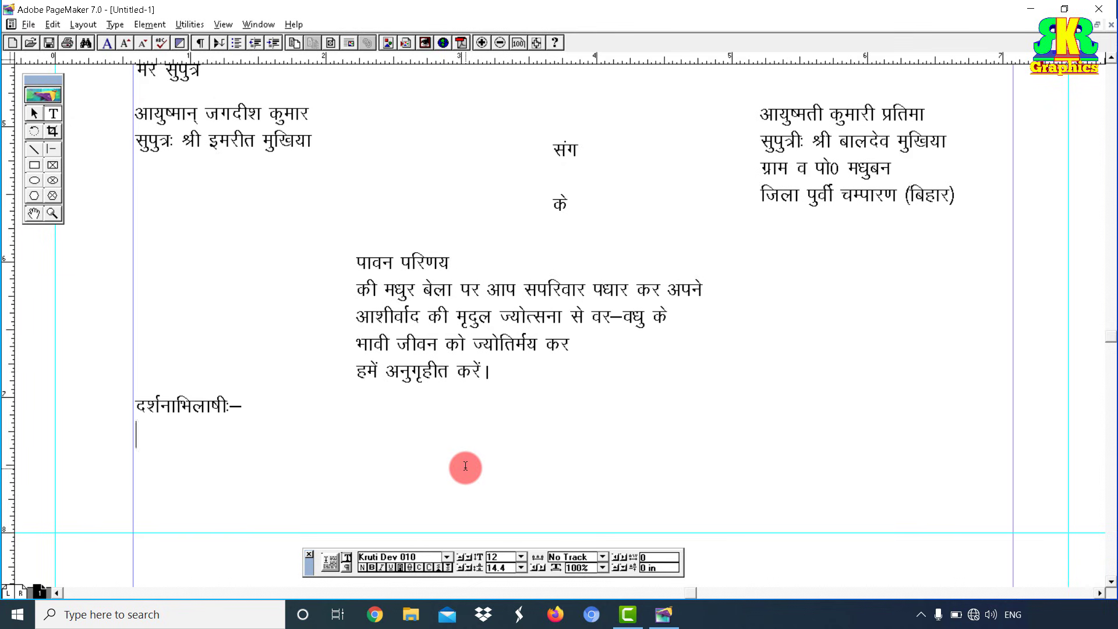
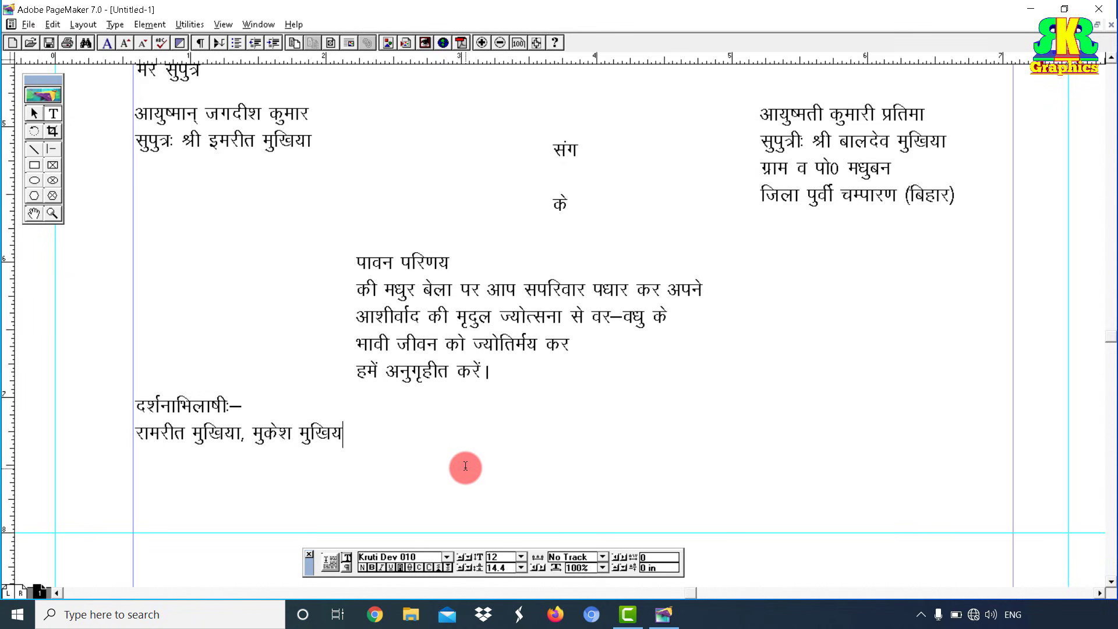
key(Return)
text(,oa keK)
key(BackSpace)
key(BackSpace)
key(BackSpace)
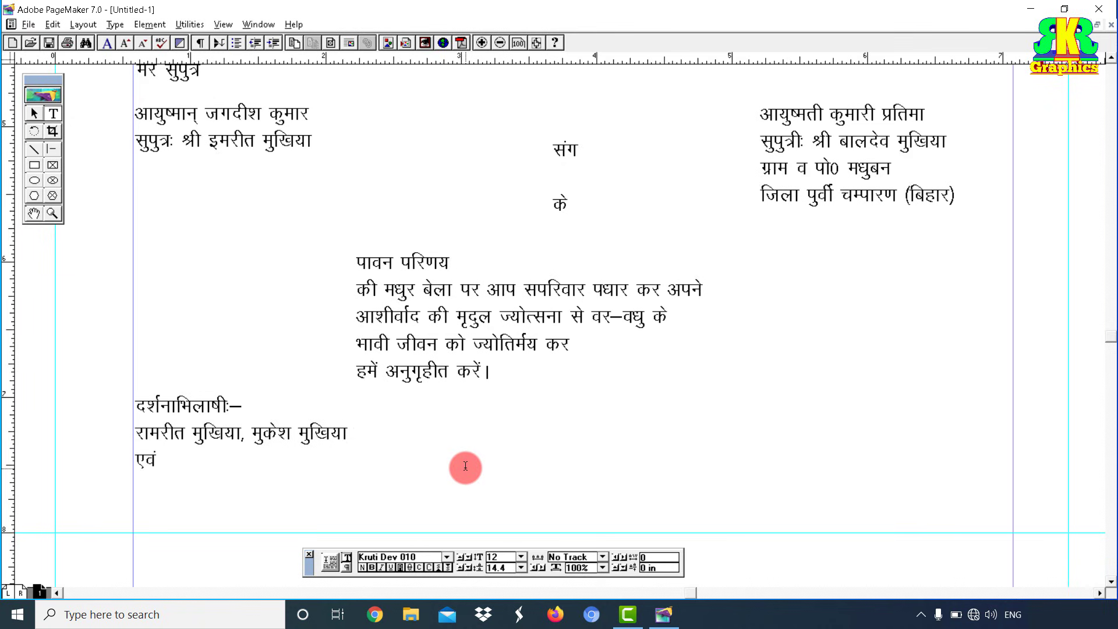
text(leLr eqf[k)
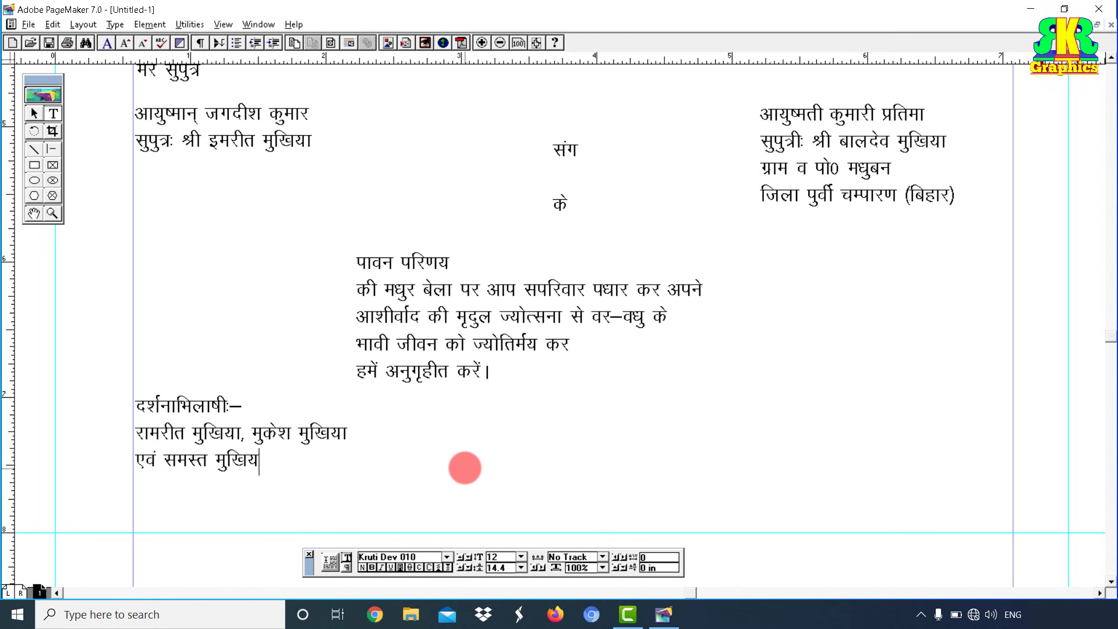
text(;k ifjokj)
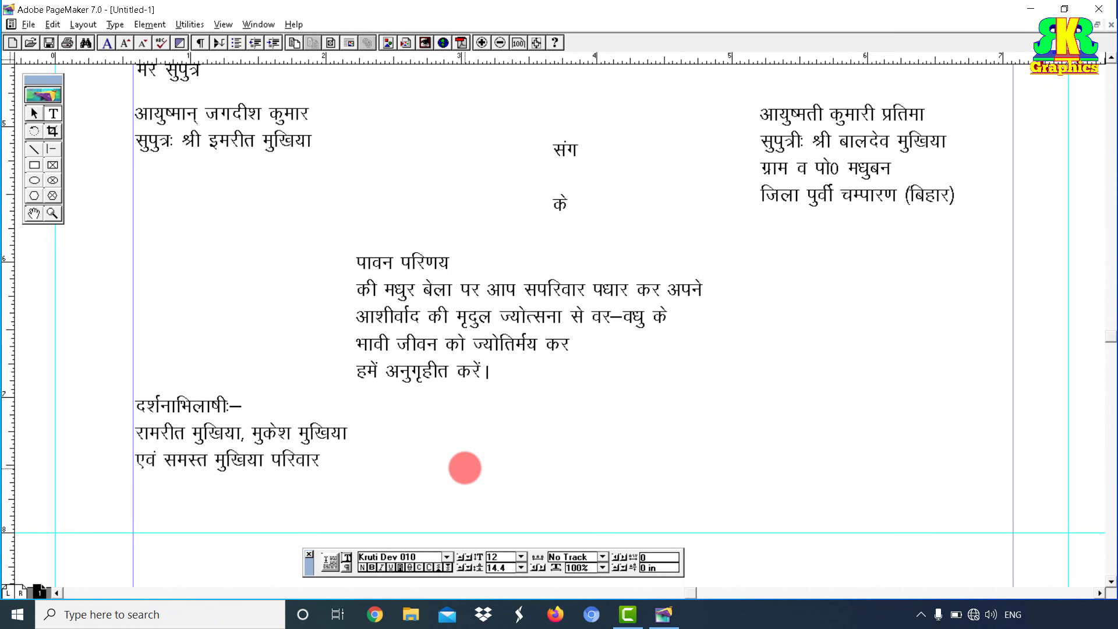
drag(619, 437, 883, 449)
Step: Under आकांक्षीः–, type the groom's father's name and his village and district address
key(ctrl+v)
key(ctrl+a)
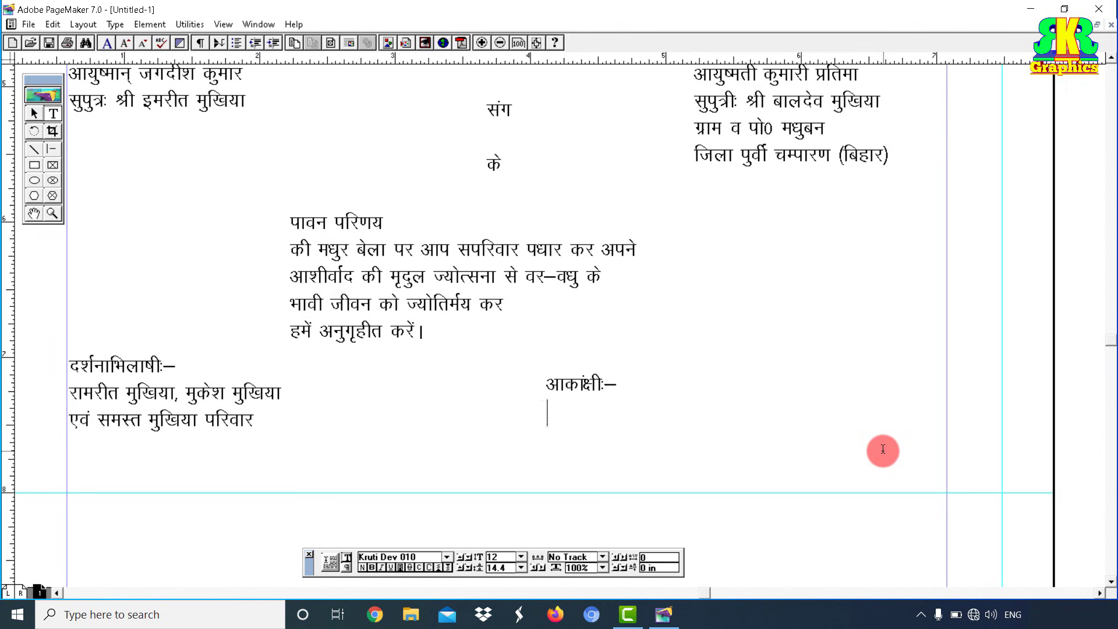
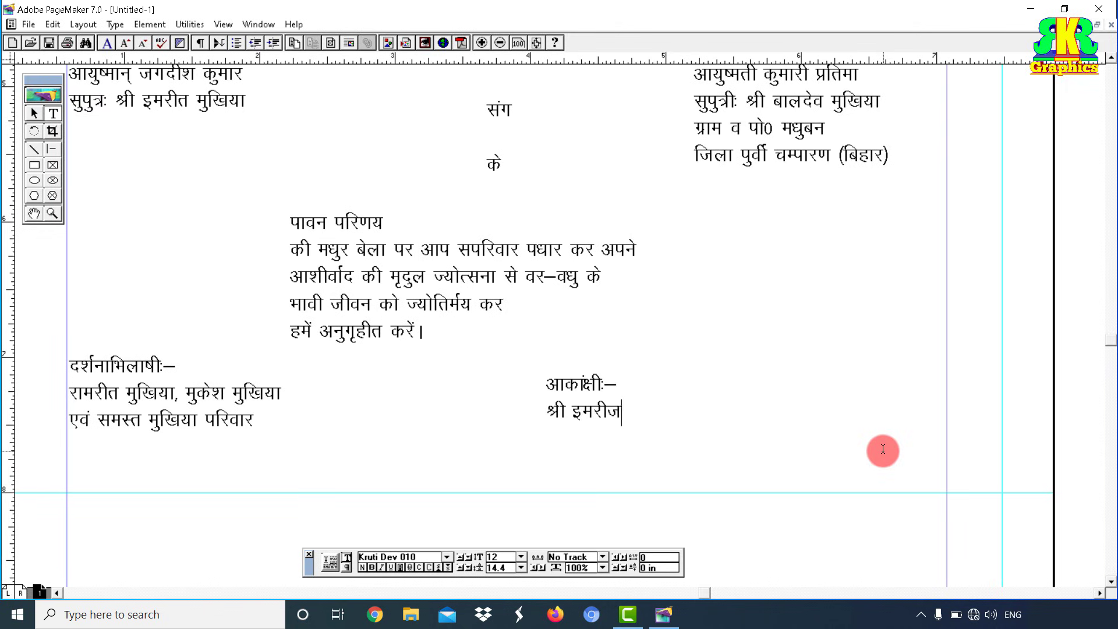
key(Return)
text(xzke o iks)
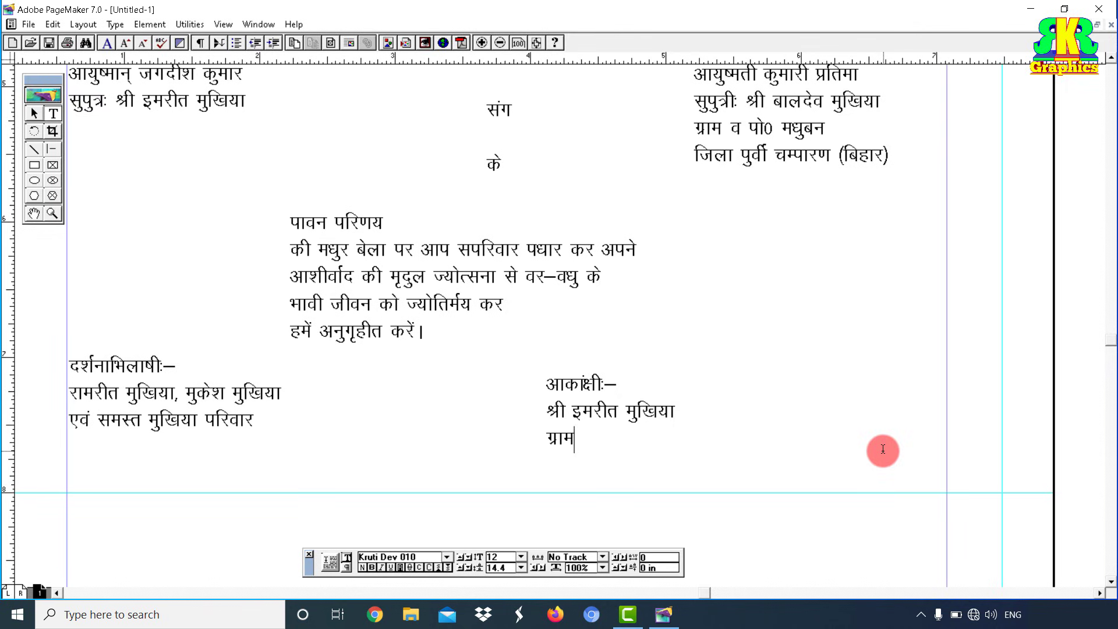
text(0 laxzkeiqj)
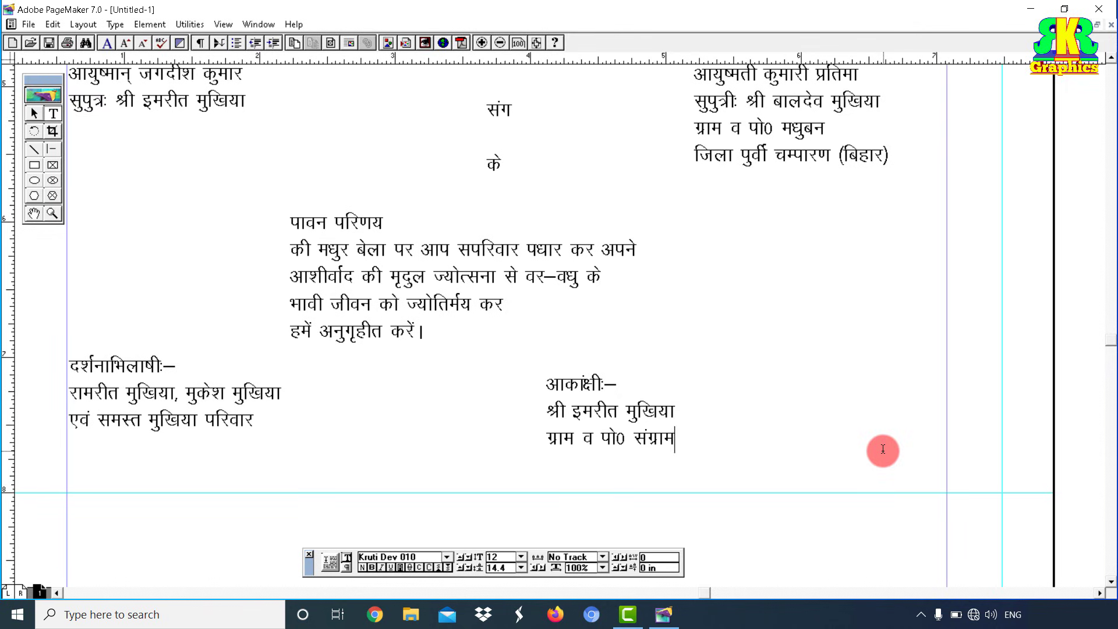
text(ftyk iqwohZ pEikj)
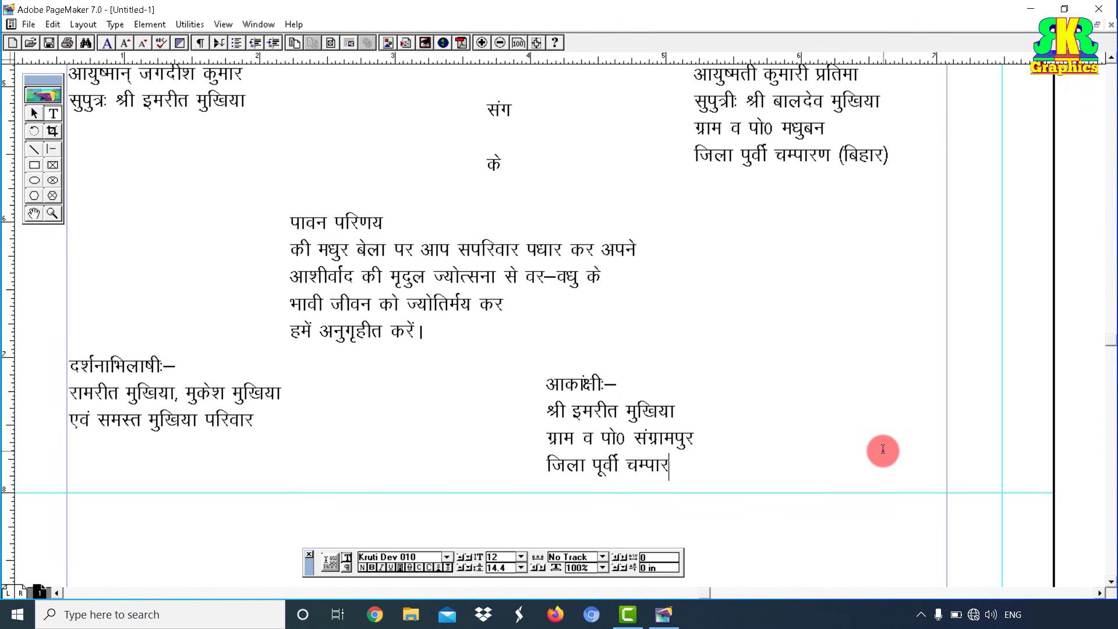
text(.k (fcgkj)
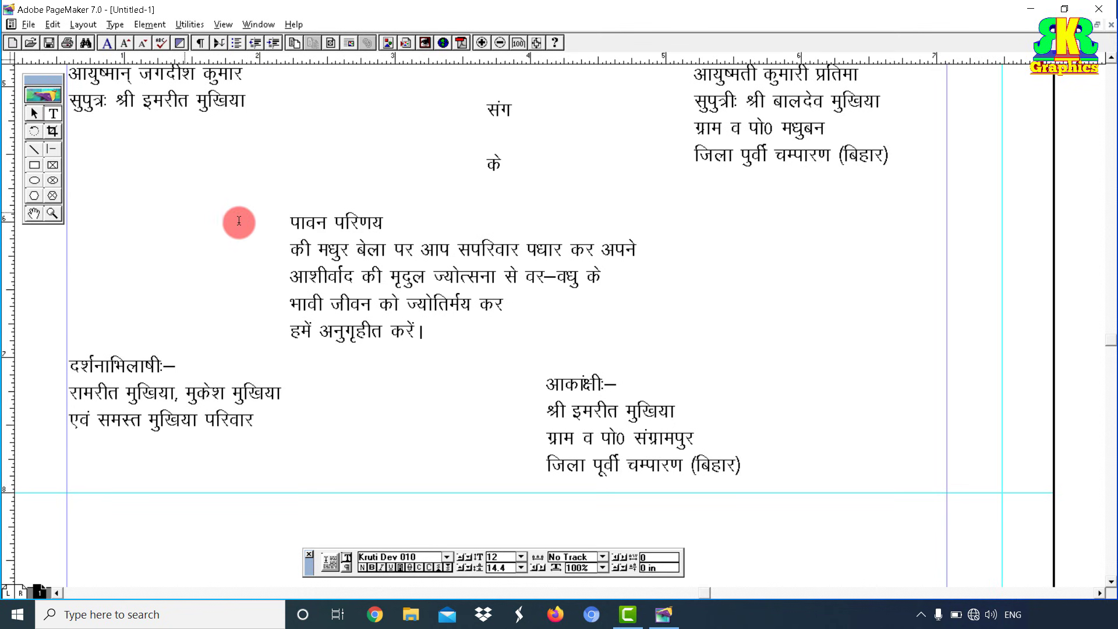
Step: Pan up to show the श्री गणेशाय नमः heading, the verses, the dated program blocks and the note
click(36, 216)
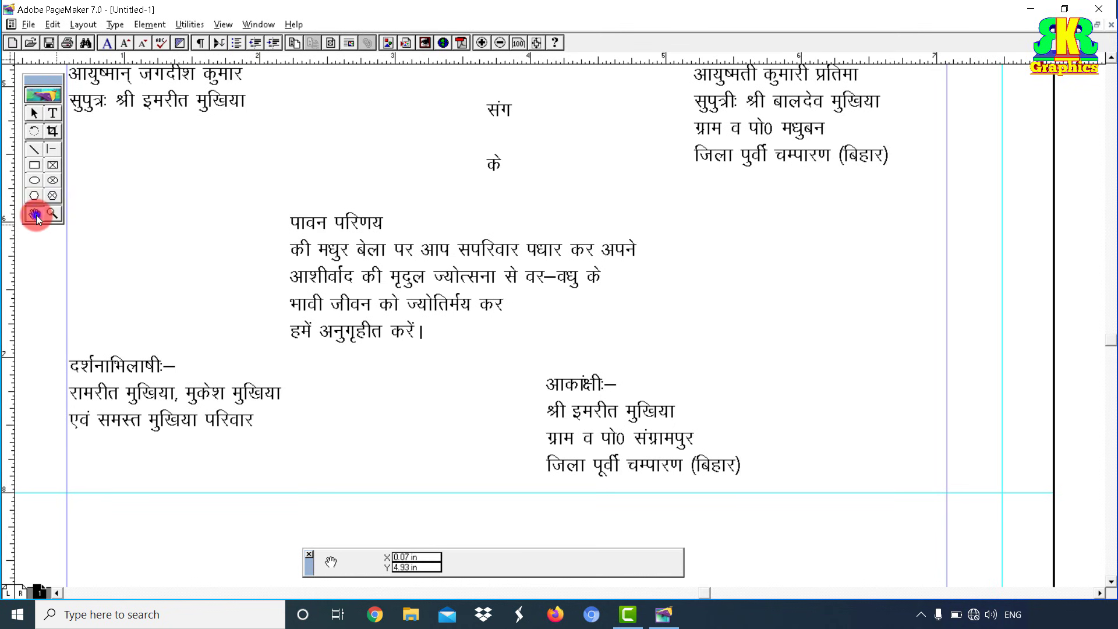
drag(382, 210, 556, 367)
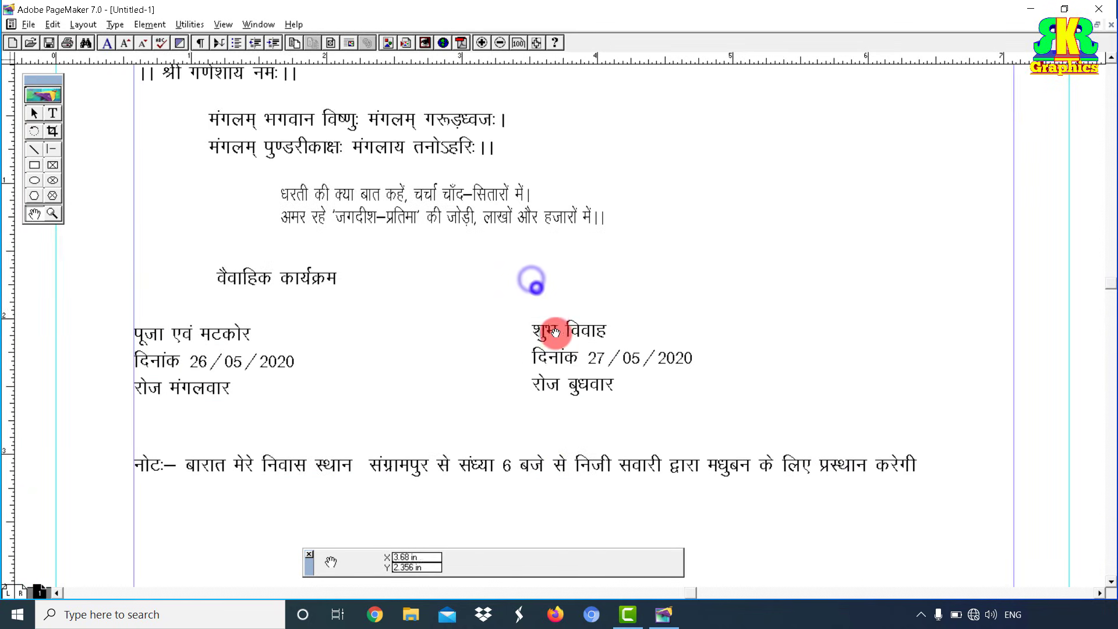
drag(551, 325, 603, 385)
drag(607, 333, 617, 376)
drag(527, 297, 587, 250)
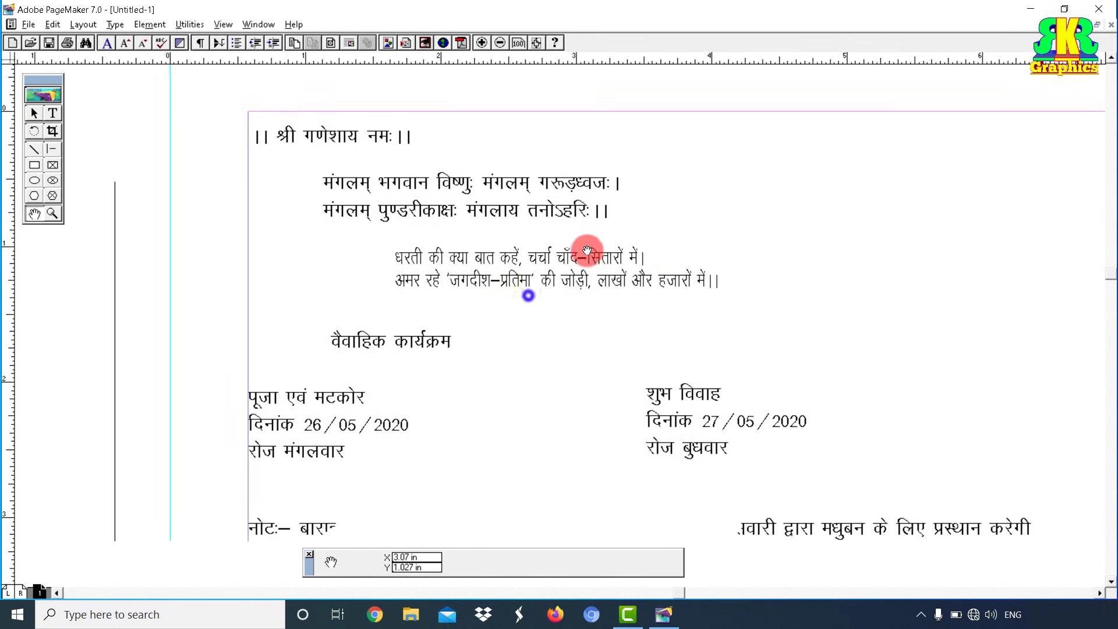
drag(636, 332, 594, 281)
drag(609, 262, 708, 349)
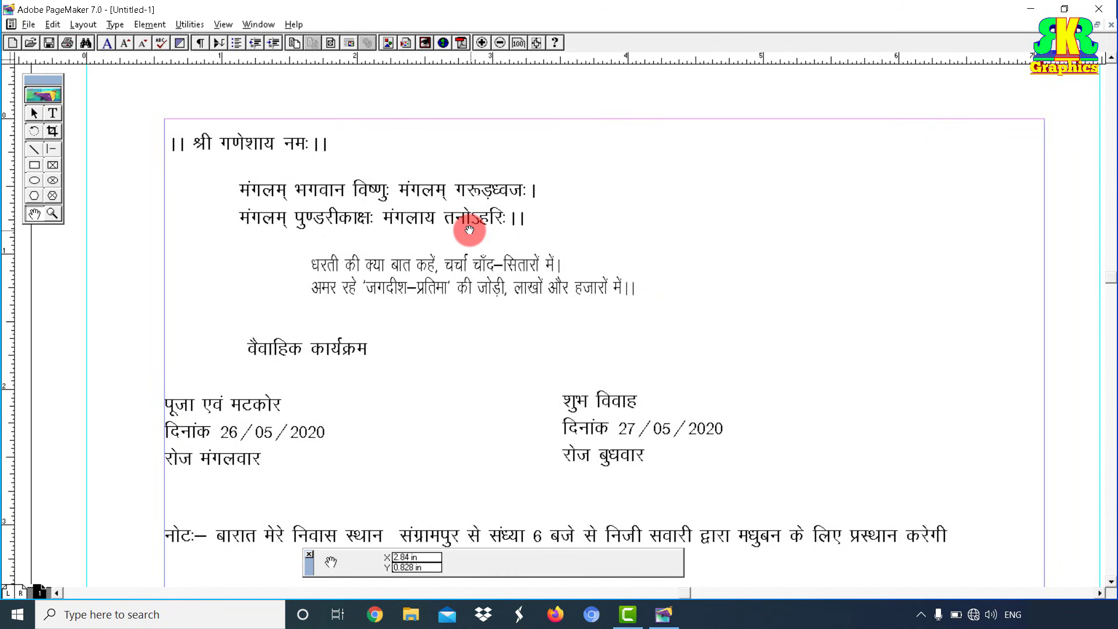
Step: Check the top blocks in turn: the heading, the verses, the couplet and both dated program blocks
click(35, 113)
click(304, 155)
click(361, 195)
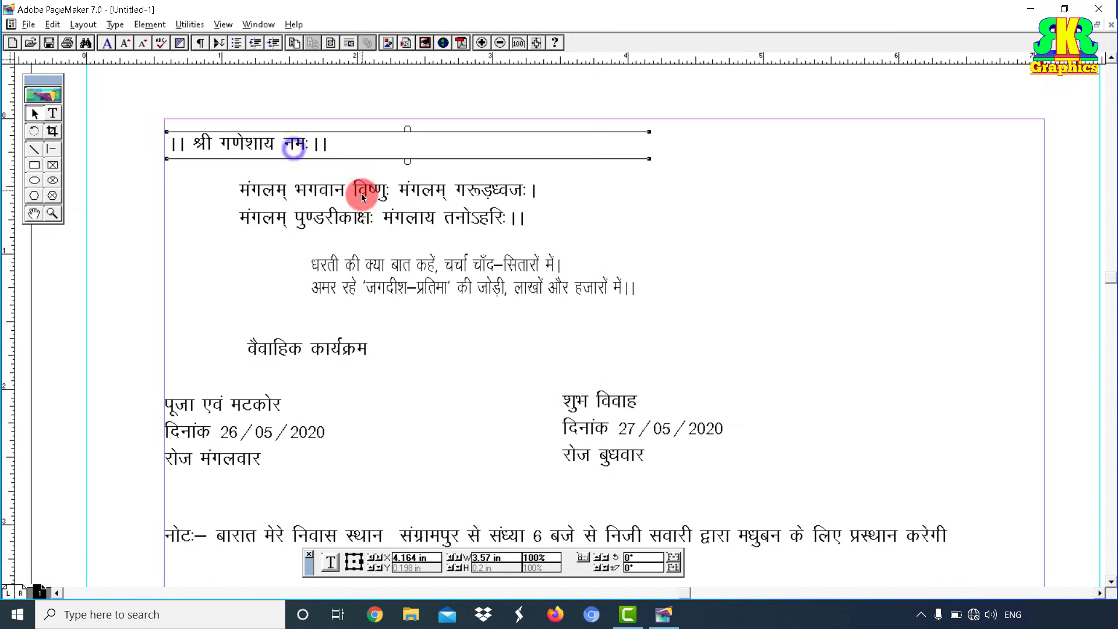
click(406, 281)
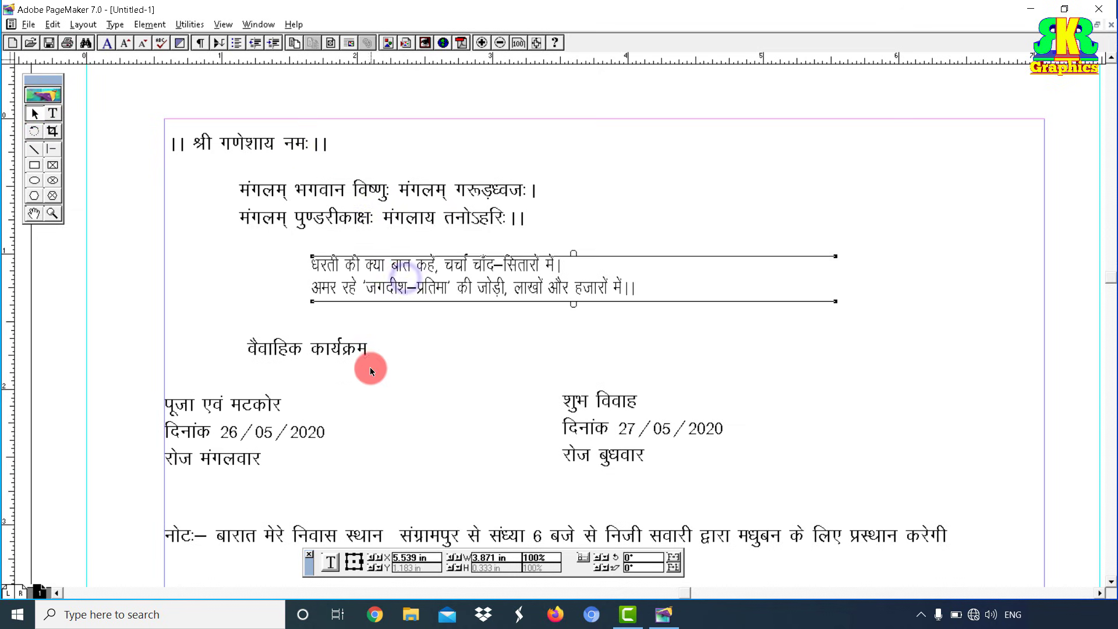
click(304, 365)
click(273, 408)
click(626, 453)
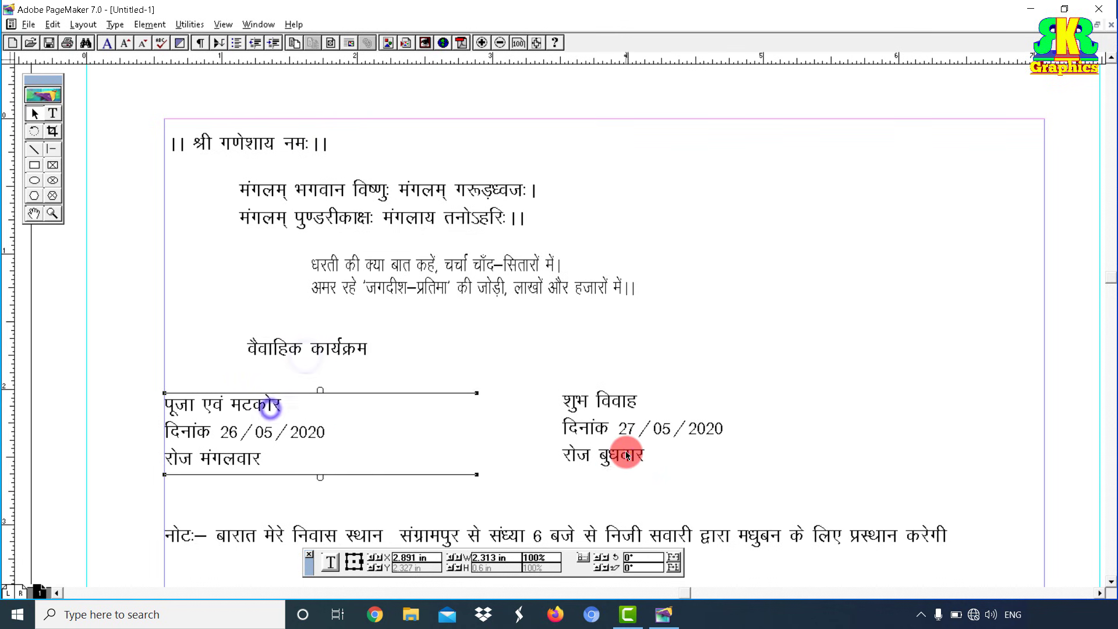
scroll(648, 460, down, 3)
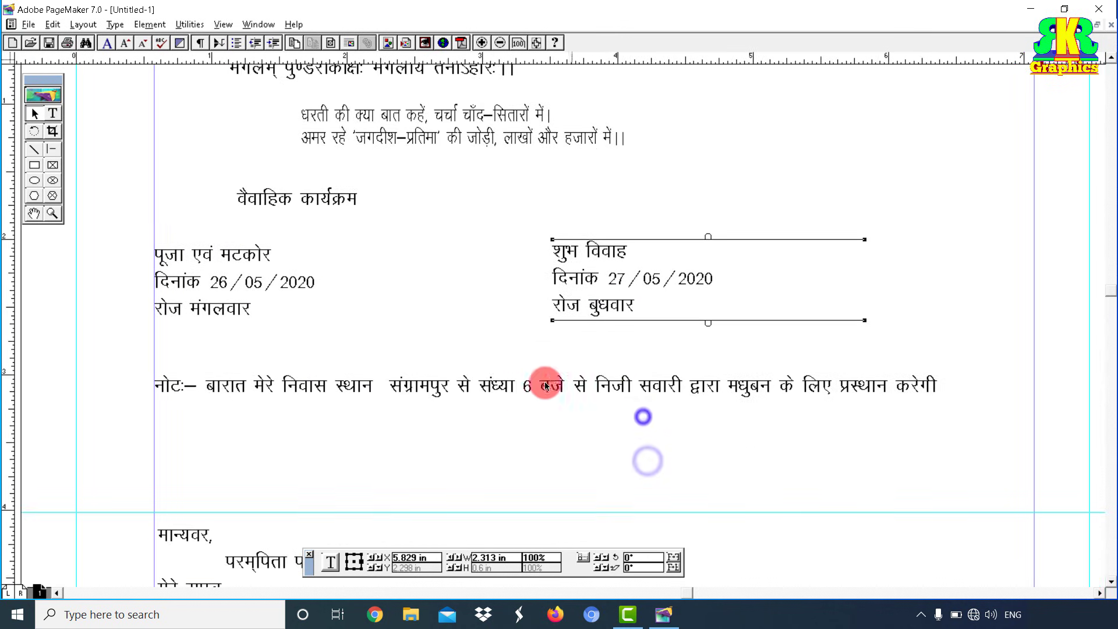
Step: Check the note line, the मान्यवर greeting, and the groom's and bride's detail blocks
click(544, 386)
drag(647, 442, 635, 331)
drag(646, 414, 693, 234)
scroll(693, 235, down, 3)
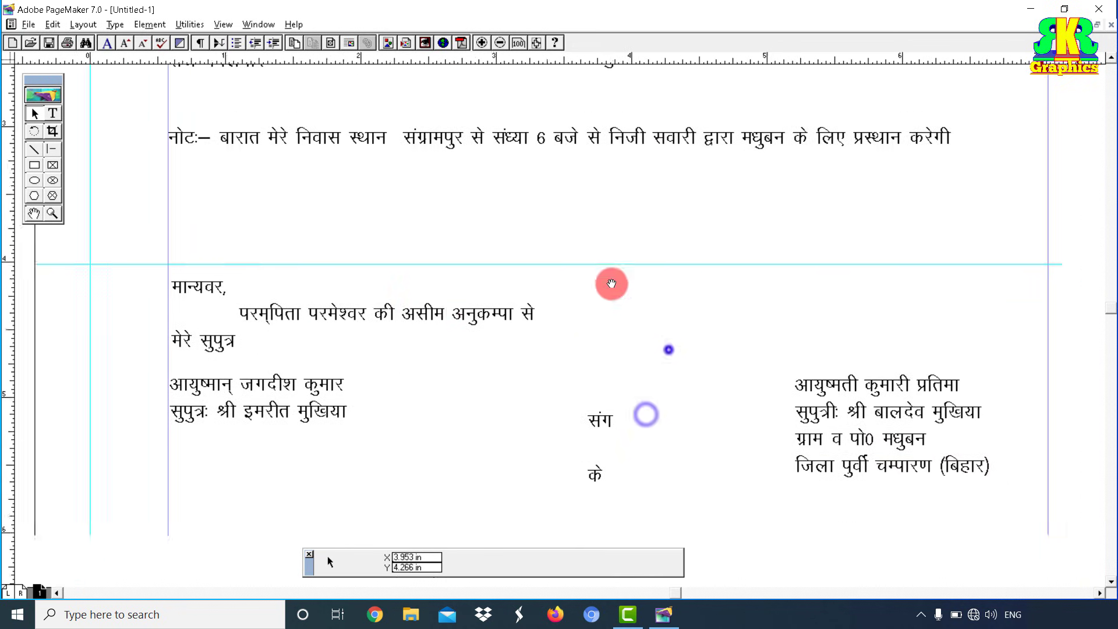
click(343, 295)
click(278, 381)
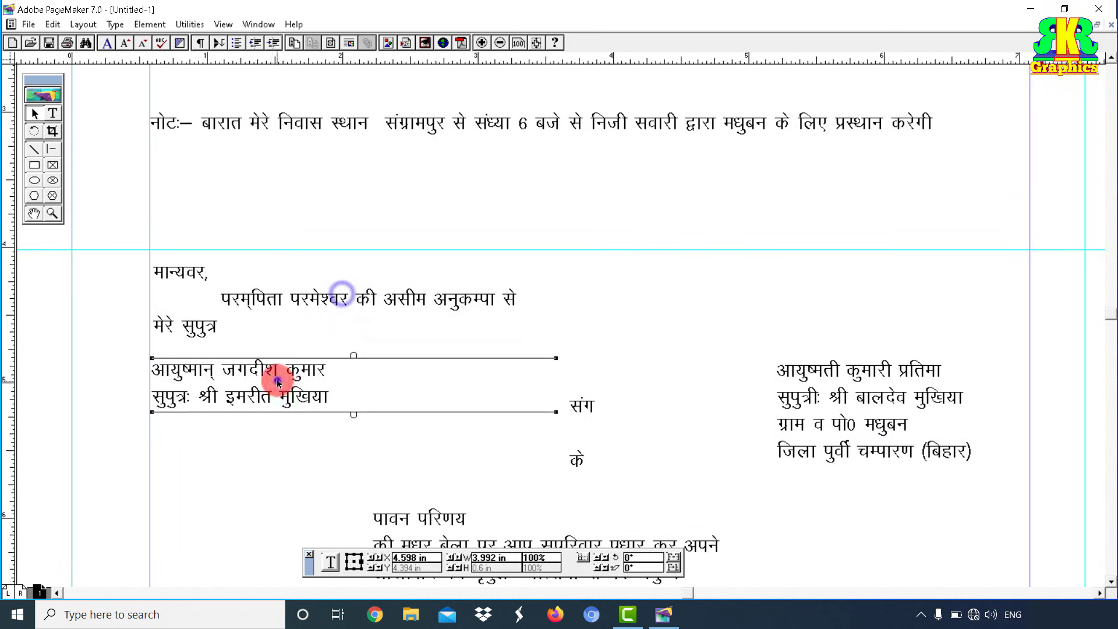
click(593, 427)
click(808, 415)
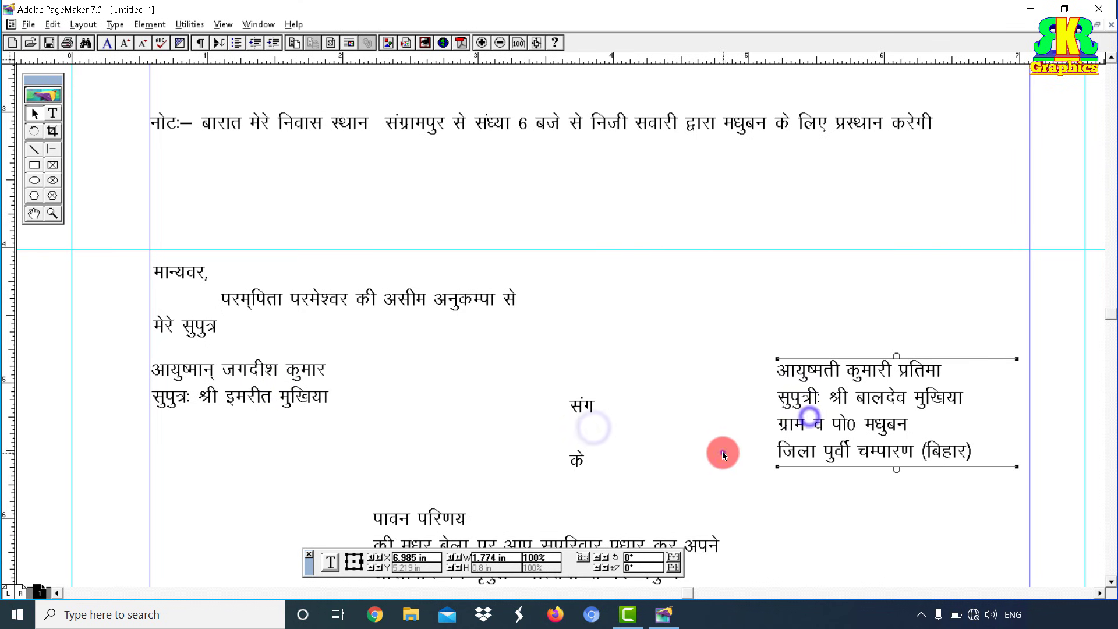
scroll(707, 460, down, 3)
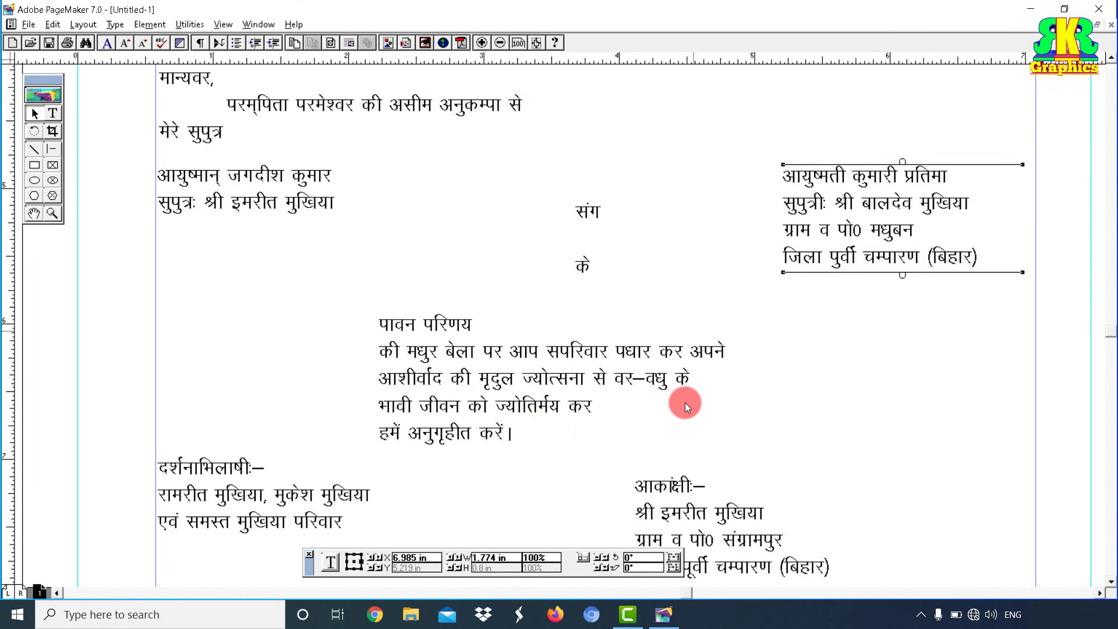
Step: Check the पावन परिणय, आकांक्षी, दर्शनाभिलाषी and संग / के blocks, then the शुभ विवाह block
click(516, 364)
click(683, 474)
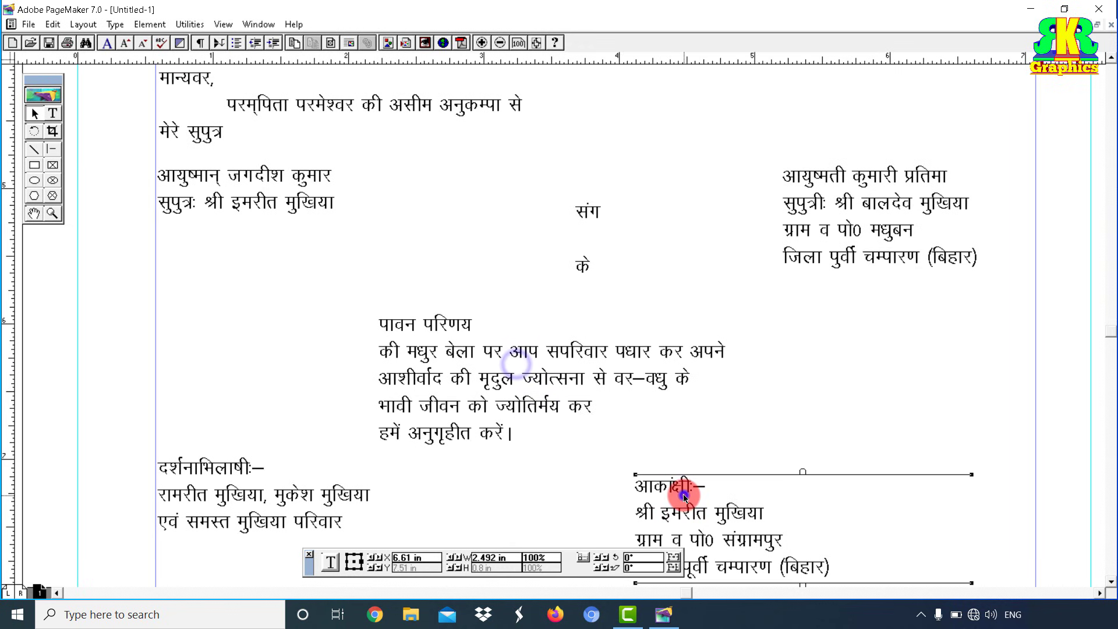
click(245, 482)
click(506, 376)
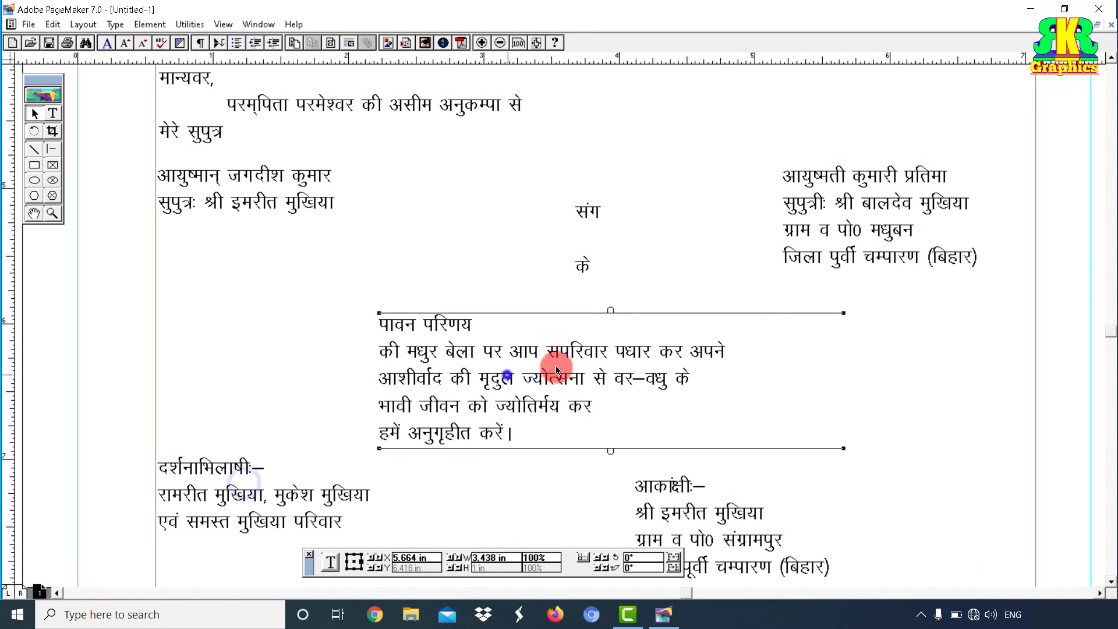
click(830, 229)
click(587, 239)
click(298, 200)
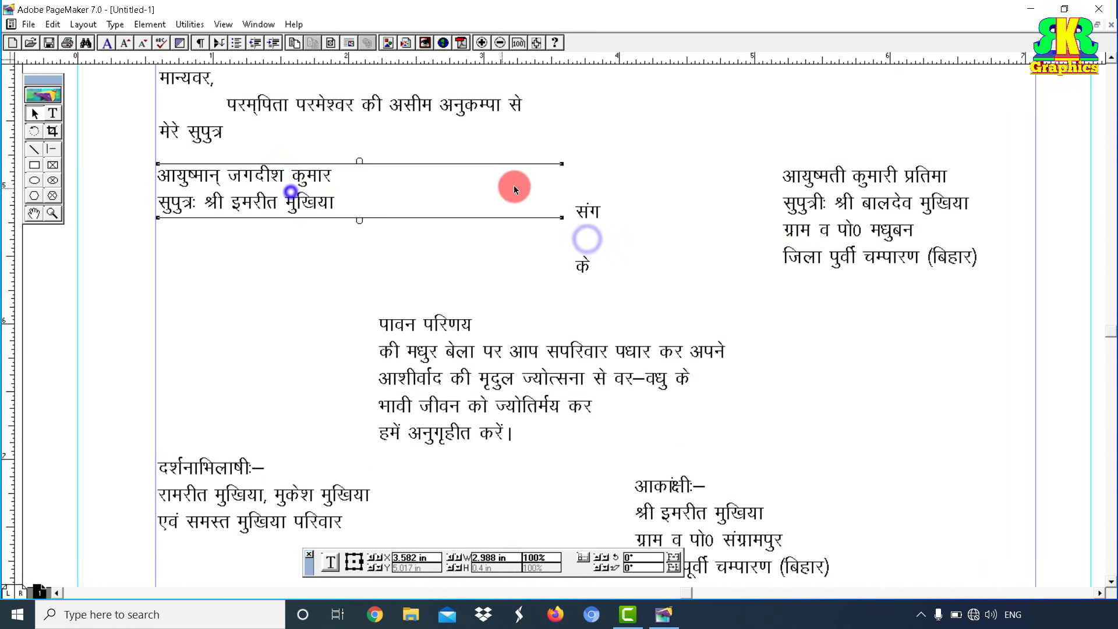
scroll(641, 233, up, 5)
scroll(653, 303, up, 3)
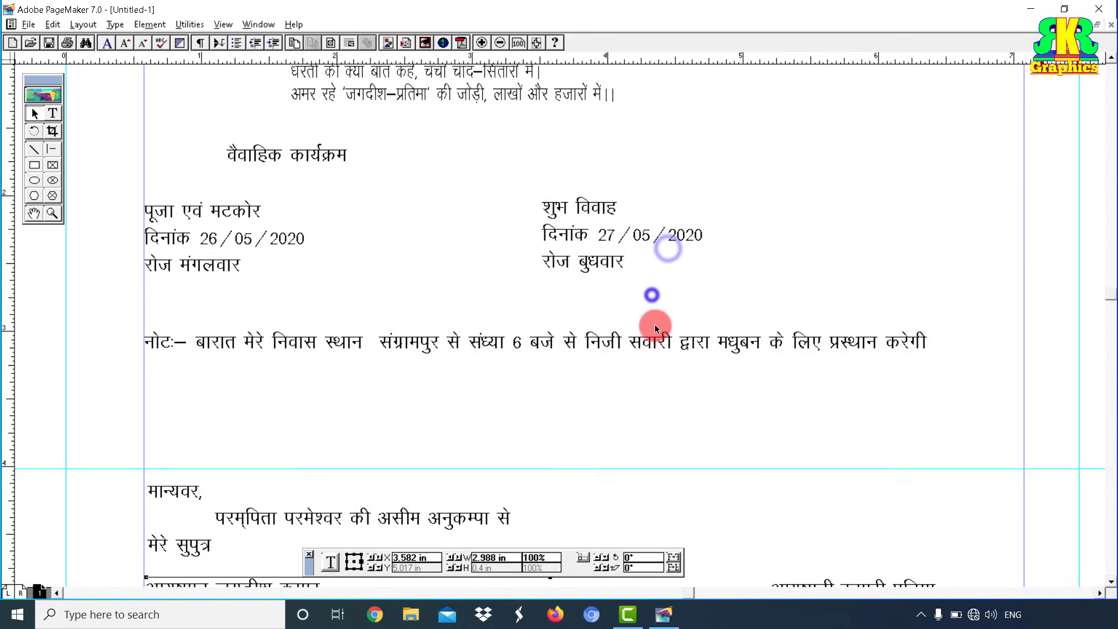
click(604, 288)
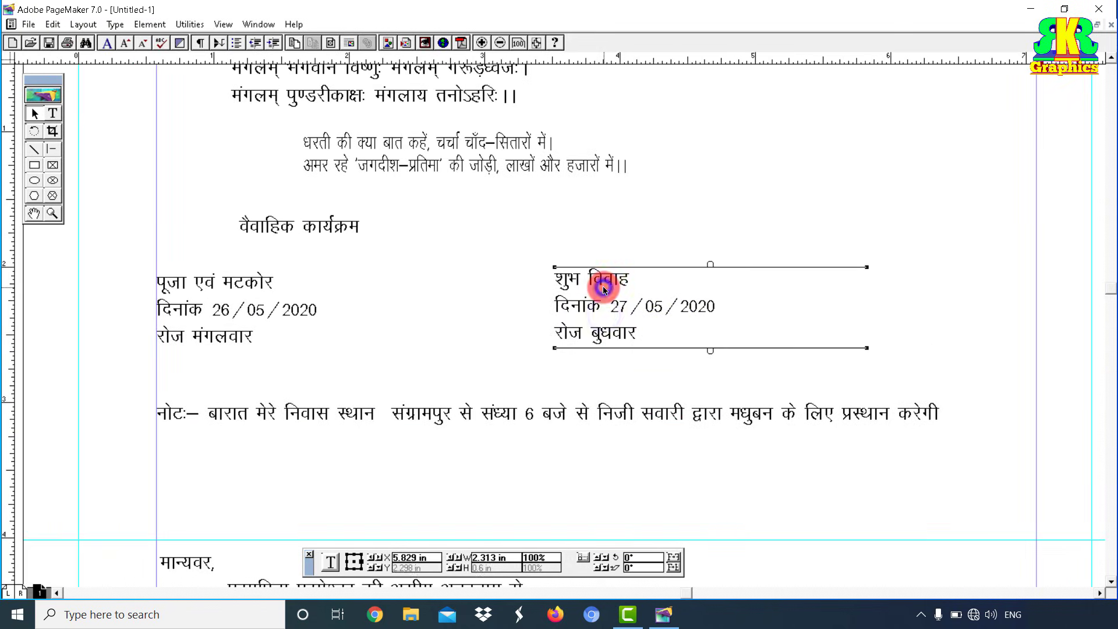
click(52, 213)
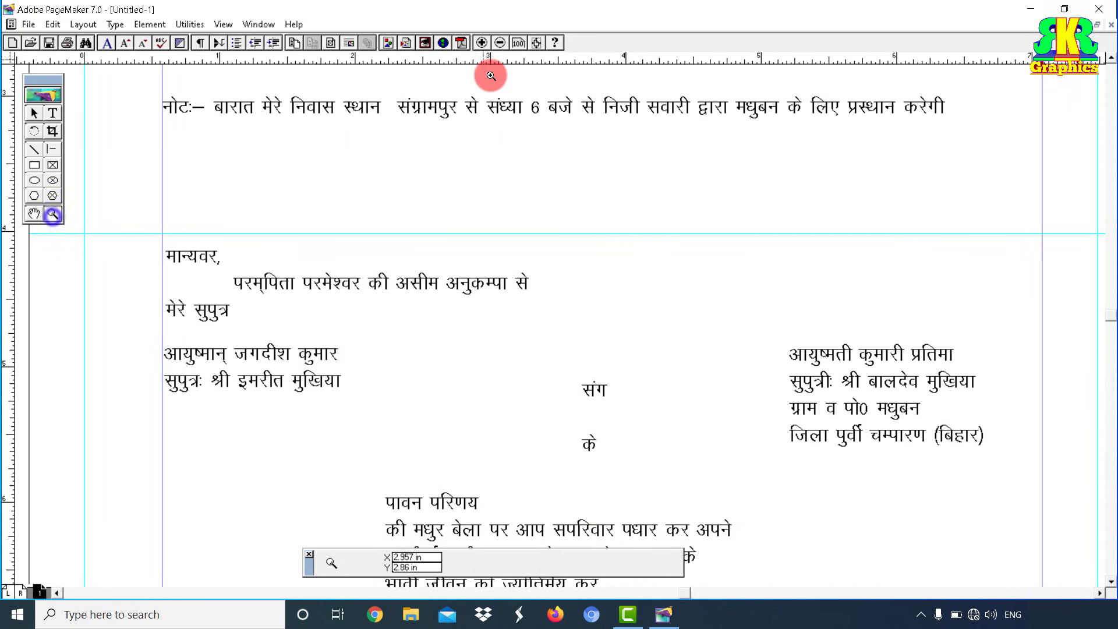
Step: Fit the page in view and stretch the श्री गणेशाय नमः heading block across the page width
click(537, 44)
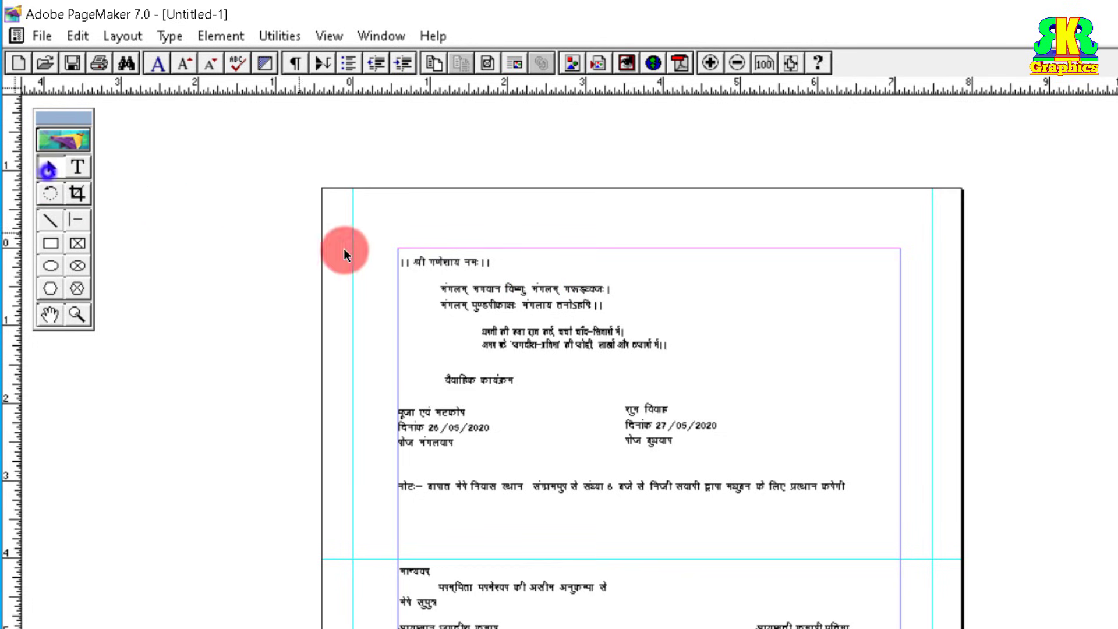
click(441, 261)
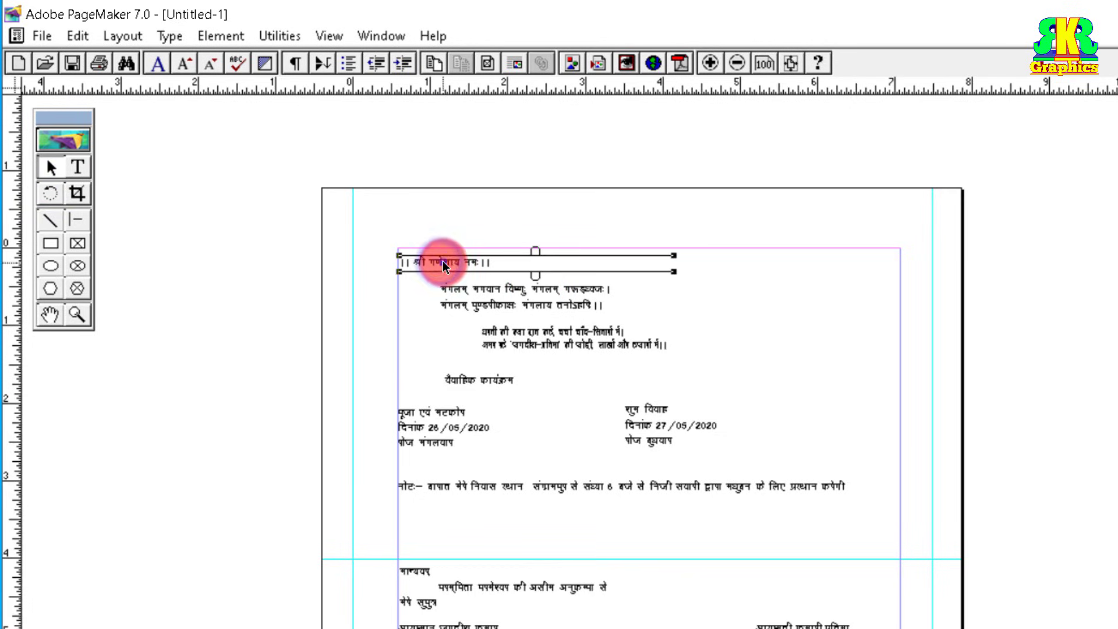
drag(443, 261, 398, 249)
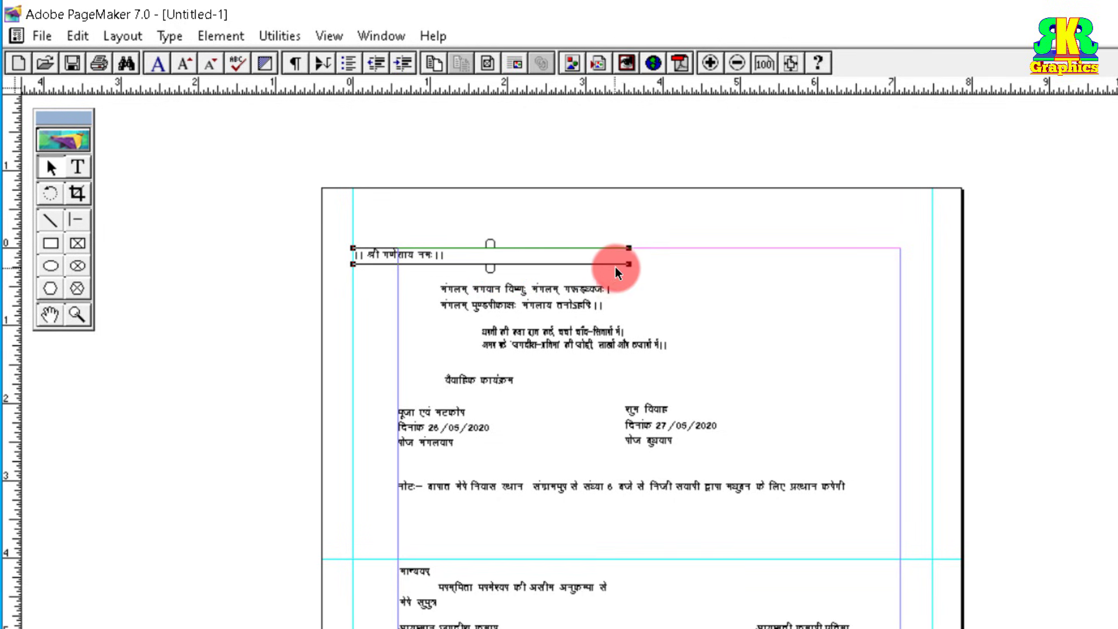
drag(628, 263, 932, 302)
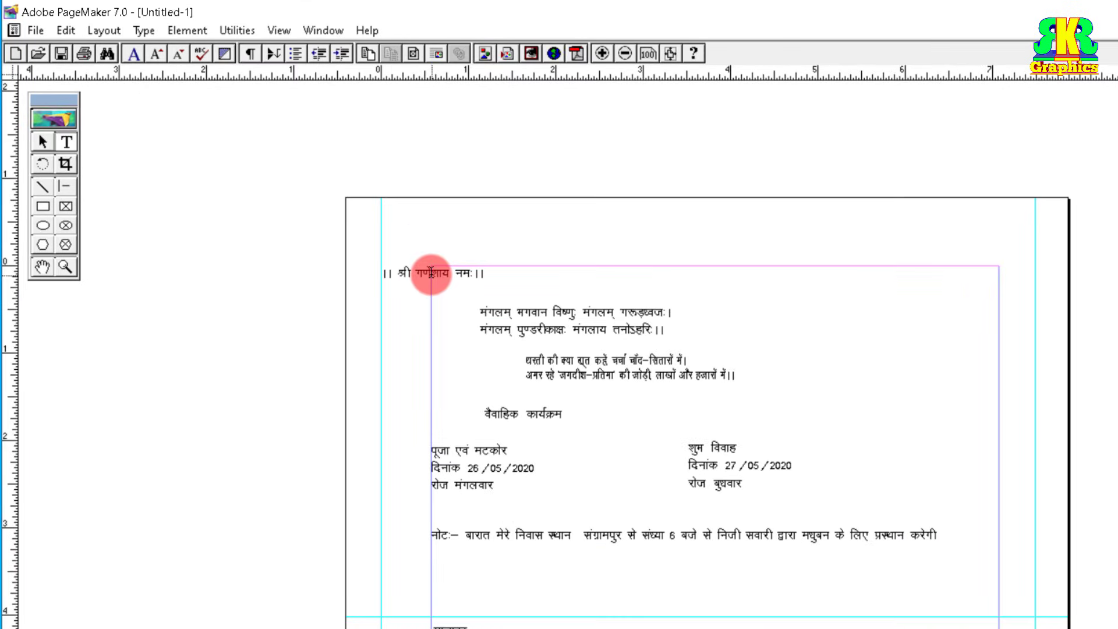
Step: Make the heading text centred, bold and 14 pt
key(ctrl+a)
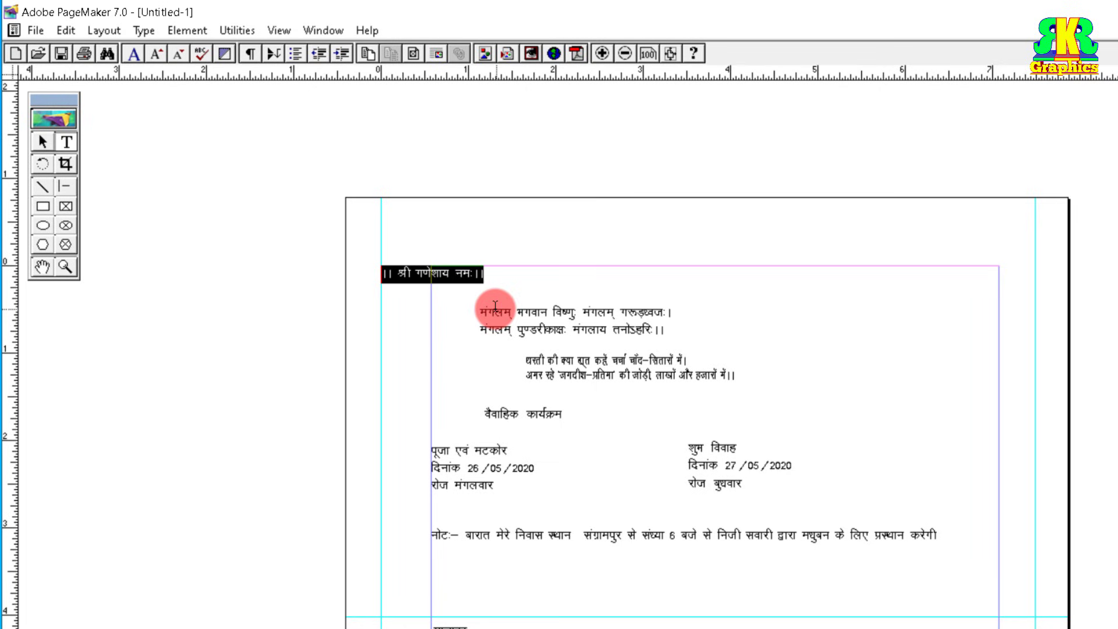
key(ctrl+shift+c)
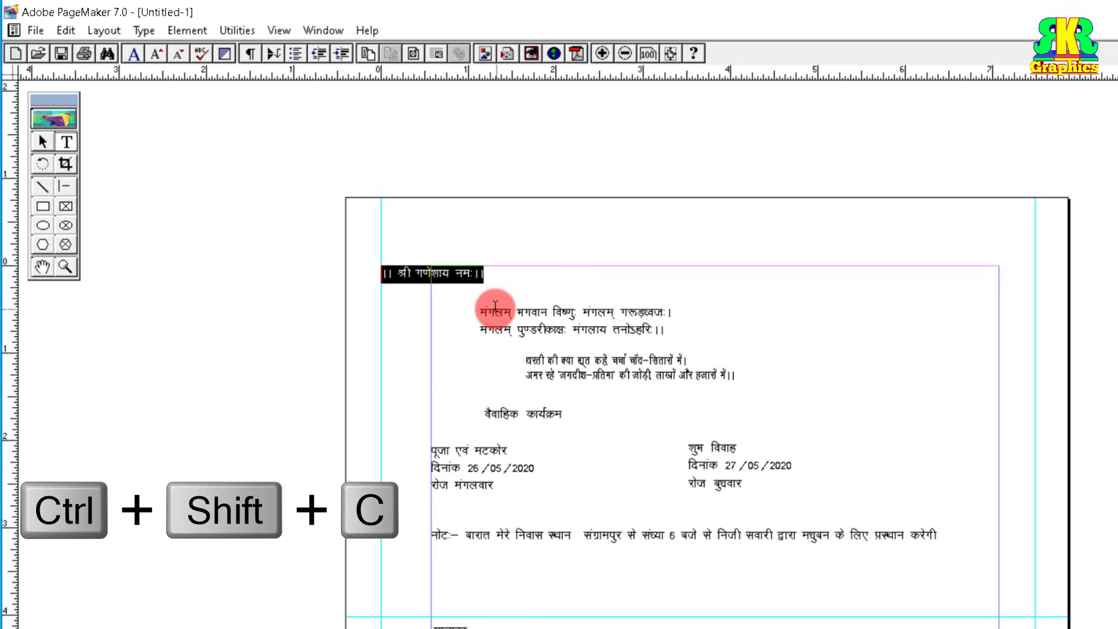
key(ctrl+shift+c)
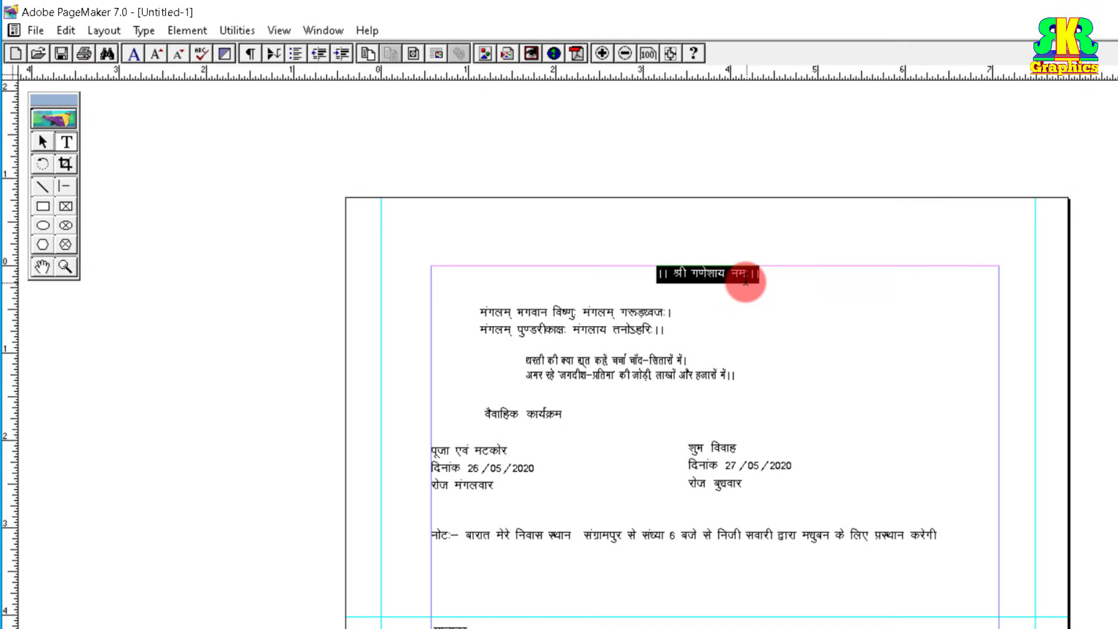
key(ctrl+shift+b)
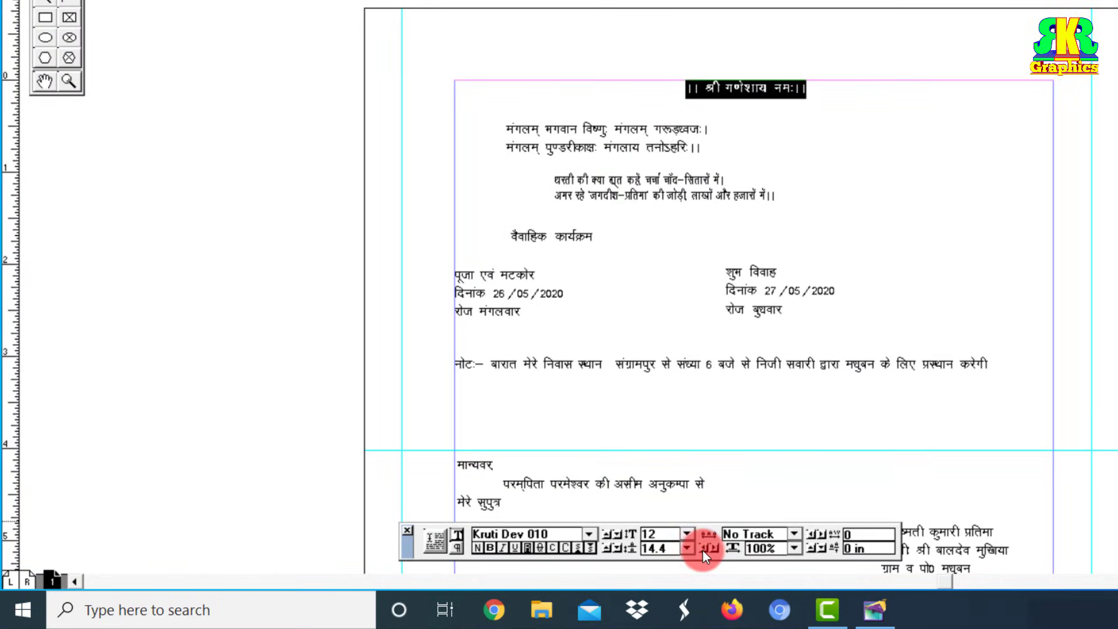
click(688, 534)
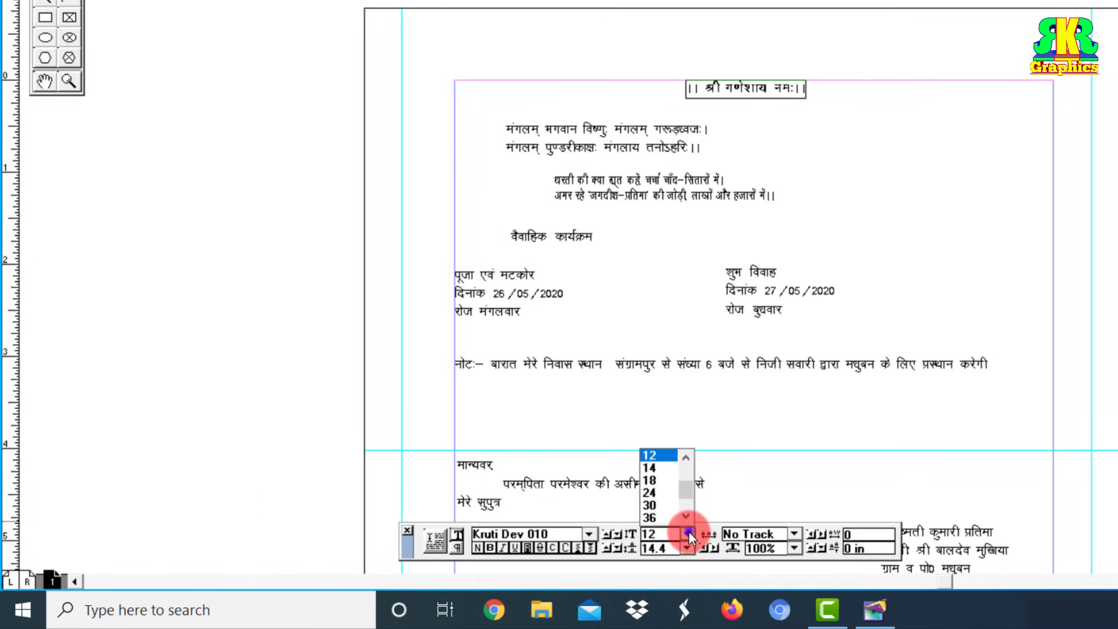
click(656, 468)
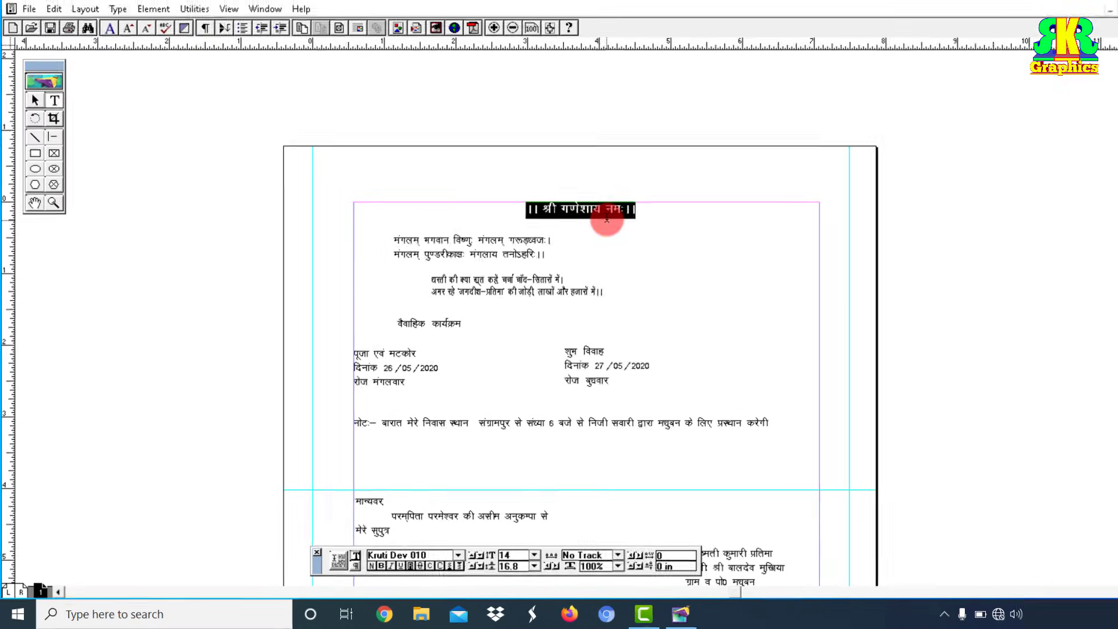
click(784, 101)
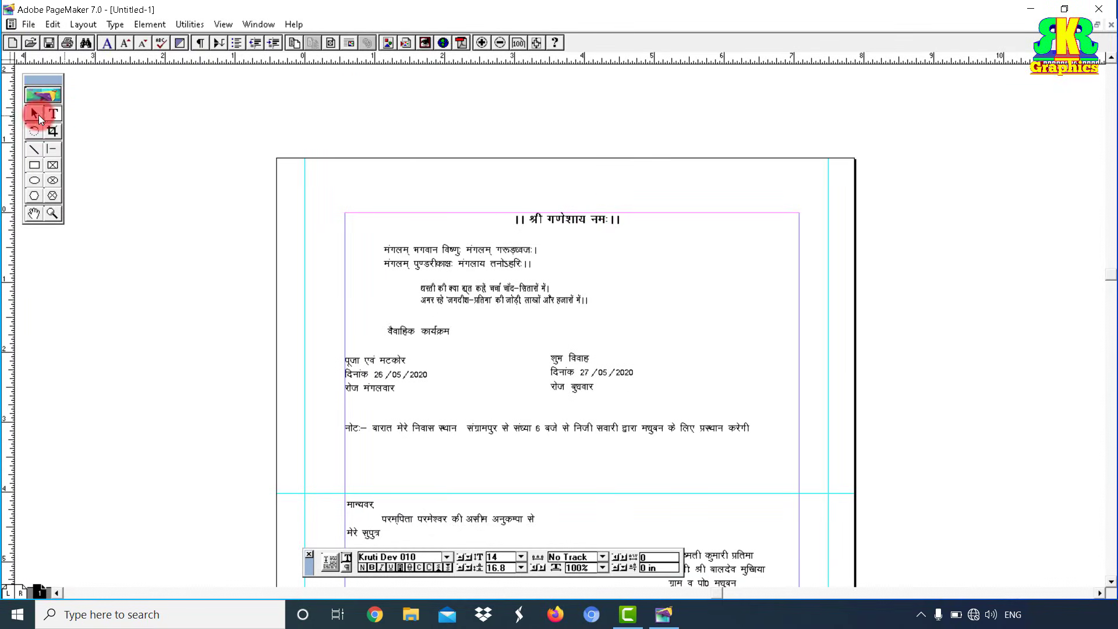
Step: Widen the two-line मंगलम् verse block to span from the left to the right margin
click(33, 113)
drag(455, 254, 449, 254)
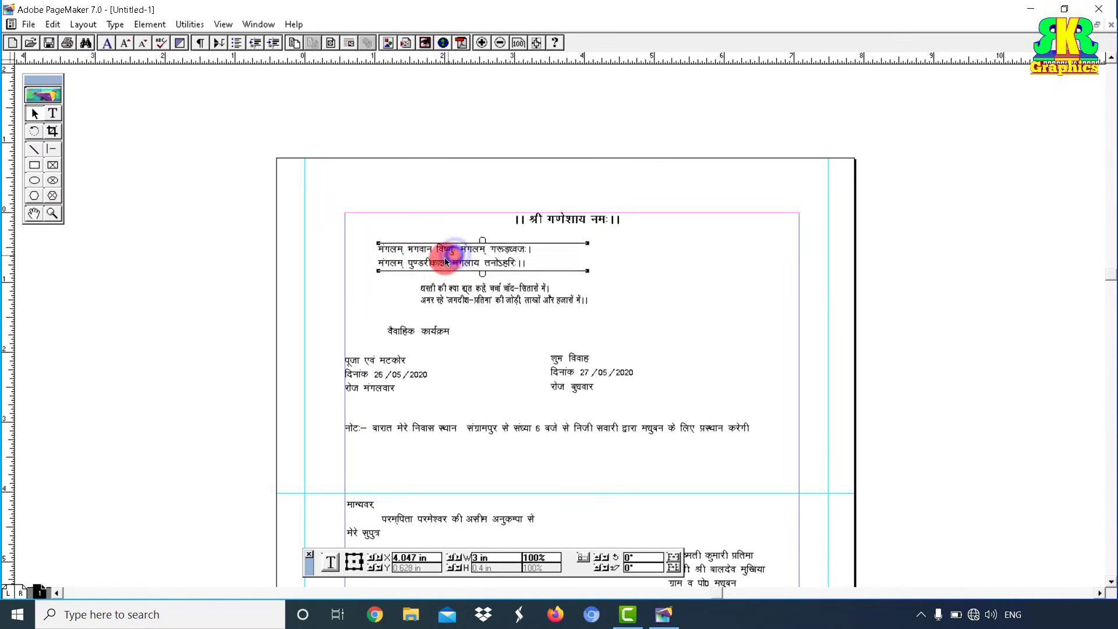
drag(376, 263, 305, 267)
drag(588, 266, 826, 306)
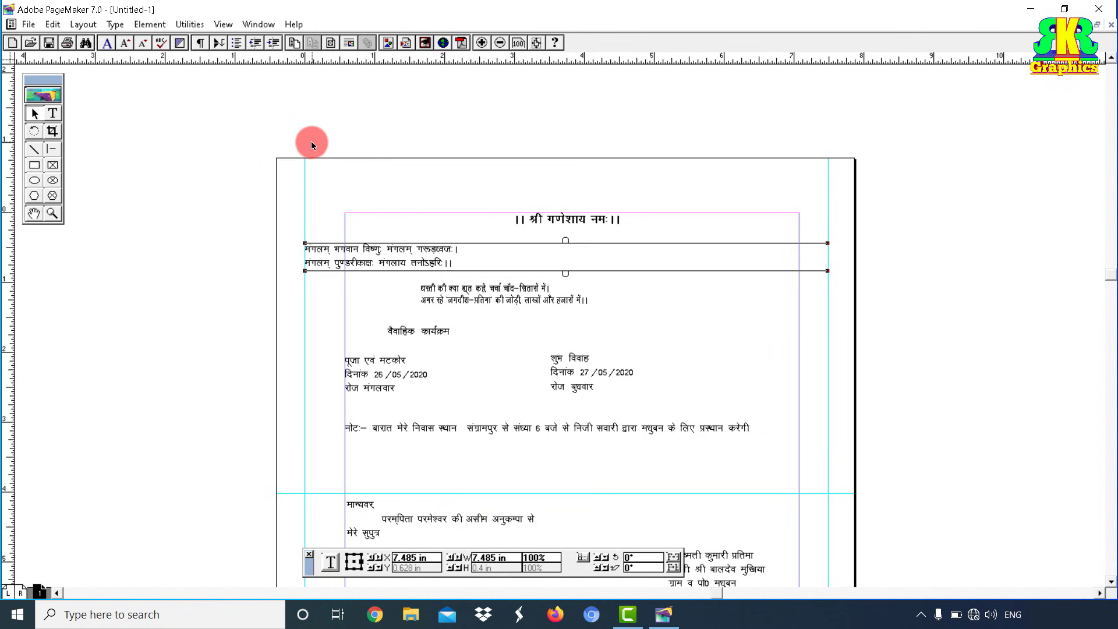
Step: Make all the verse text centred, bold and 14 pt
click(51, 114)
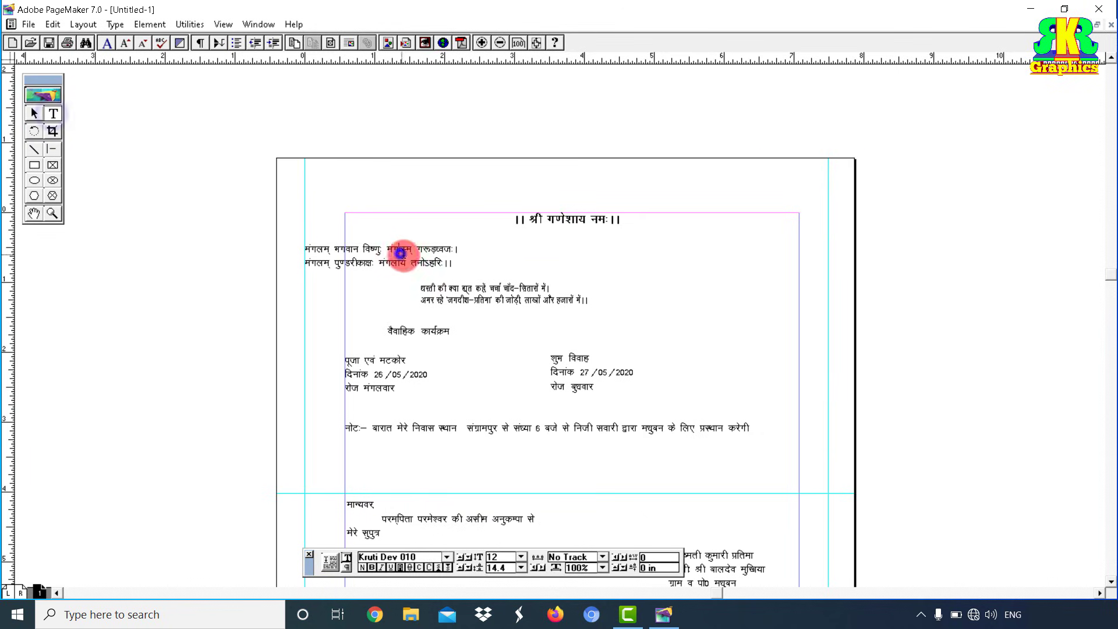
click(400, 250)
key(ctrl+a)
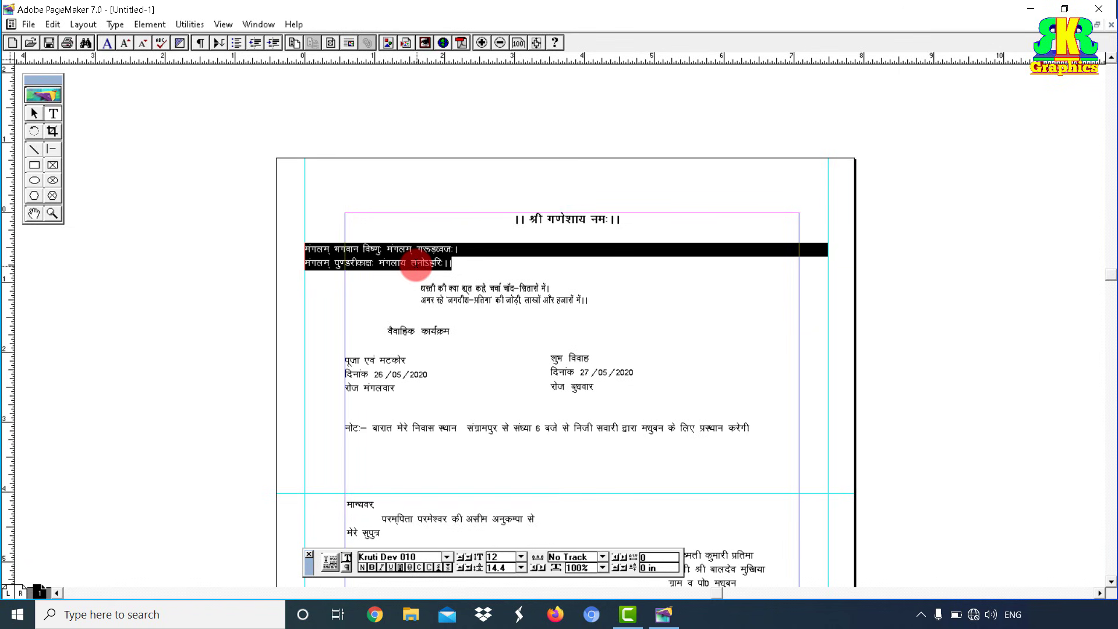
key(ctrl+shift+c)
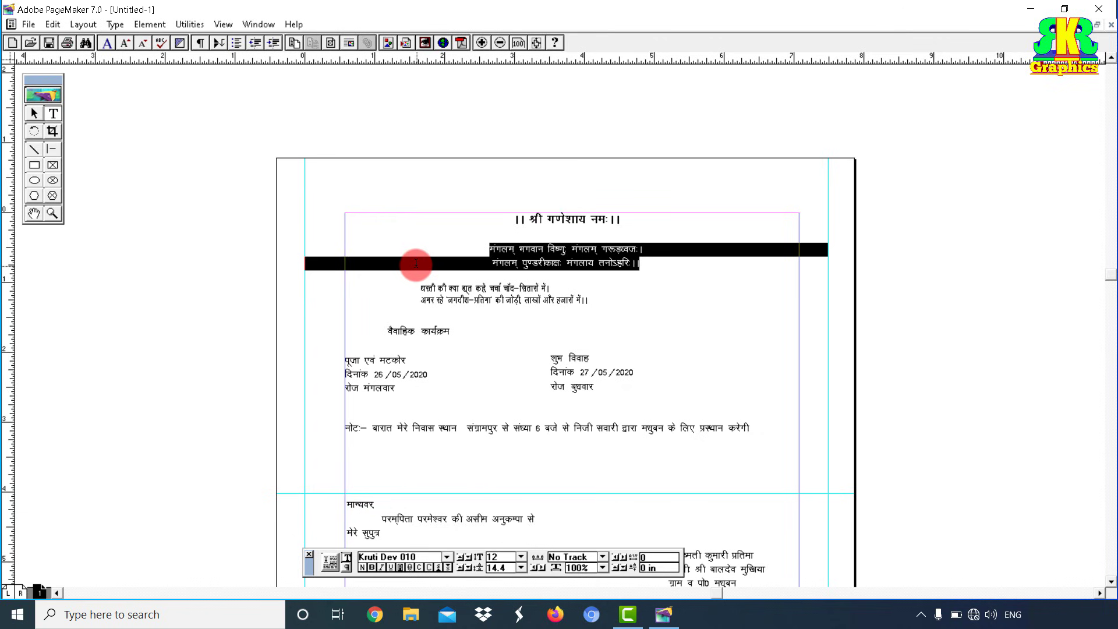
key(ctrl+shift+b)
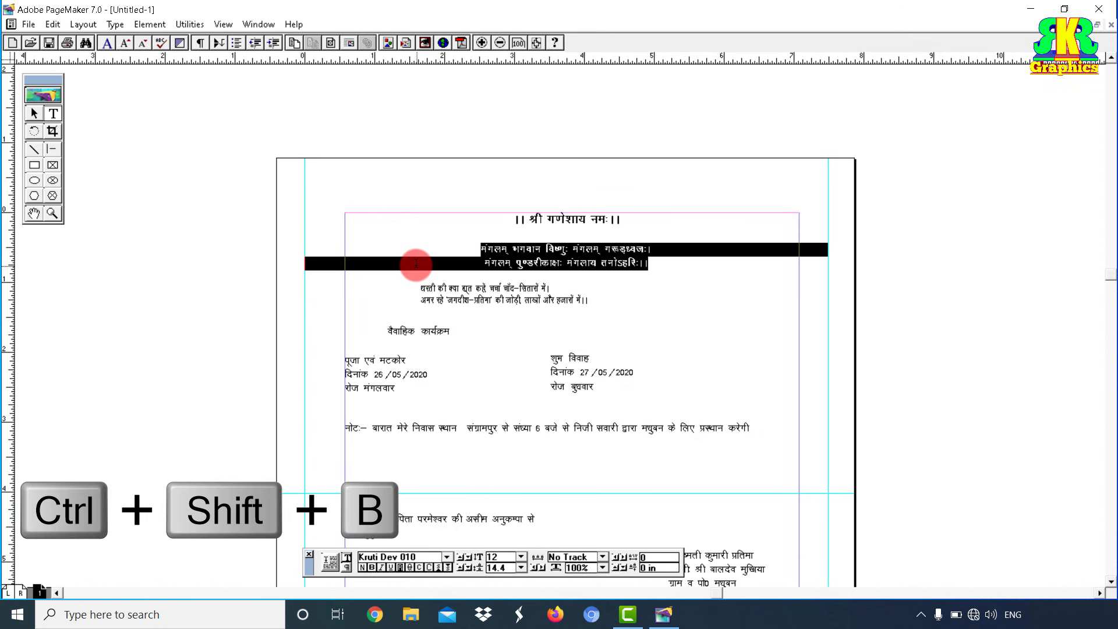
click(521, 558)
click(498, 508)
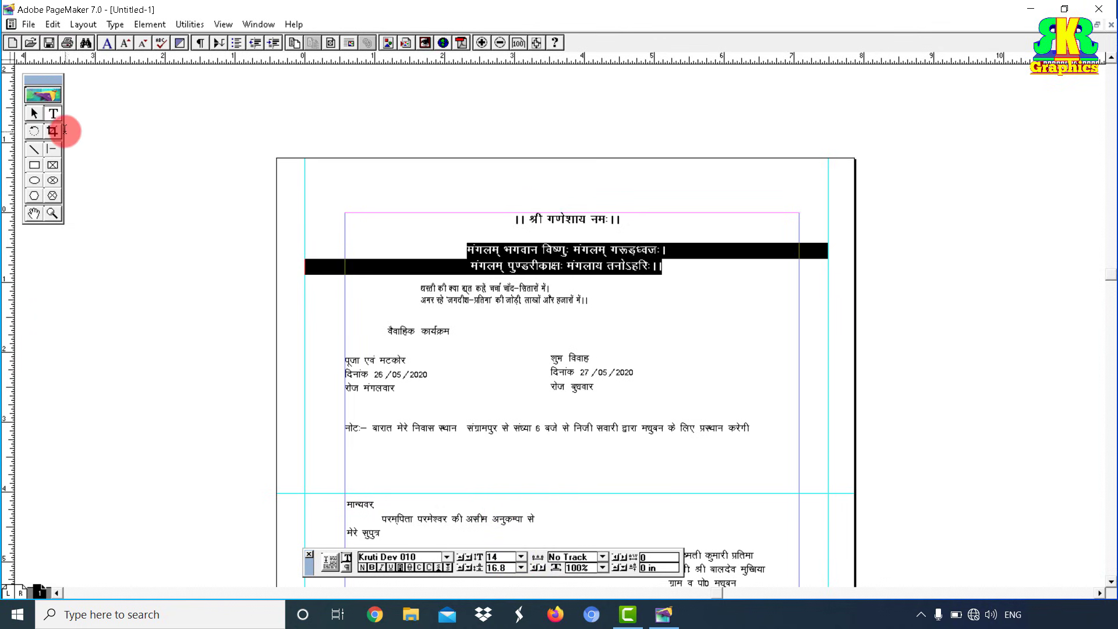
Step: Move the verse block up so it sits directly beneath the header
click(33, 113)
click(528, 253)
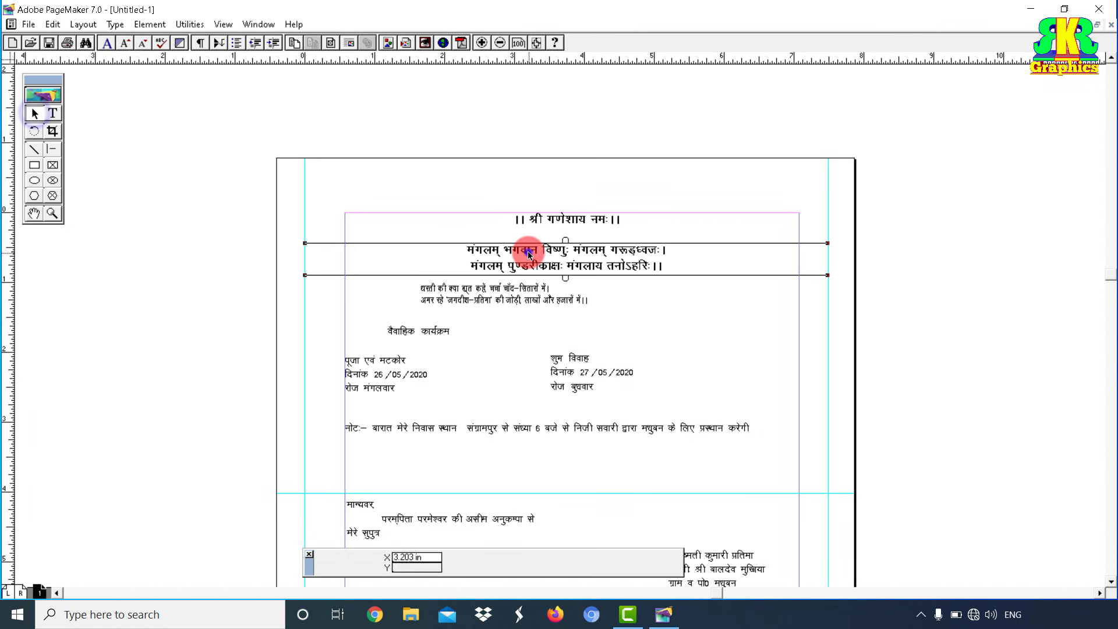
drag(528, 253, 563, 245)
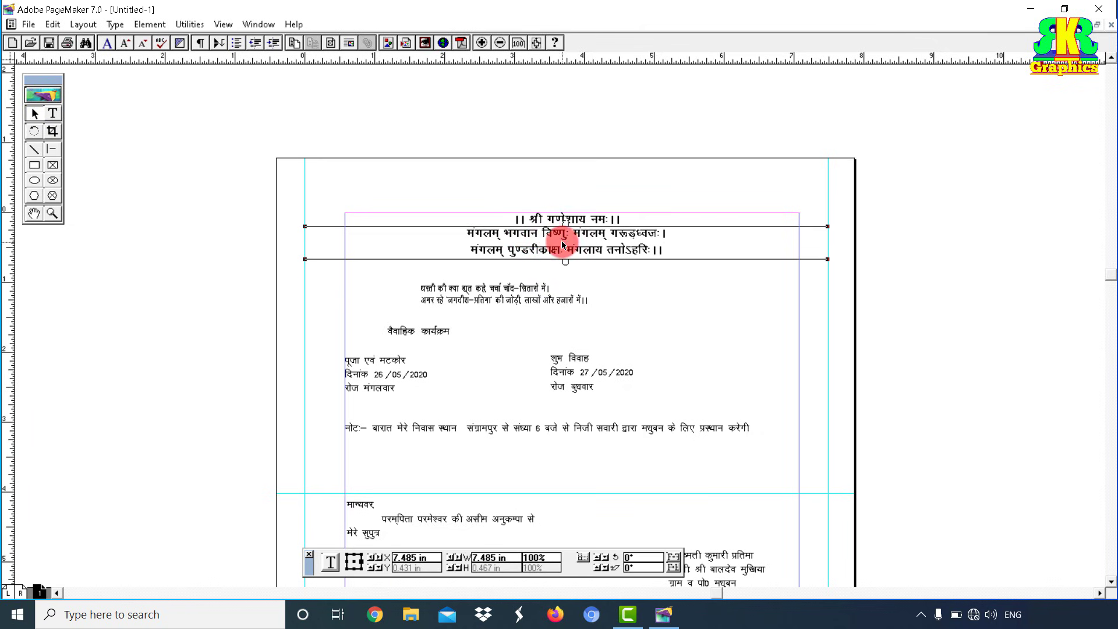
click(643, 284)
click(52, 213)
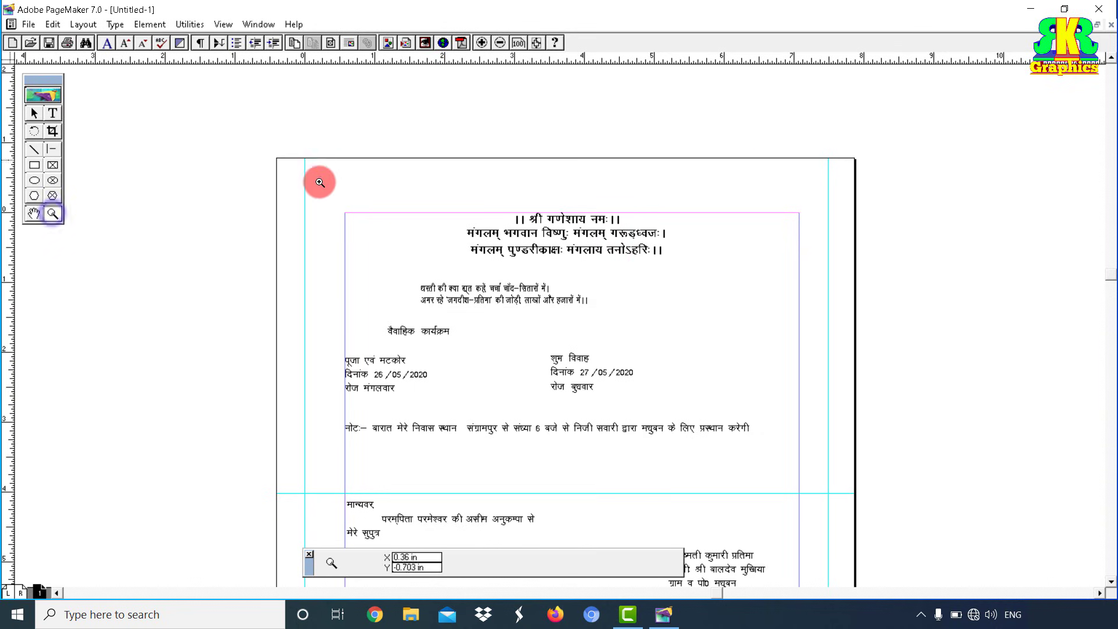
Step: Magnify the top of the page so the three header lines fill the view
drag(309, 183, 821, 318)
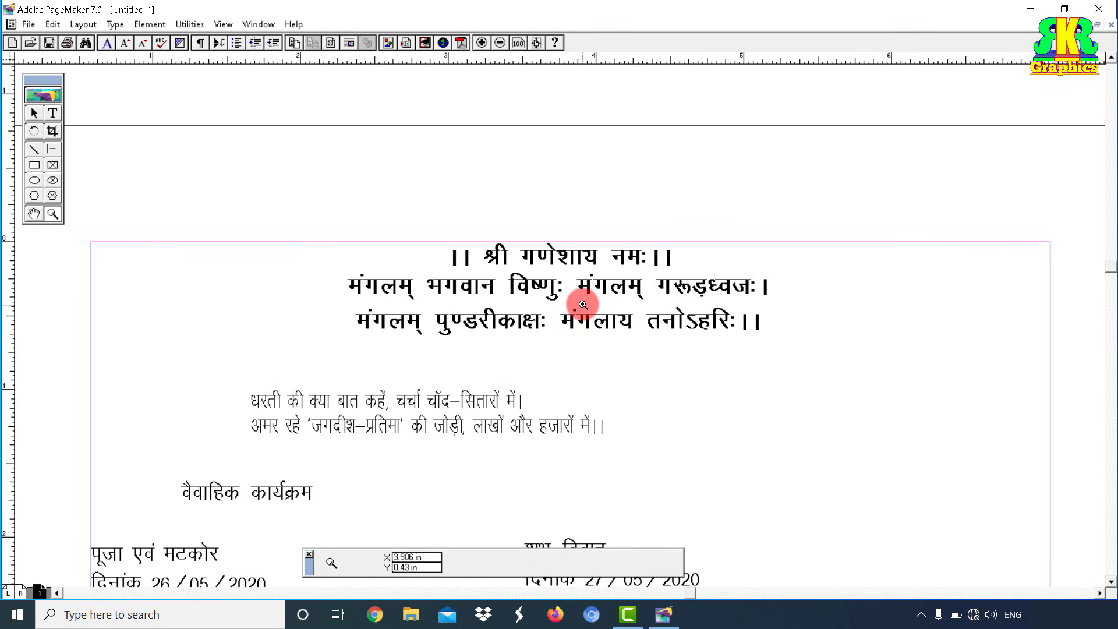
click(32, 115)
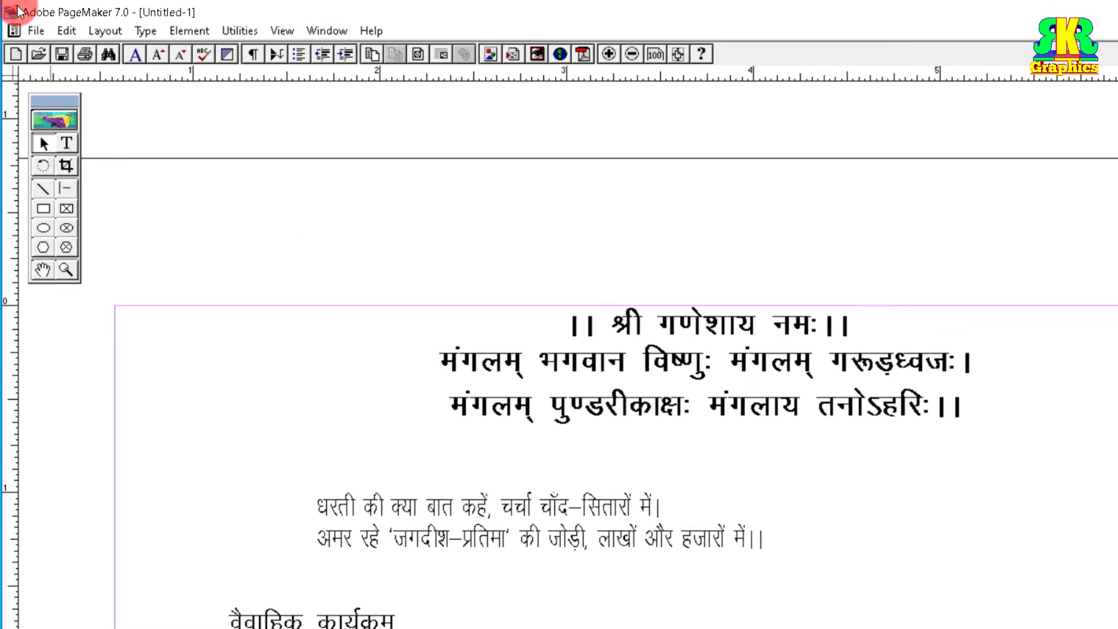
click(33, 29)
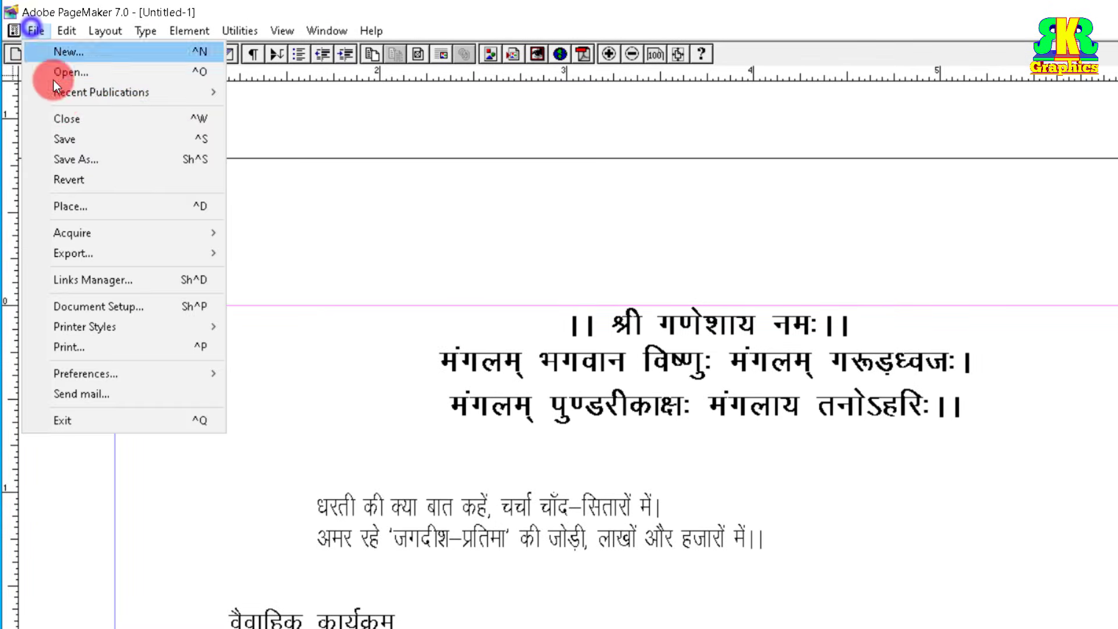
Step: Load the Gan Ganesha image from the Software\LOGO folder for placing
click(80, 208)
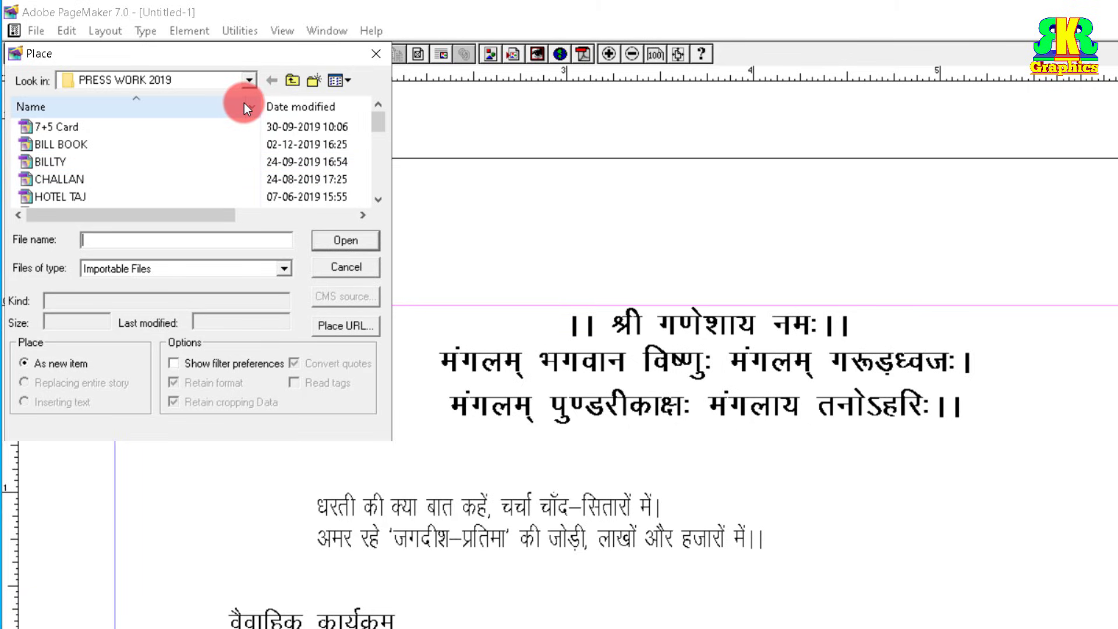
click(292, 80)
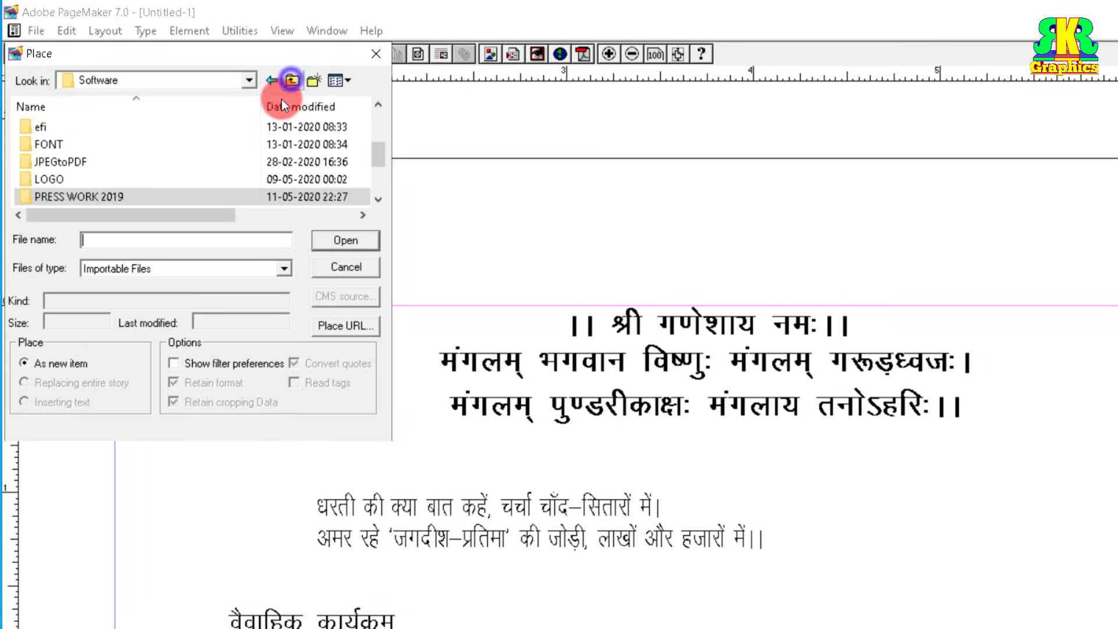
double_click(54, 180)
click(252, 160)
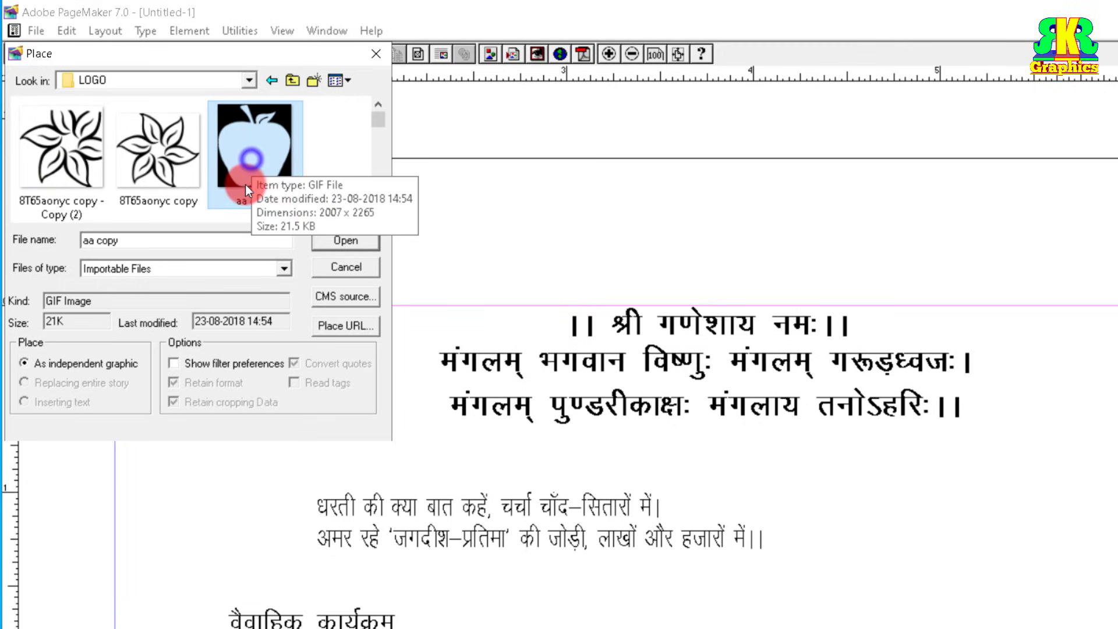
scroll(211, 186, down, 6)
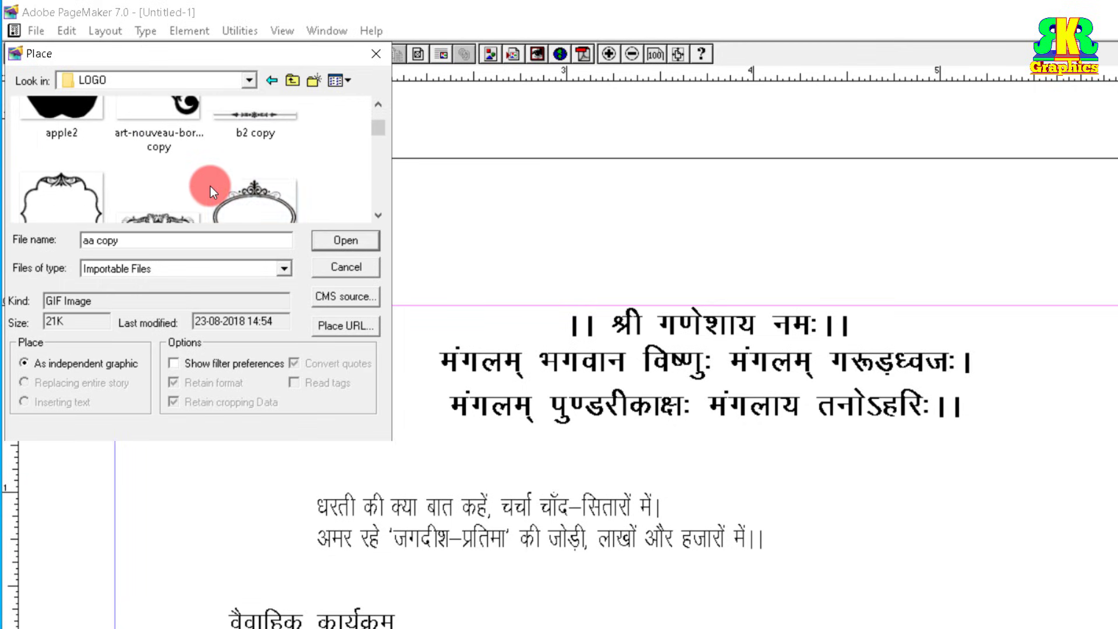
scroll(209, 186, down, 8)
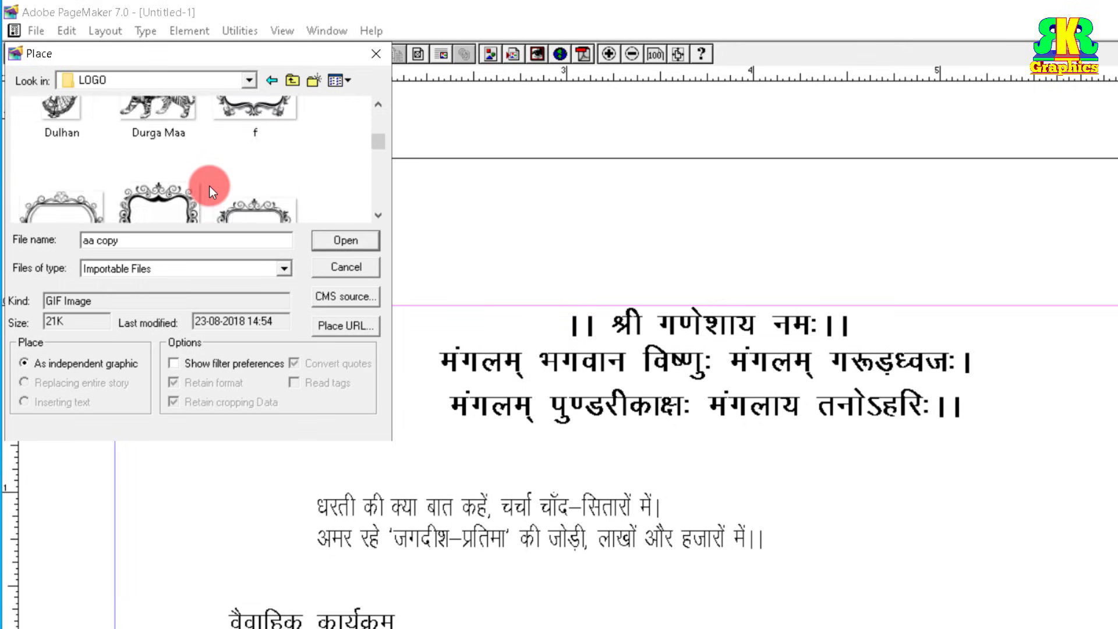
scroll(209, 187, down, 6)
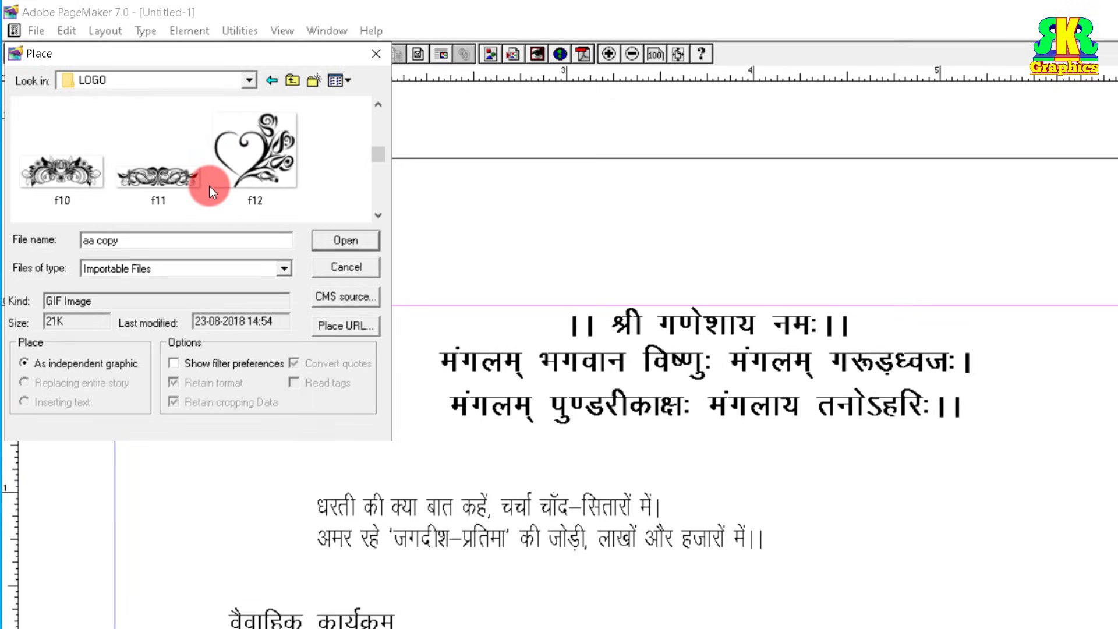
scroll(209, 186, down, 1)
scroll(209, 187, up, 1)
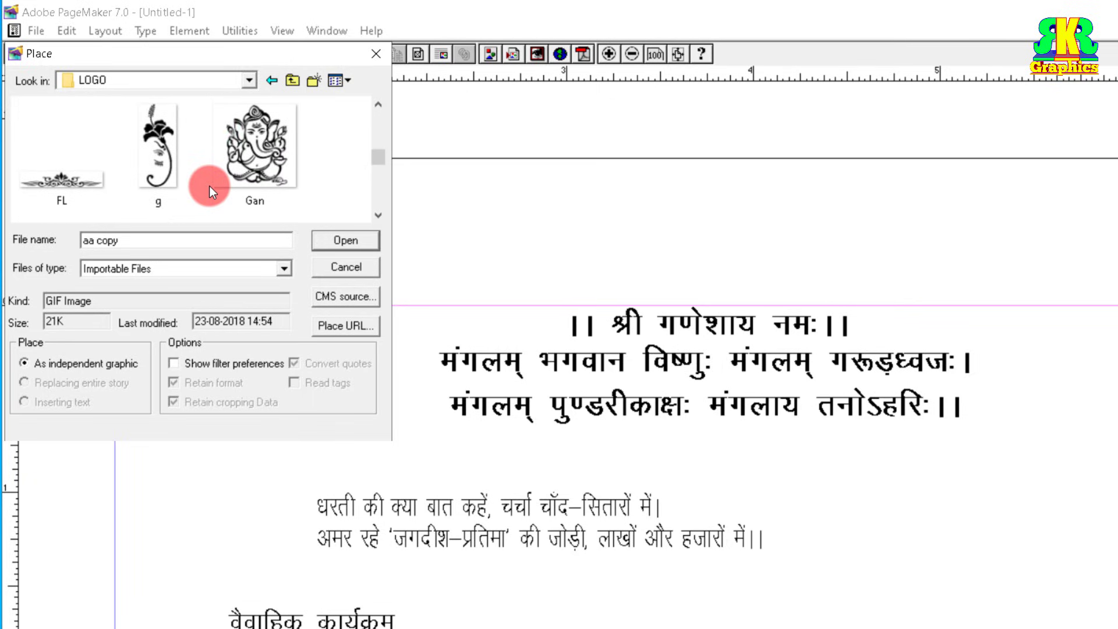
click(255, 152)
click(344, 241)
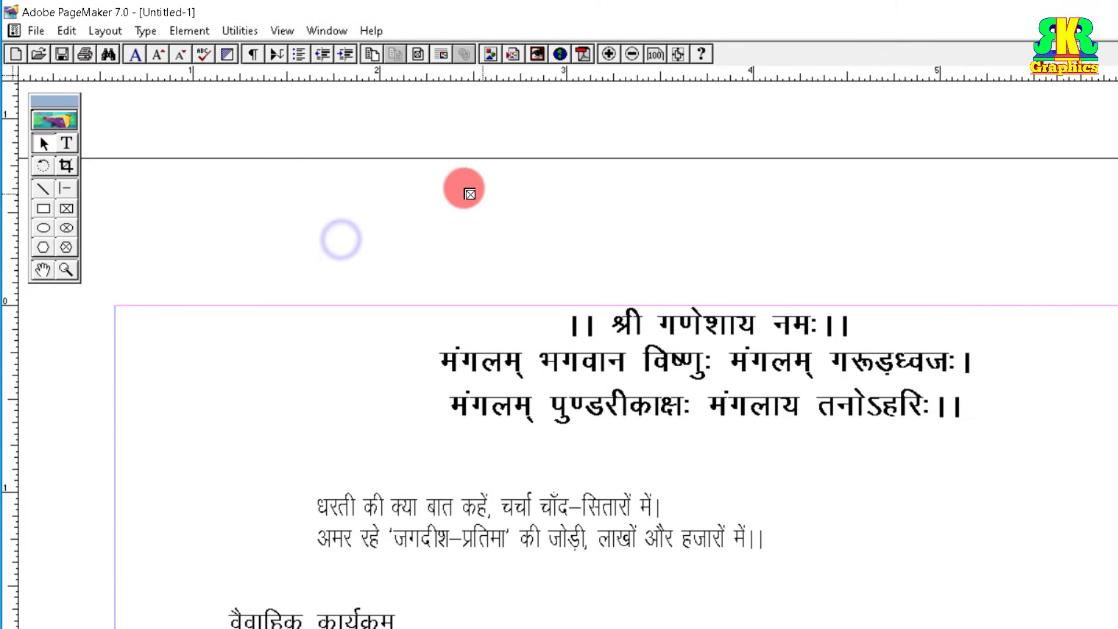
Step: Place the Gan Ganesha graphic in a box above the ।। श्री गणेशाय नमः।। header
drag(431, 179, 542, 282)
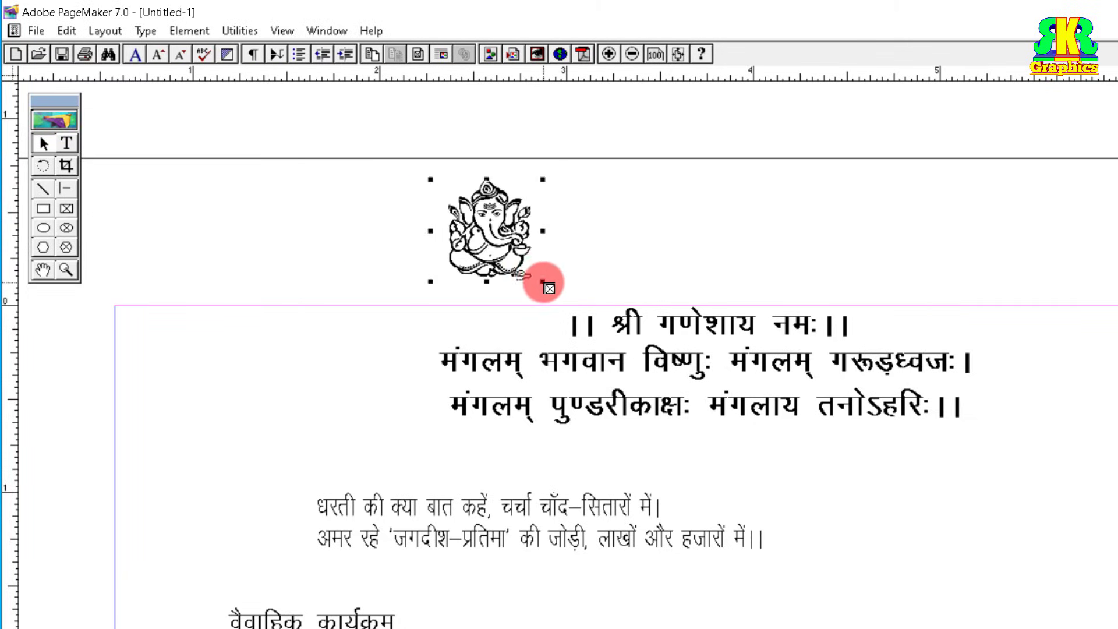
click(42, 144)
click(489, 218)
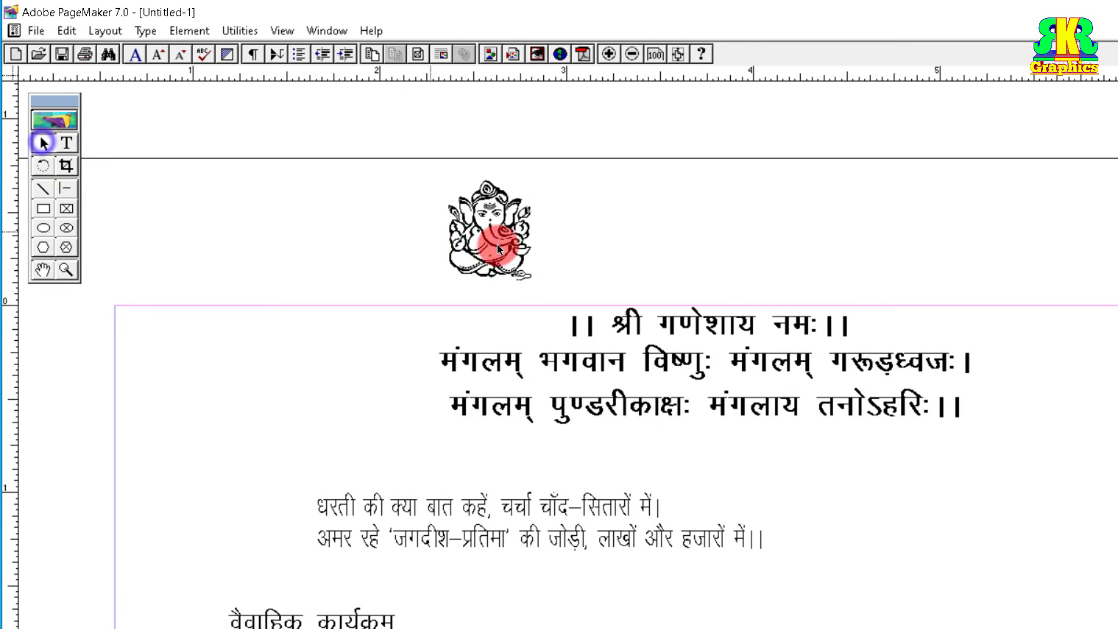
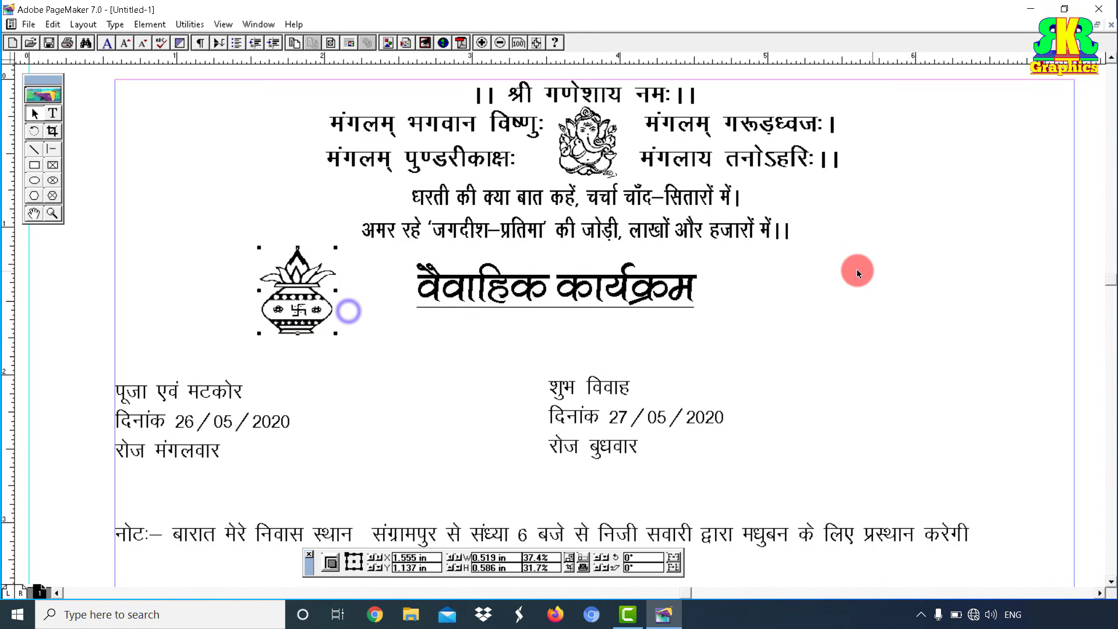
Step: Paste a second kalash copy to the right of the वैवाहिक कार्यक्रम heading
right_click(821, 251)
click(860, 295)
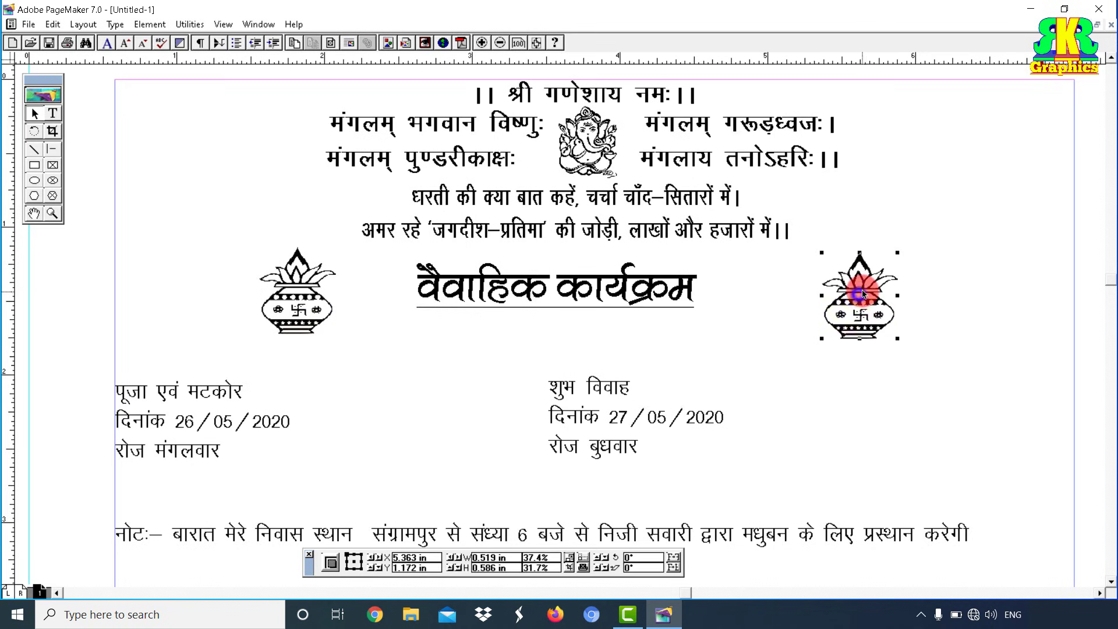
drag(864, 294, 862, 292)
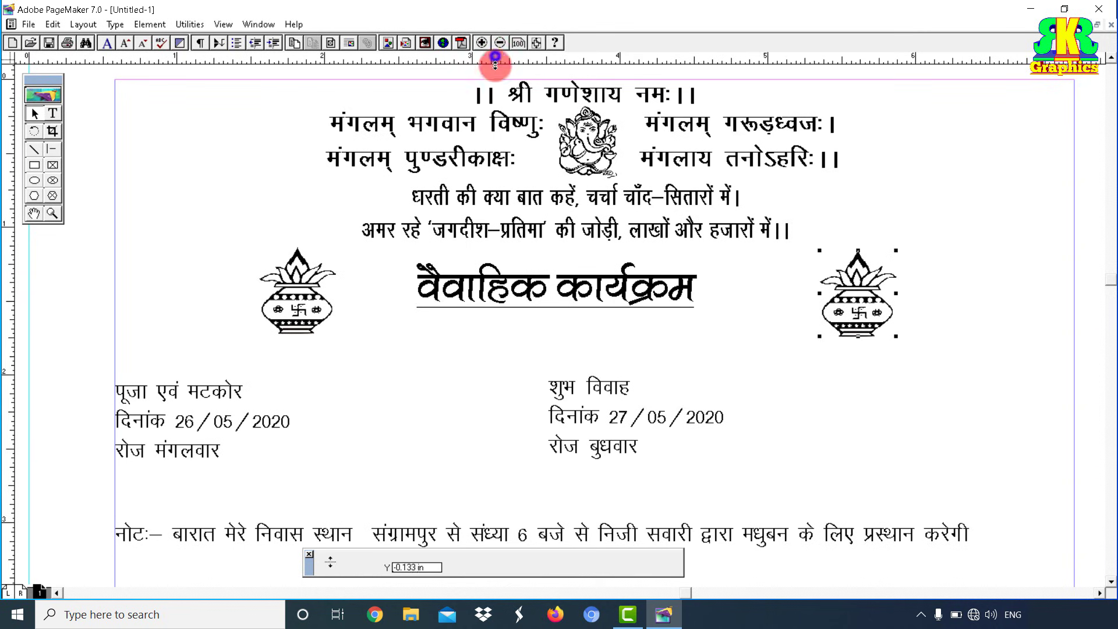
Step: Level the right kalash with the first using a ruler guide at 1.75 in
drag(495, 57, 523, 334)
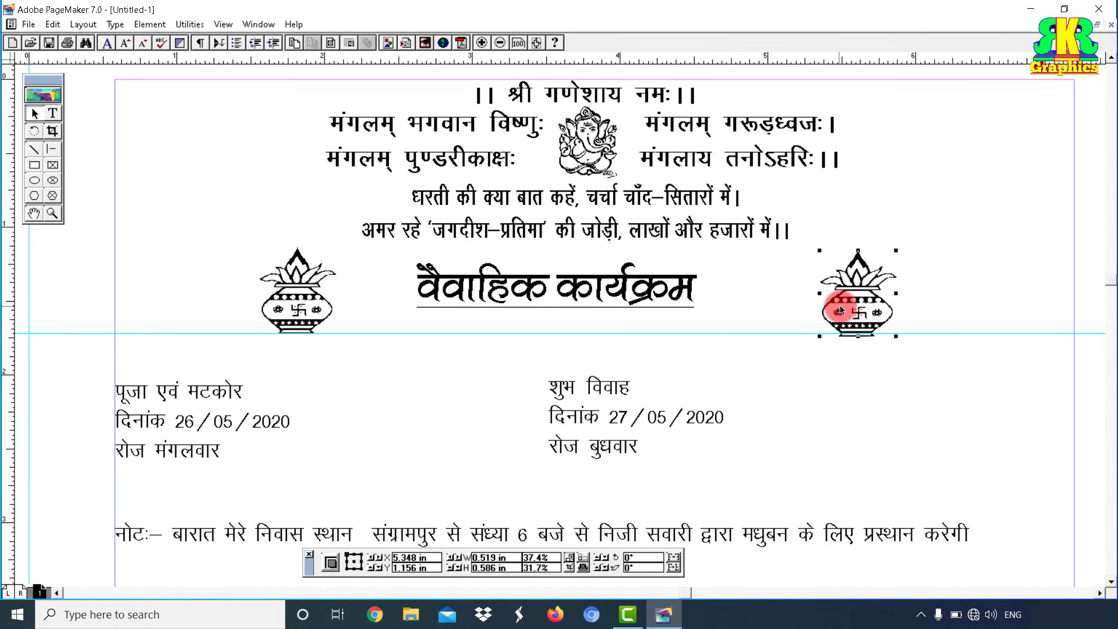
key(Up)
key(Up)
key(Up)
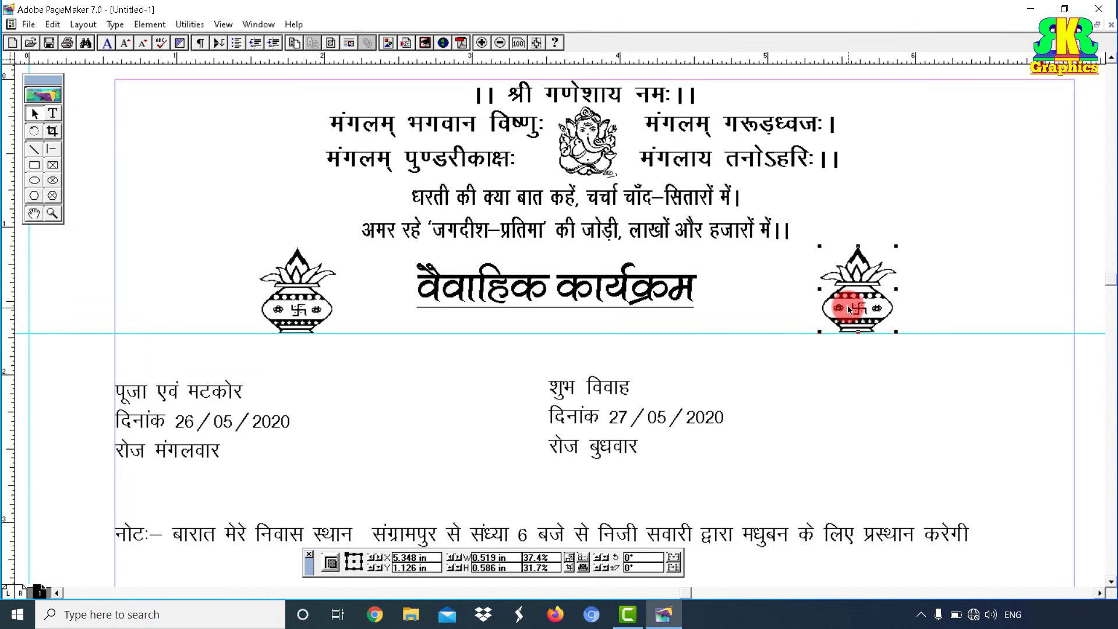
key(Down)
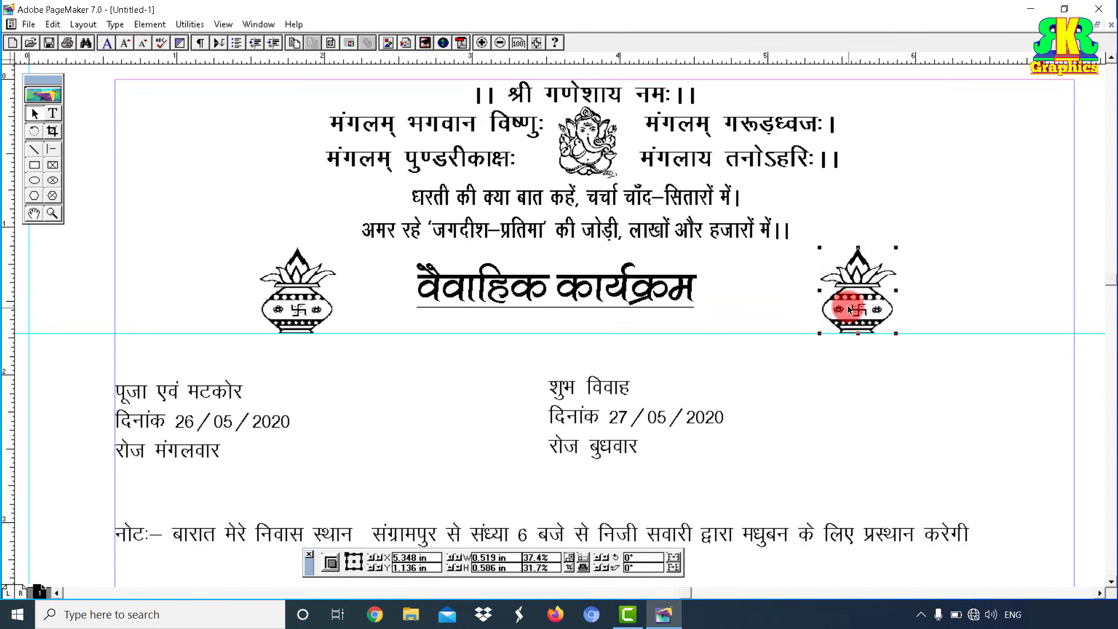
drag(850, 310, 879, 304)
drag(879, 304, 878, 304)
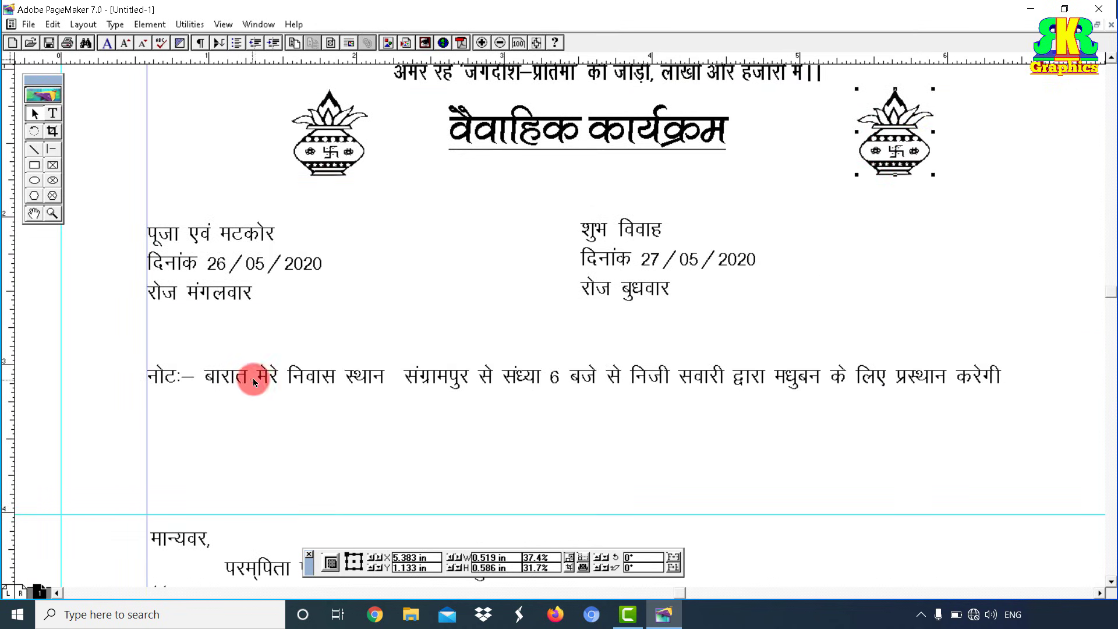
Step: Move the नोट line lower on the page and set it to 14 pt
click(259, 379)
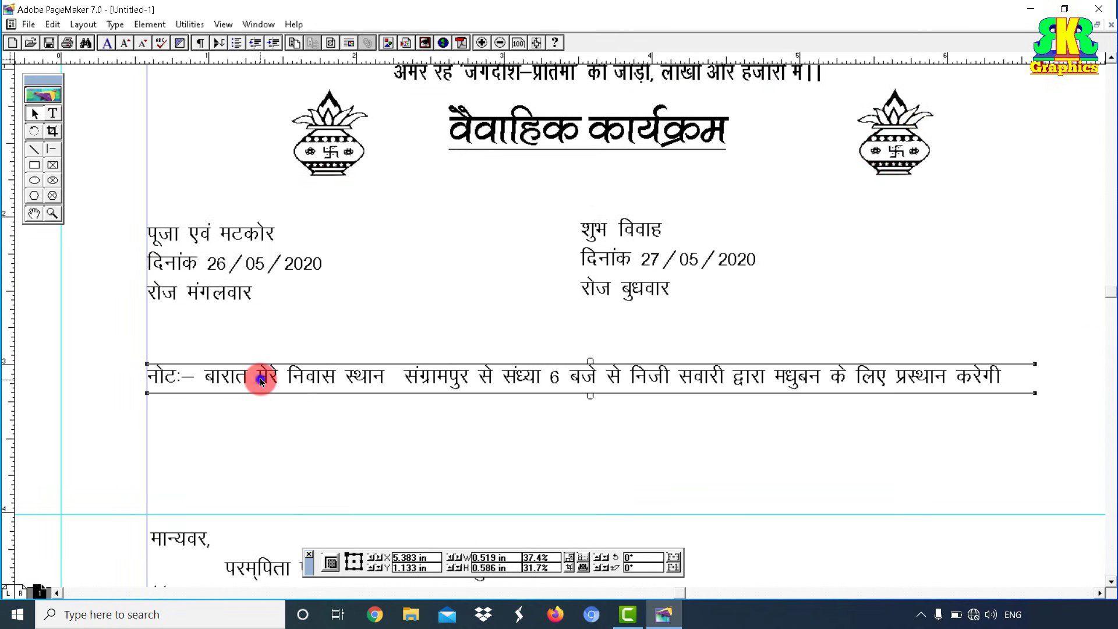
drag(333, 380, 336, 480)
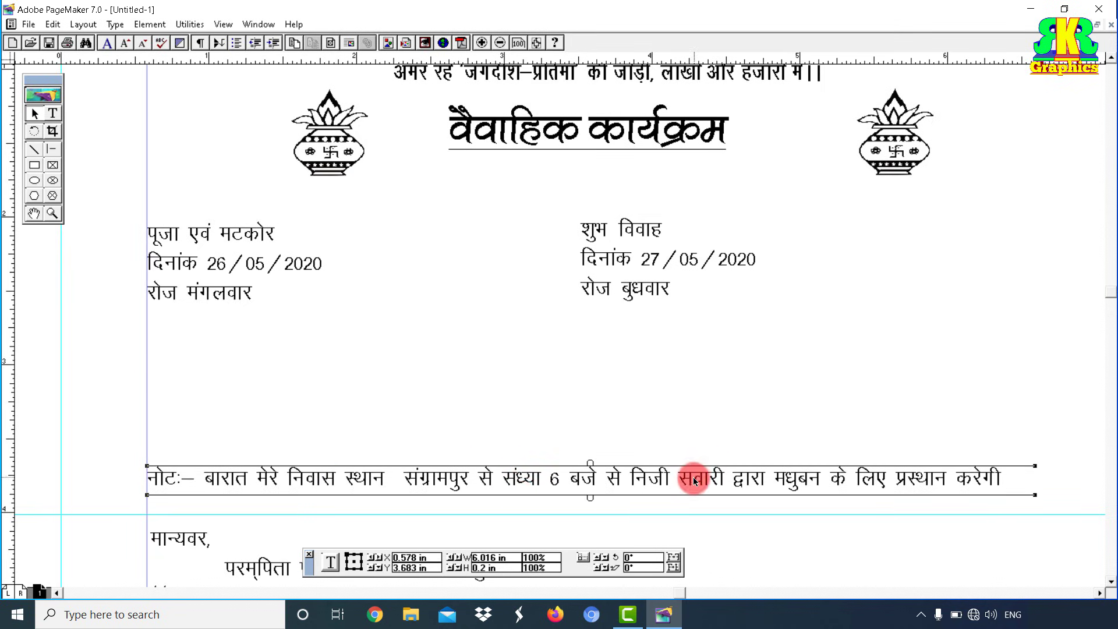
drag(694, 481, 640, 479)
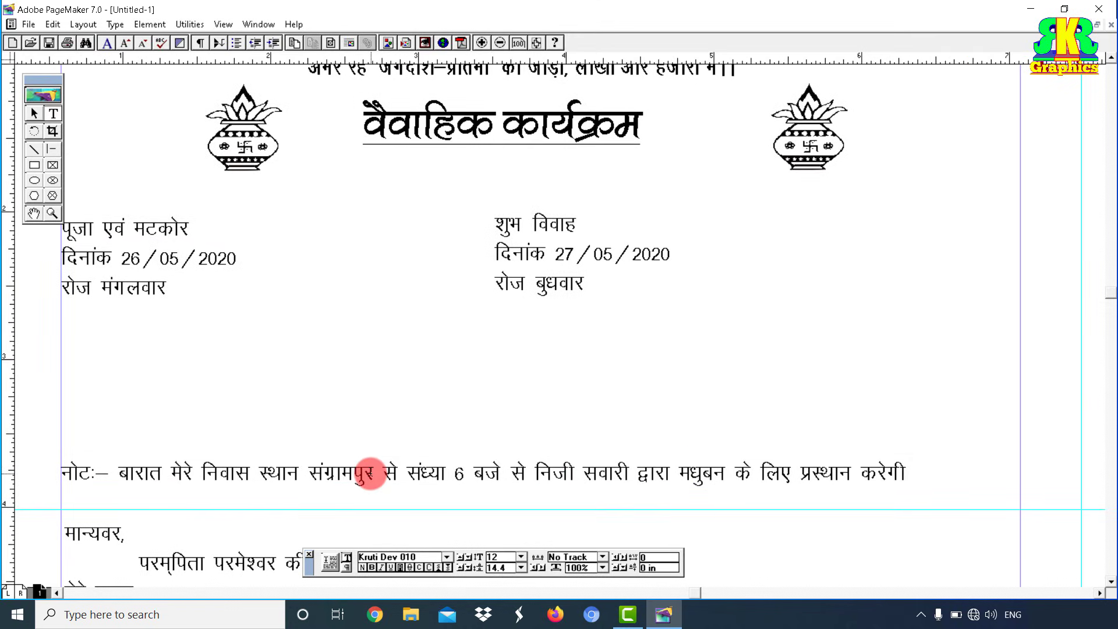
triple_click(369, 474)
click(522, 556)
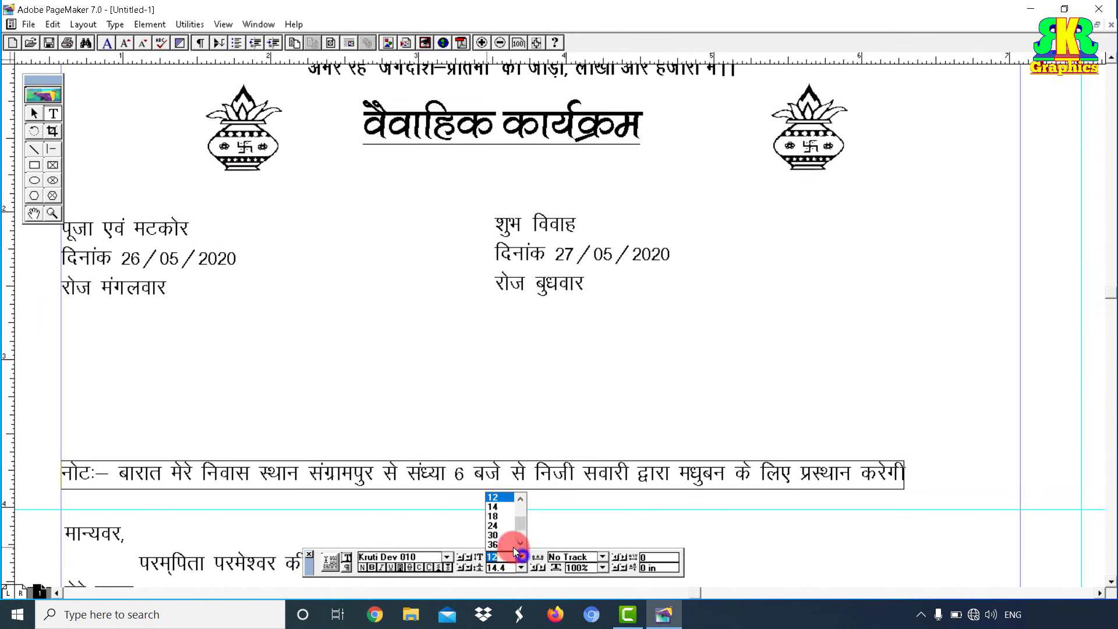
click(502, 508)
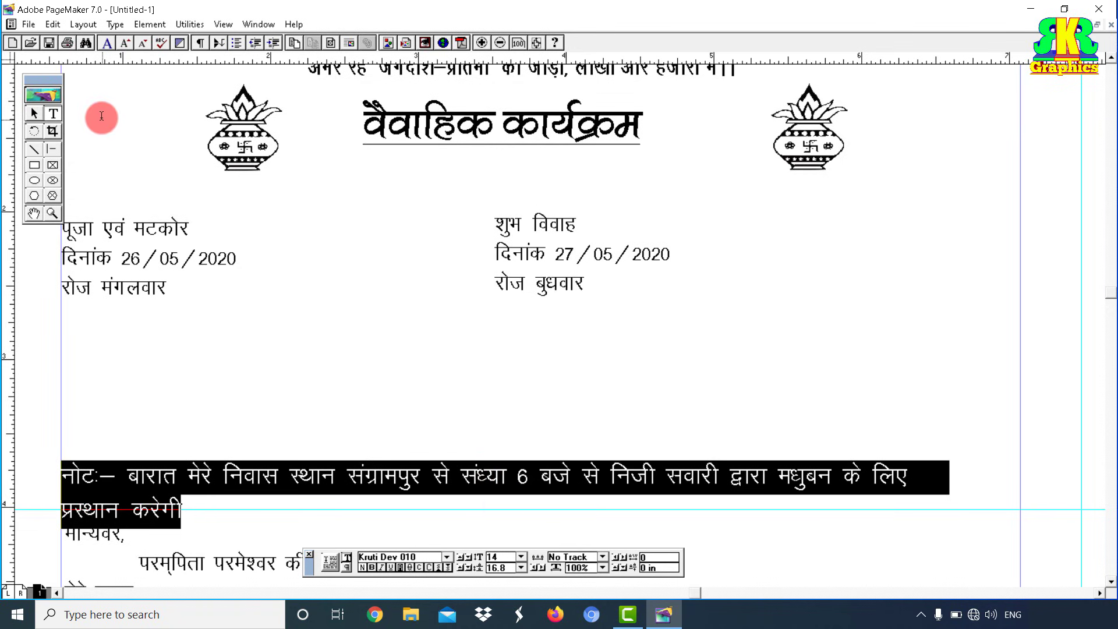
Step: Widen the नोट text block so the whole line fits on one line
click(34, 113)
click(634, 476)
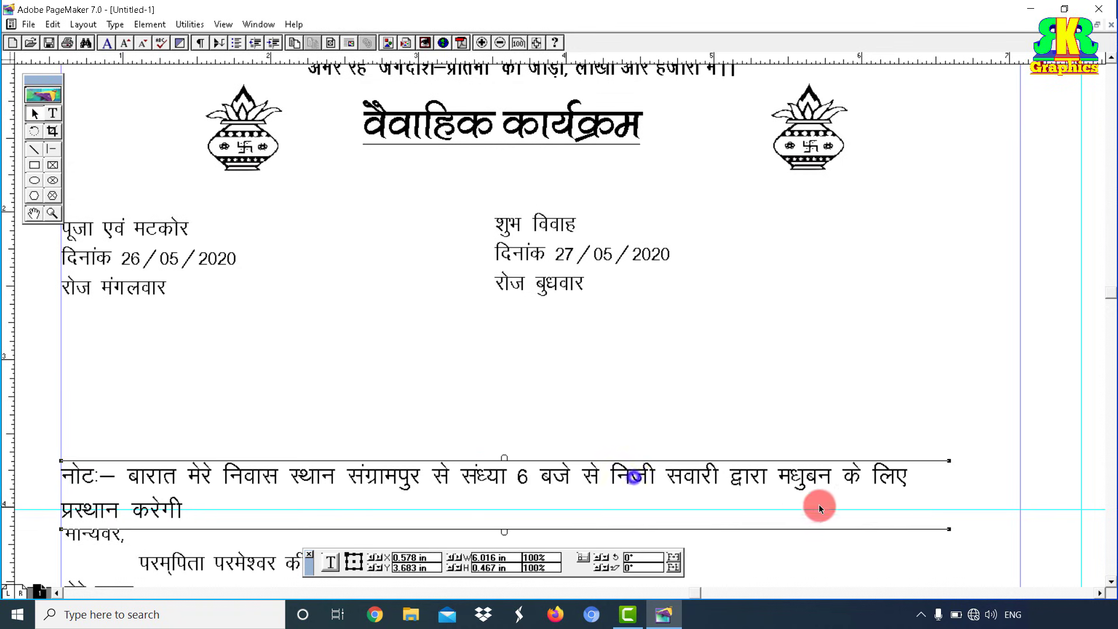
drag(948, 527, 1055, 512)
click(834, 418)
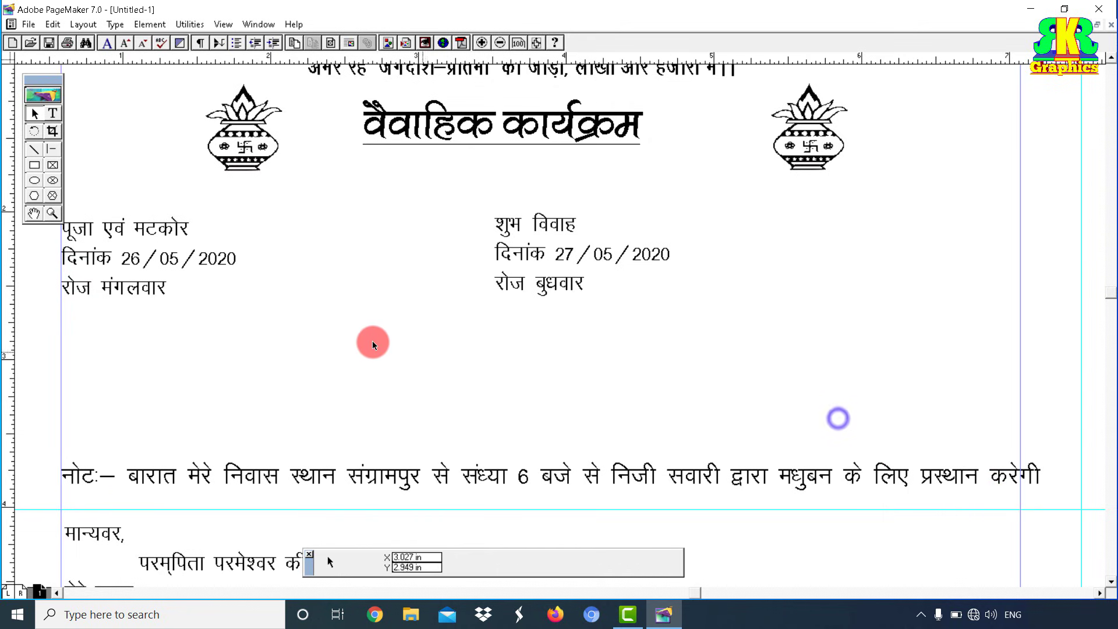
Step: Lower the पूजा एवं मटकोर block and make its heading Kruti Dev 500, bold, 18 pt
drag(103, 244, 147, 245)
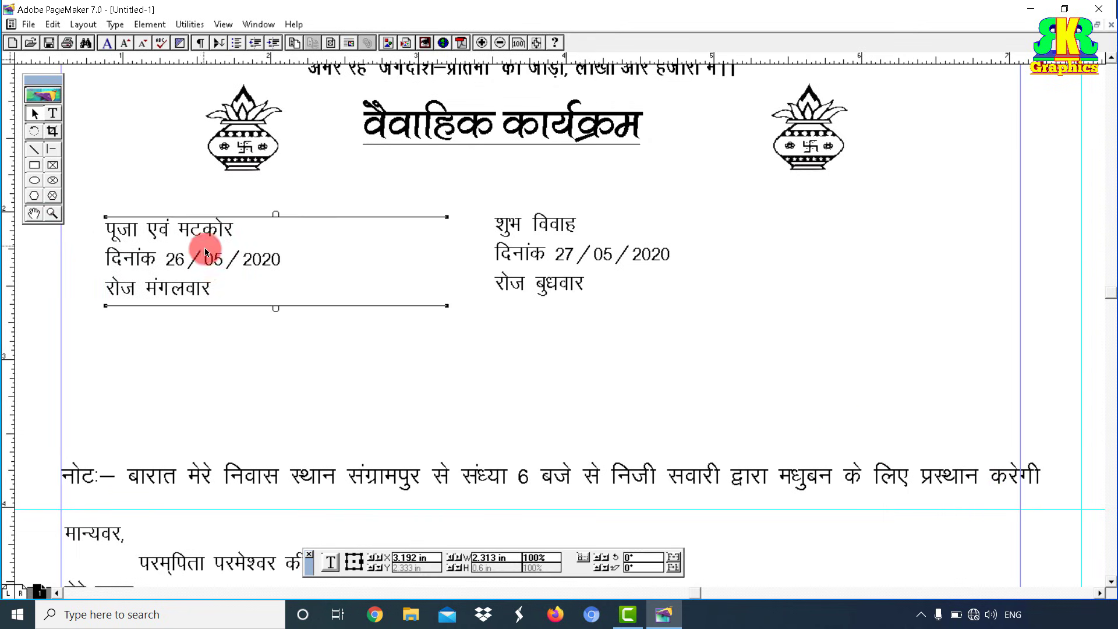
drag(227, 250, 240, 299)
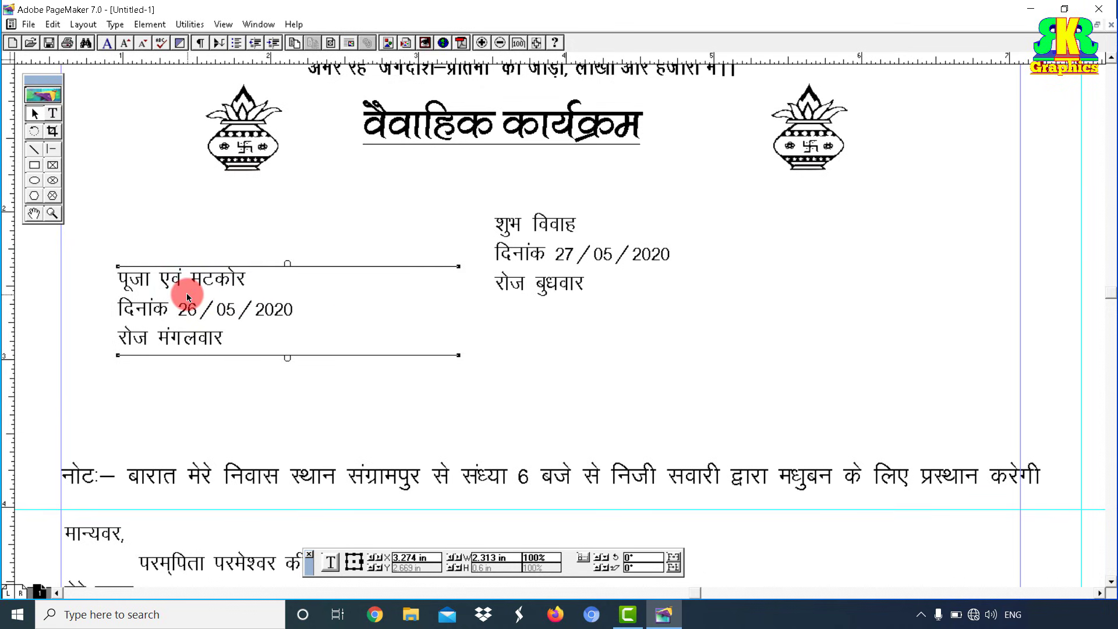
click(53, 113)
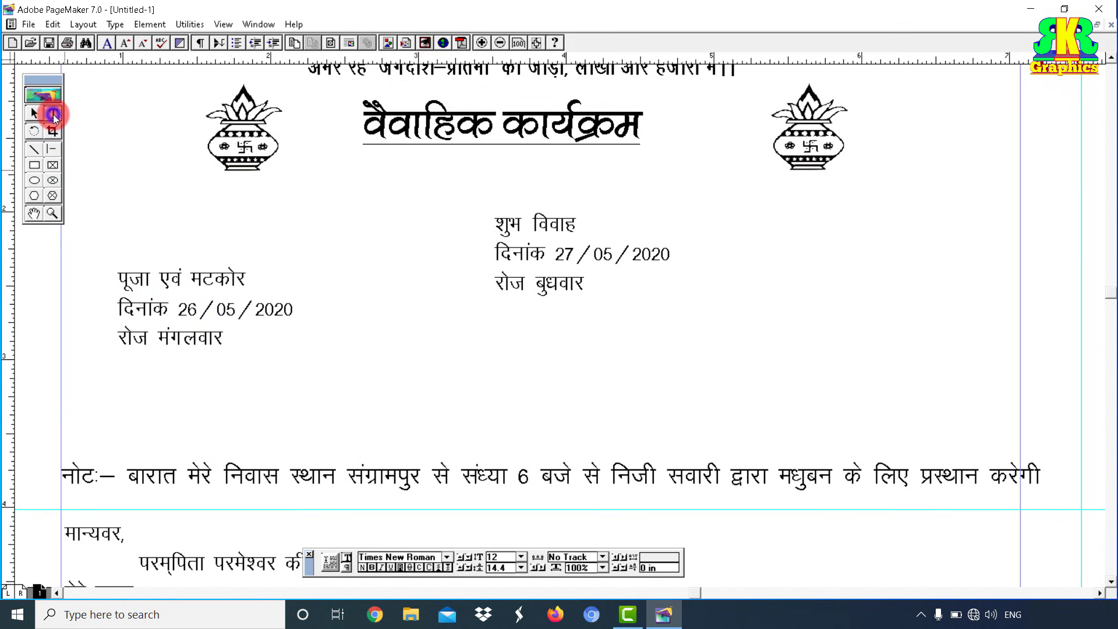
drag(118, 275, 259, 279)
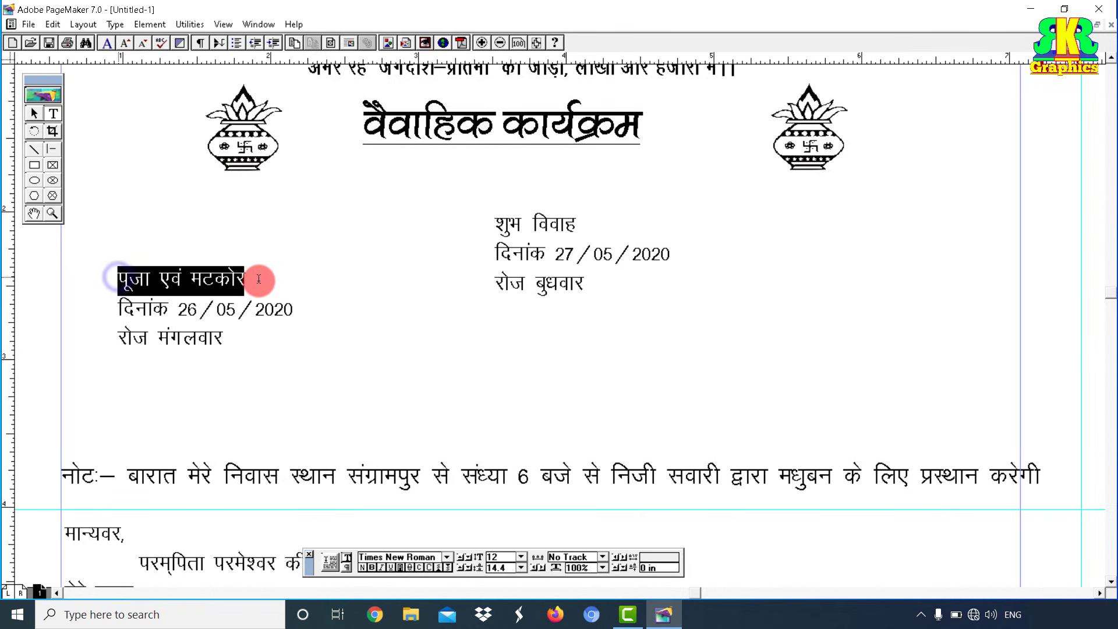
click(447, 557)
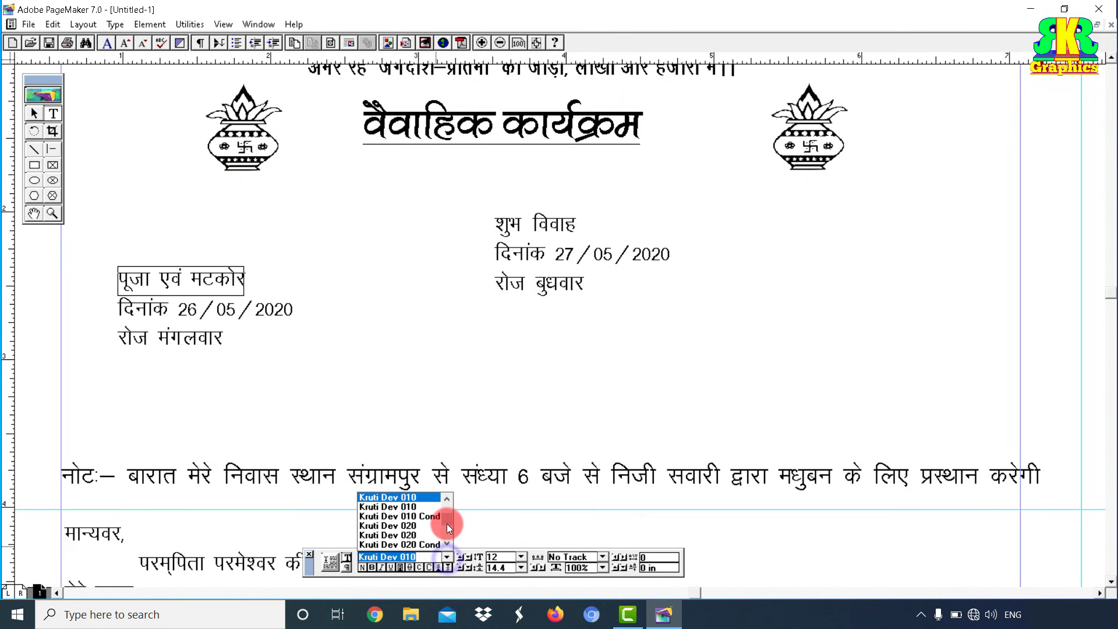
mouse_move(447, 523)
mouse_down()
mouse_move(447, 498)
mouse_move(438, 512)
mouse_up()
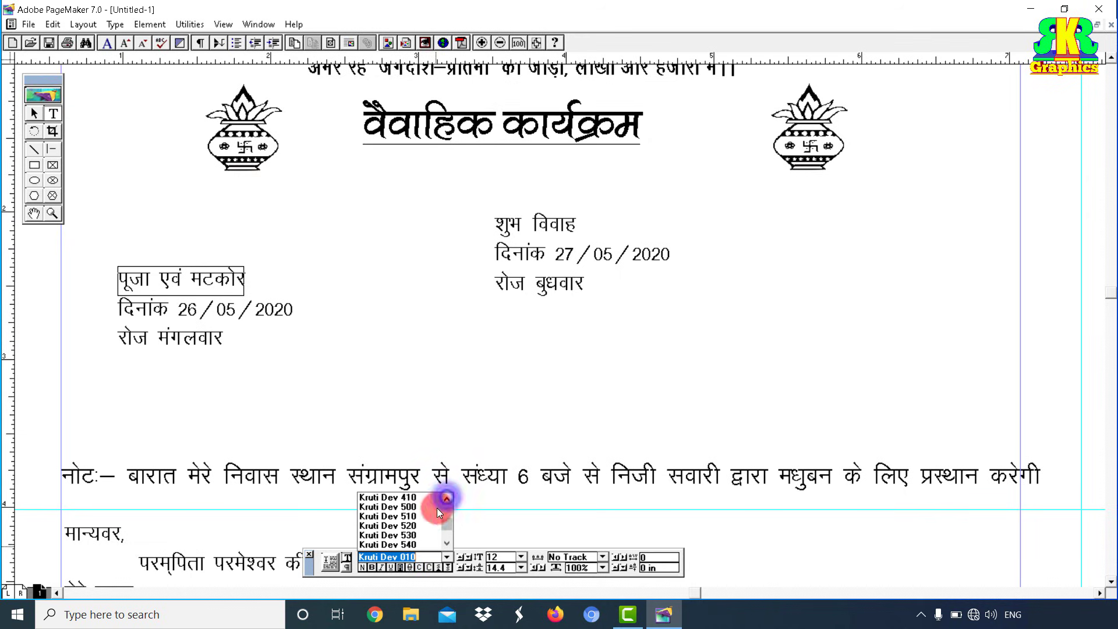
click(394, 507)
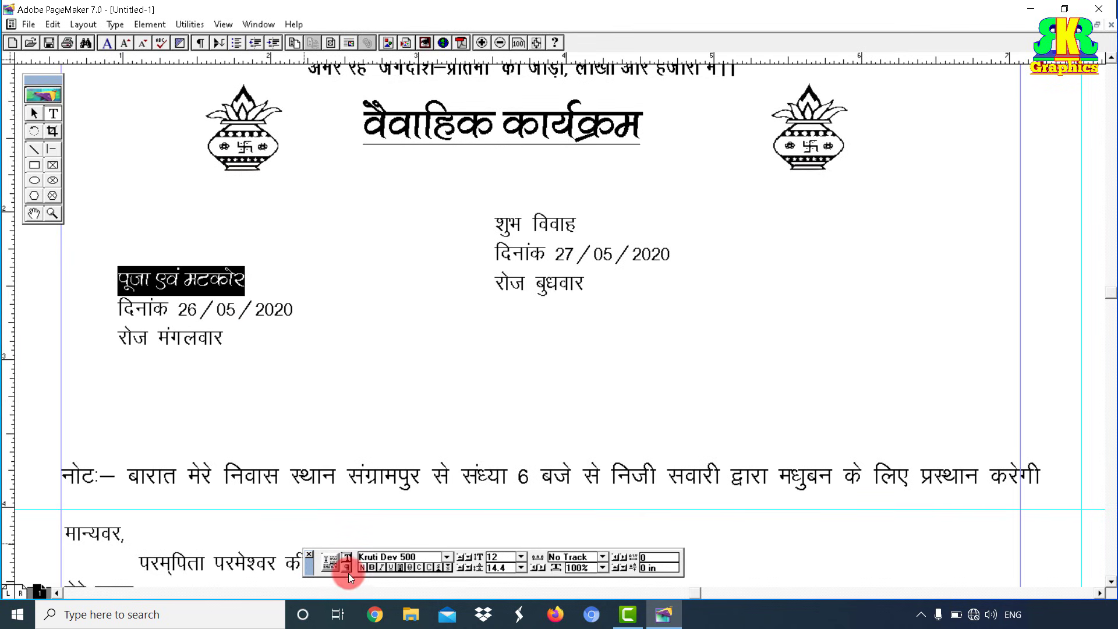
click(369, 567)
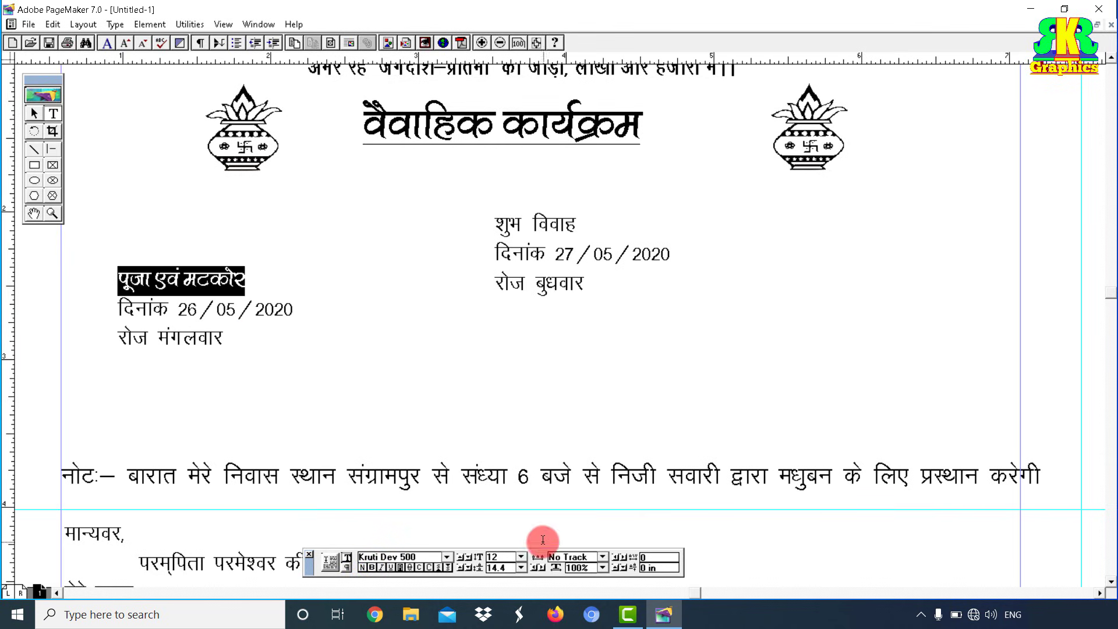
click(521, 557)
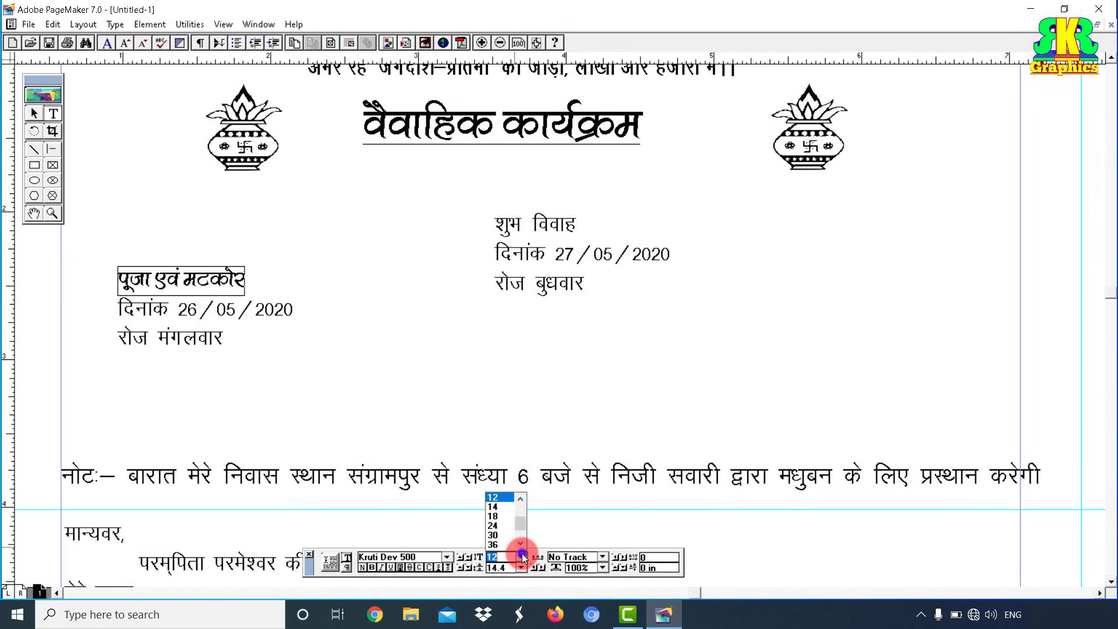
click(501, 516)
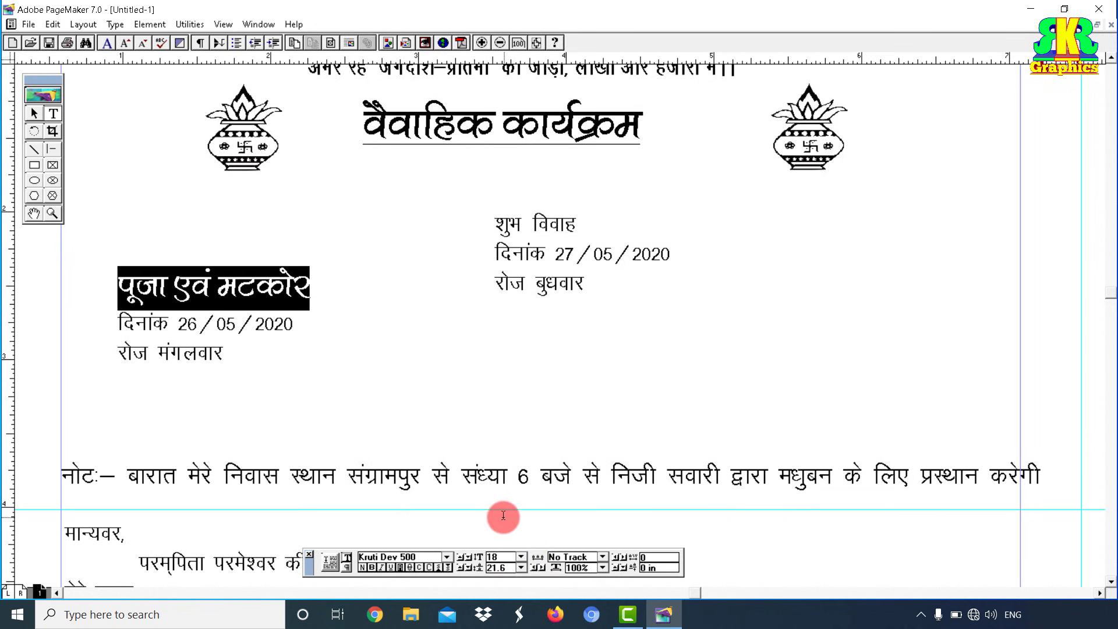
Step: Make the दिनांक 26/05/2020 and रोज मंगलवार lines 14 pt bold
click(199, 324)
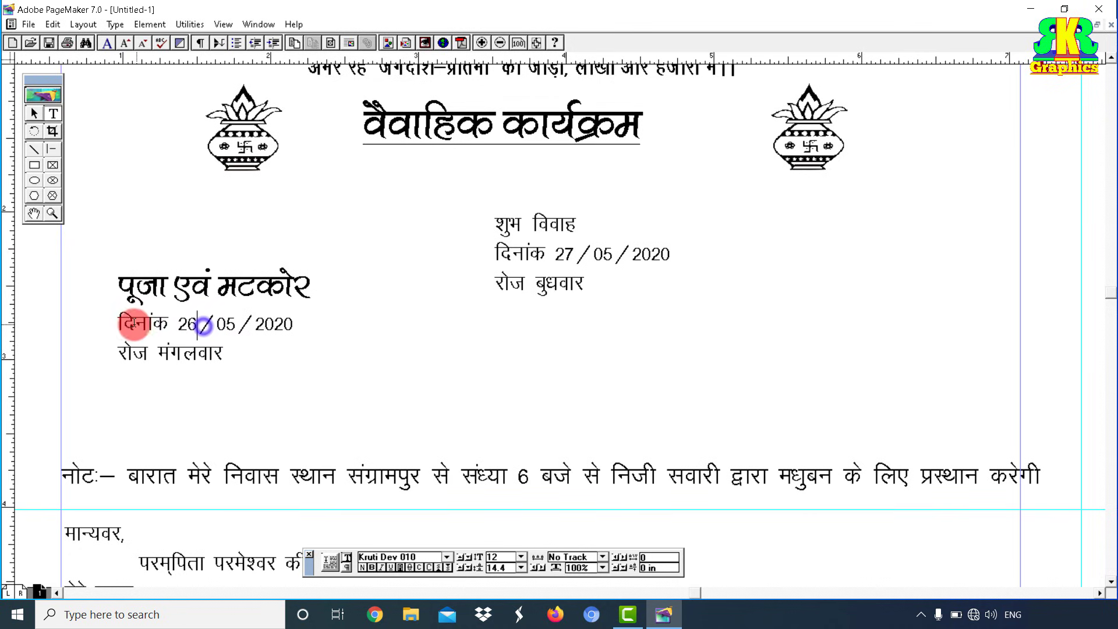
drag(117, 322, 299, 351)
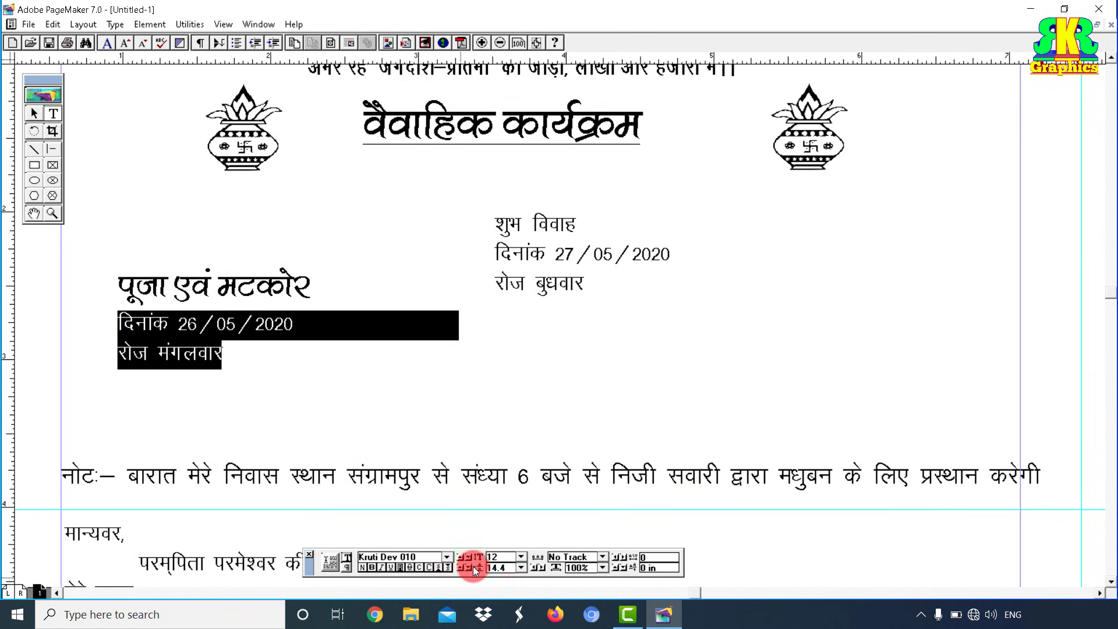
click(521, 558)
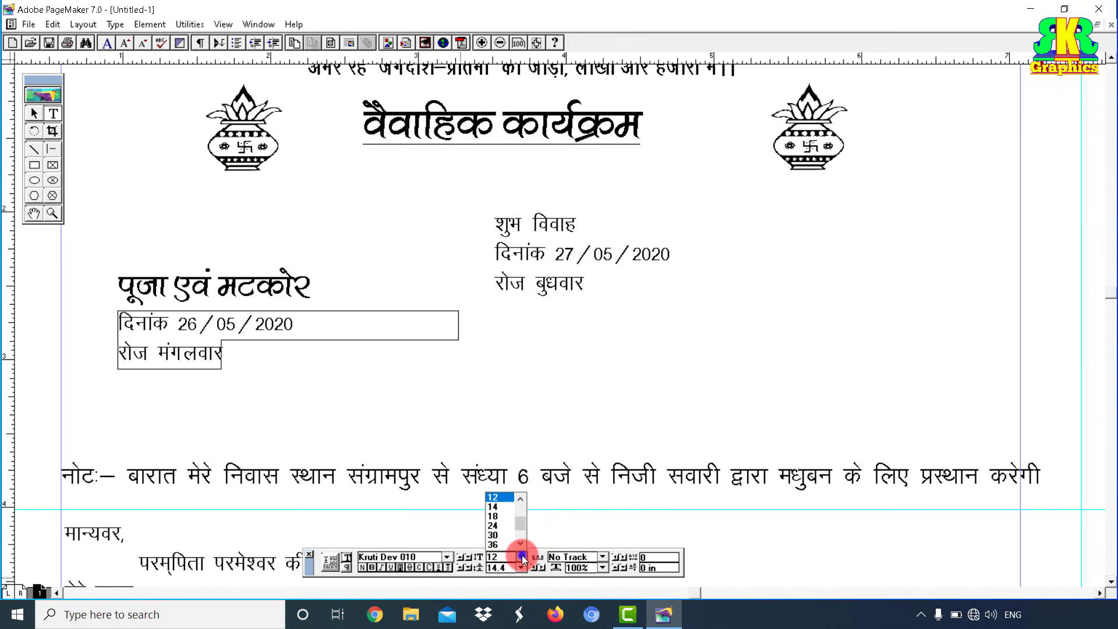
click(494, 506)
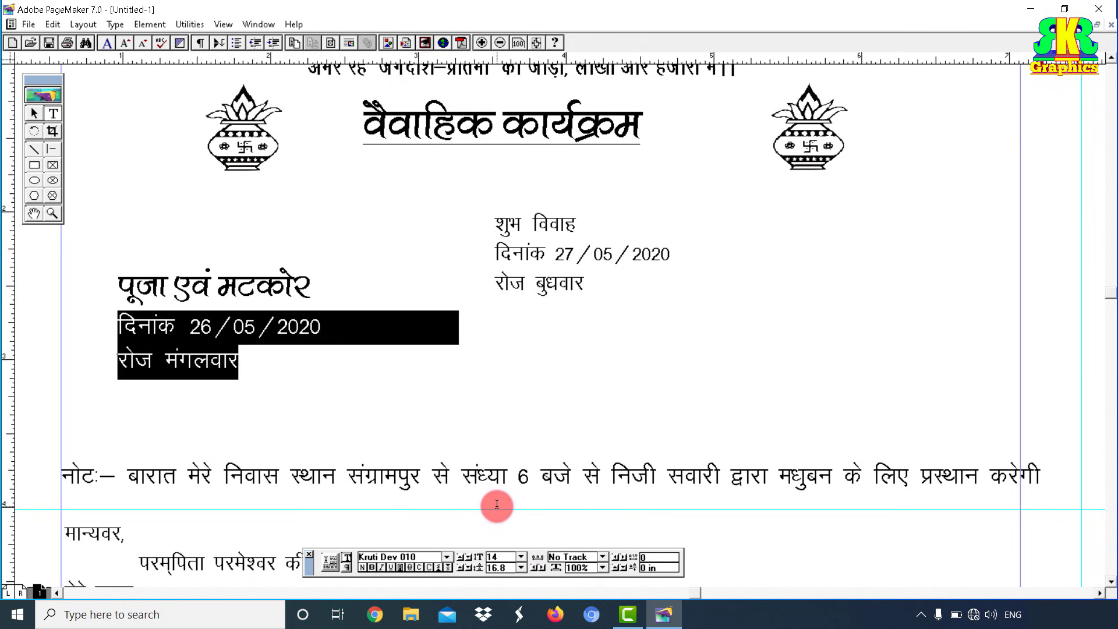
key(ctrl+shift+b)
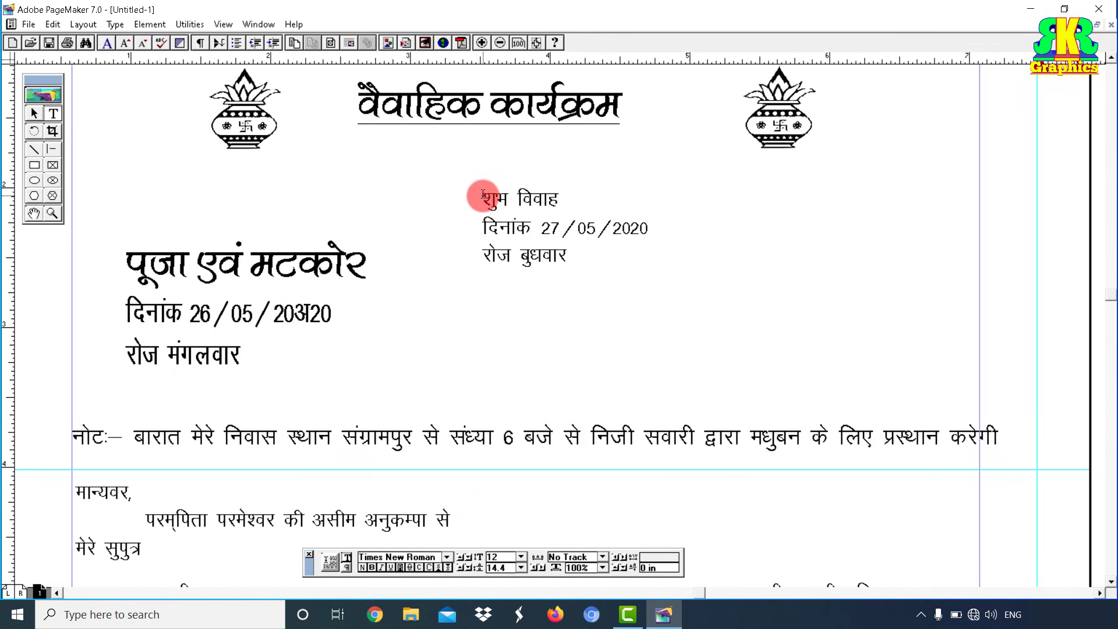
Step: Set the शुभ विवाह heading to Kruti Dev 500 at 24 pt
drag(482, 197, 627, 193)
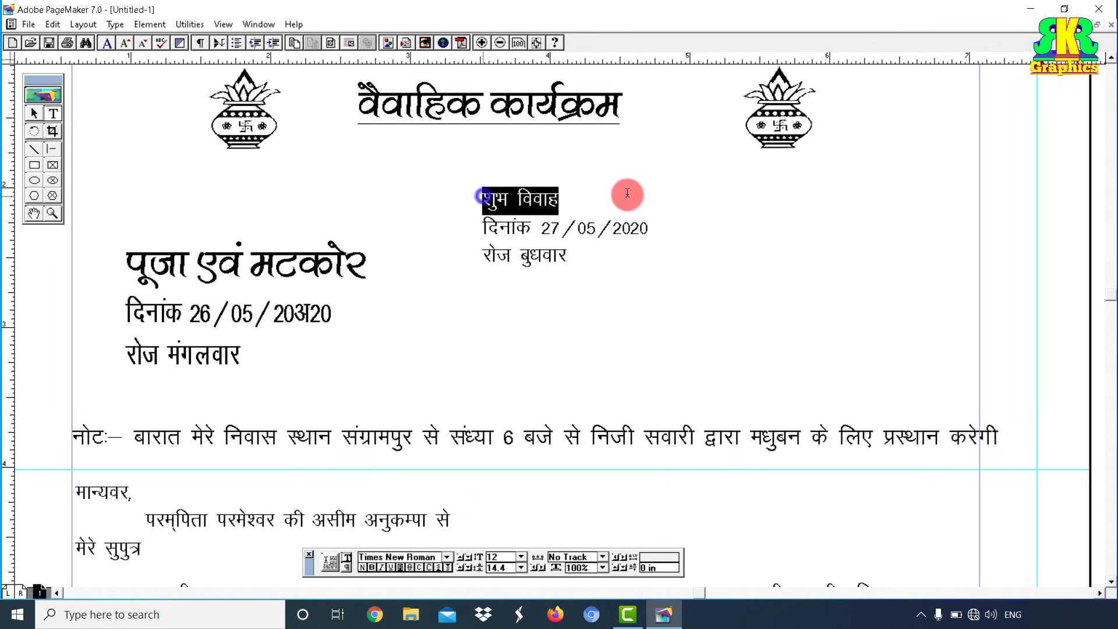
click(446, 557)
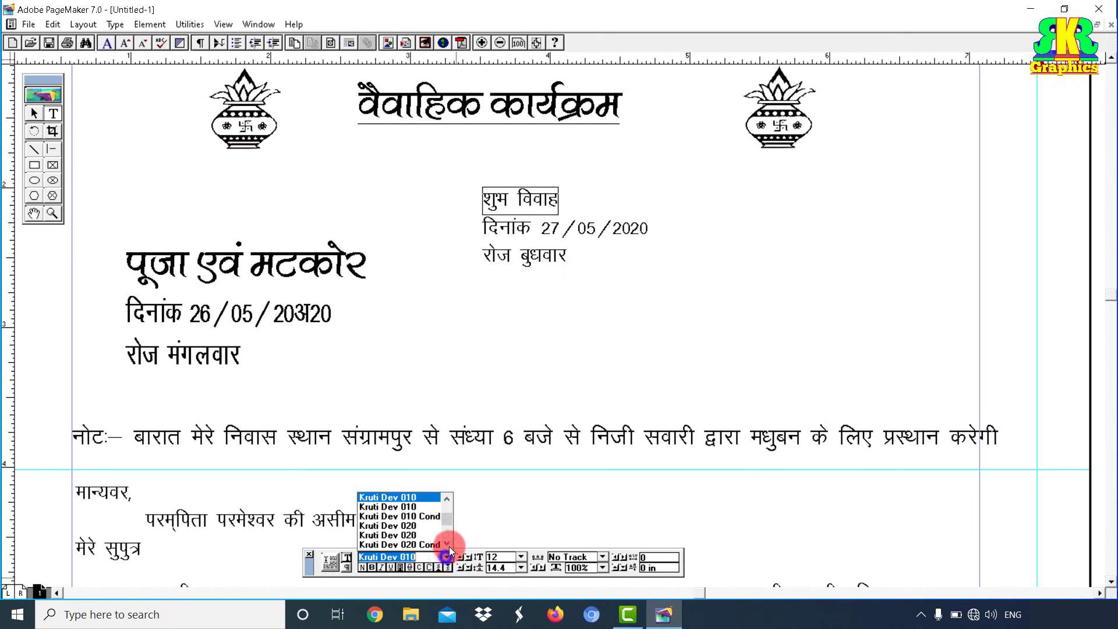
scroll(446, 540, down, 10)
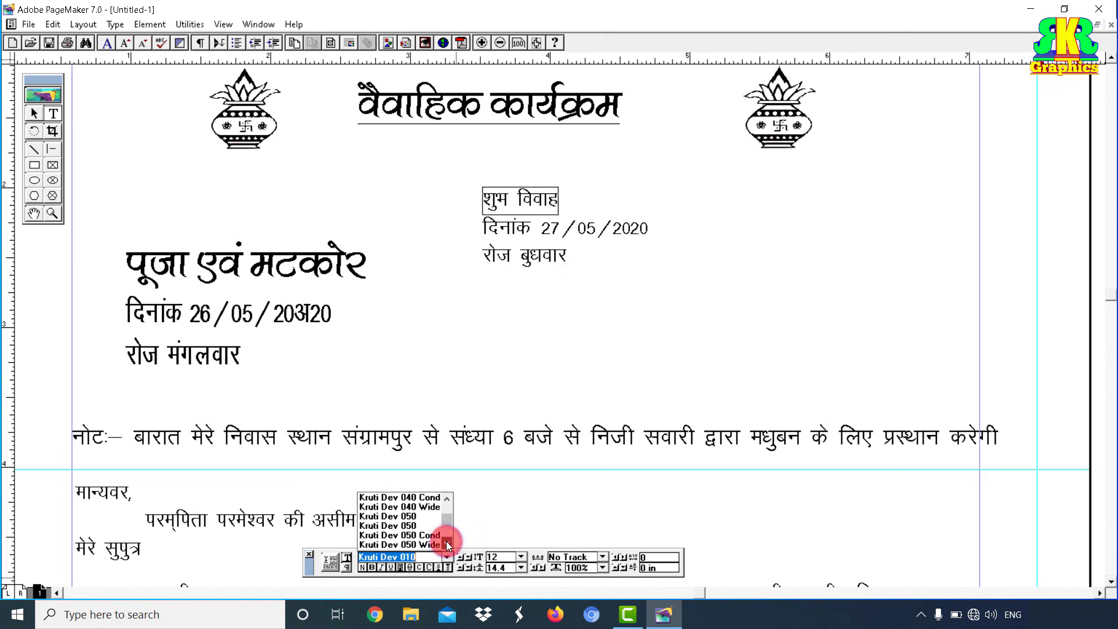
click(417, 544)
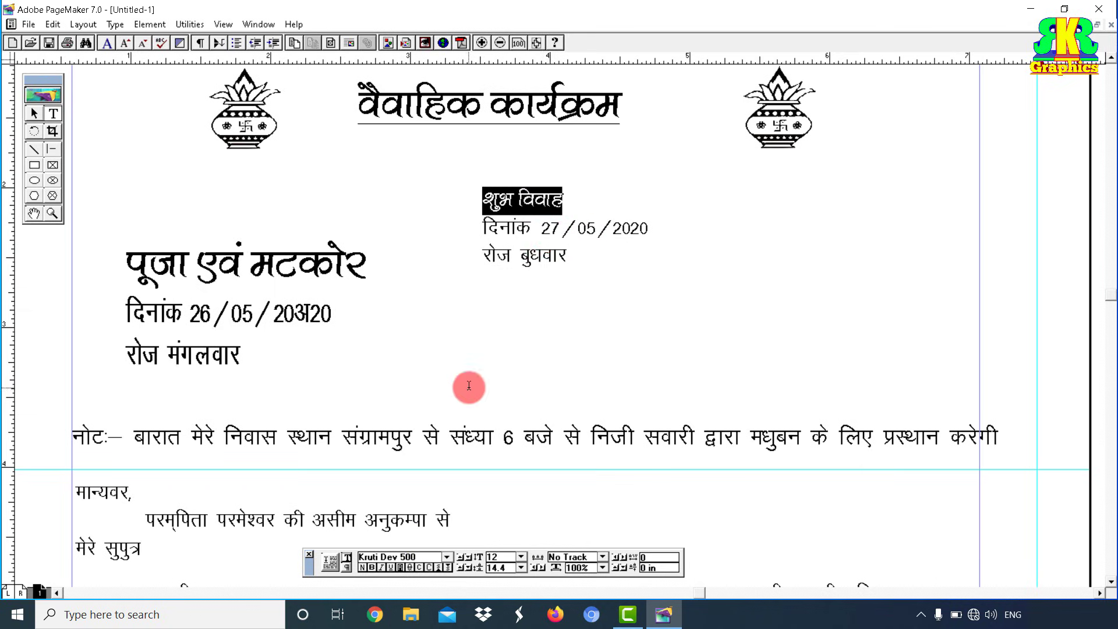
click(524, 554)
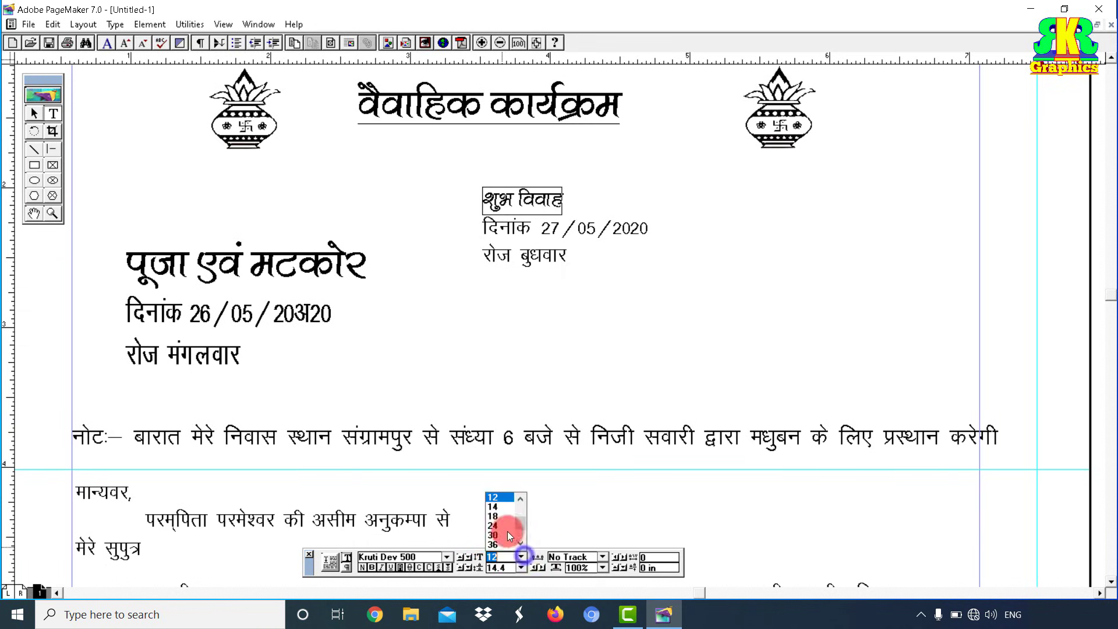
click(498, 527)
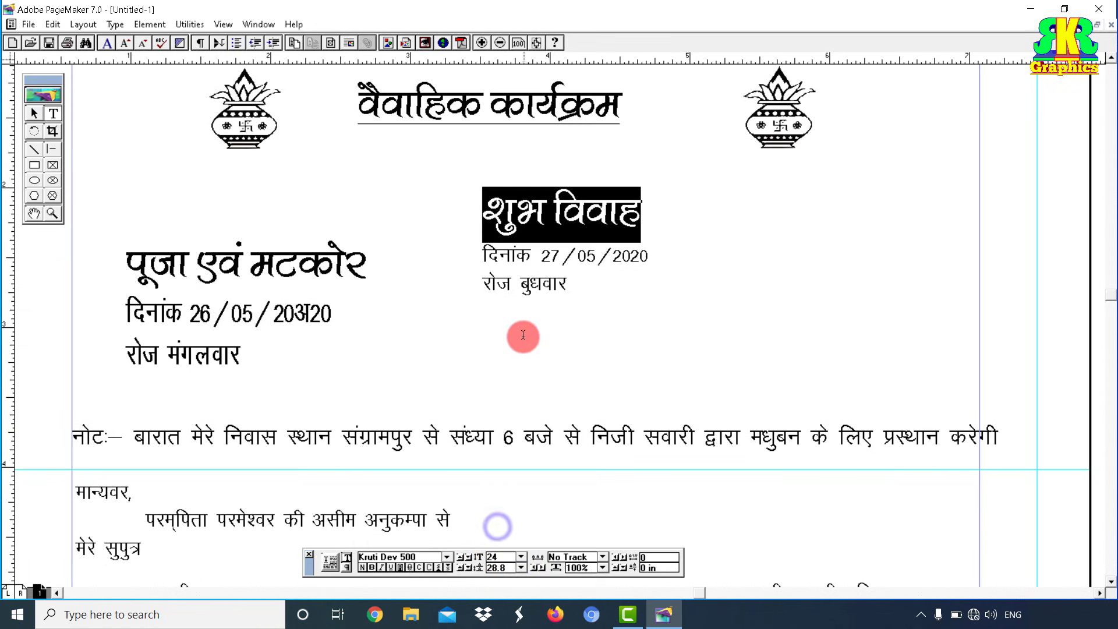
Step: Enlarge the दिनांक 27/05/2020 and रोज बुधवार lines to 18 pt
drag(479, 255, 587, 362)
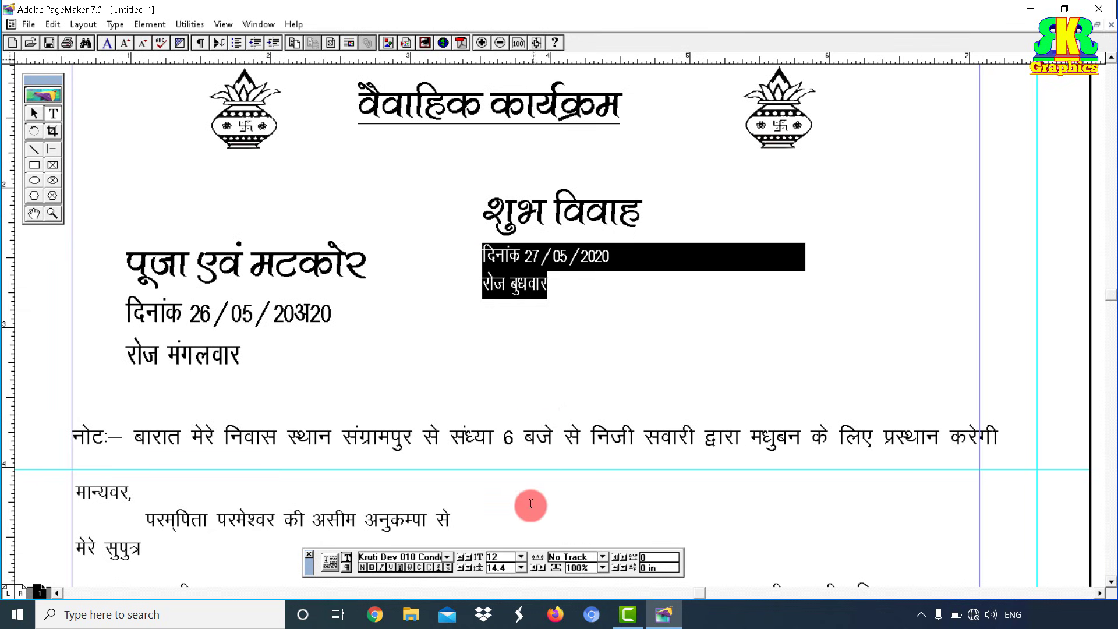
click(522, 556)
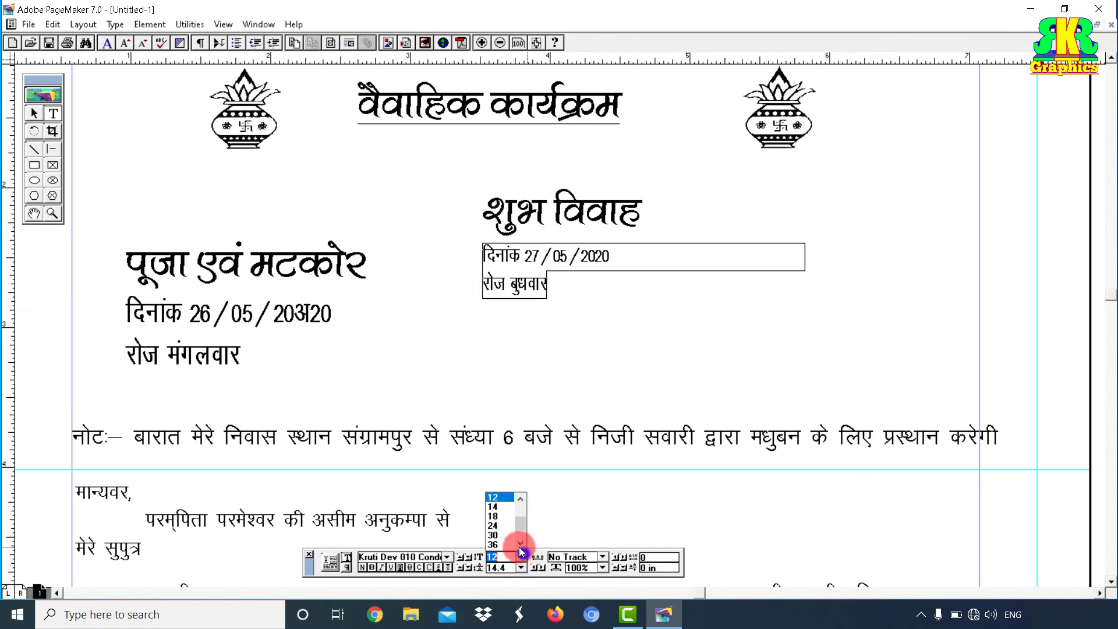
click(502, 517)
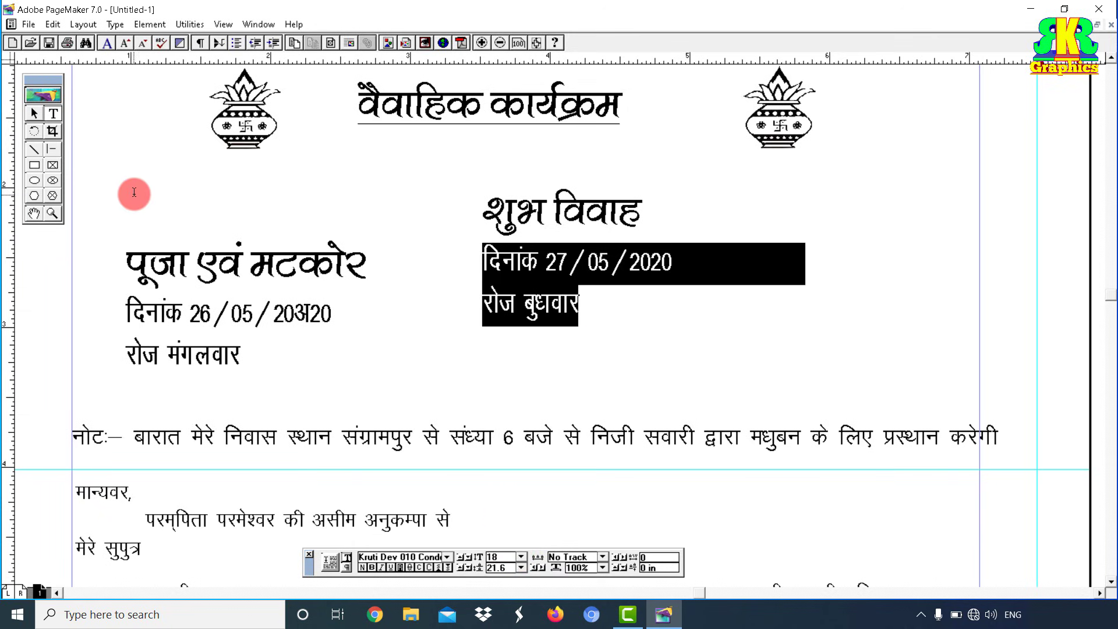
click(33, 113)
click(521, 256)
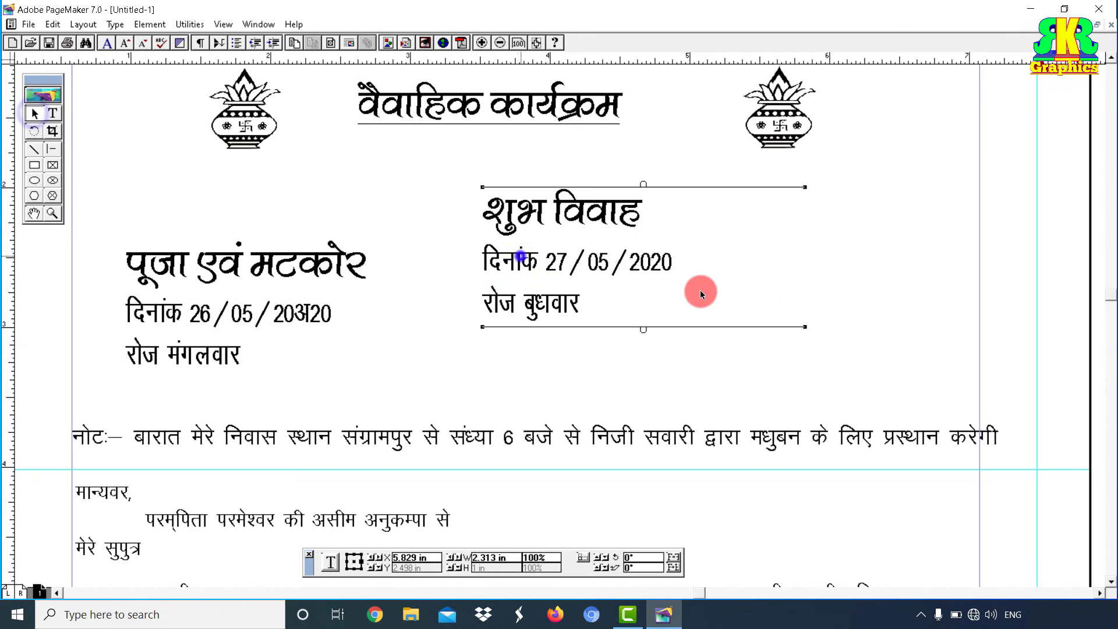
Step: Narrow the शुभ विवाह text block and move it to the page's right side
drag(805, 327, 696, 380)
drag(587, 243, 827, 285)
click(222, 284)
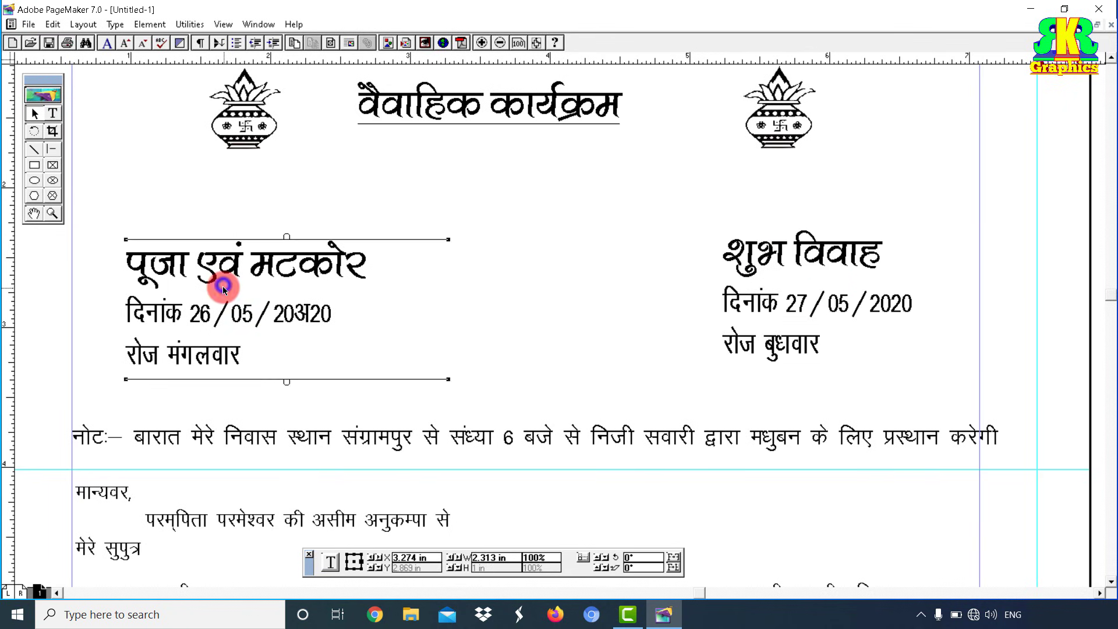
drag(325, 285, 471, 257)
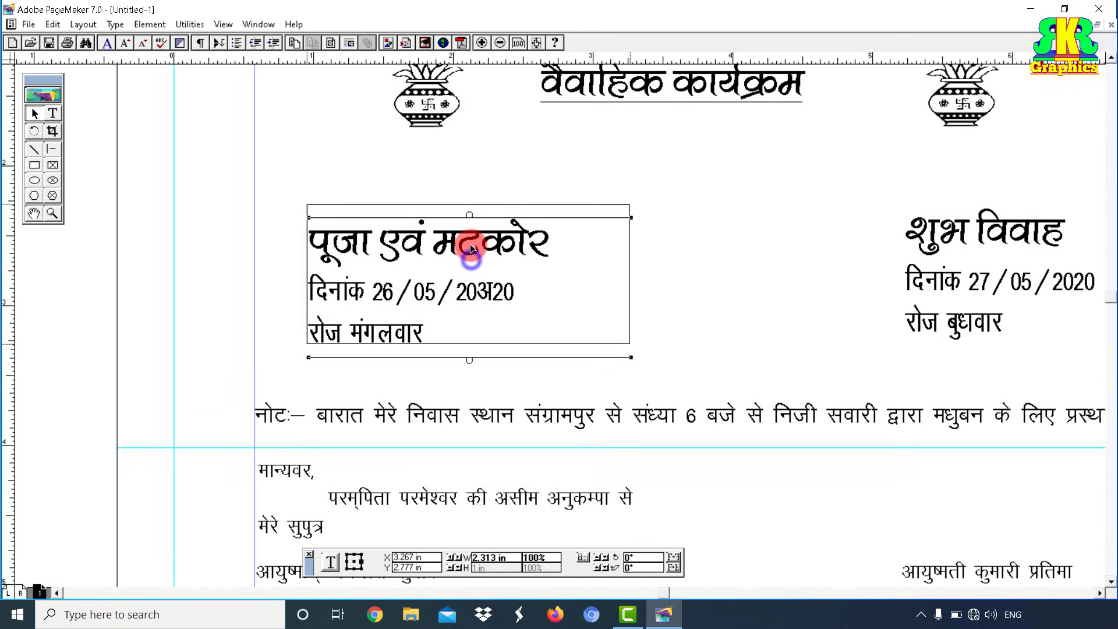
Step: Correct the left block's date so it reads 26/05/2020
click(624, 261)
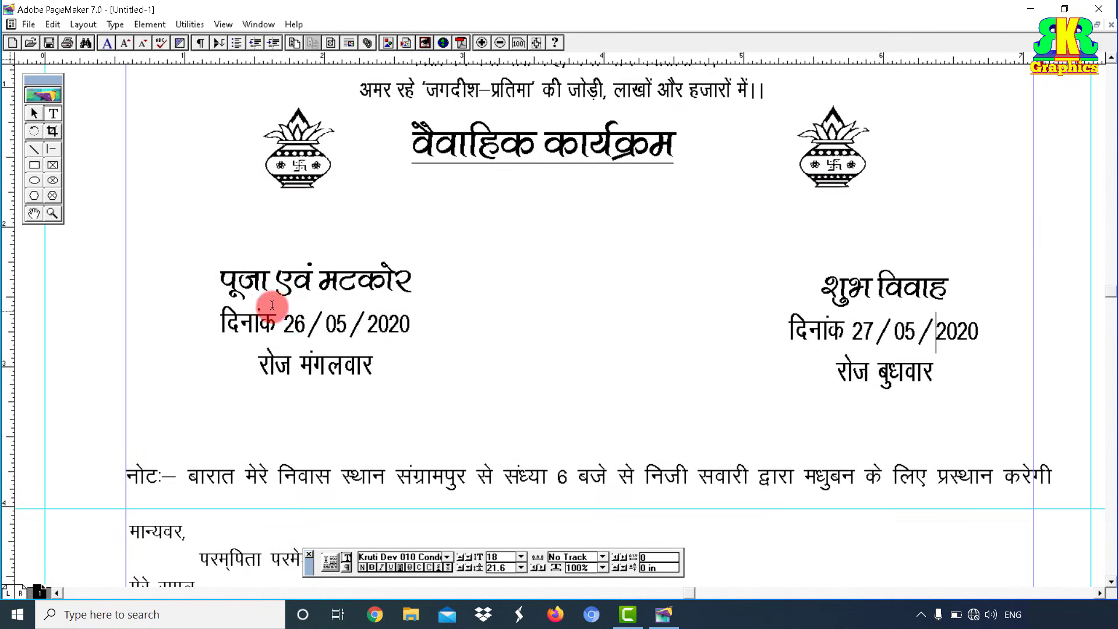
click(279, 303)
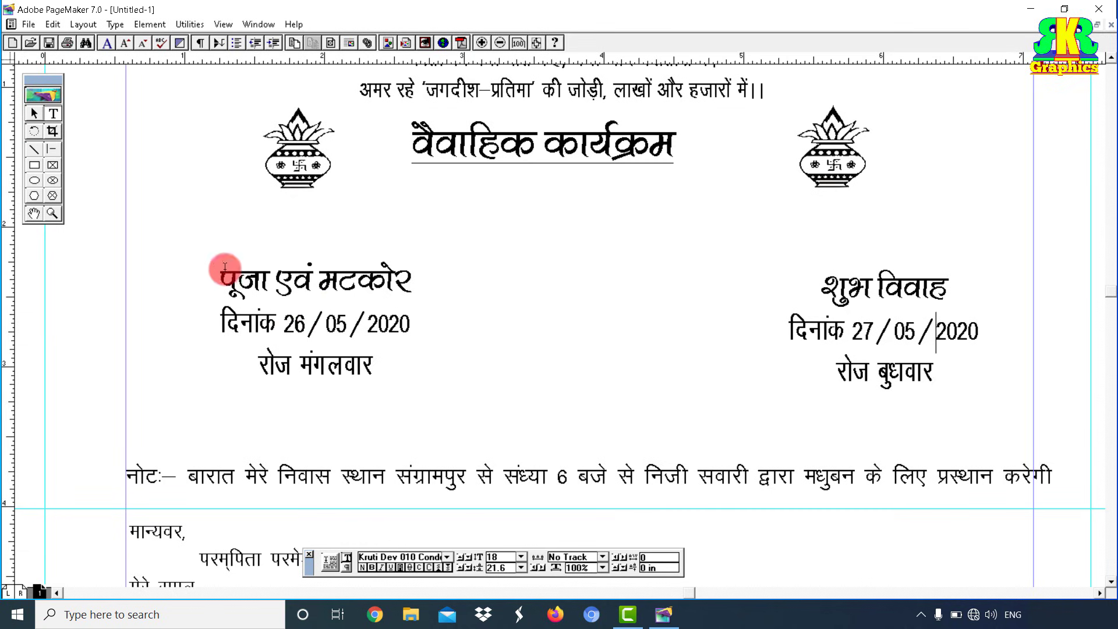
click(34, 114)
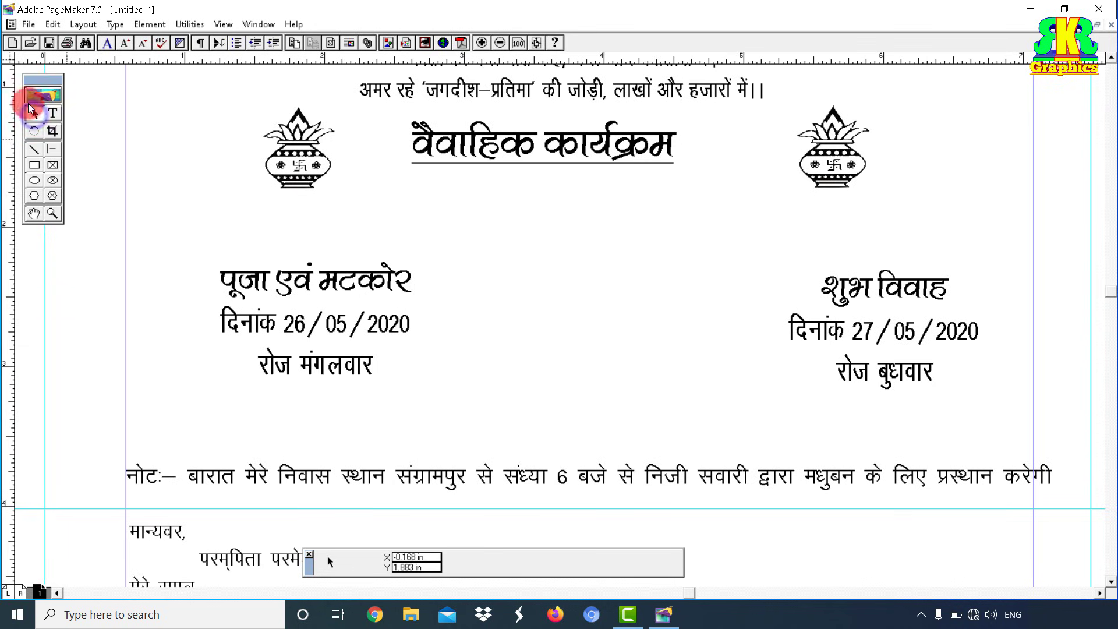
click(21, 24)
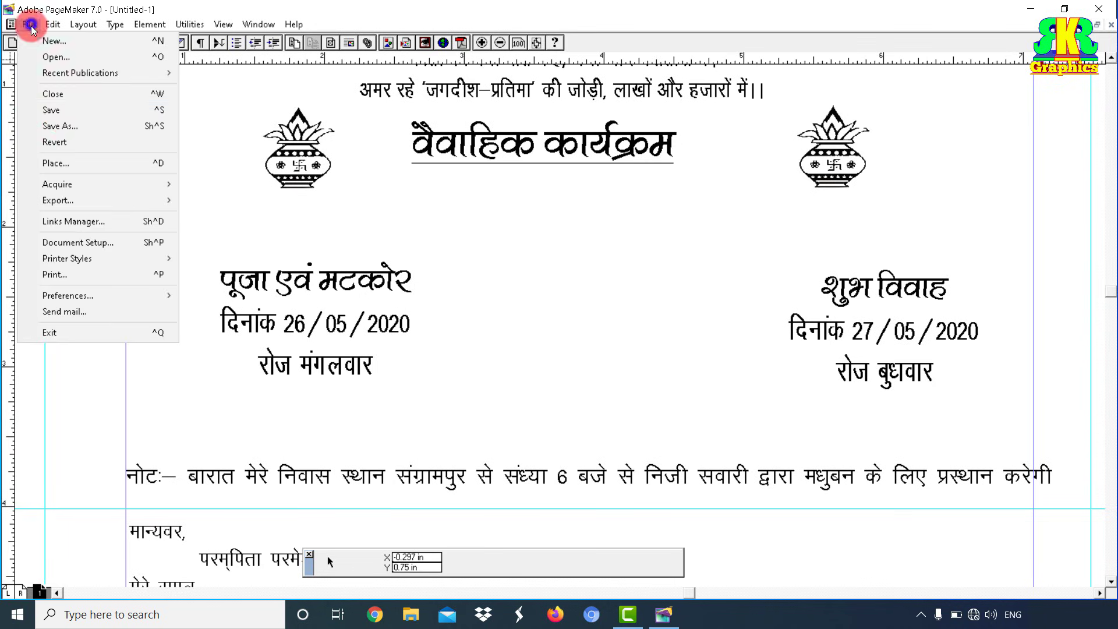
Step: Place the f3 ornate frame from the LOGO folder over the left पूजा एवं मटकोर block
click(74, 165)
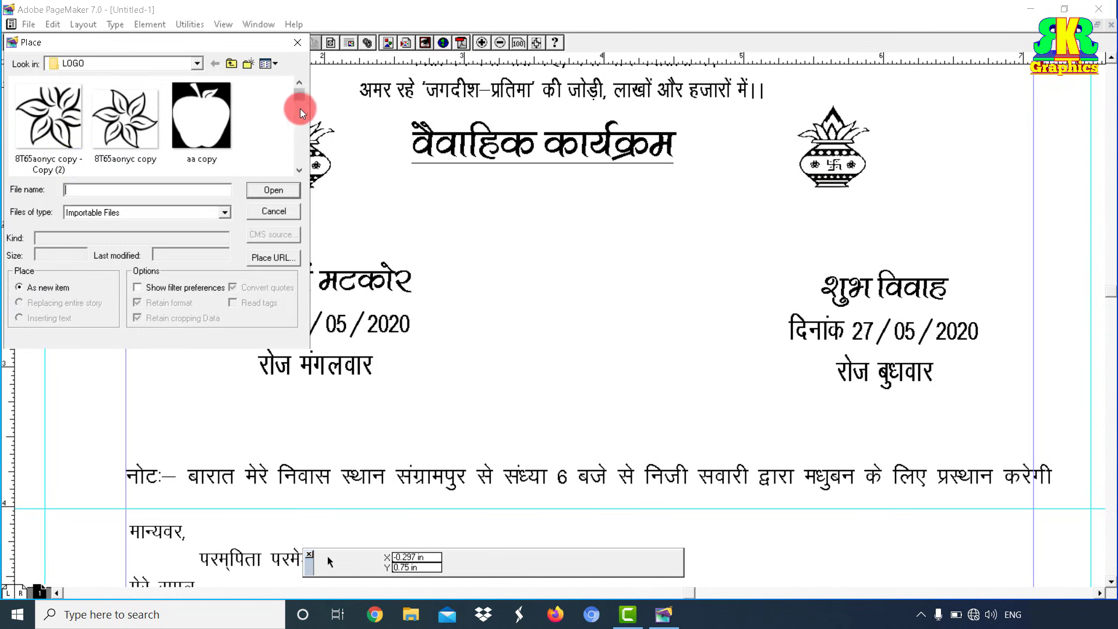
click(298, 121)
click(299, 125)
click(300, 133)
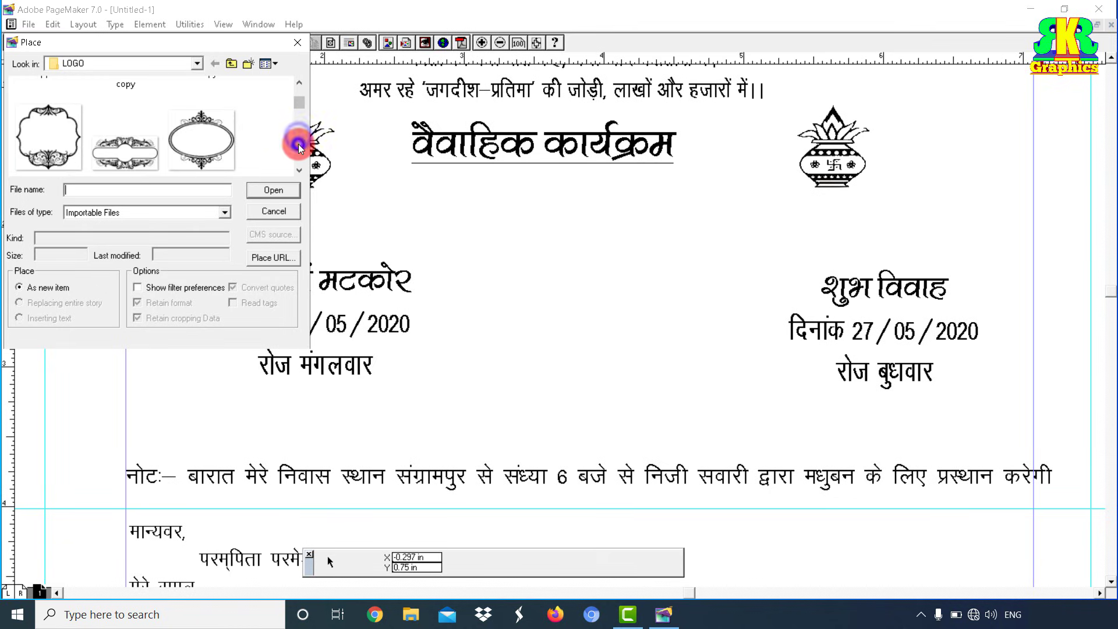
click(299, 148)
click(299, 147)
click(298, 147)
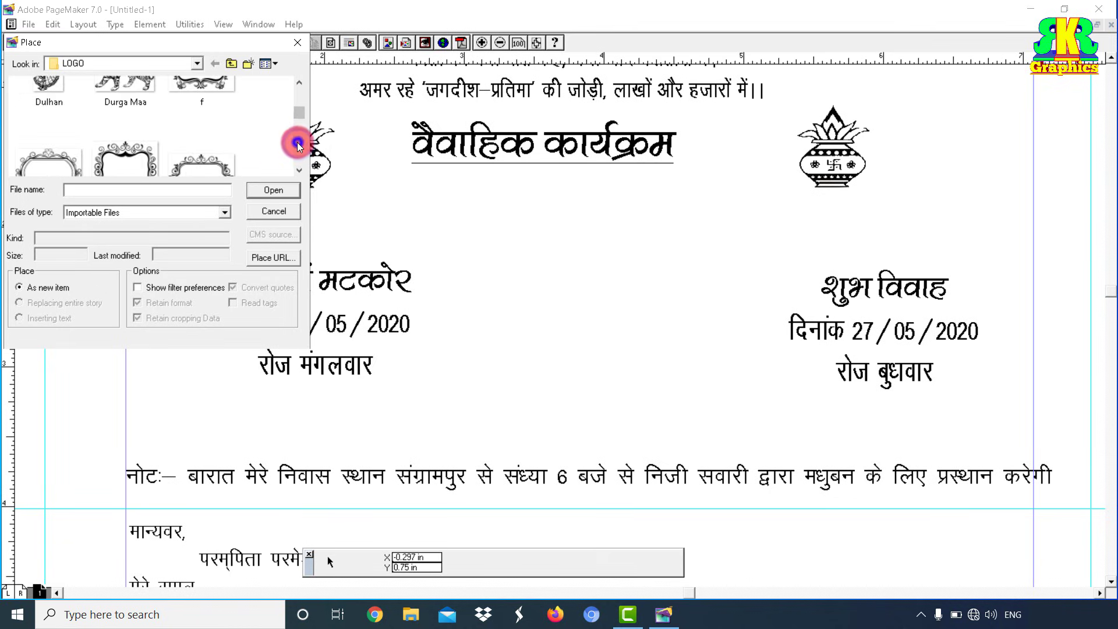
click(298, 148)
click(299, 83)
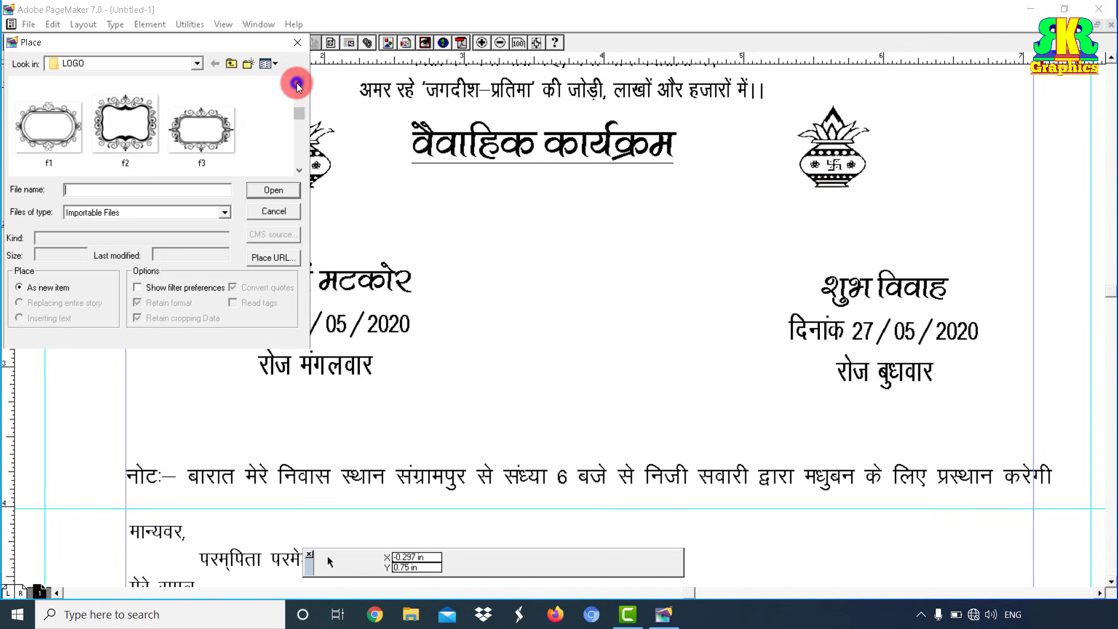
click(212, 106)
click(201, 129)
click(279, 192)
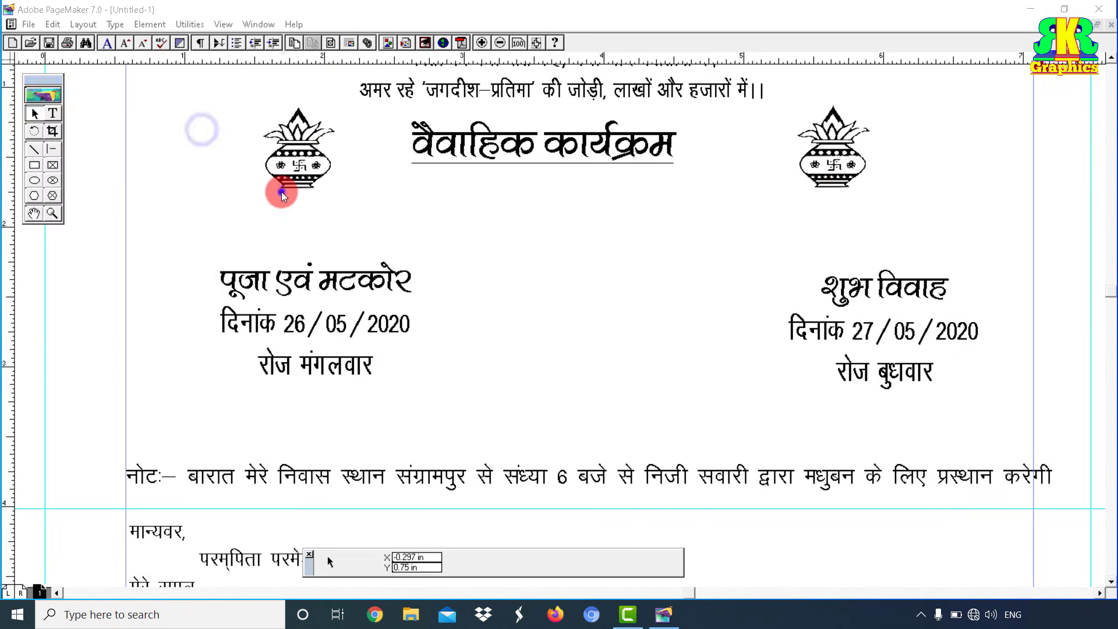
drag(156, 218, 451, 416)
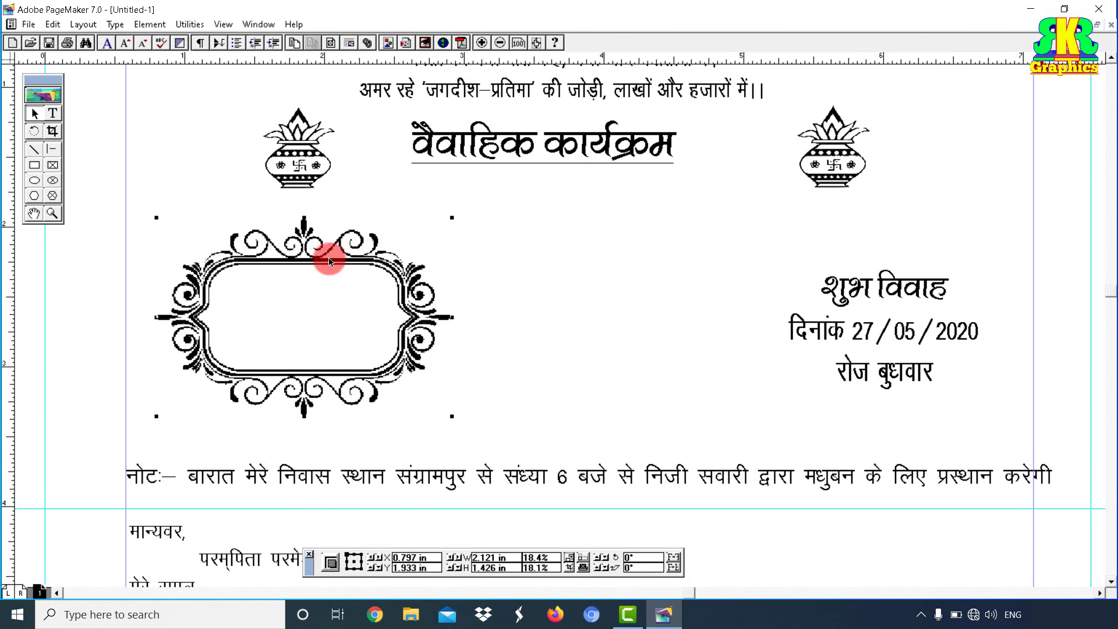
Step: Send the ornate frame behind the पूजा एवं मटकोर text and enlarge it
click(152, 25)
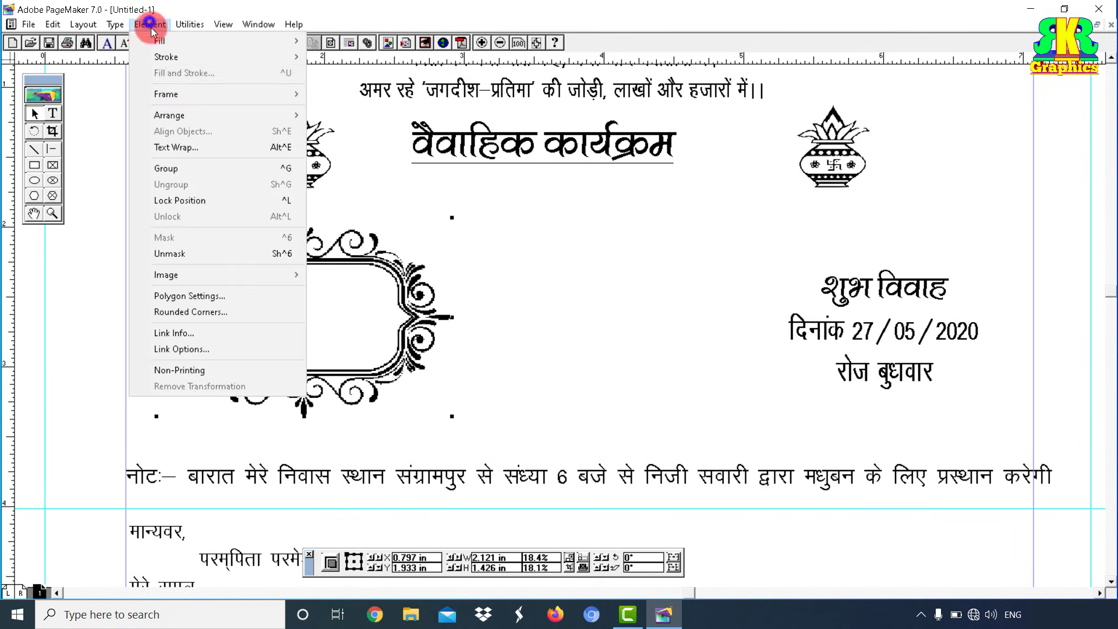
mouse_move(170, 114)
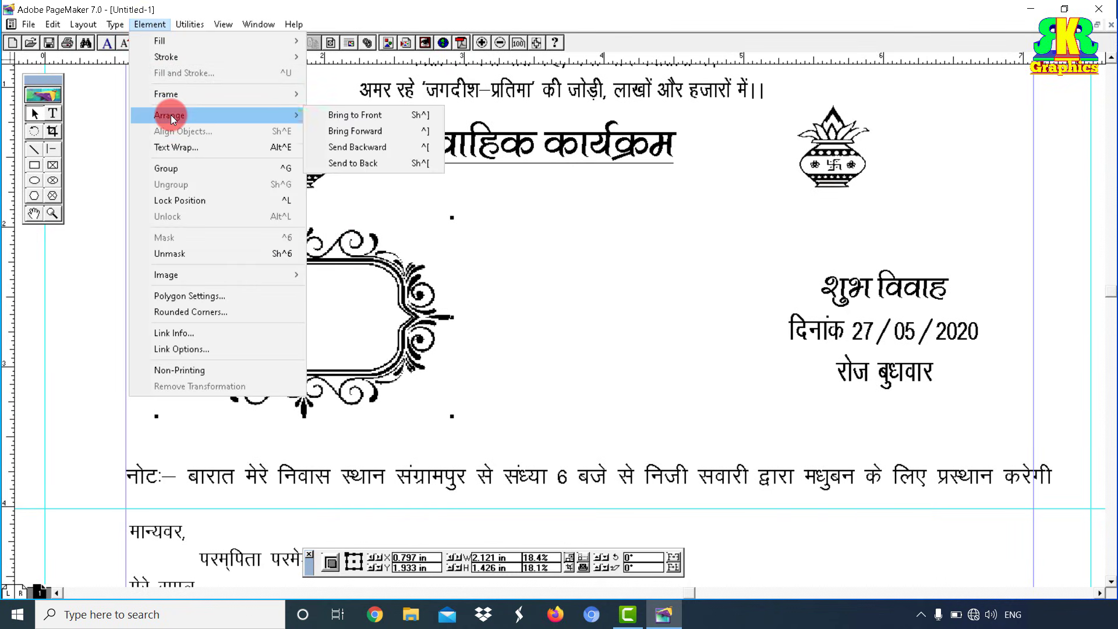
click(365, 164)
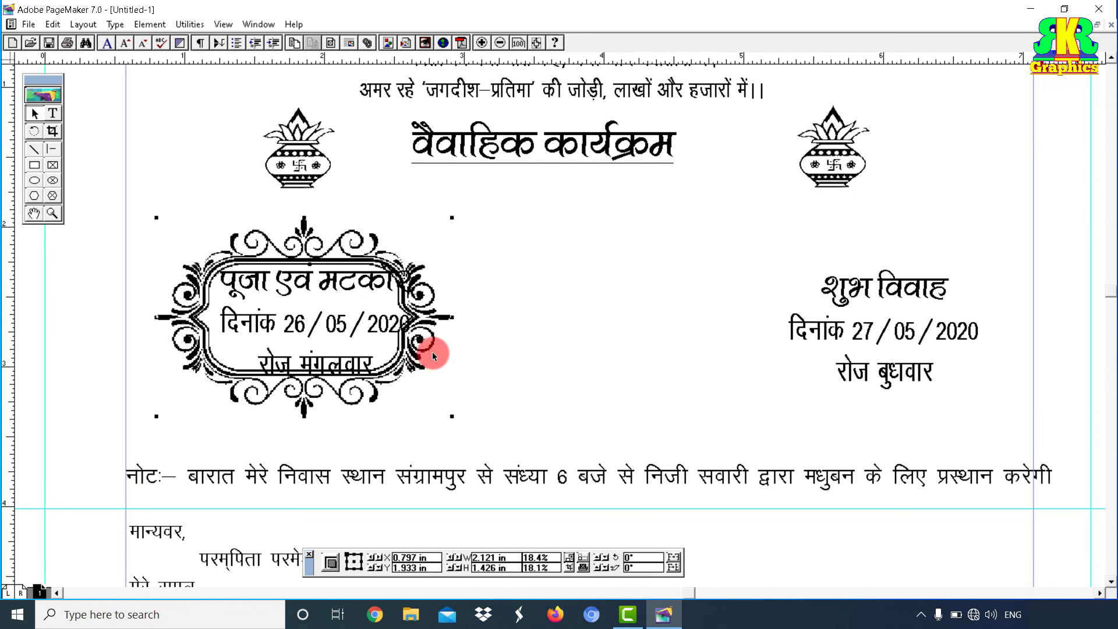
drag(452, 417, 480, 424)
drag(480, 217, 486, 198)
Step: Nudge the पूजा एवं मटकोर text block so it sits centred inside the frame
click(504, 287)
click(343, 313)
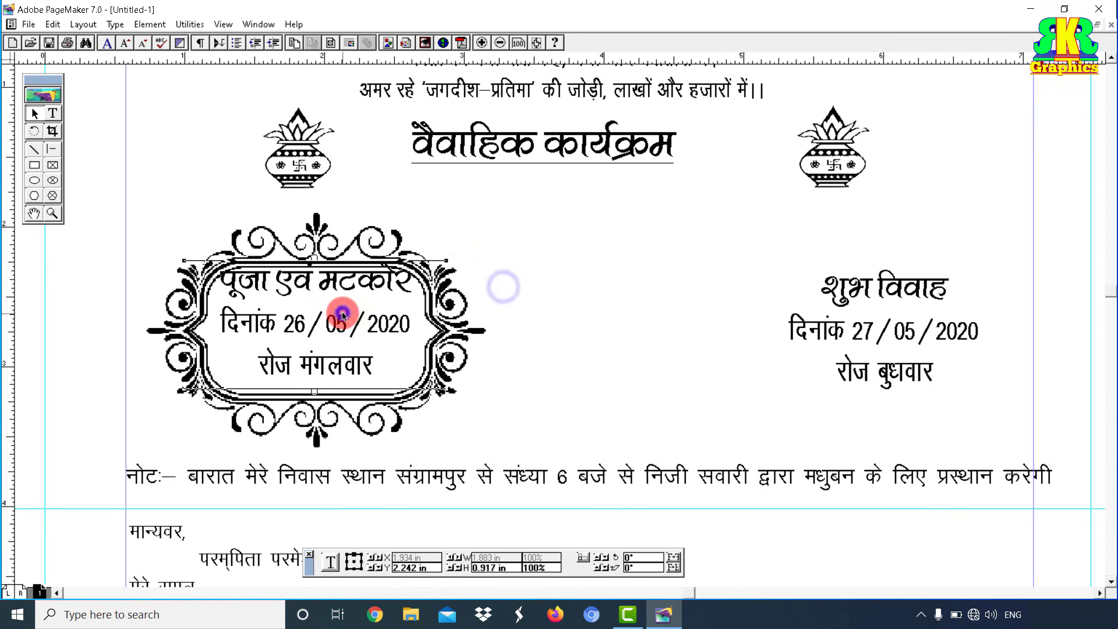
key(Down)
key(Down)
key(Down)
key(Down)
key(Down)
key(Down)
key(Down)
key(Down)
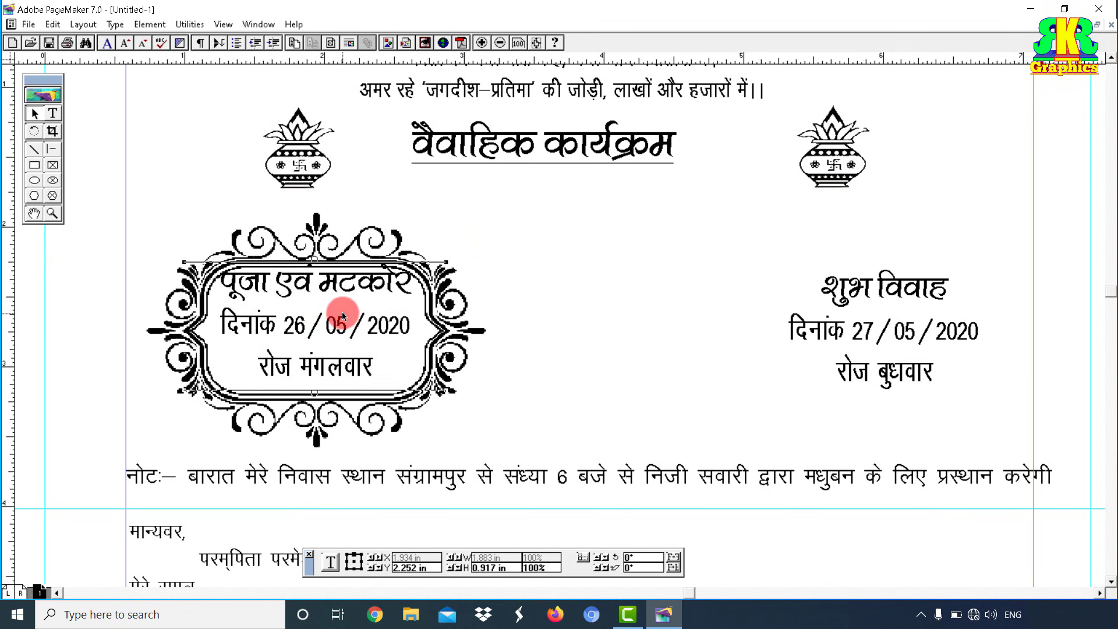
key(Down)
key(Down)
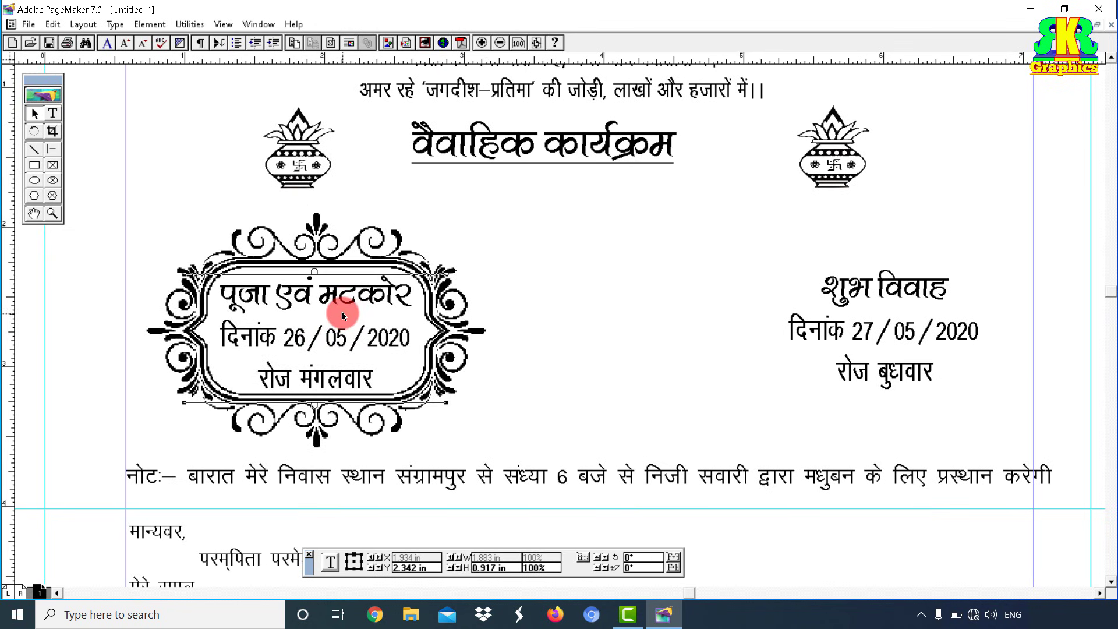
key(Up)
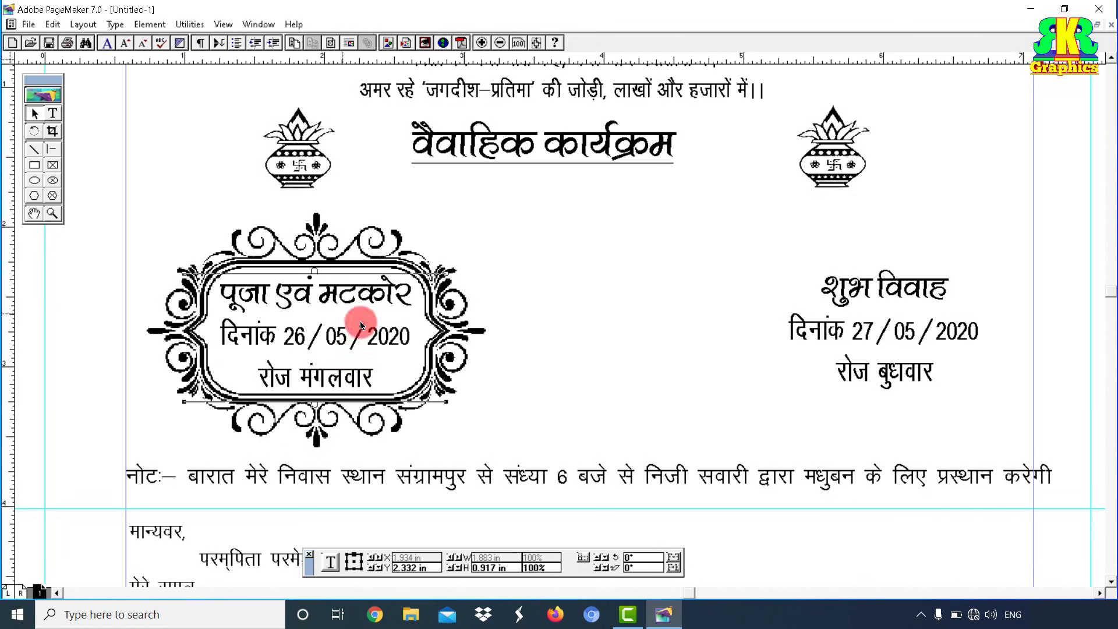
click(528, 372)
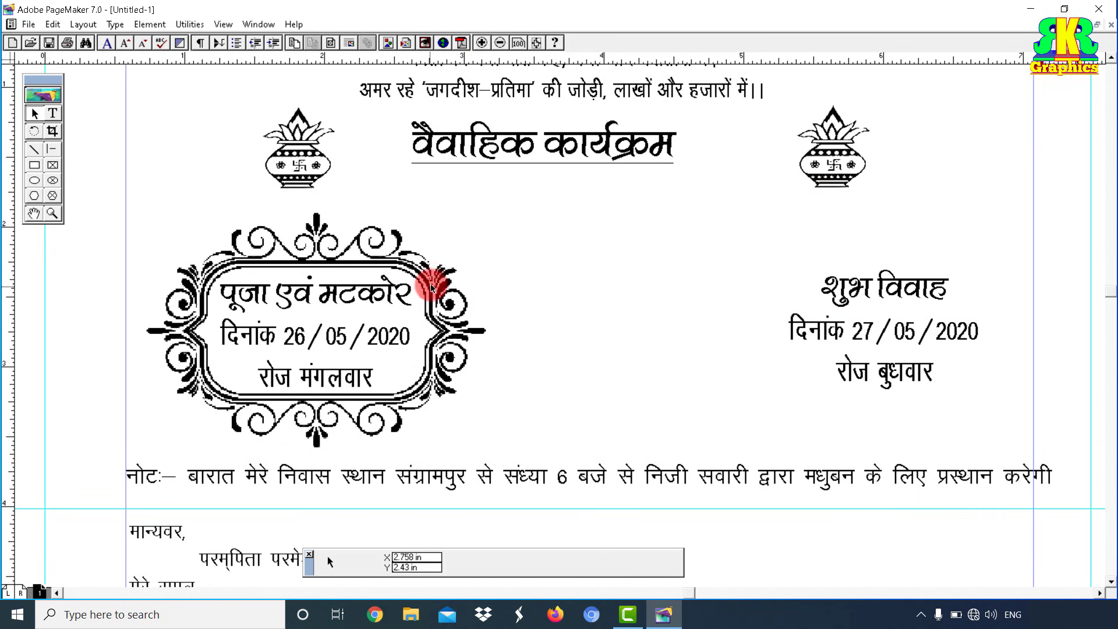
click(446, 289)
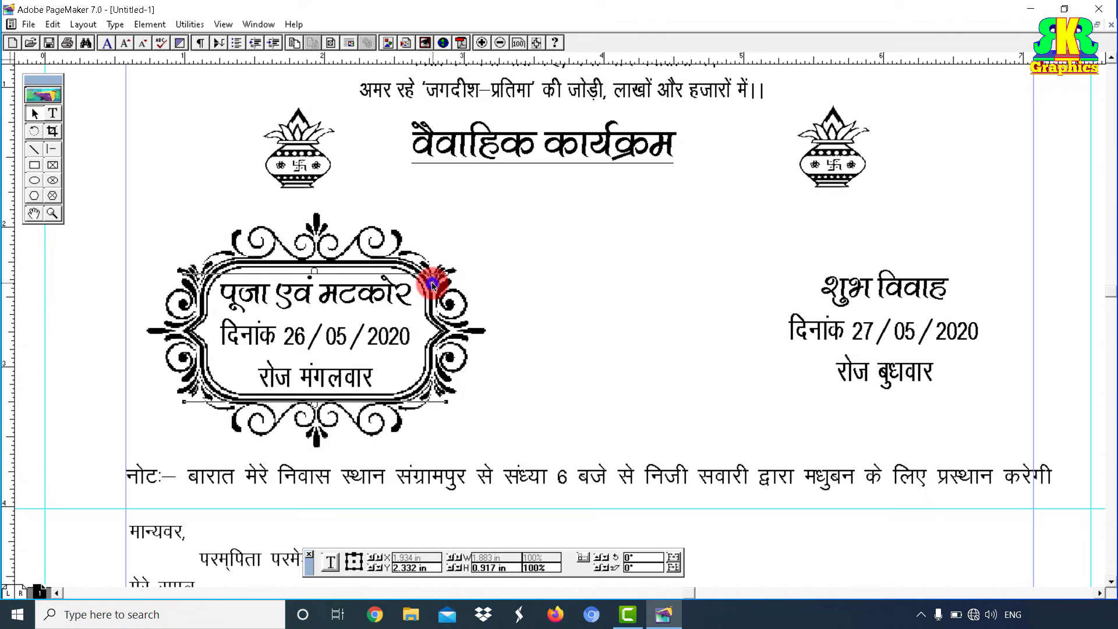
click(387, 236)
Step: Paste a copy of the ornate frame behind the शुभ विवाह date text
right_click(414, 258)
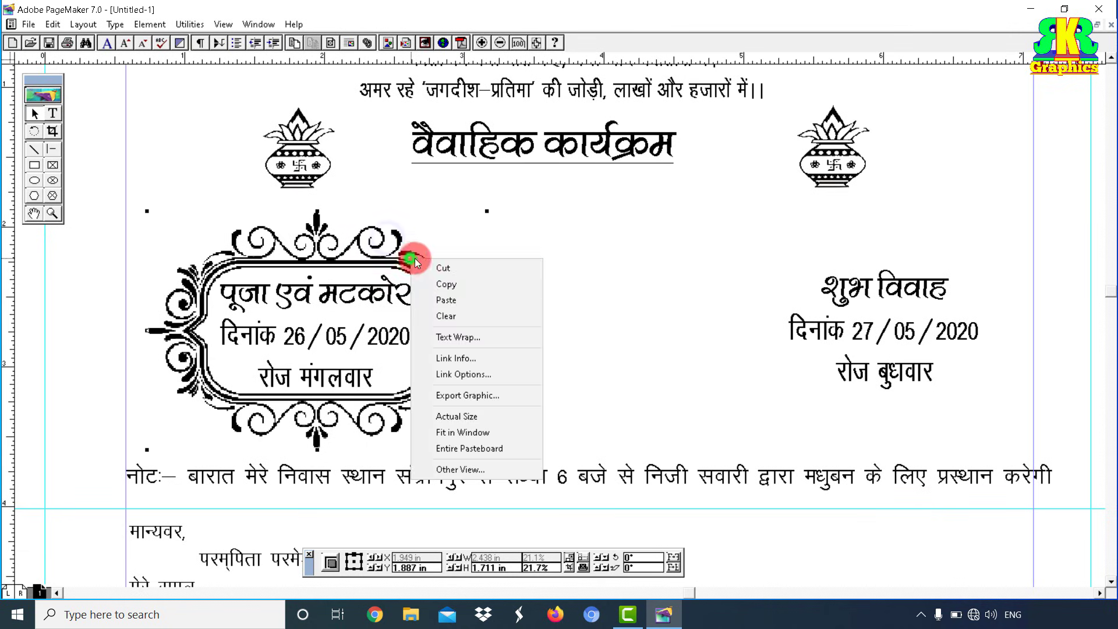
click(451, 284)
right_click(785, 254)
click(822, 300)
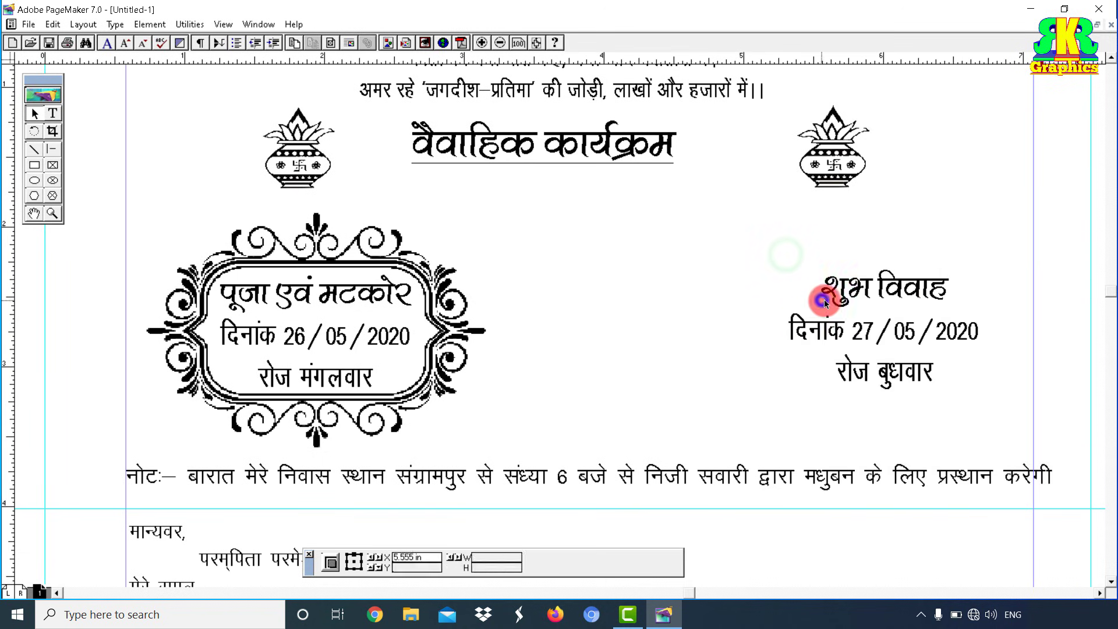
drag(878, 313, 833, 290)
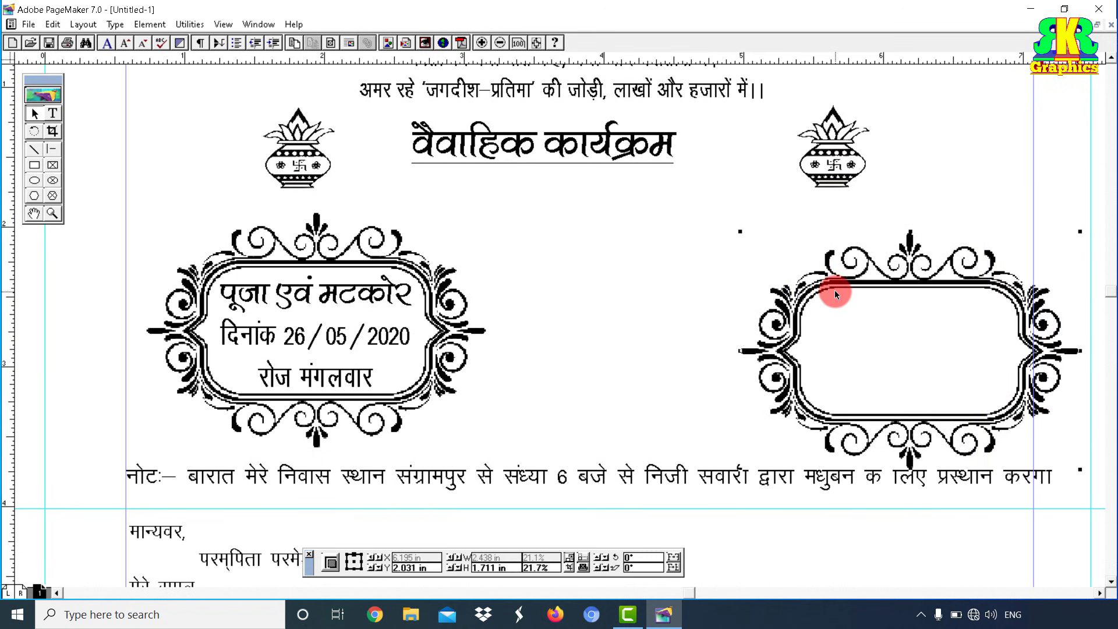
click(150, 24)
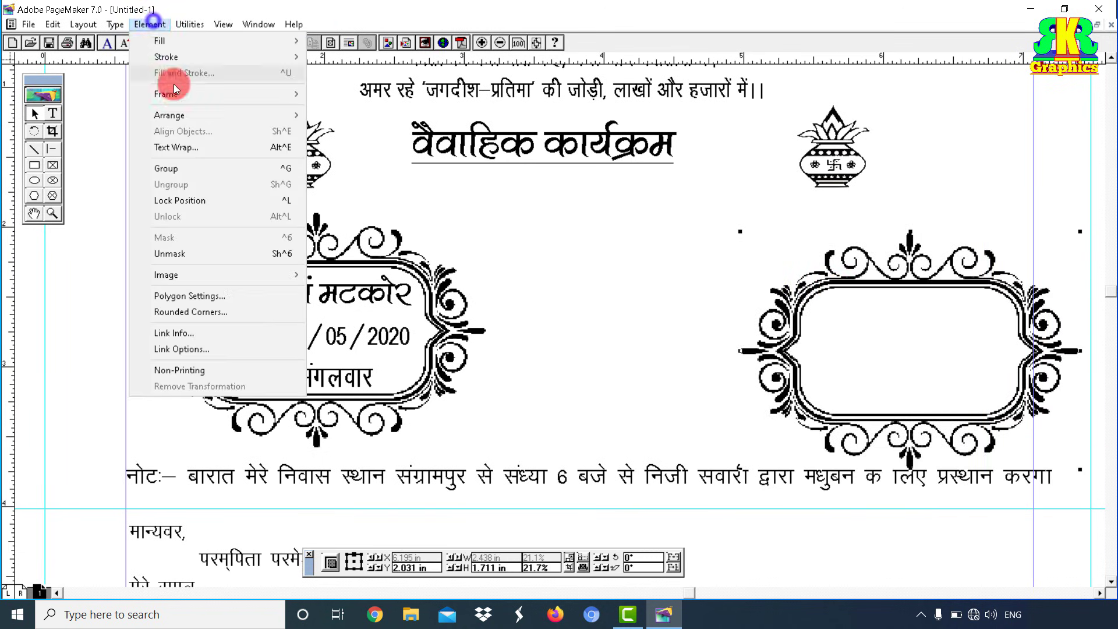
mouse_move(180, 113)
click(361, 163)
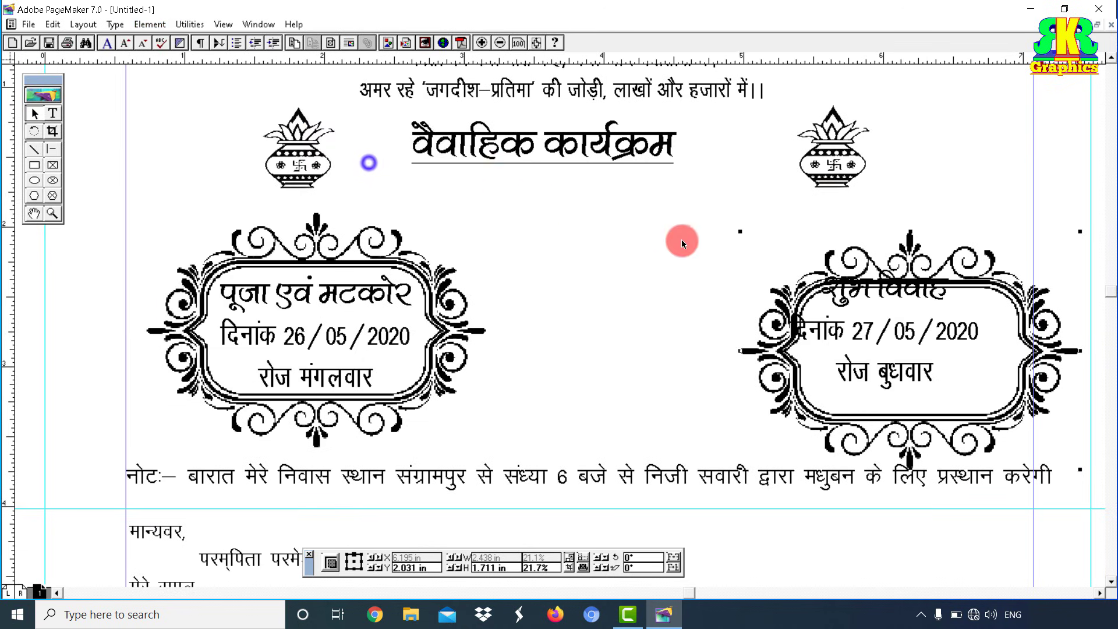
drag(791, 280, 737, 281)
Step: Align the right frame with the left one using a horizontal ruler guide
drag(530, 56, 523, 446)
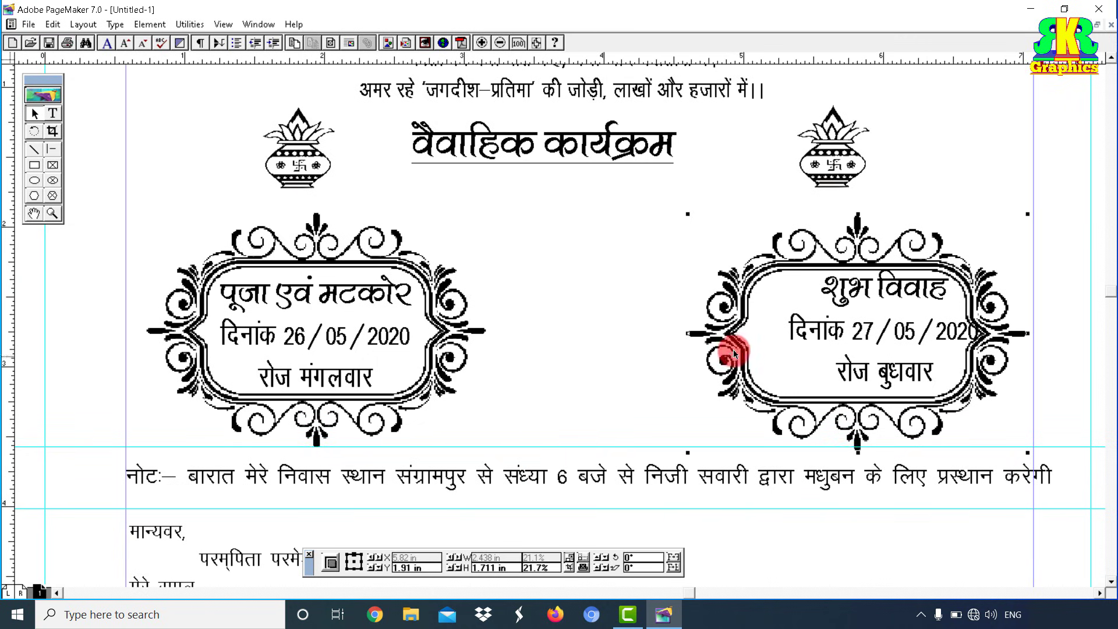
key(Left)
key(Left)
key(Left)
key(Left)
key(Left)
key(Left)
key(Left)
key(Left)
key(Left)
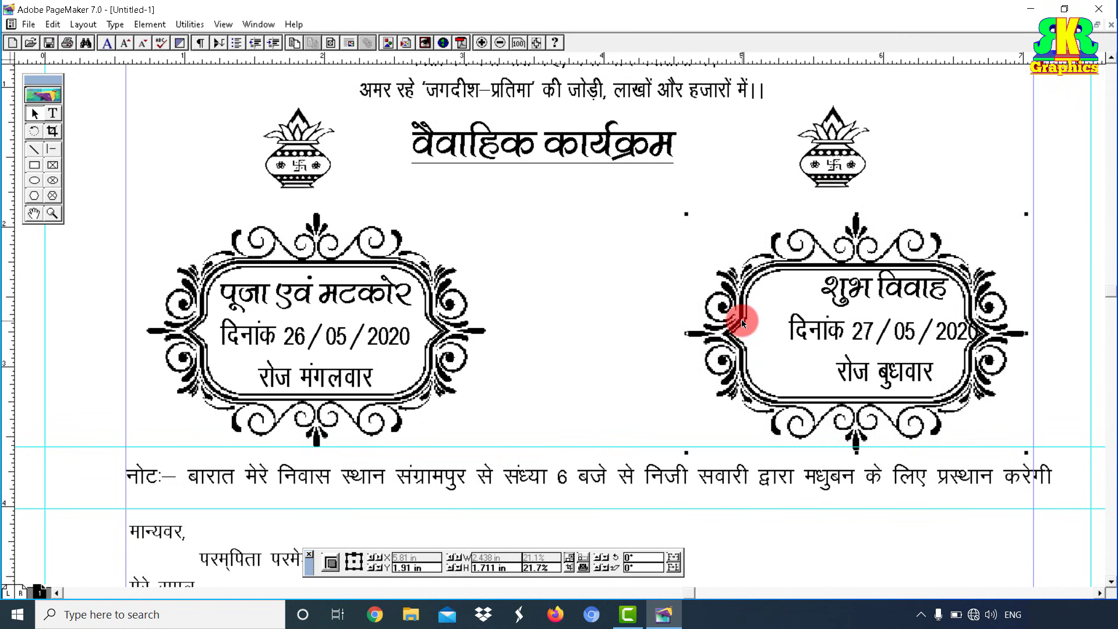
key(Left)
key(Left)
key(Left)
key(Left)
key(Left)
key(Left)
key(Left)
key(Left)
key(Left)
key(Left)
key(Left)
key(Left)
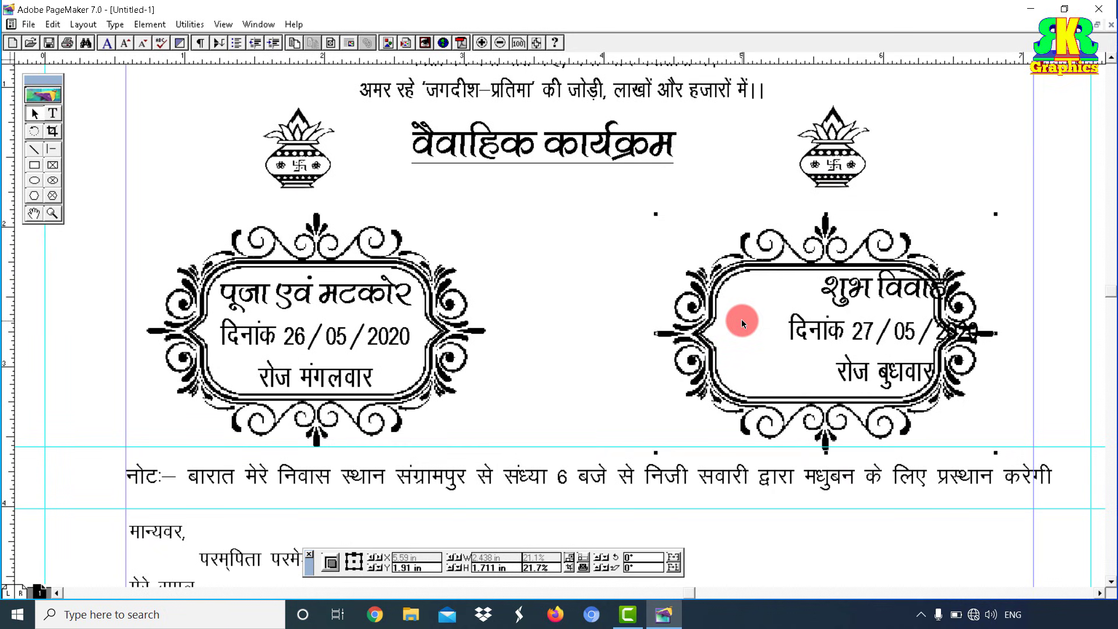
key(Right)
key(Right)
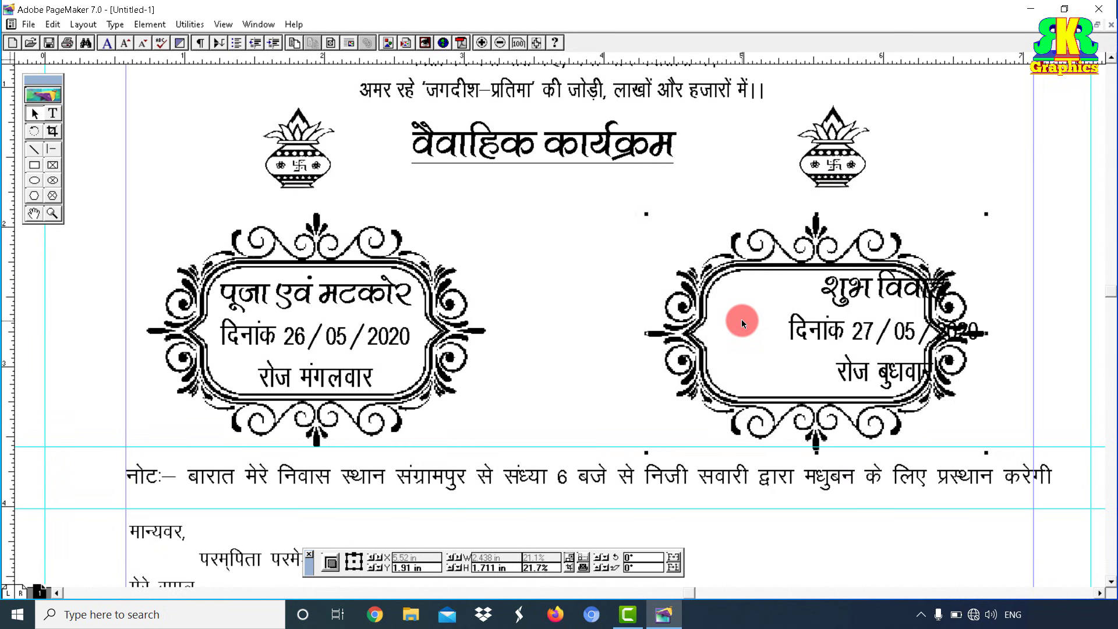
key(Up)
key(Up)
key(Up)
key(Up)
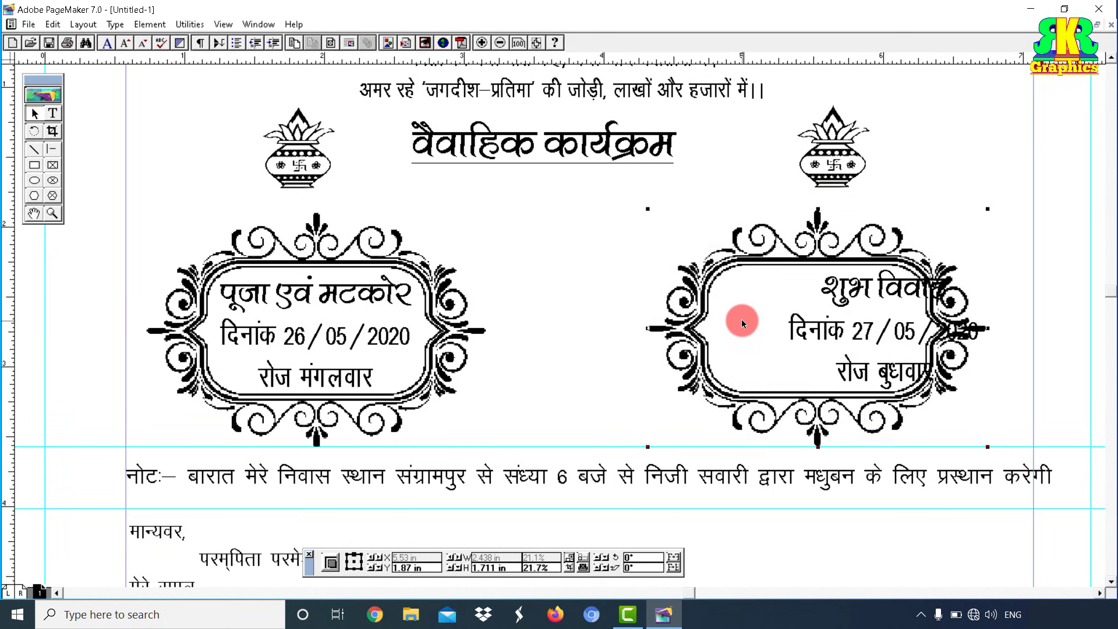
Step: Centre the शुभ विवाह text block inside its frame and remove the guide
click(844, 324)
drag(844, 323, 804, 322)
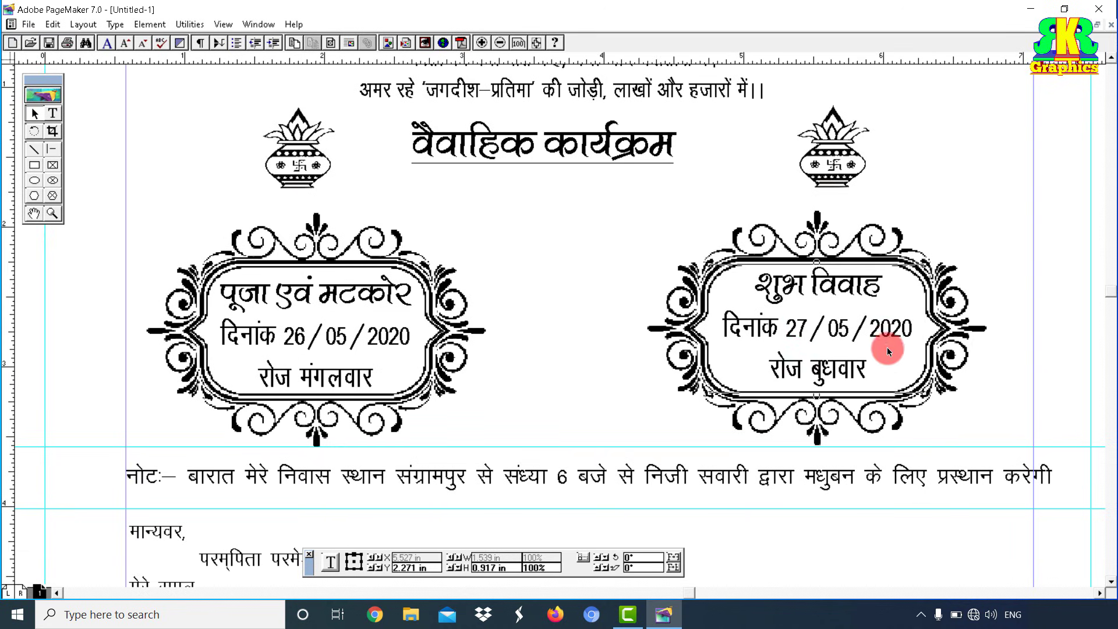
drag(661, 445, 749, 51)
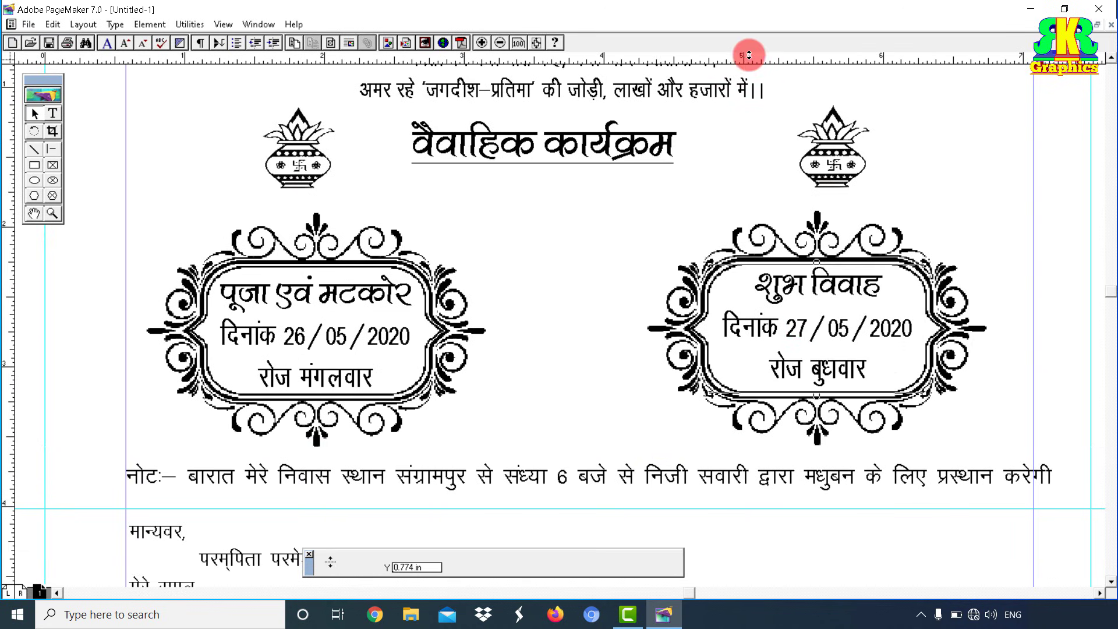
click(1033, 341)
click(1047, 274)
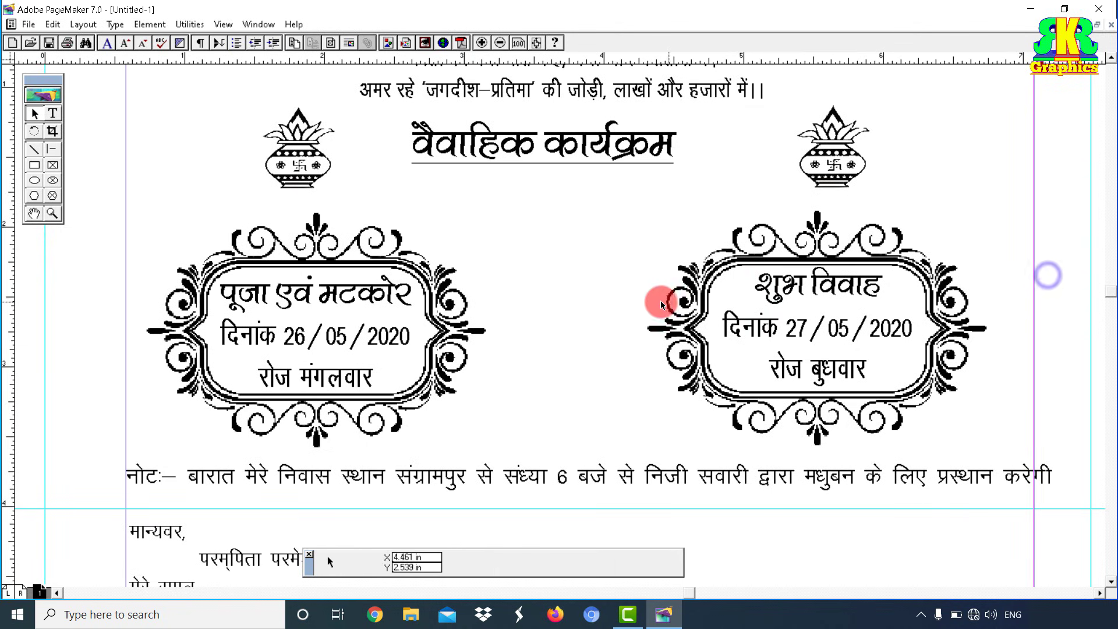
Step: Load the Ganesha graphic 'g' from the LOGO folder for placing
click(28, 25)
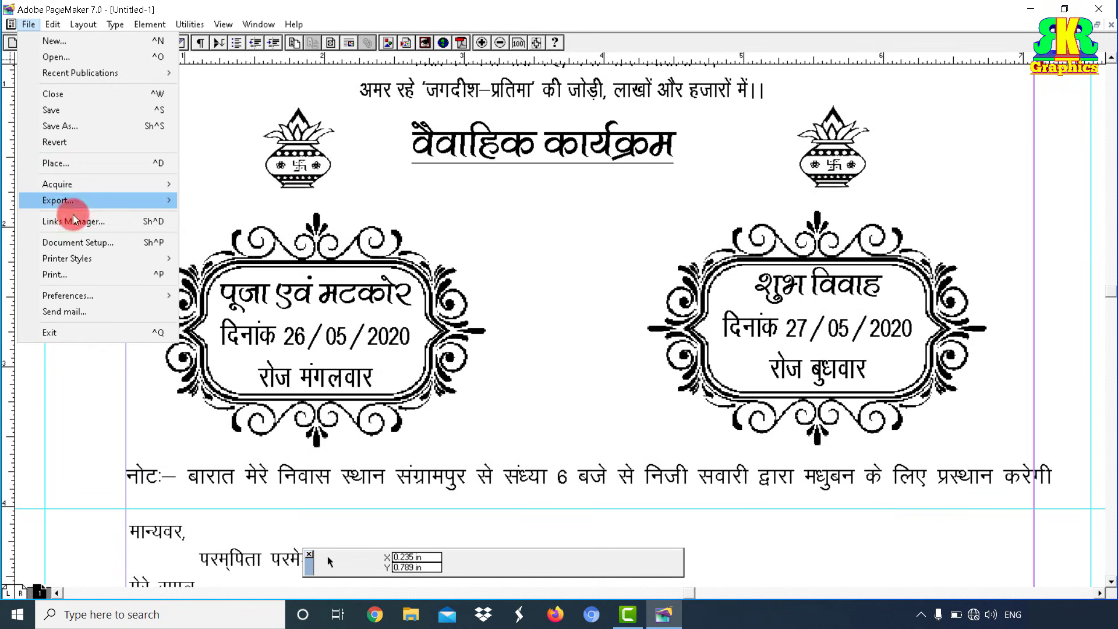
click(74, 165)
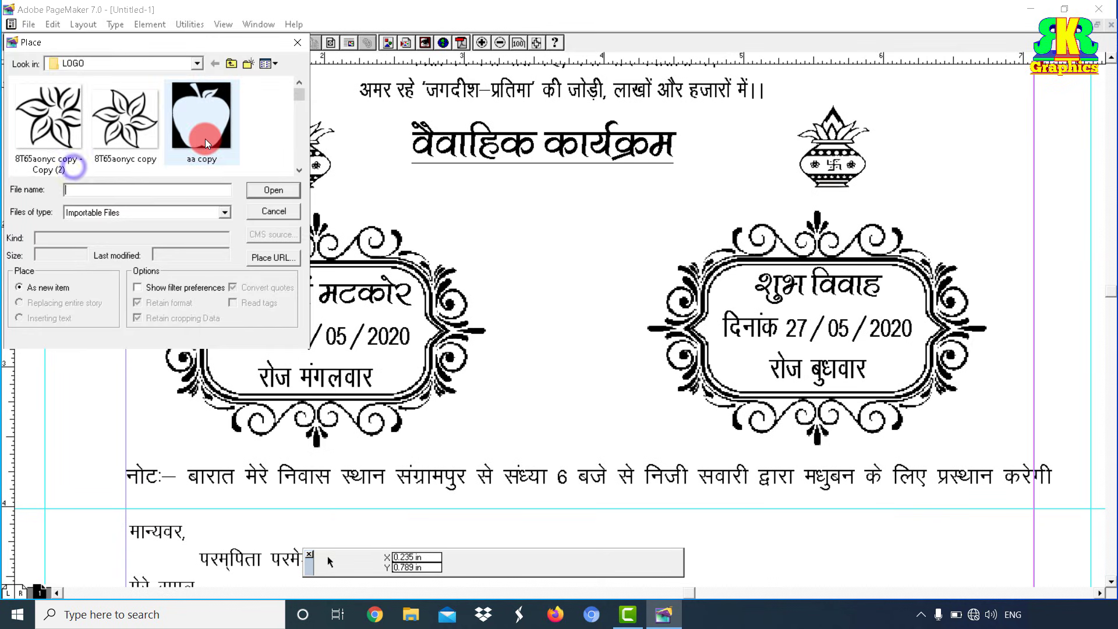
click(205, 139)
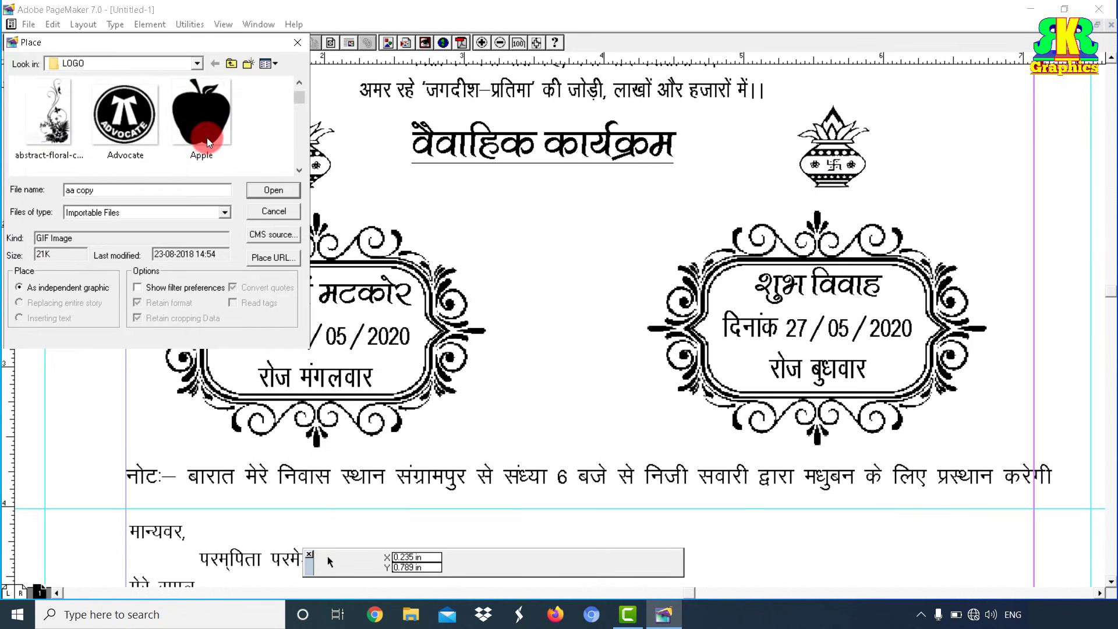
scroll(207, 138, down, 5)
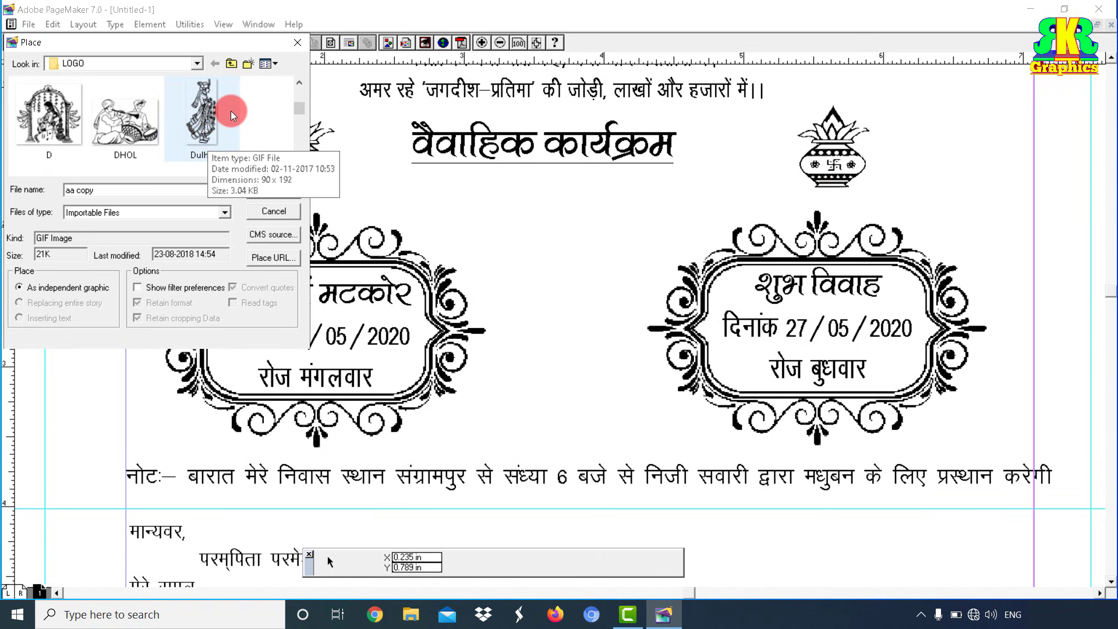
scroll(231, 110, down, 3)
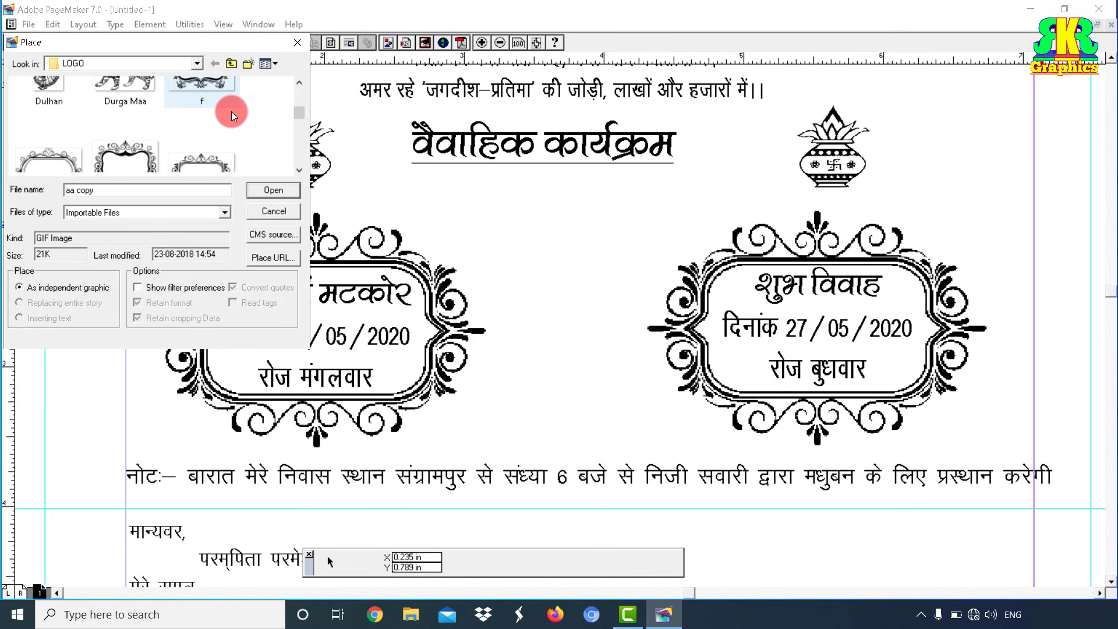
scroll(232, 111, down, 6)
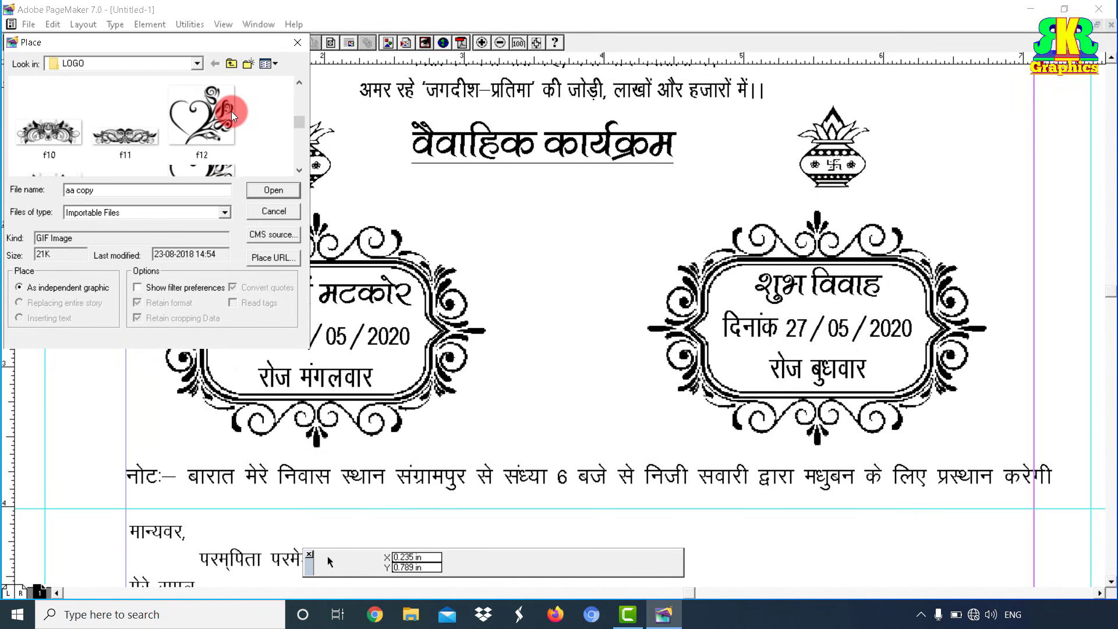
scroll(232, 110, down, 3)
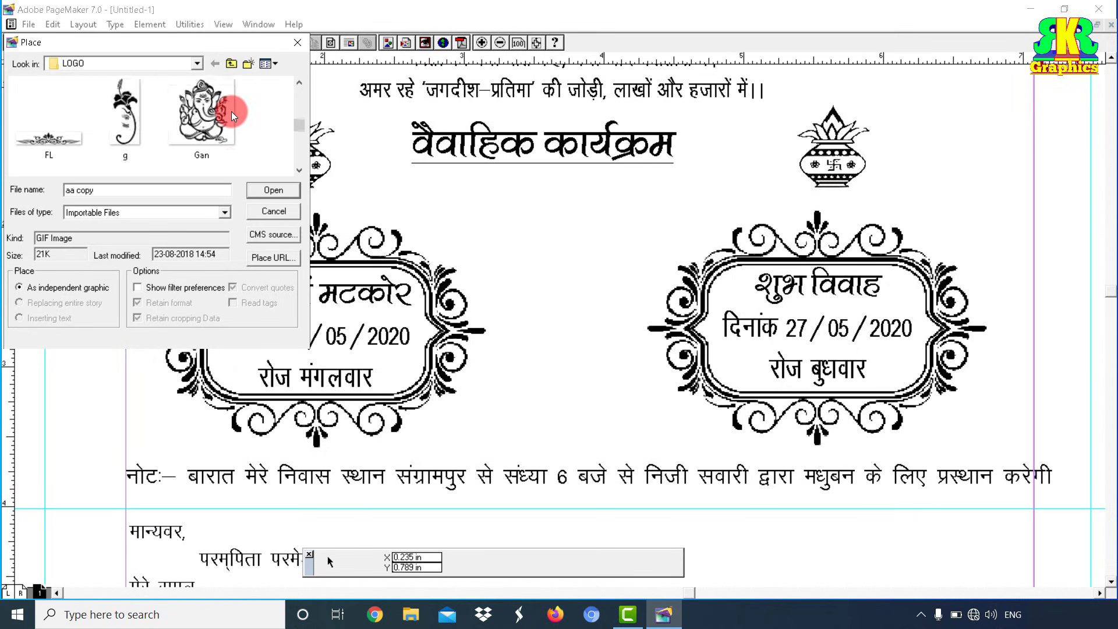
click(124, 121)
click(275, 191)
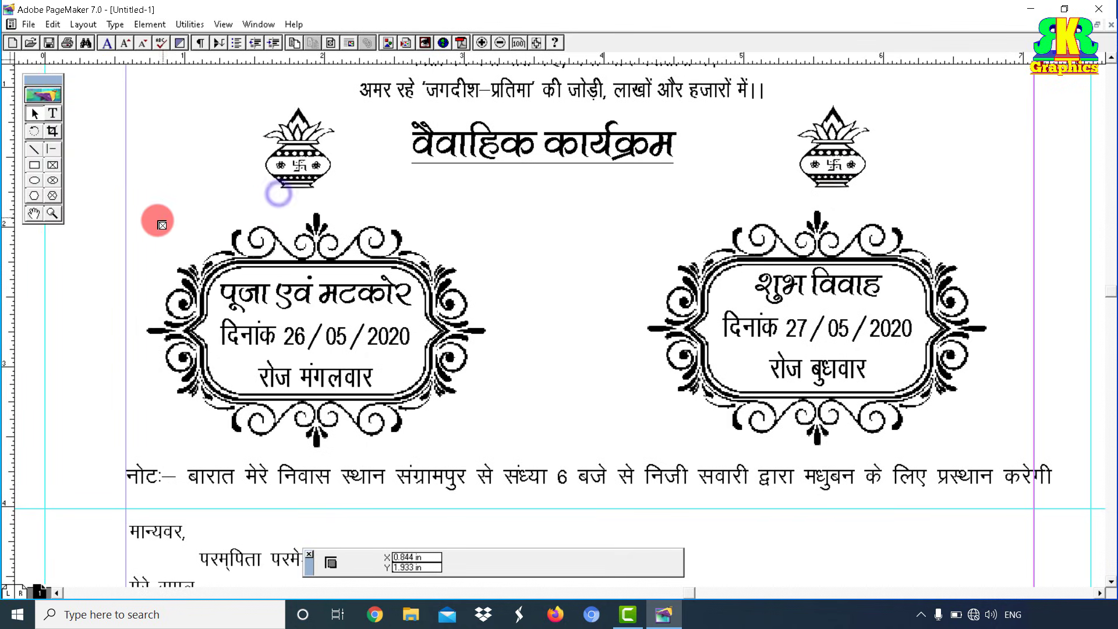
Step: Place the Ganesha left of the left frame, sized 0.699 × 1.262 in, with a base guide
drag(65, 245, 152, 414)
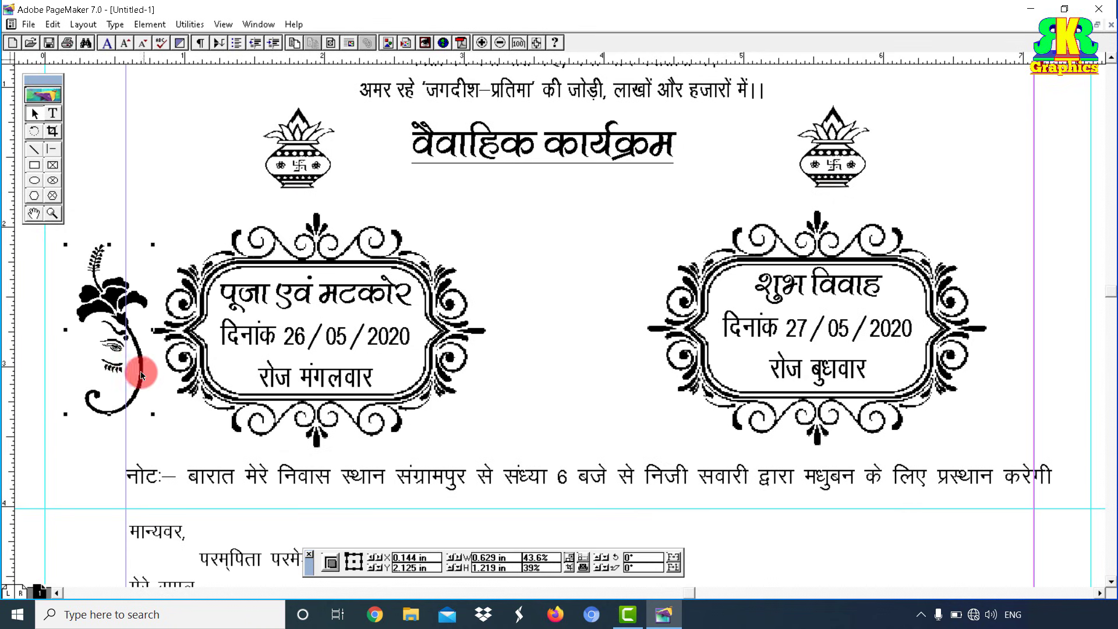
drag(115, 305, 102, 297)
drag(143, 236, 147, 231)
drag(117, 272, 109, 286)
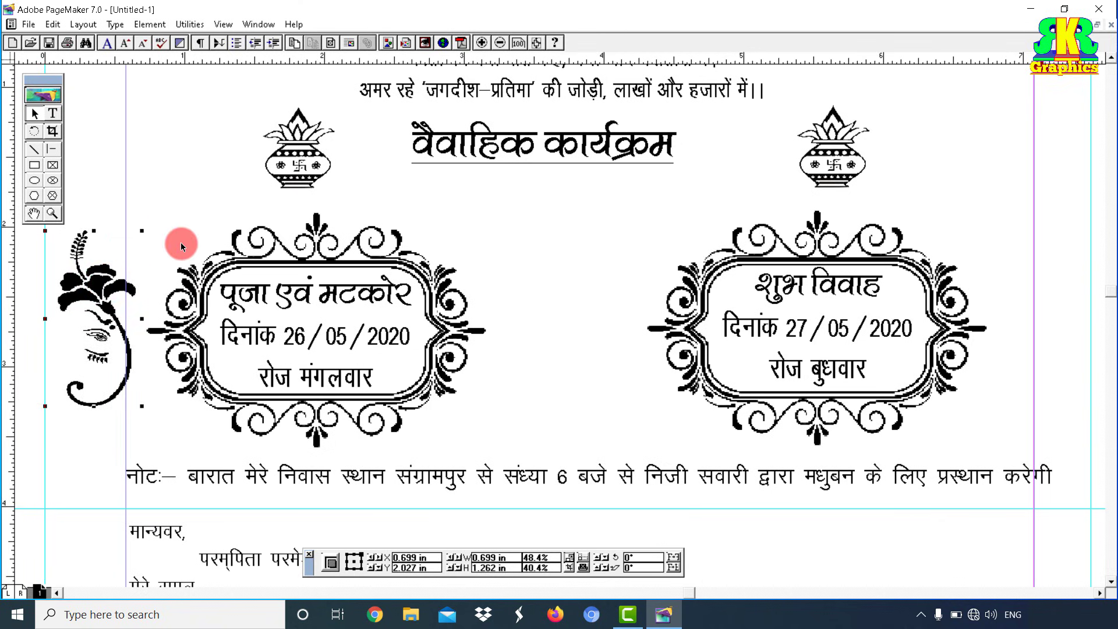
drag(214, 59, 205, 406)
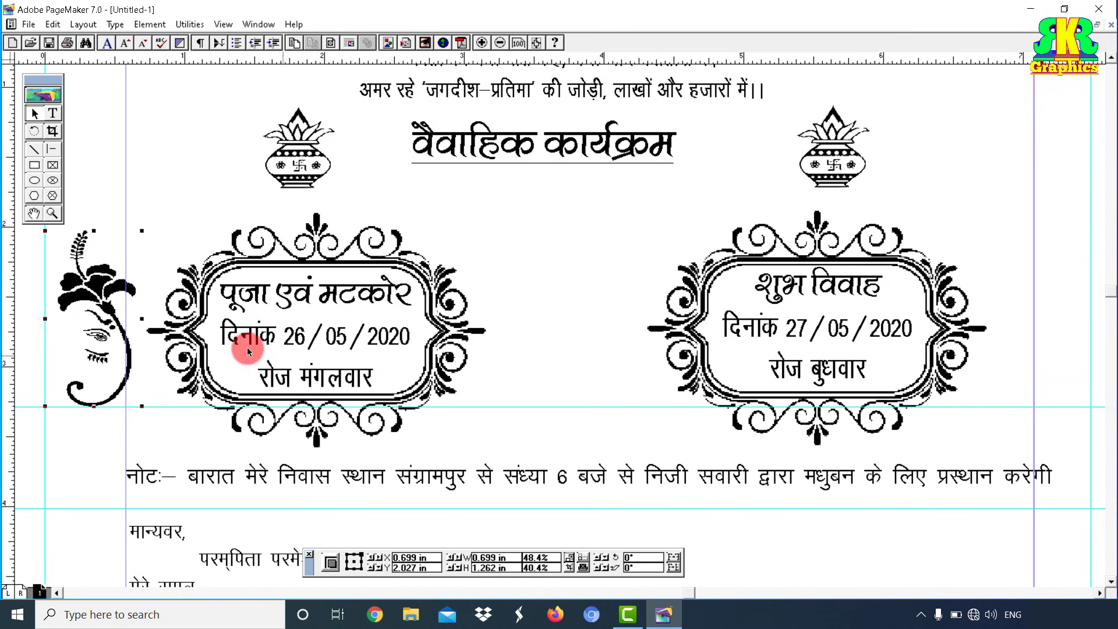
Step: Copy the Ganesha graphic and paste it at the right page edge
right_click(96, 287)
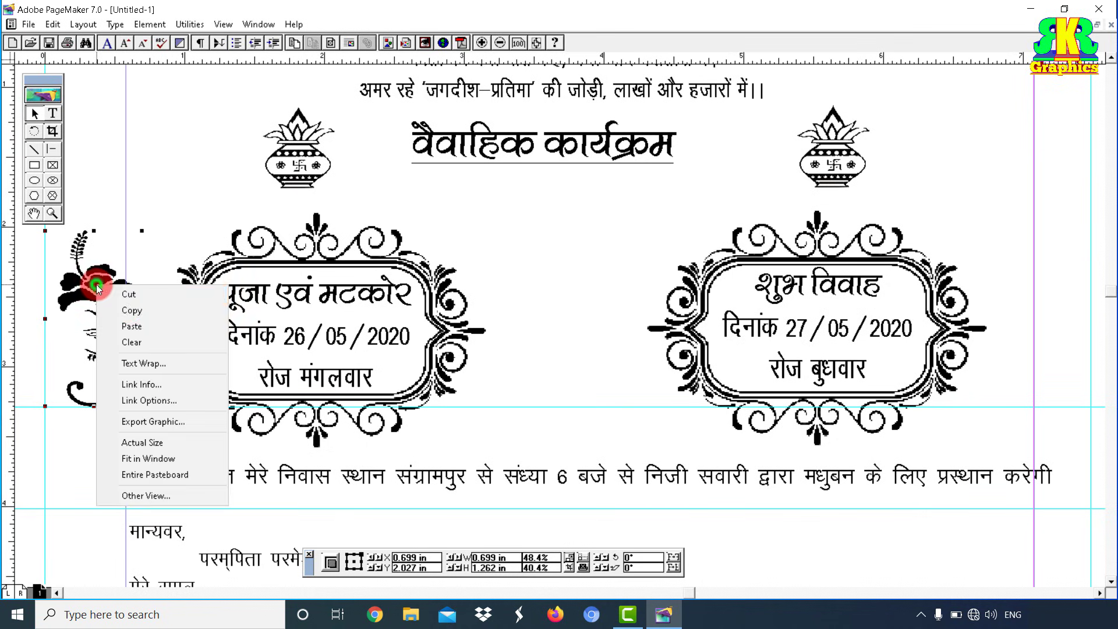
click(134, 310)
right_click(1008, 240)
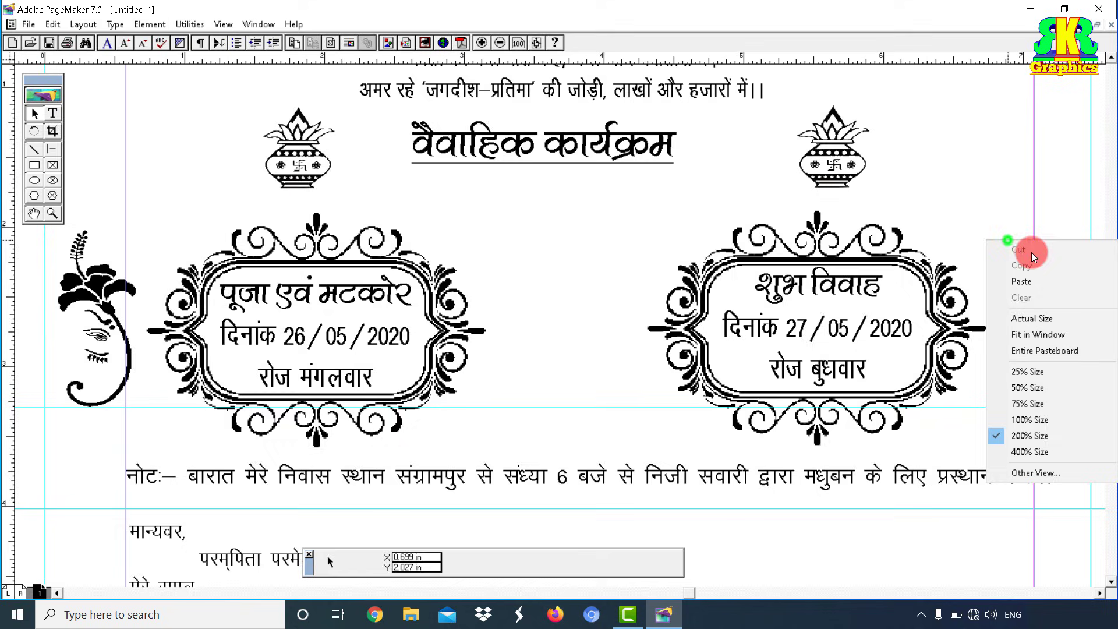
click(1036, 283)
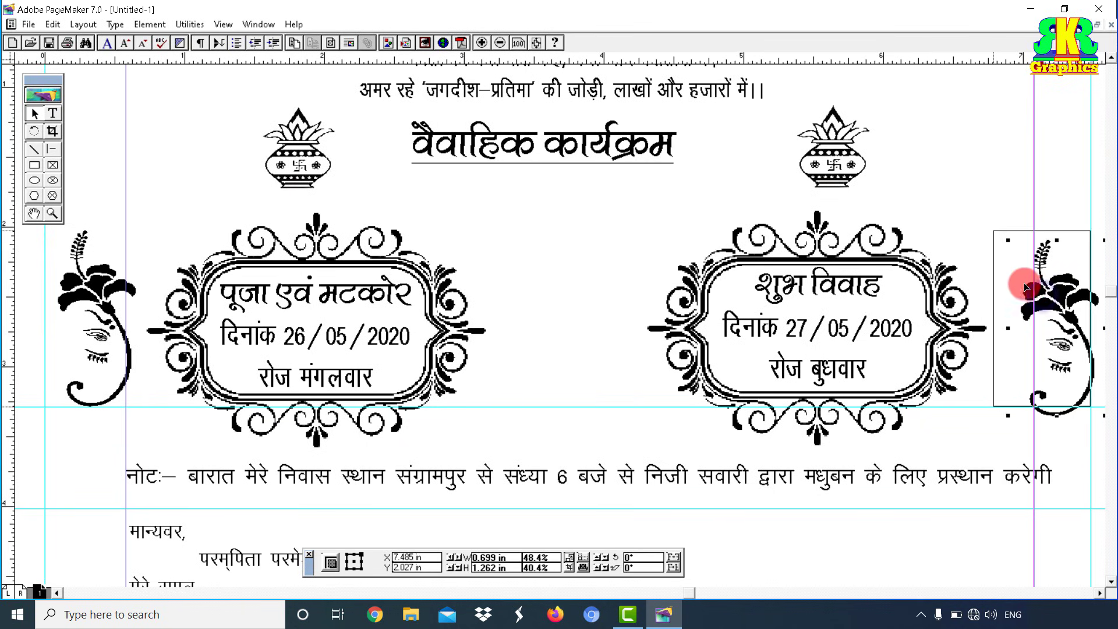
drag(1026, 293, 1026, 293)
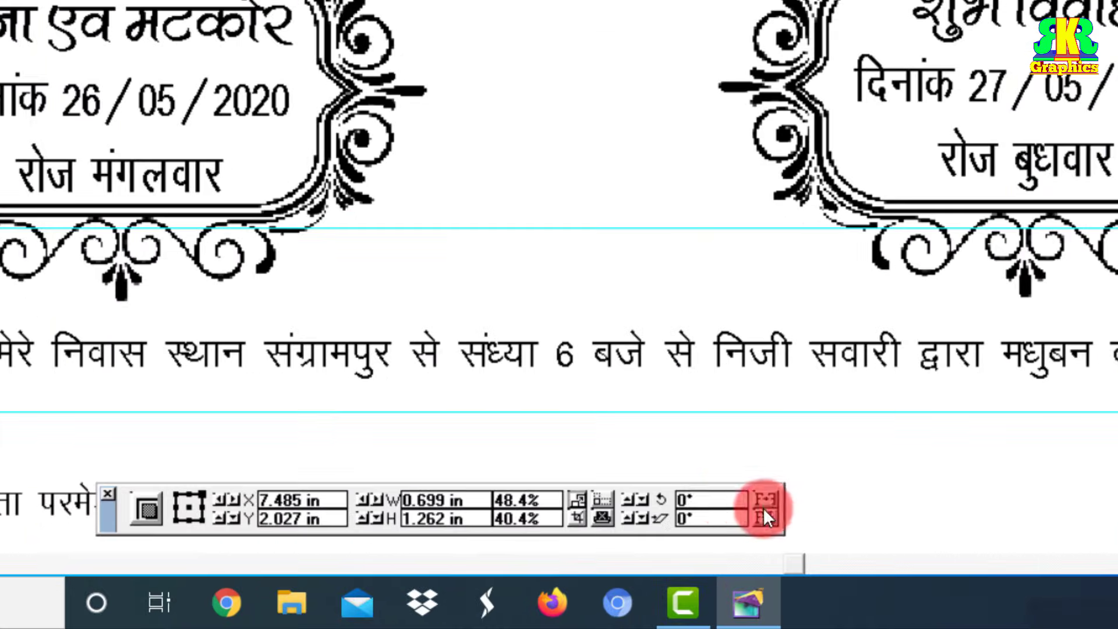
Step: Mirror the right Ganesha to face inward and position it beside the शुभ विवाह frame
click(674, 557)
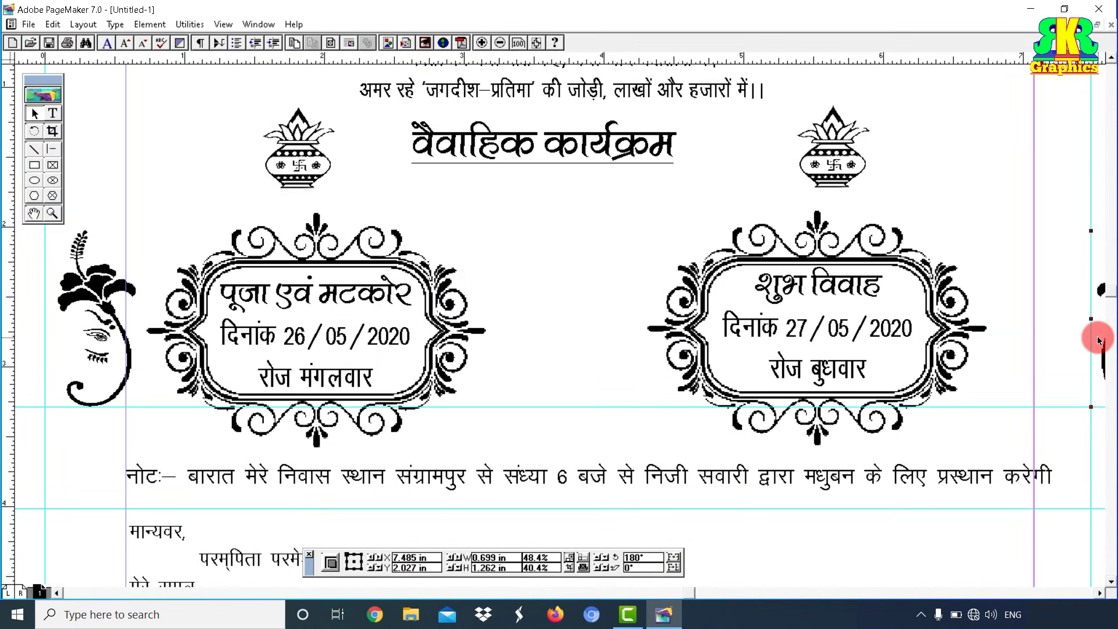
drag(1099, 340, 1006, 342)
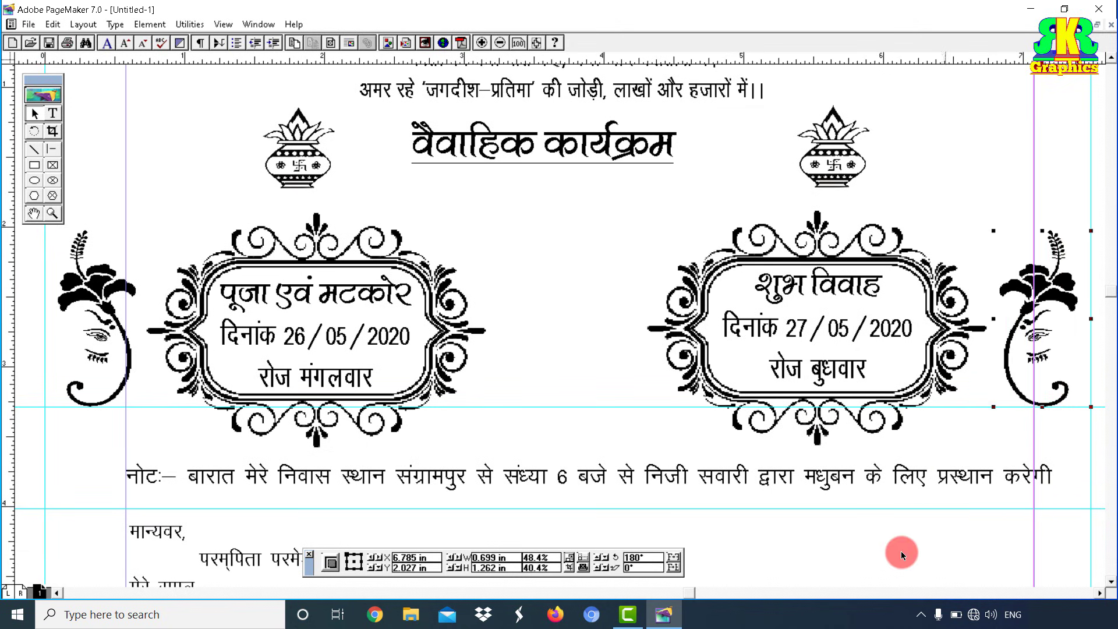
click(674, 557)
click(679, 557)
key(Right)
key(Right)
key(Right)
key(Right)
key(Right)
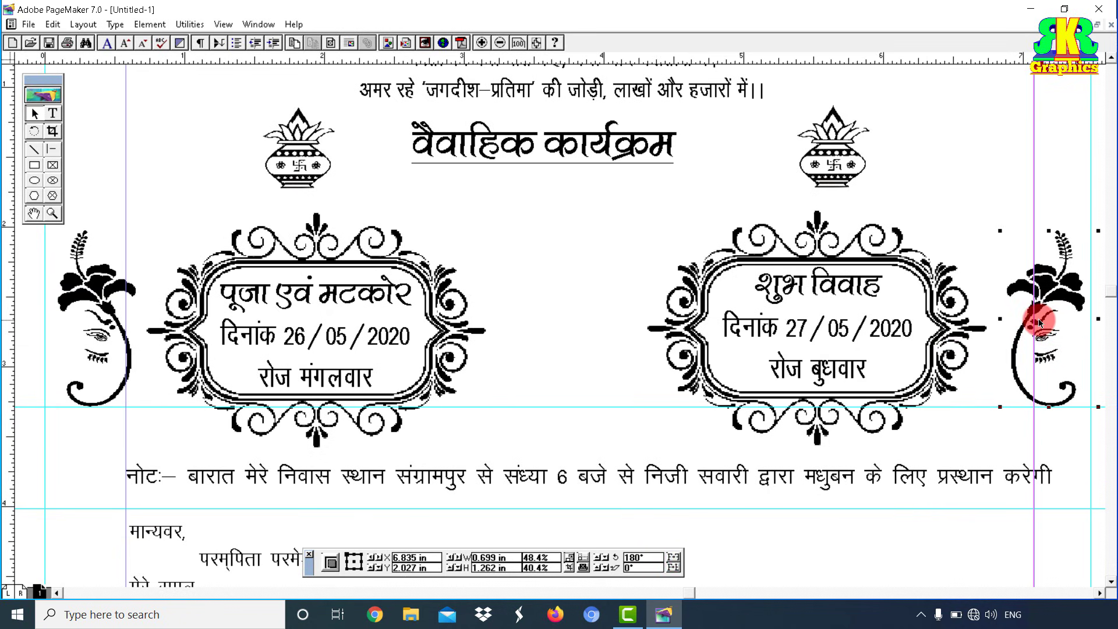
key(Right)
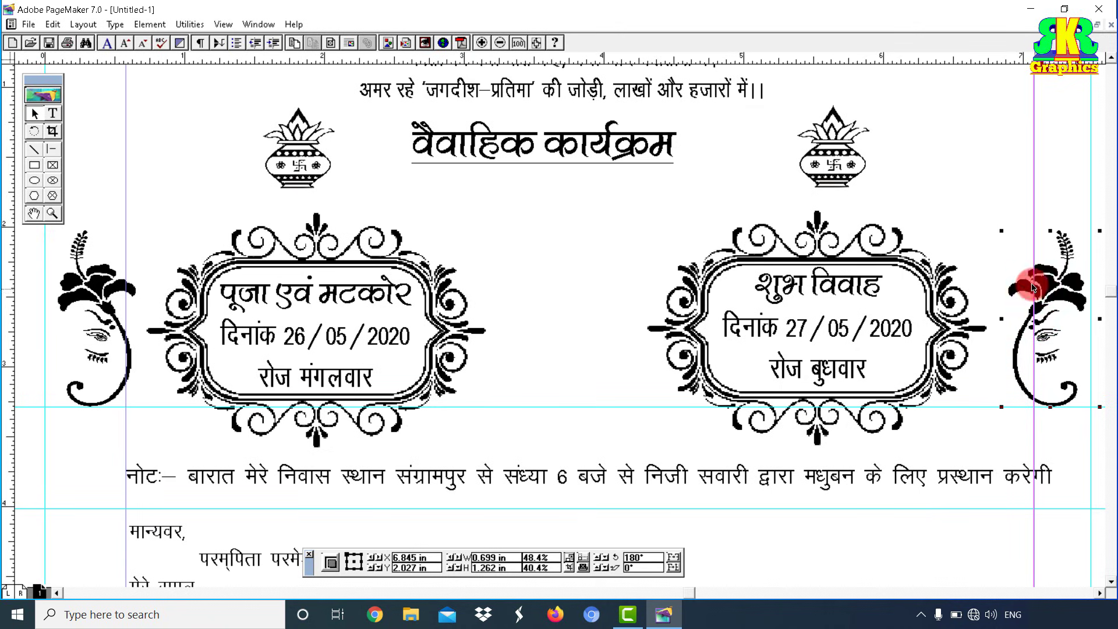
click(633, 239)
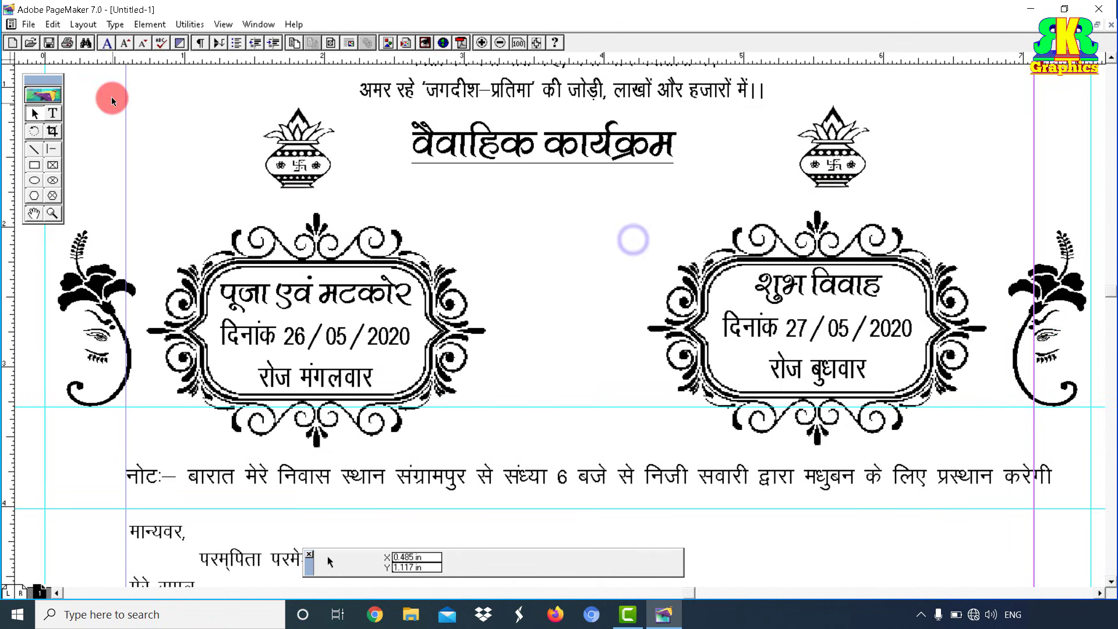
Step: Place the DHOL image from the LOGO folder between the two date frames, sized to fit the gap
click(29, 24)
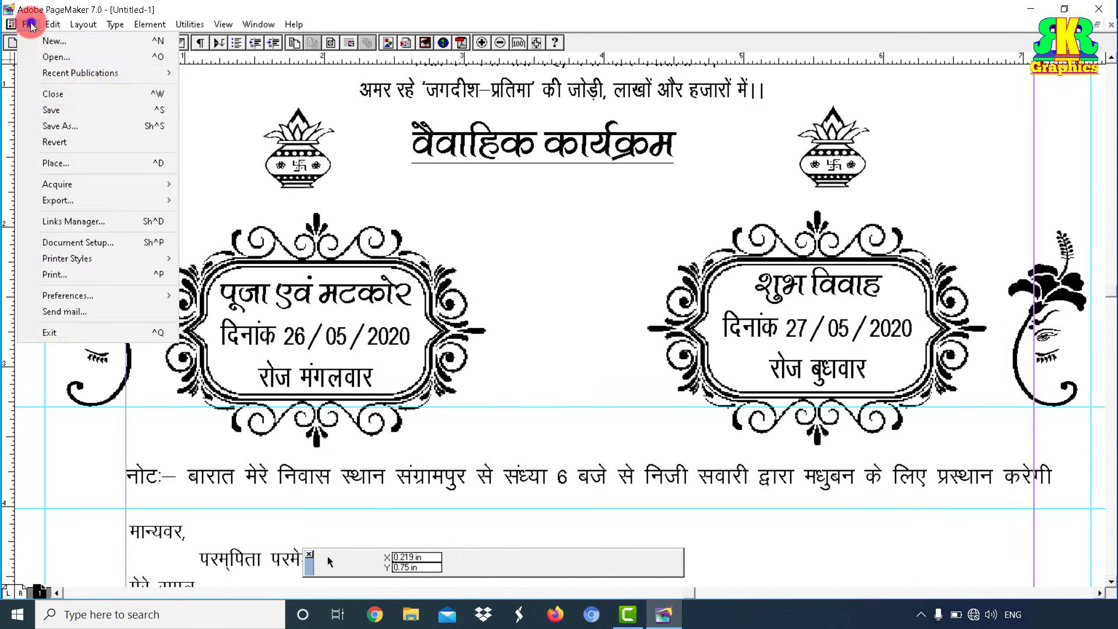
click(72, 161)
click(172, 150)
scroll(173, 152, down, 5)
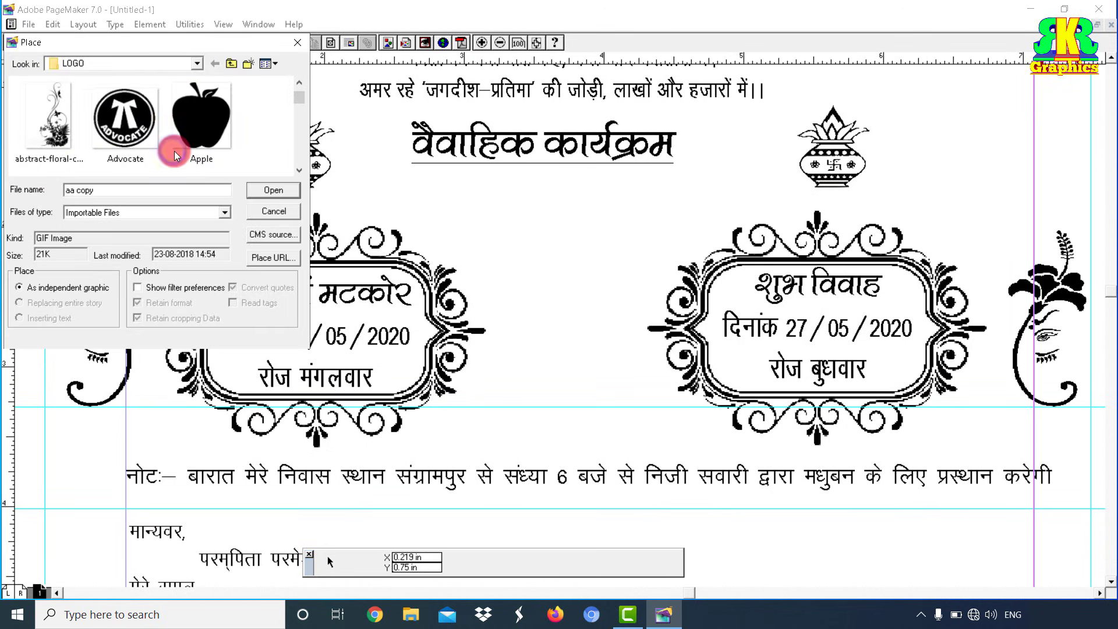
scroll(174, 152, down, 2)
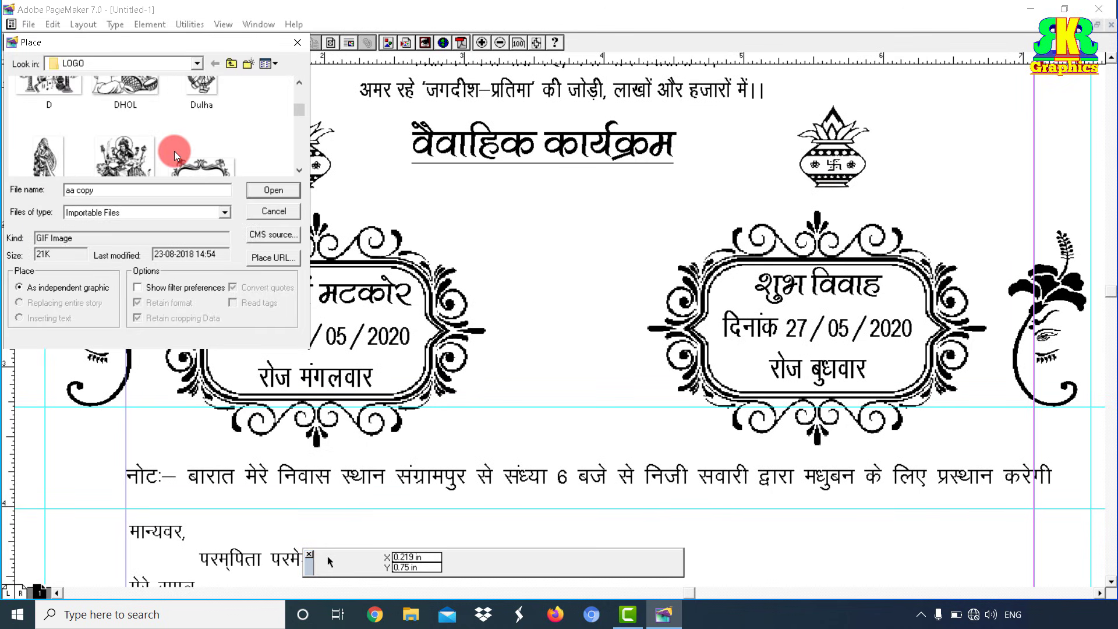
click(143, 133)
click(273, 191)
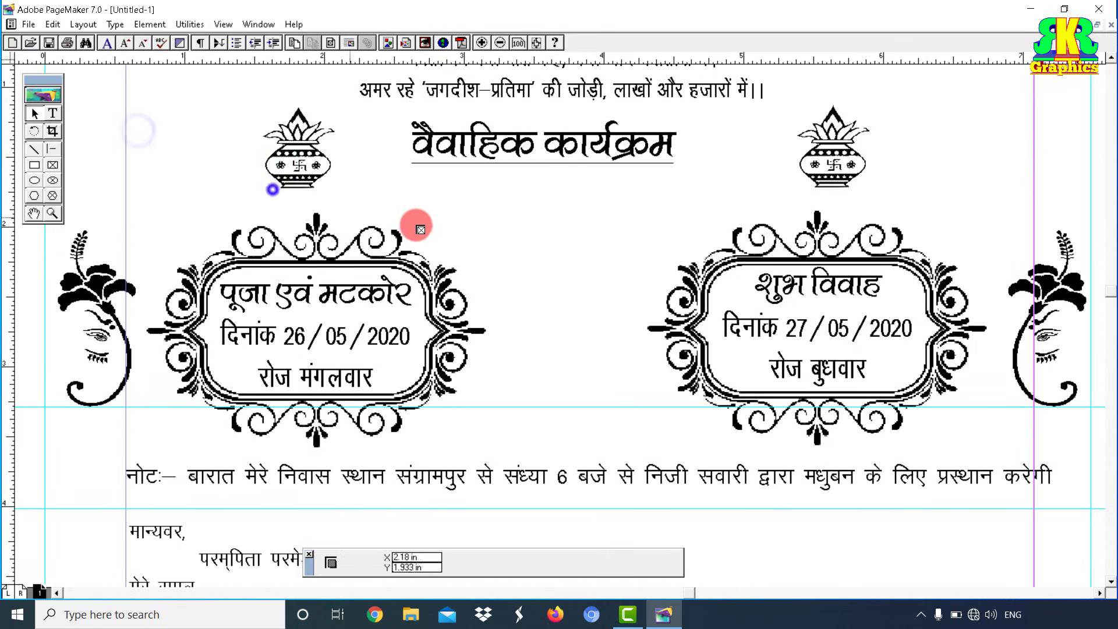
drag(492, 222, 634, 393)
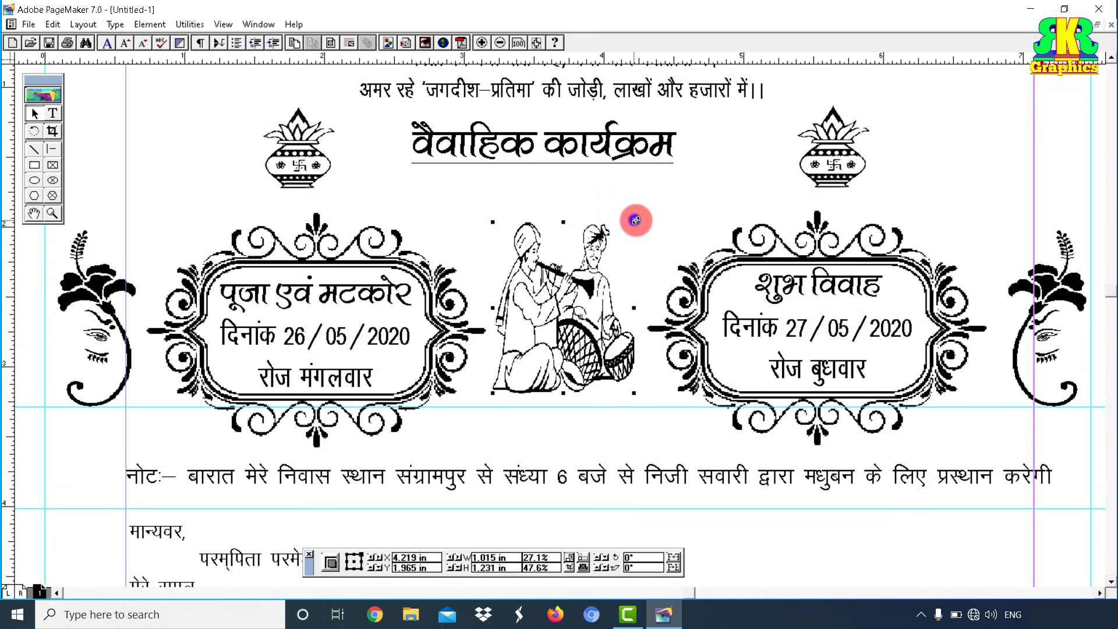
drag(635, 220, 637, 219)
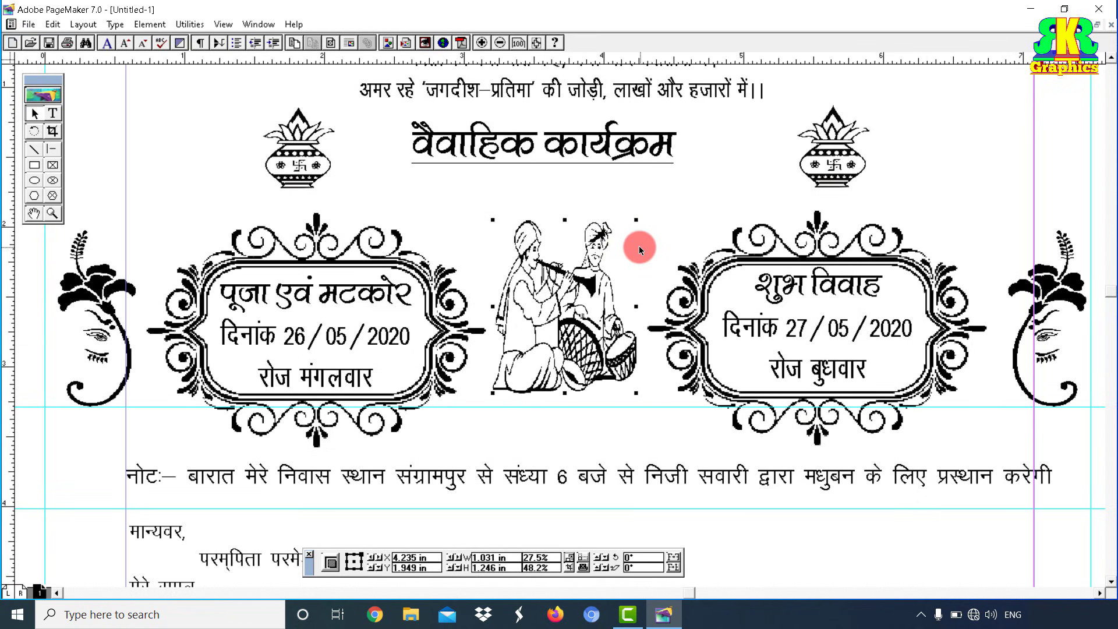
click(37, 212)
drag(556, 146, 679, 347)
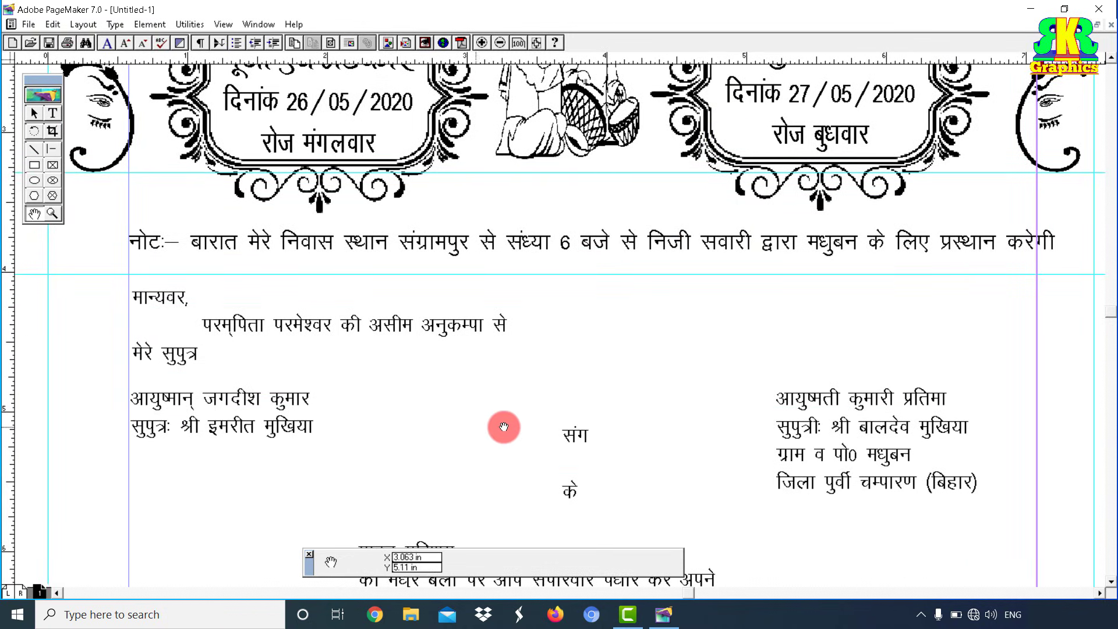
drag(619, 451, 714, 392)
Step: Set the three मान्यवर greeting lines to 14 pt and tab-indent the परम्पिता line
click(33, 112)
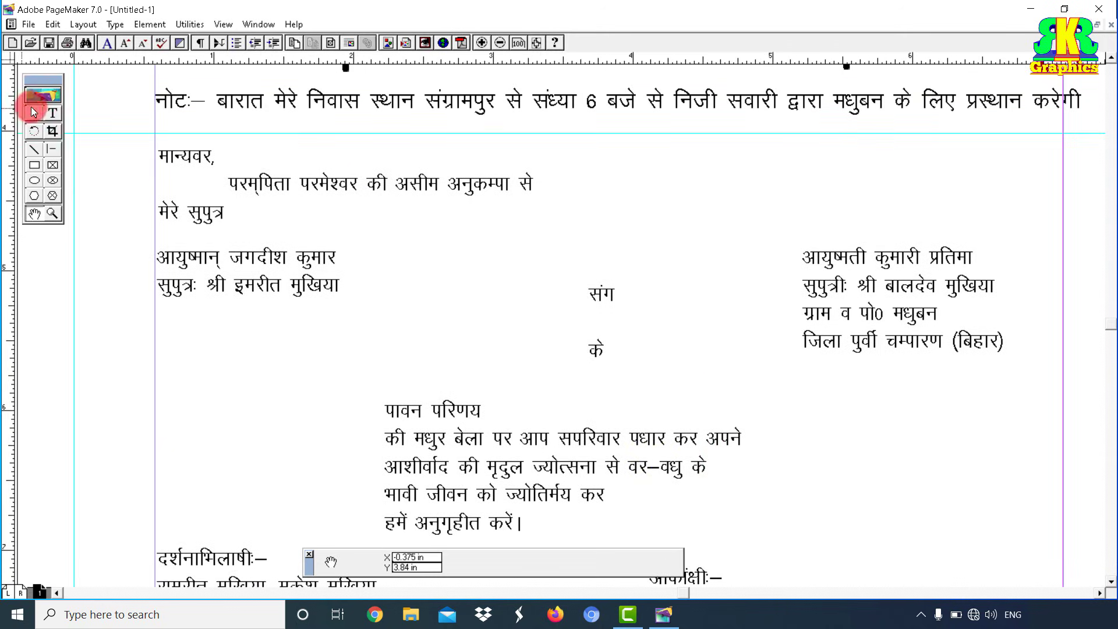
click(52, 113)
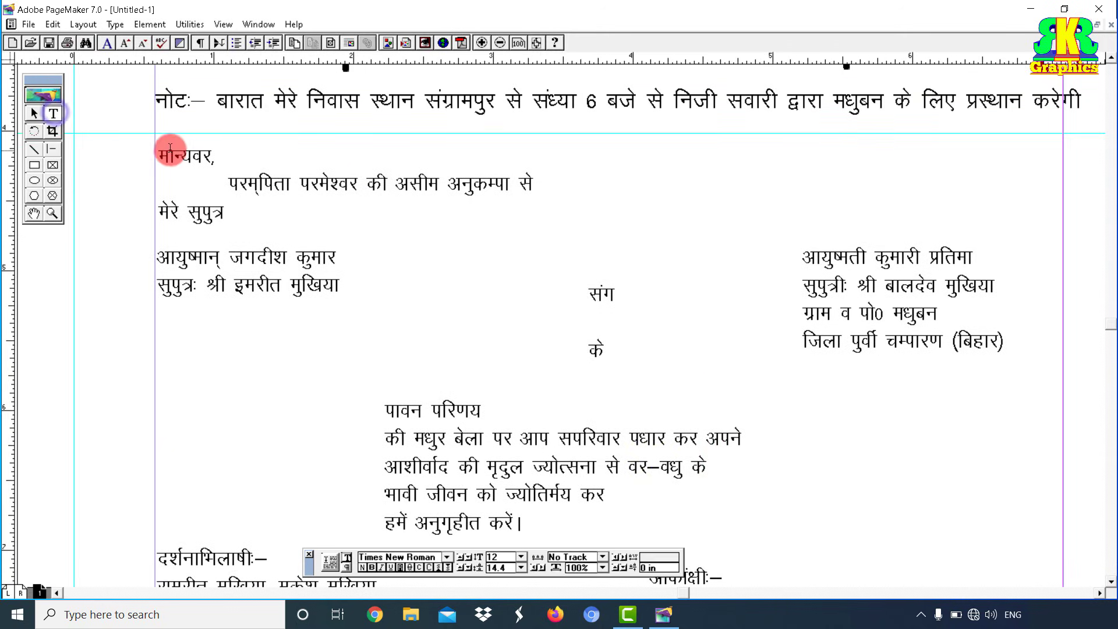
drag(170, 149, 565, 207)
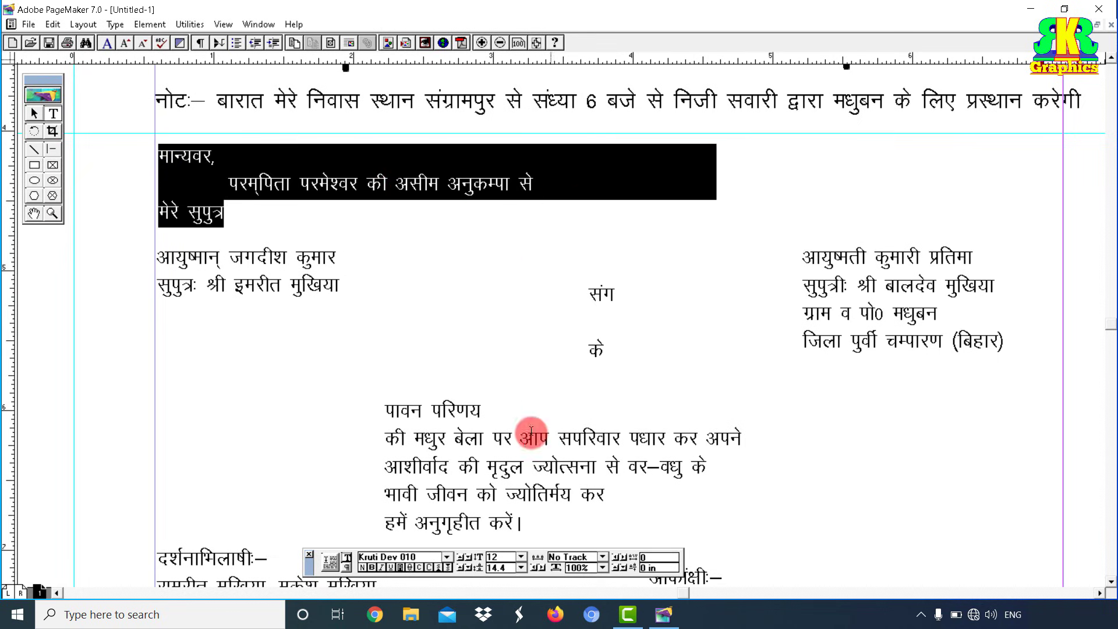
click(521, 557)
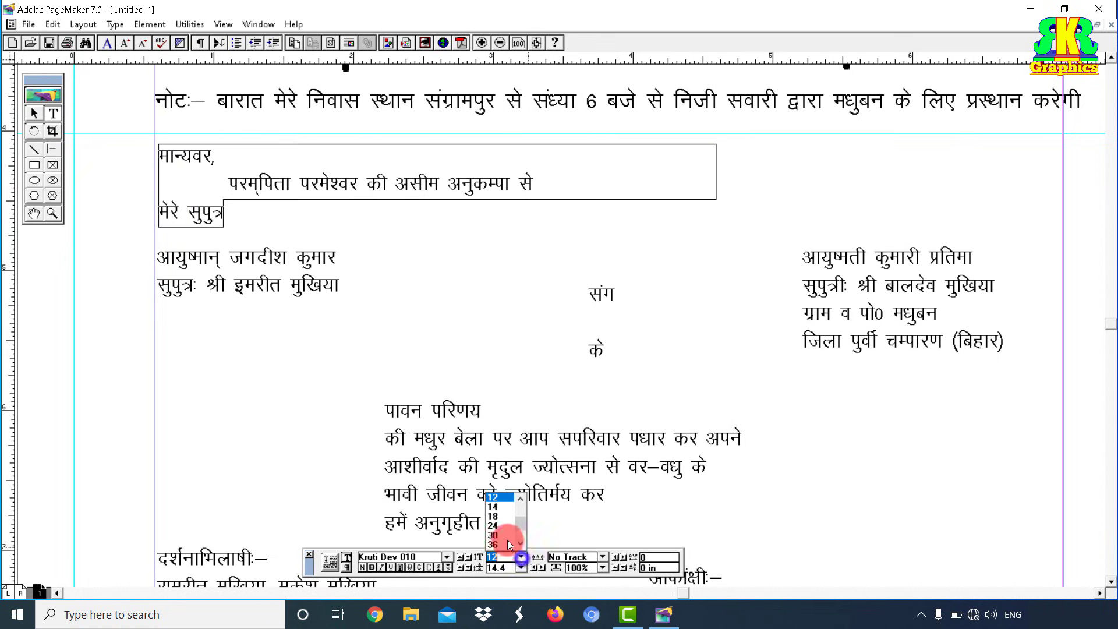
click(498, 507)
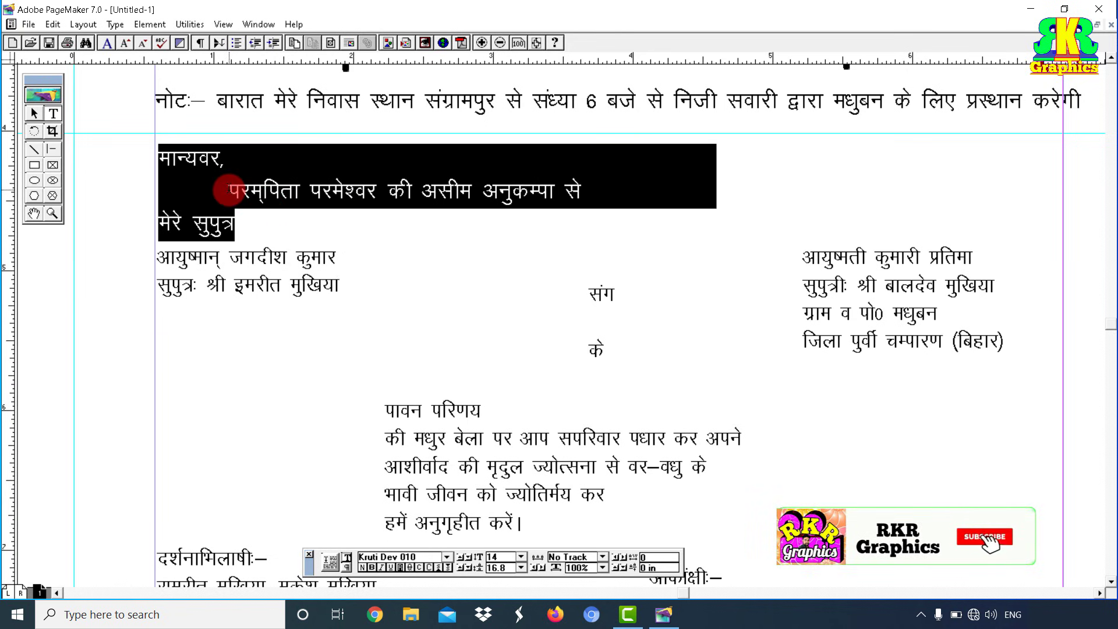
click(230, 190)
key(Tab)
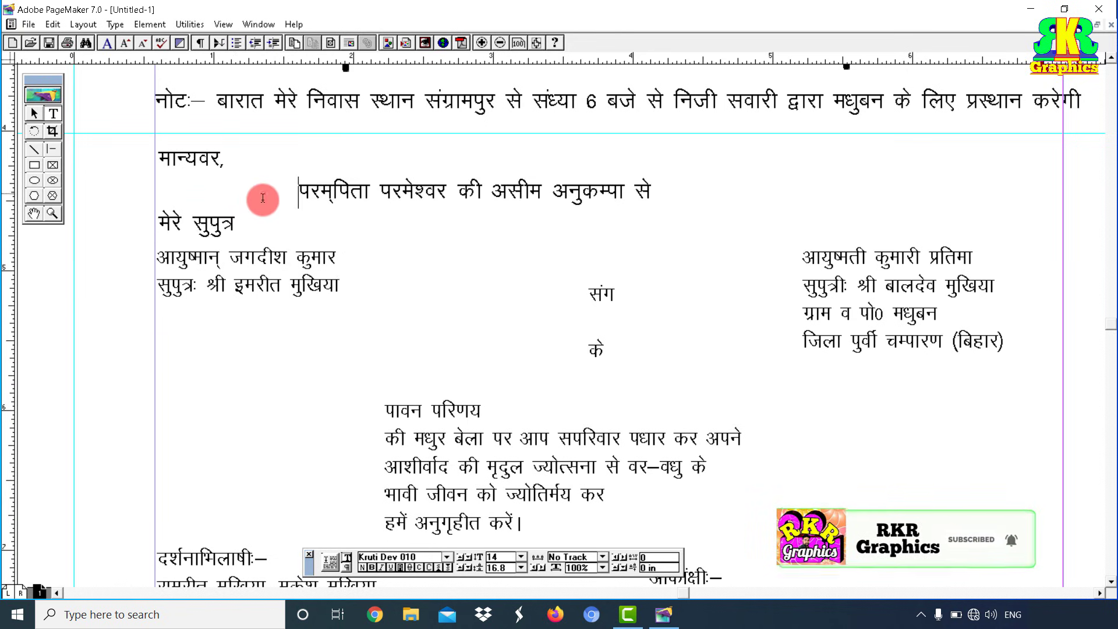
Step: Apply 13 pt leading to the whole greeting paragraph
triple_click(263, 198)
click(115, 23)
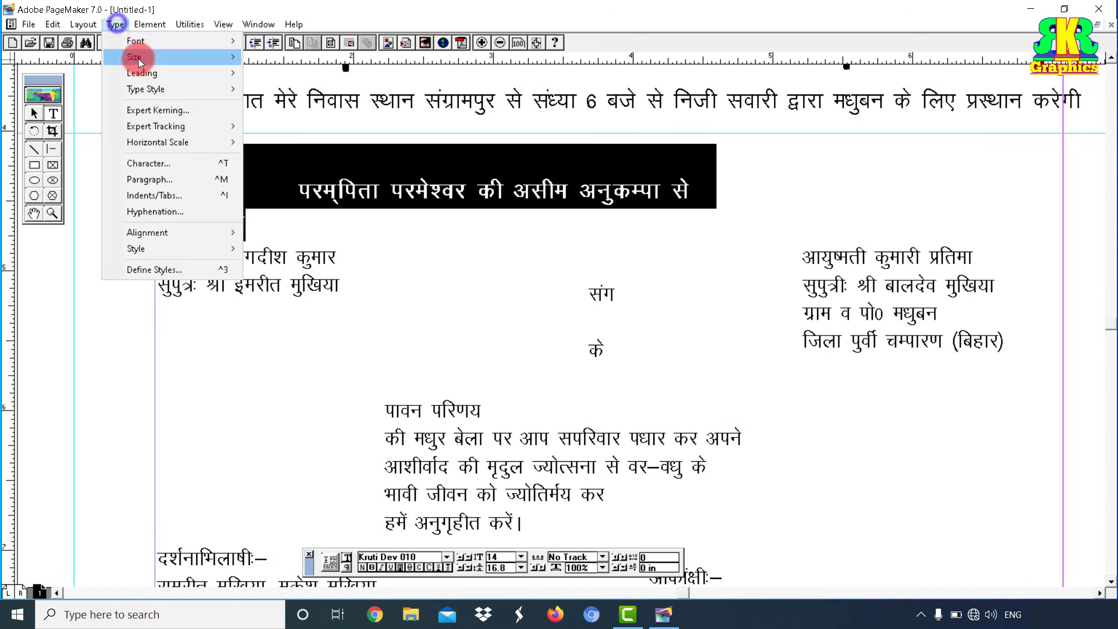
mouse_move(141, 72)
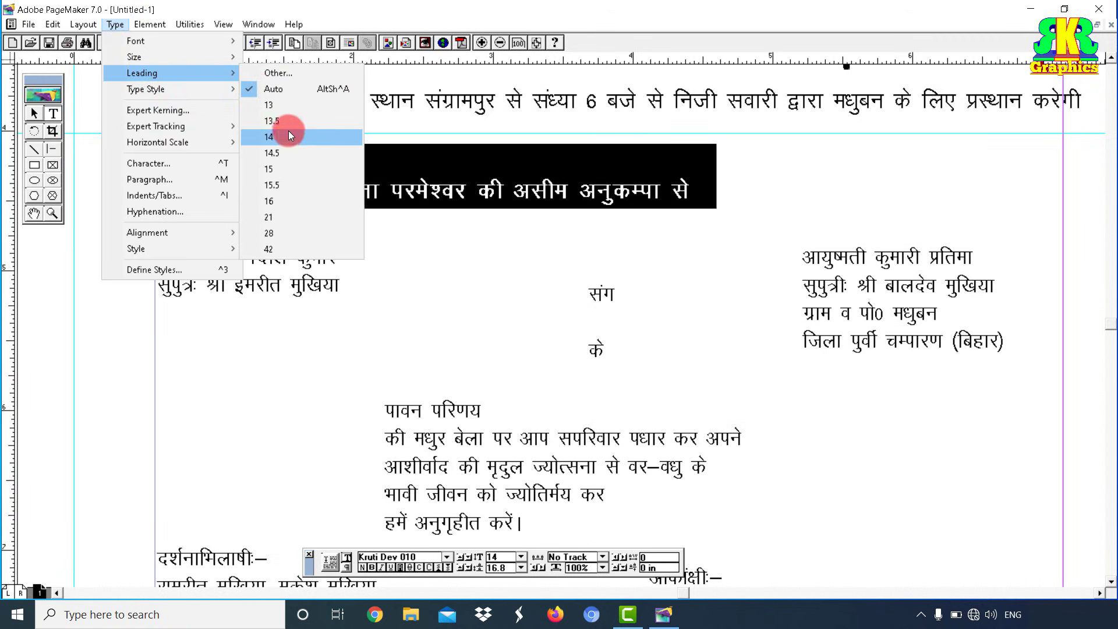
click(279, 101)
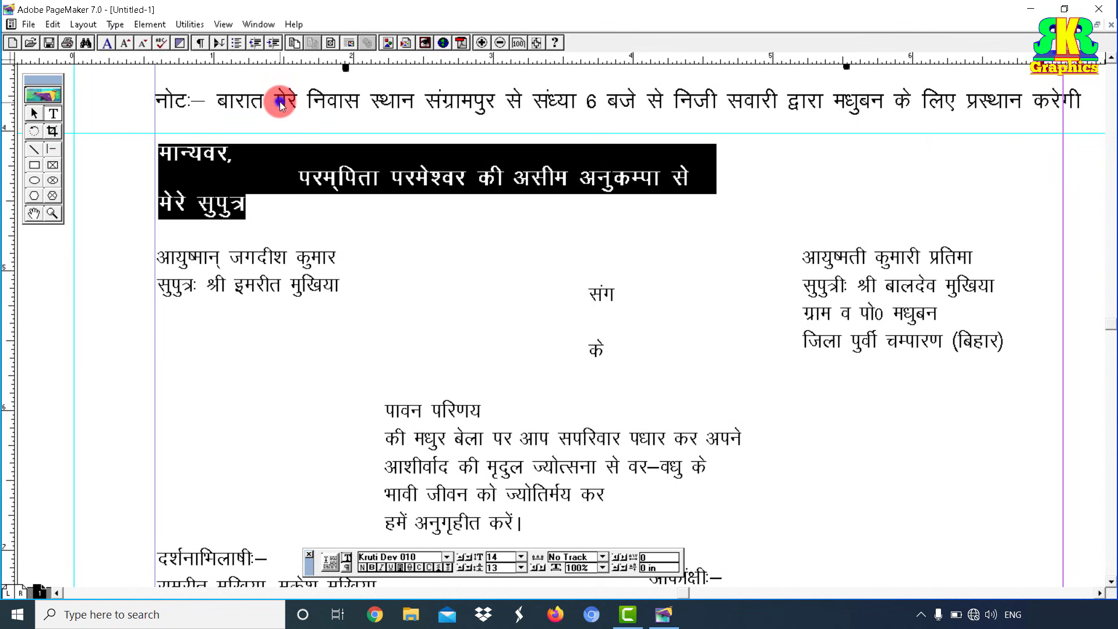
Step: Nudge the greeting text block slightly down
click(34, 114)
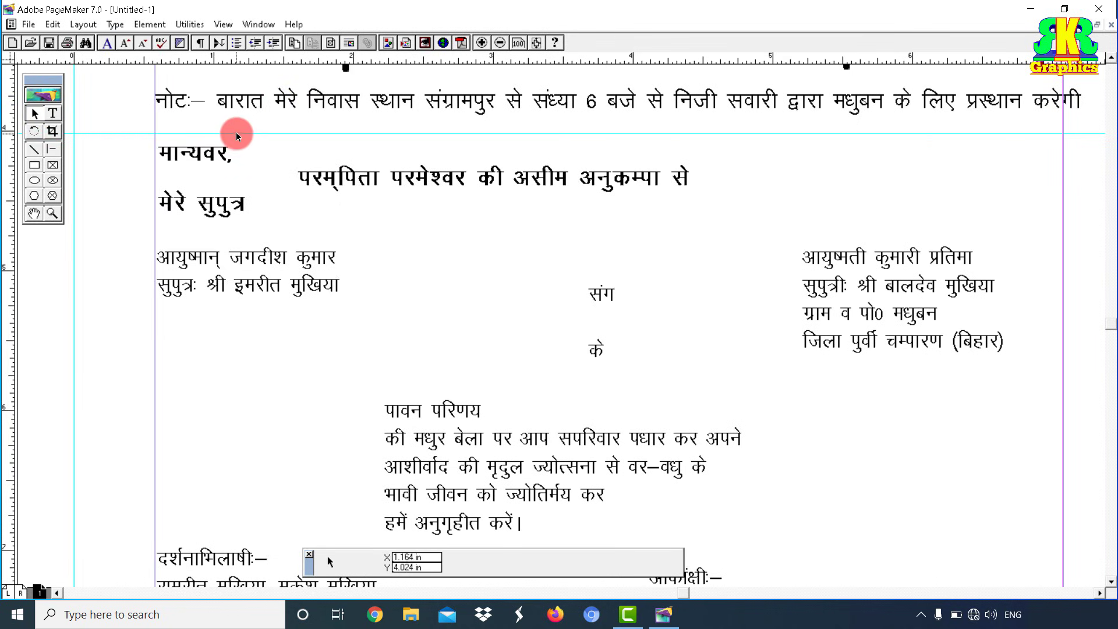
drag(237, 135, 237, 136)
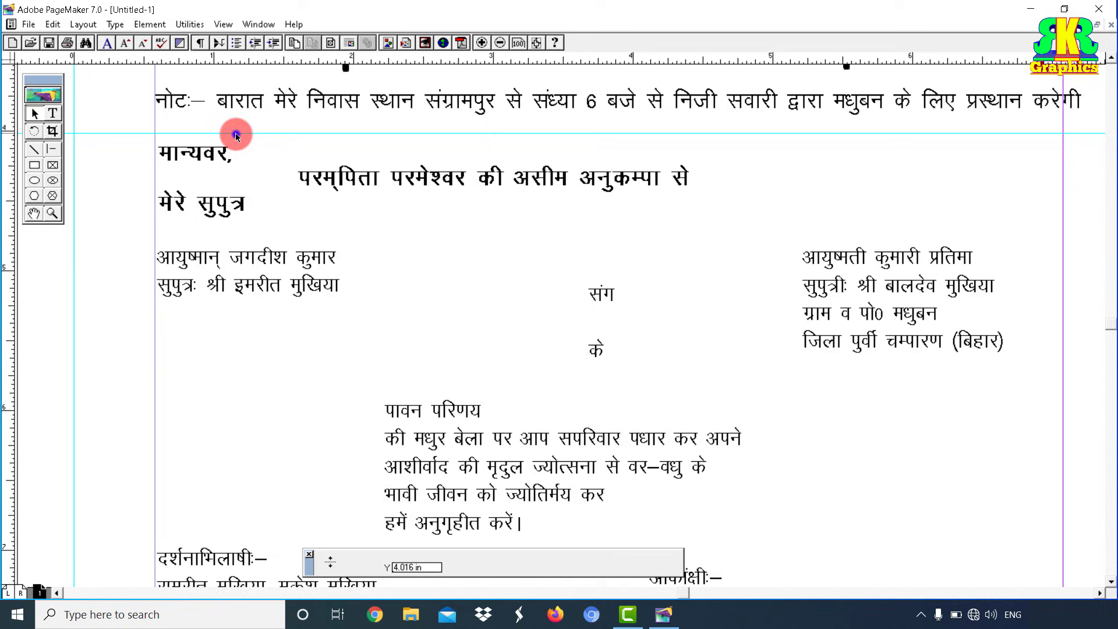
click(219, 169)
key(Down)
key(Down)
key(Down)
key(Down)
key(Down)
key(Down)
key(Down)
key(Down)
key(Down)
key(Down)
key(Down)
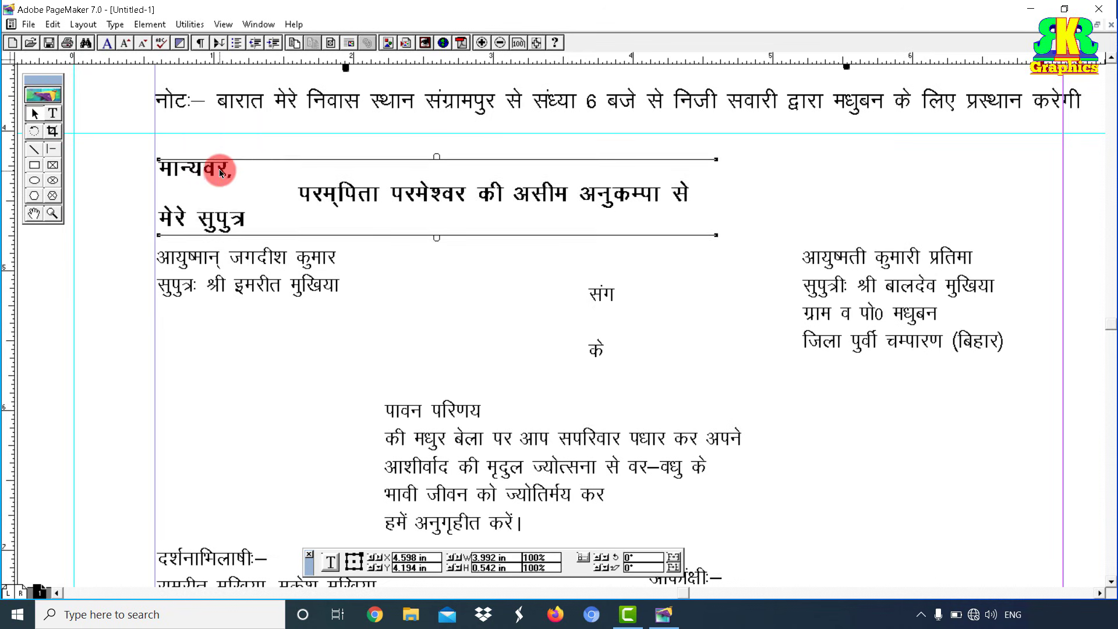
key(Up)
key(Up)
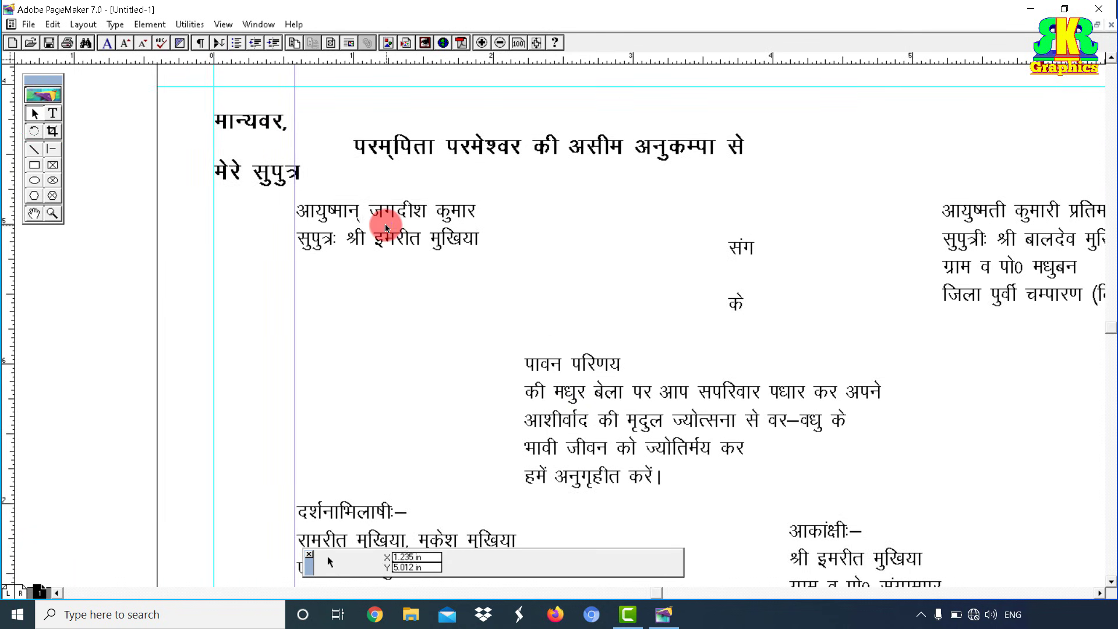
Step: Move the groom's name block onto the left guide and set his name line in Kruti Dev 500
drag(386, 227, 304, 261)
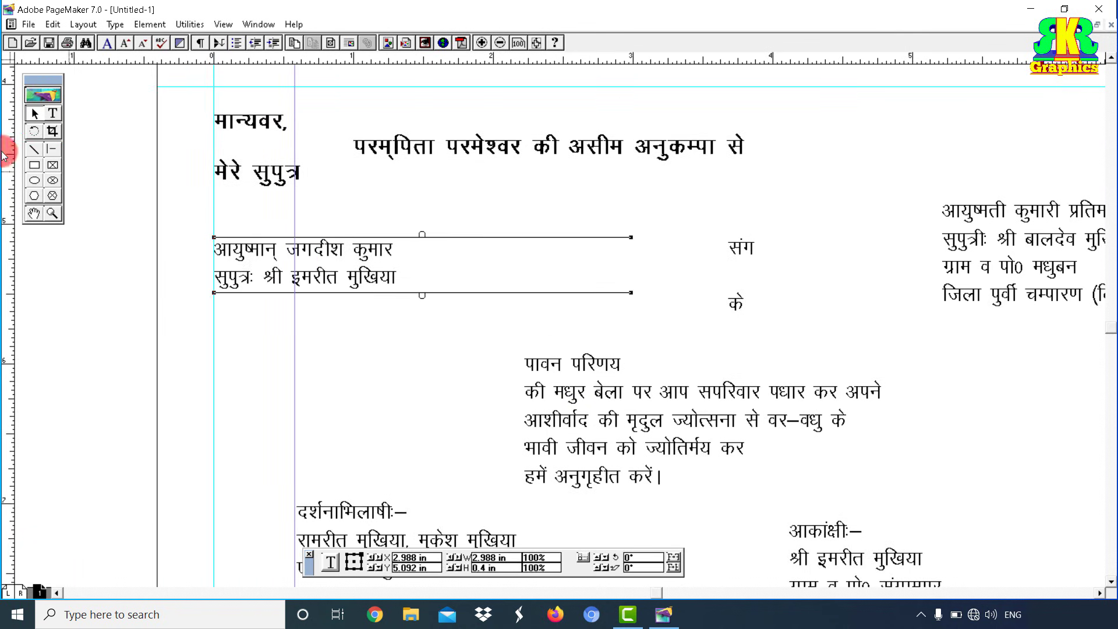
click(52, 113)
click(217, 248)
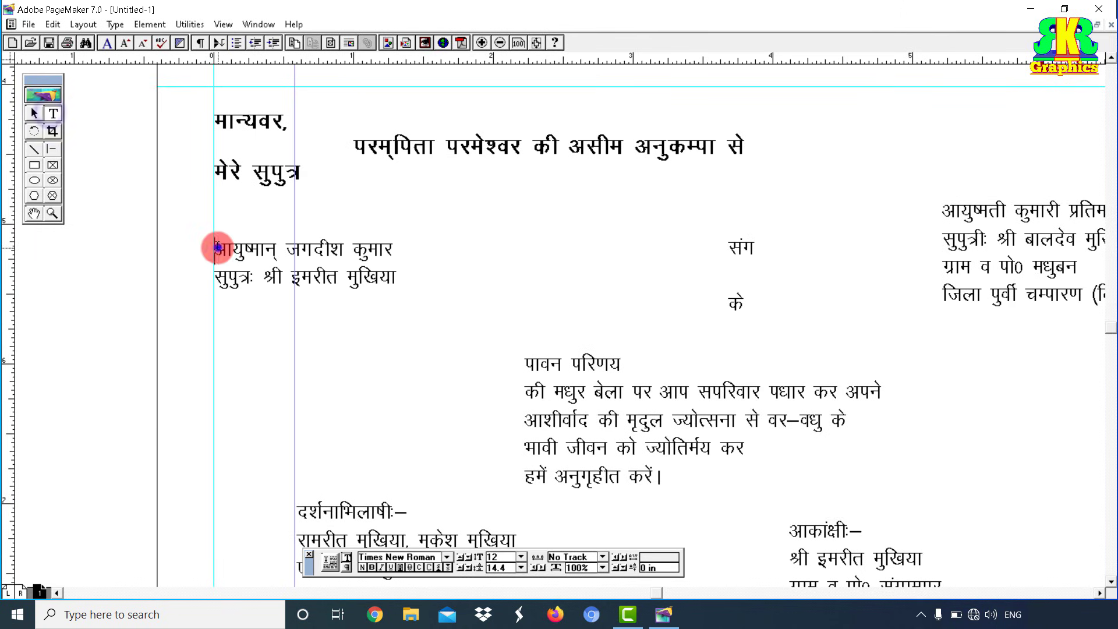
drag(216, 248, 400, 253)
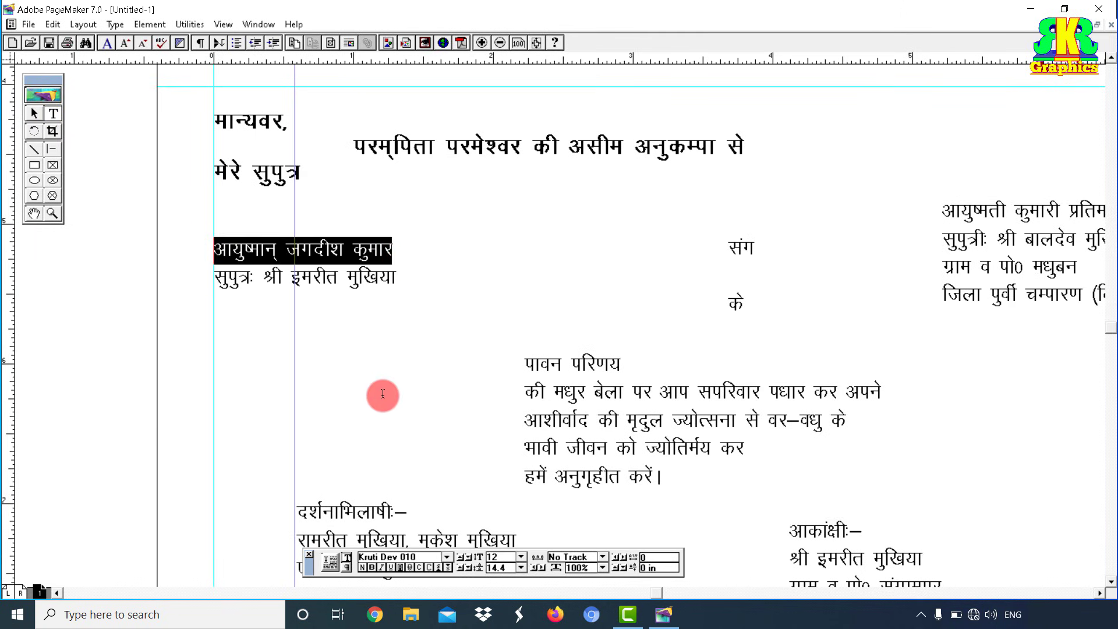
click(446, 557)
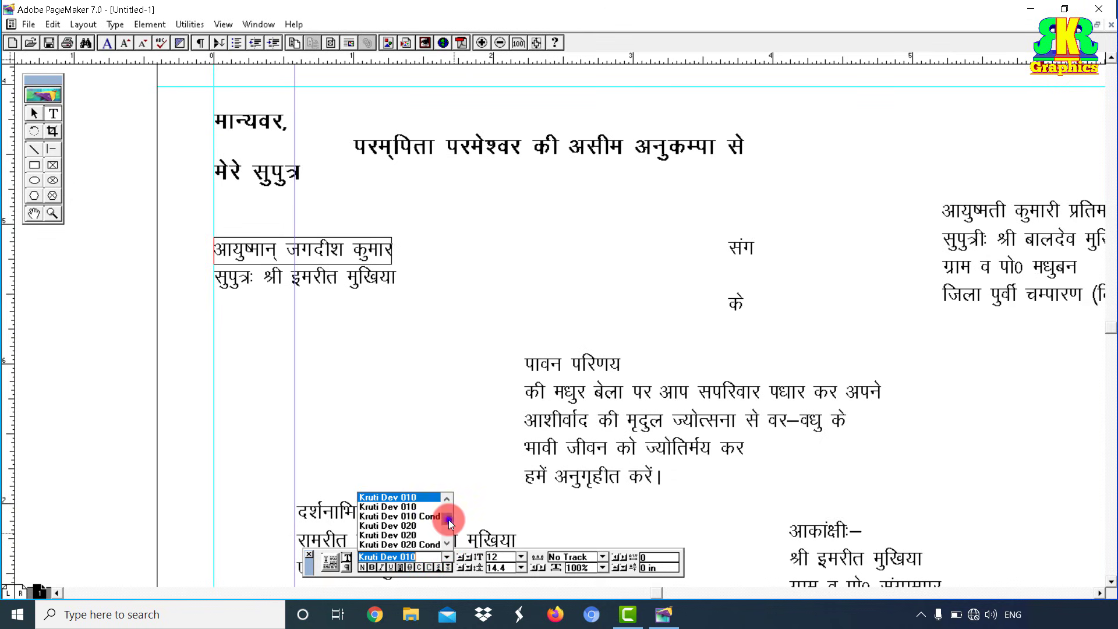
drag(448, 519, 444, 508)
click(447, 501)
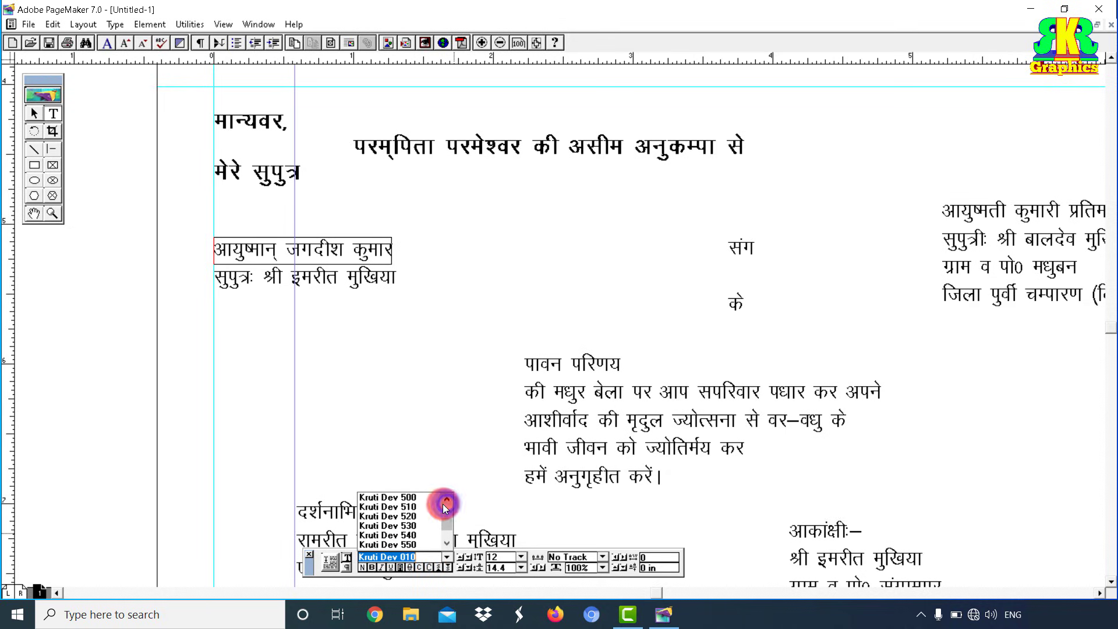
click(418, 497)
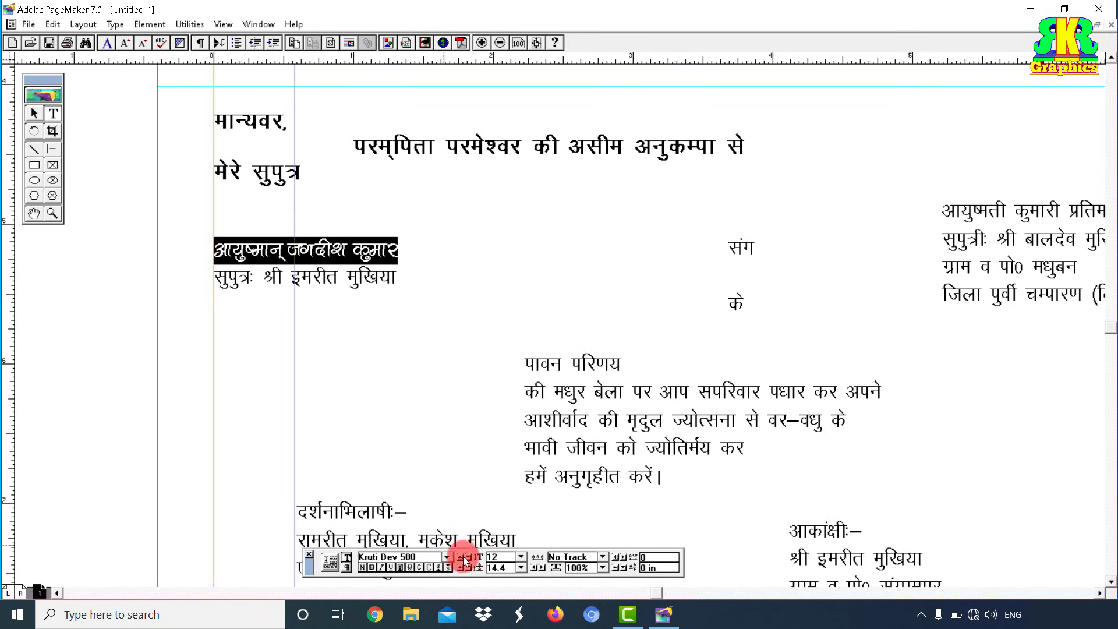
Step: Set the groom's name line to 22 pt
click(520, 557)
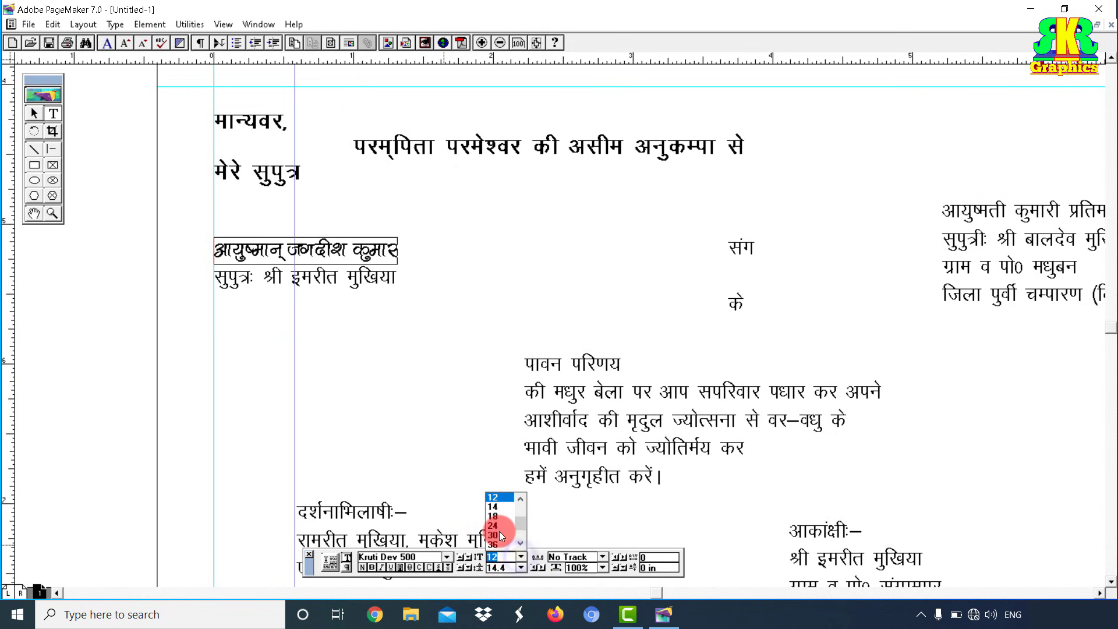
click(499, 531)
click(522, 553)
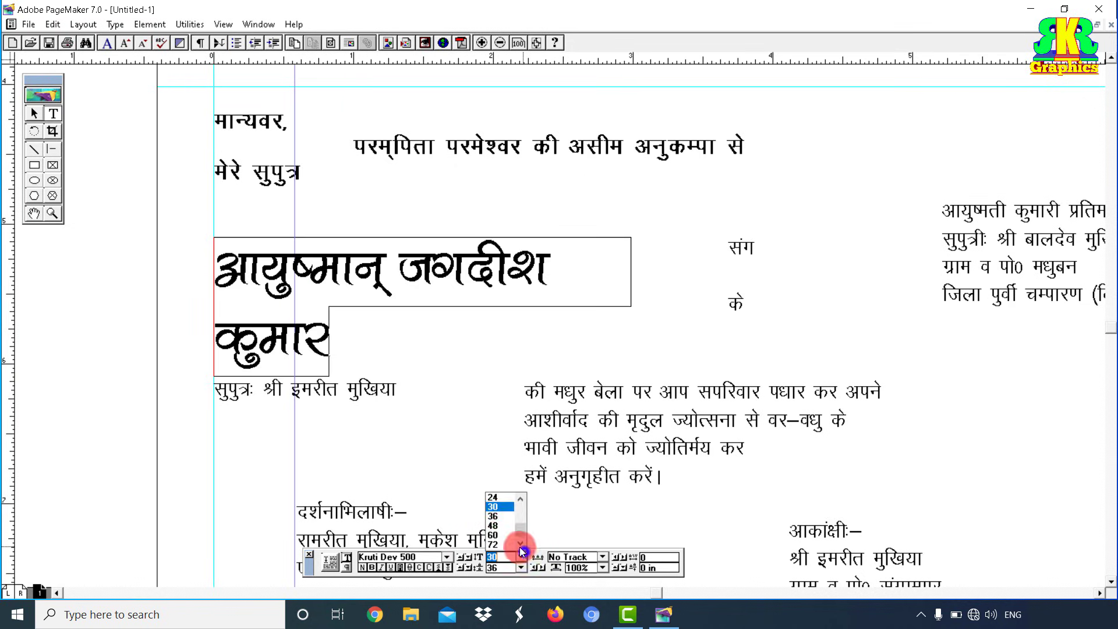
click(498, 497)
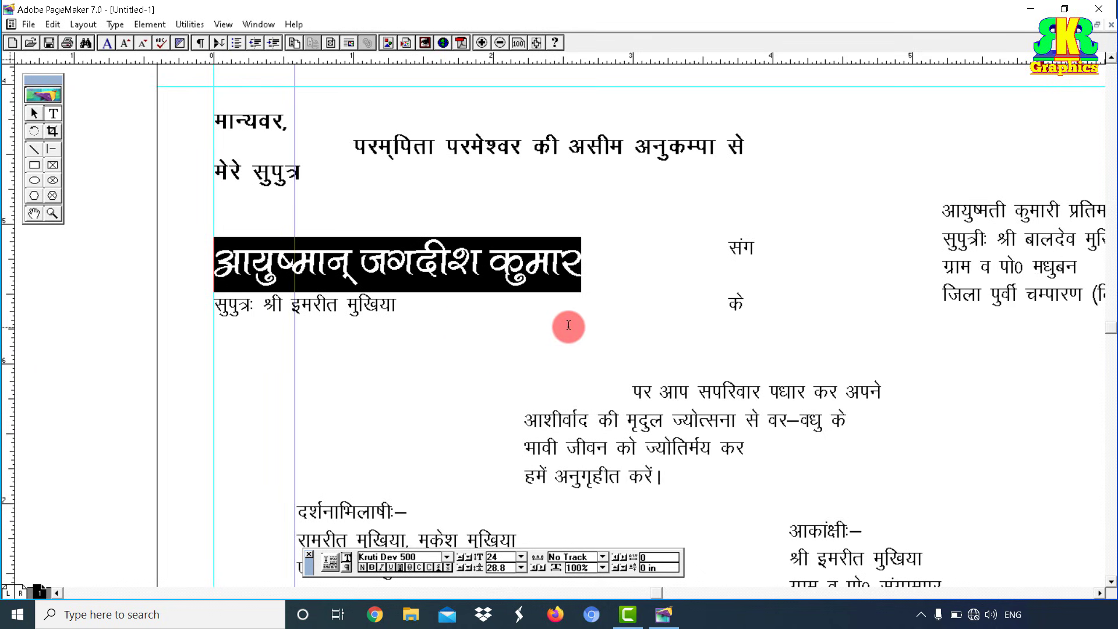
click(523, 556)
click(523, 553)
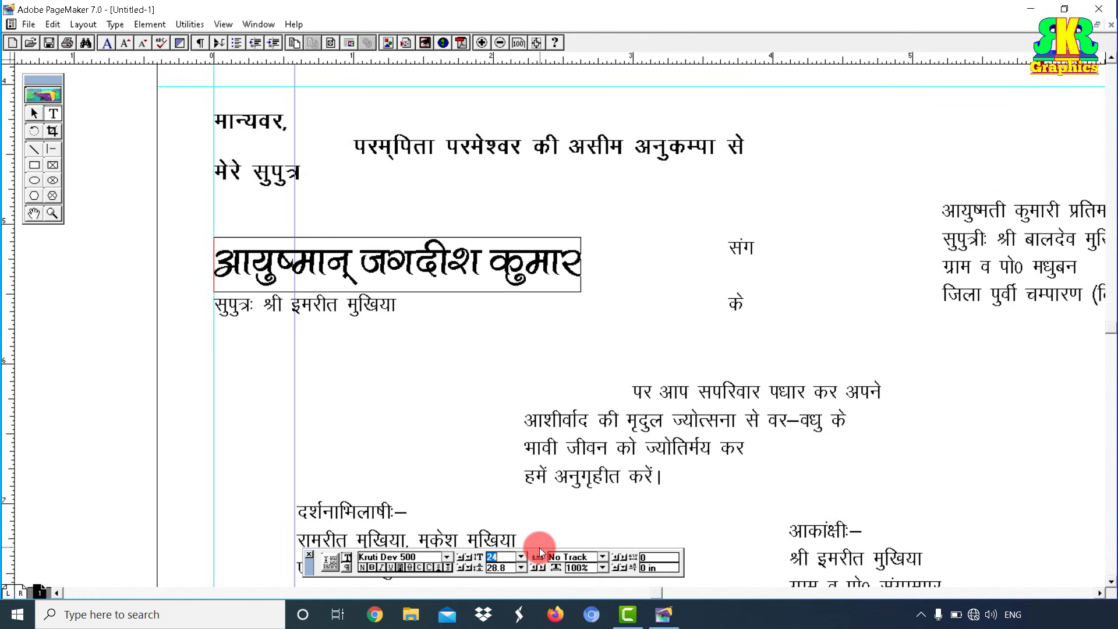
key(ctrl+shift+comma)
key(ctrl+shift+comma)
key(ctrl+shift+comma)
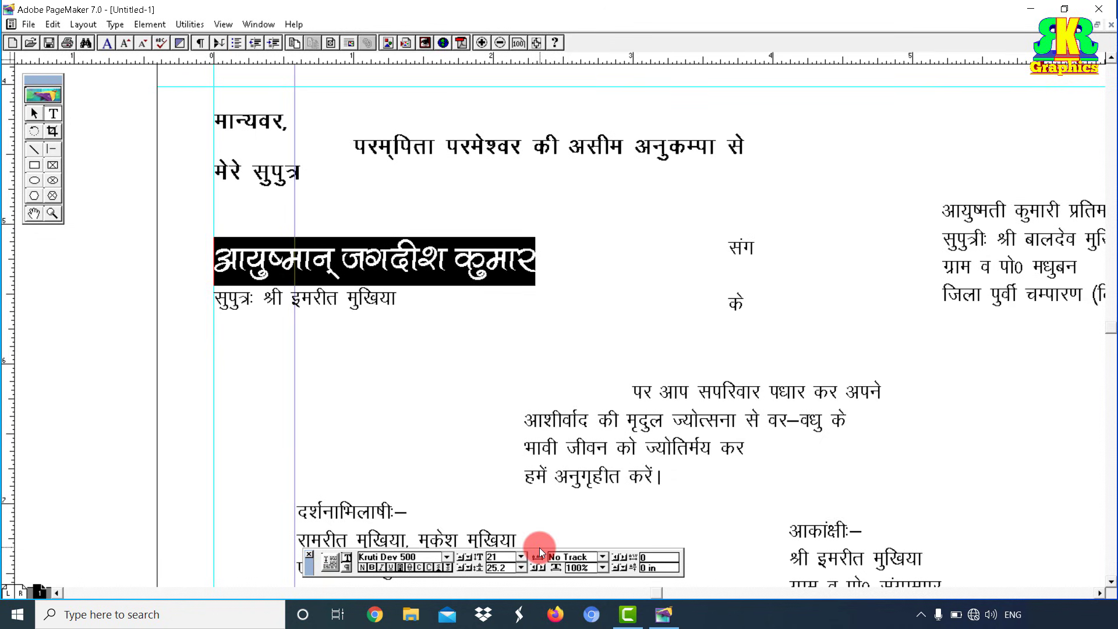
key(ctrl+shift+period)
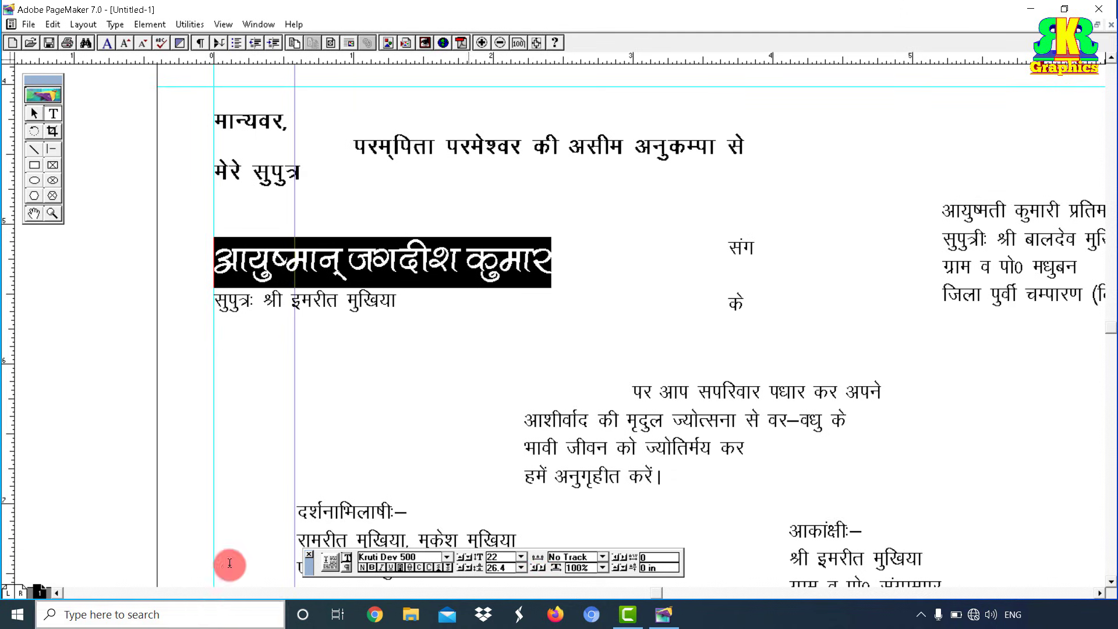
Step: Make the father's सुपुत्रः line under the groom's name bold at 17 pt
drag(215, 303, 369, 320)
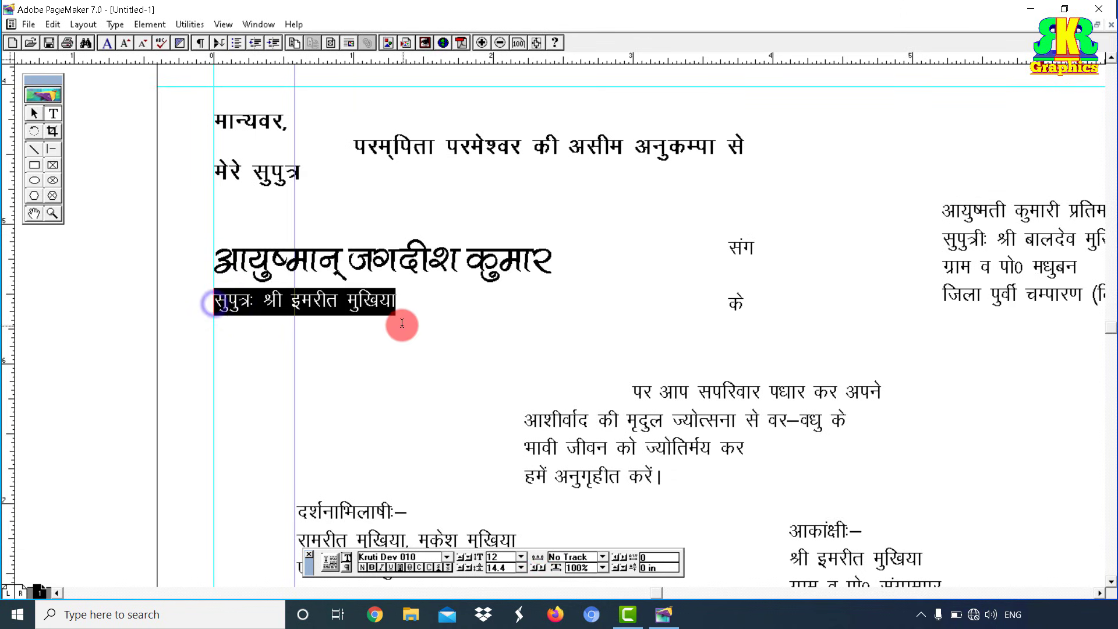
key(ctrl+shift+b)
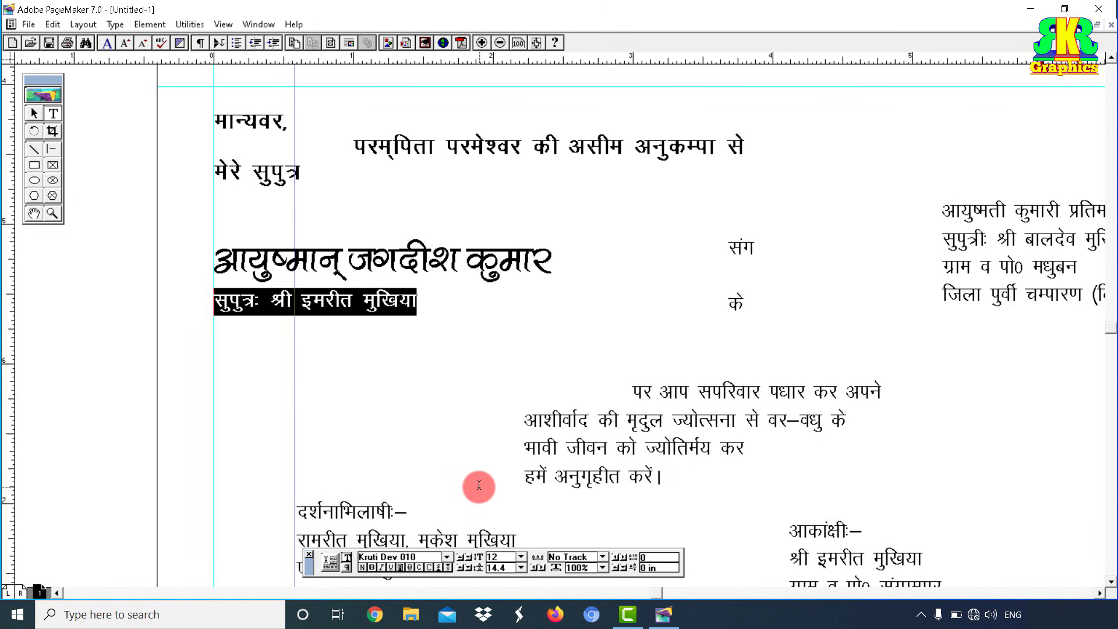
key(ctrl+alt+shift+period)
key(ctrl+alt+shift+period)
key(ctrl+alt+shift+period)
key(ctrl+alt+shift+period)
key(ctrl+alt+shift+period)
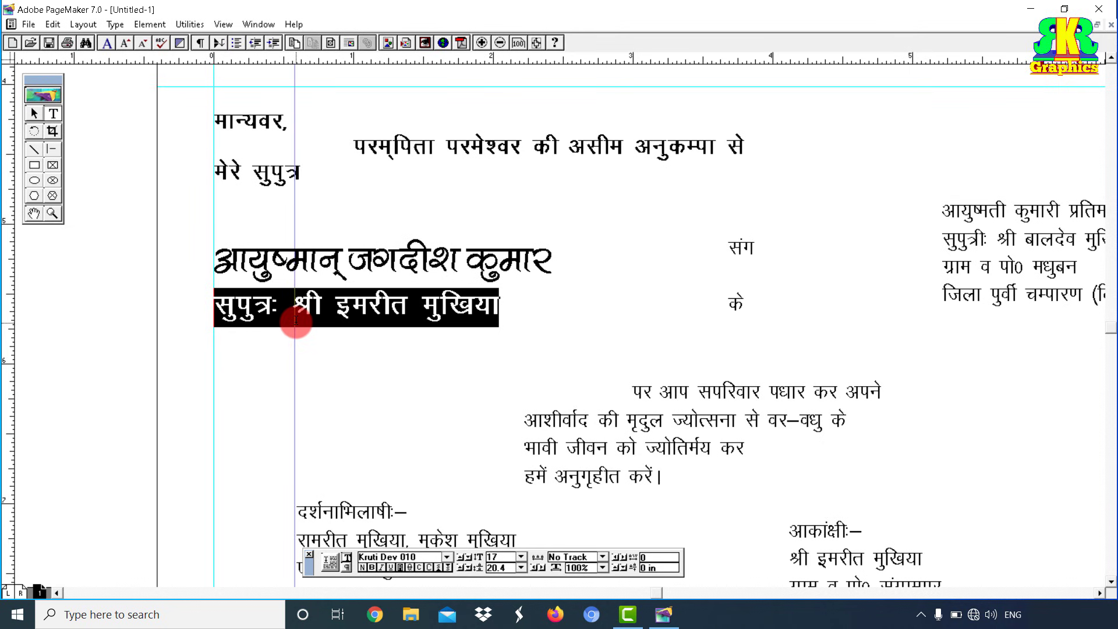
Step: Narrow the groom's name block to 2.258 in and reposition it to the right
drag(393, 354, 455, 354)
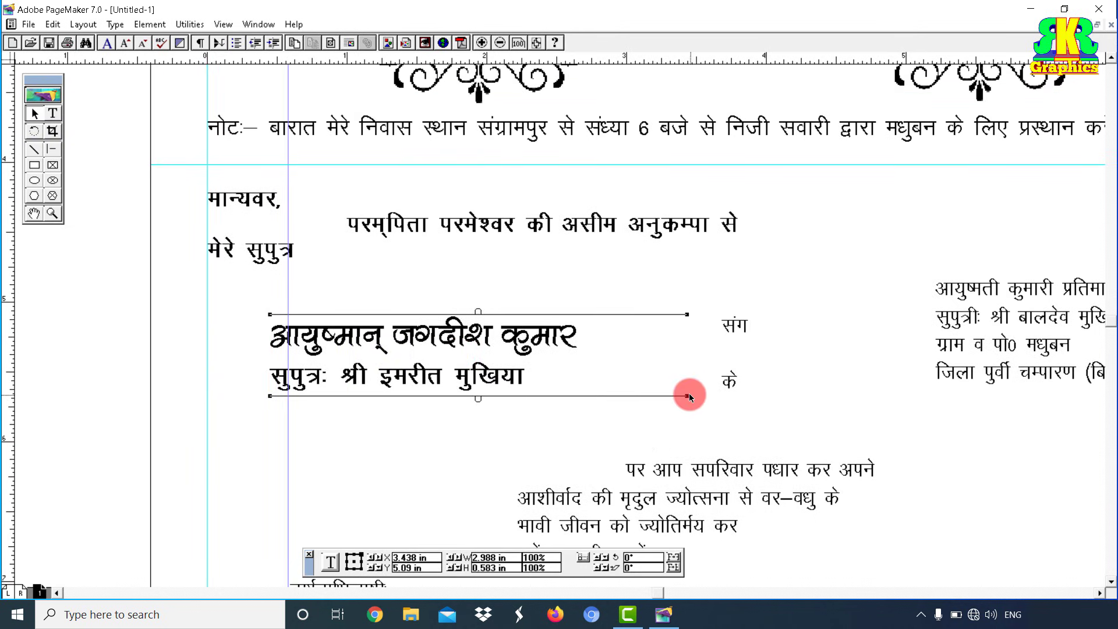
drag(690, 396, 589, 425)
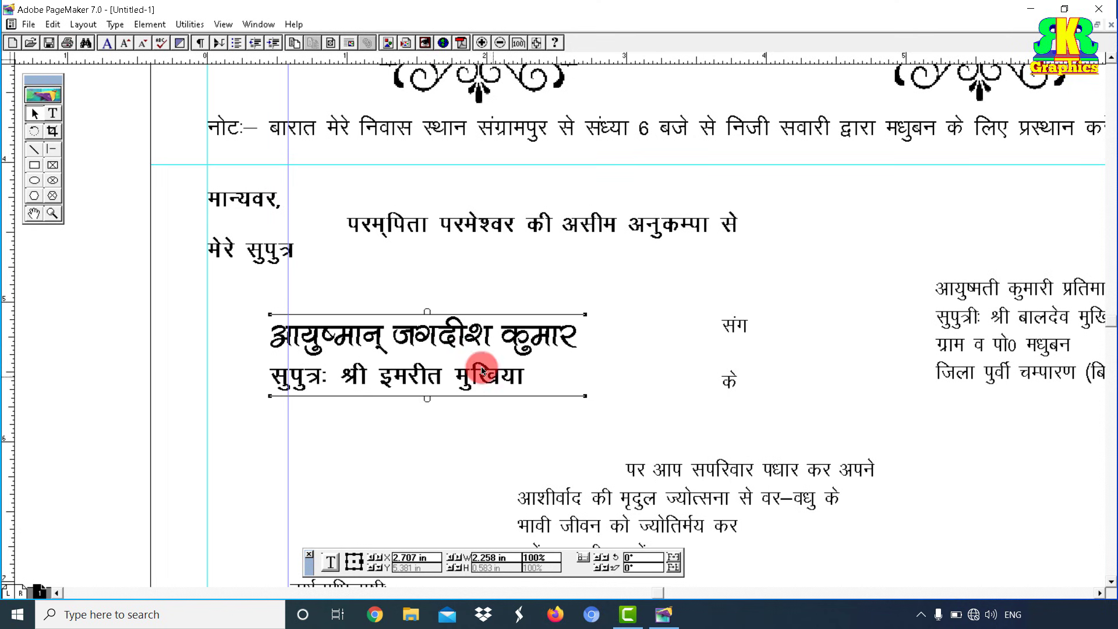
drag(482, 371, 506, 372)
click(629, 373)
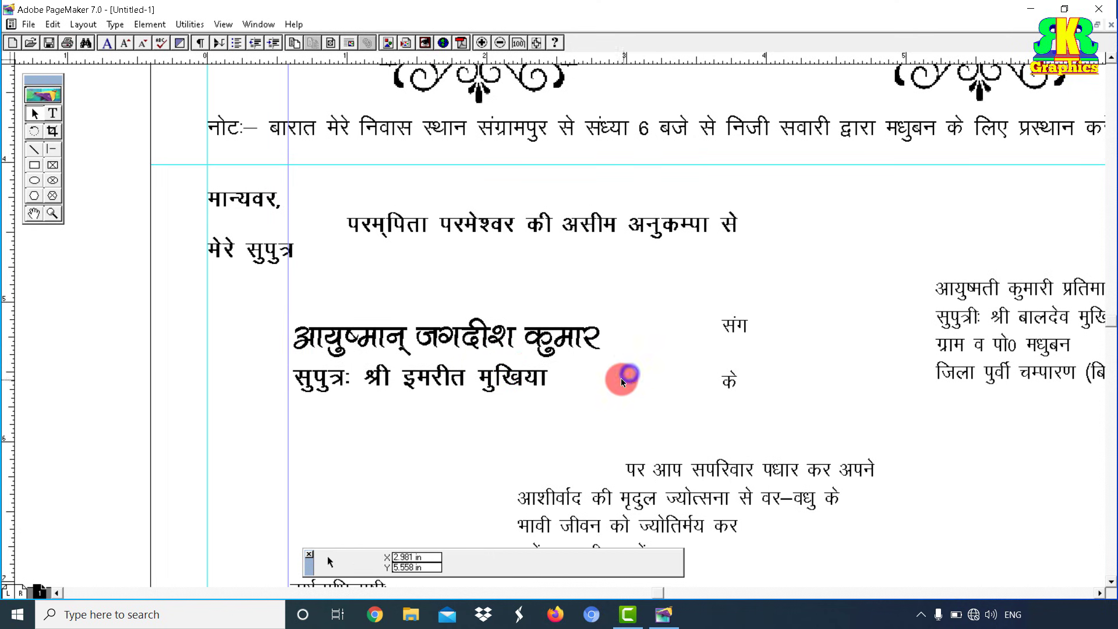
click(448, 375)
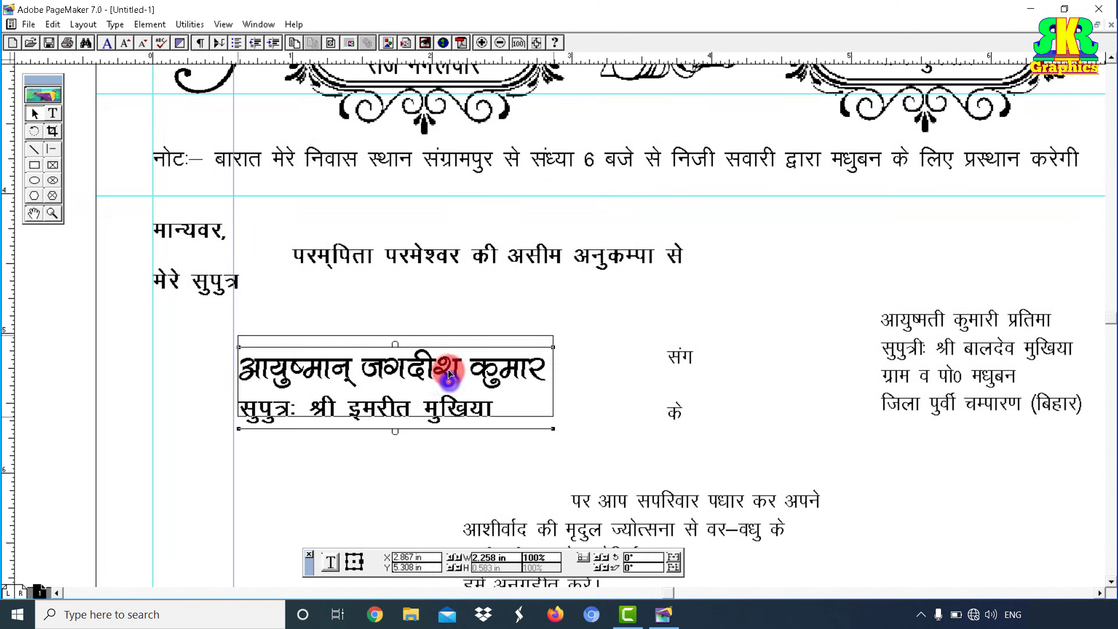
drag(449, 381, 446, 369)
drag(609, 406, 526, 406)
Step: Set the bride's name line in Kruti Dev 500 at 20 pt
drag(658, 406, 635, 407)
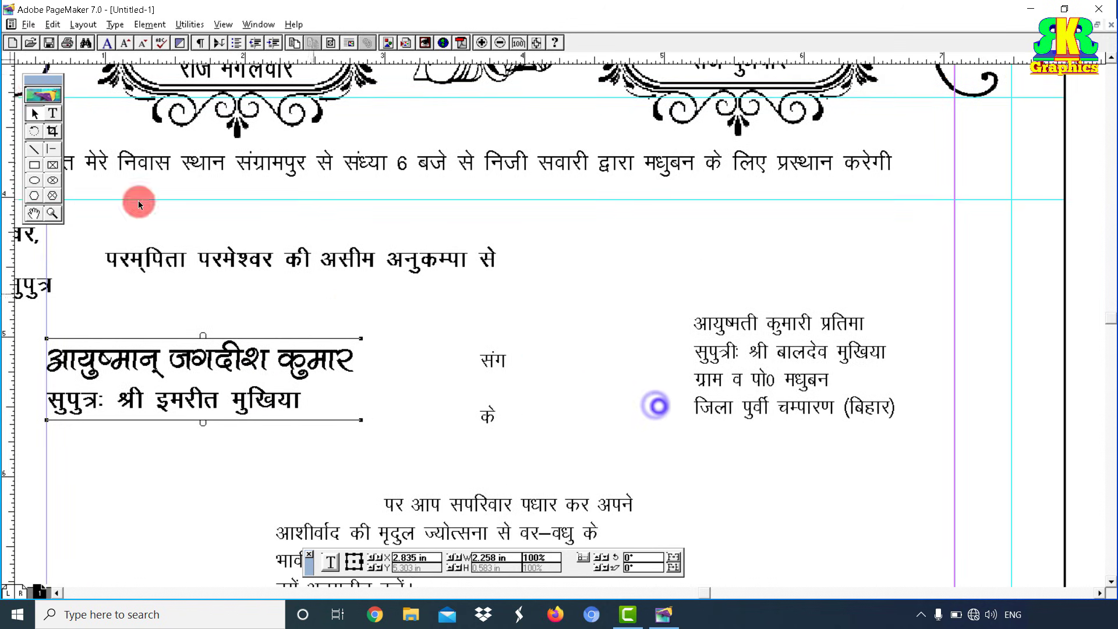
click(51, 112)
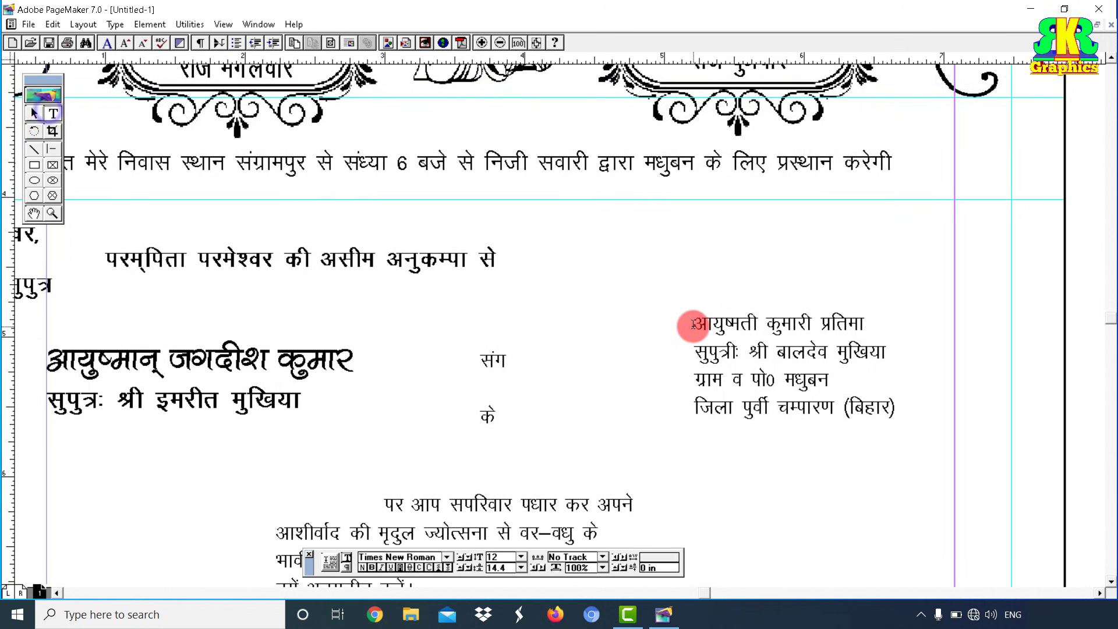
drag(693, 324, 873, 321)
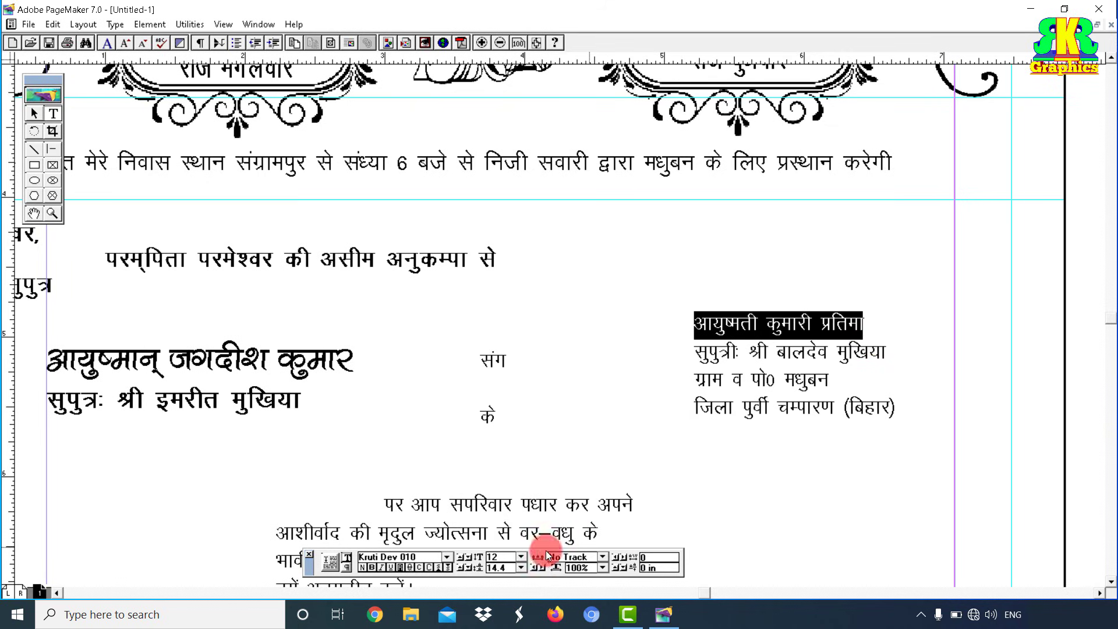
click(447, 557)
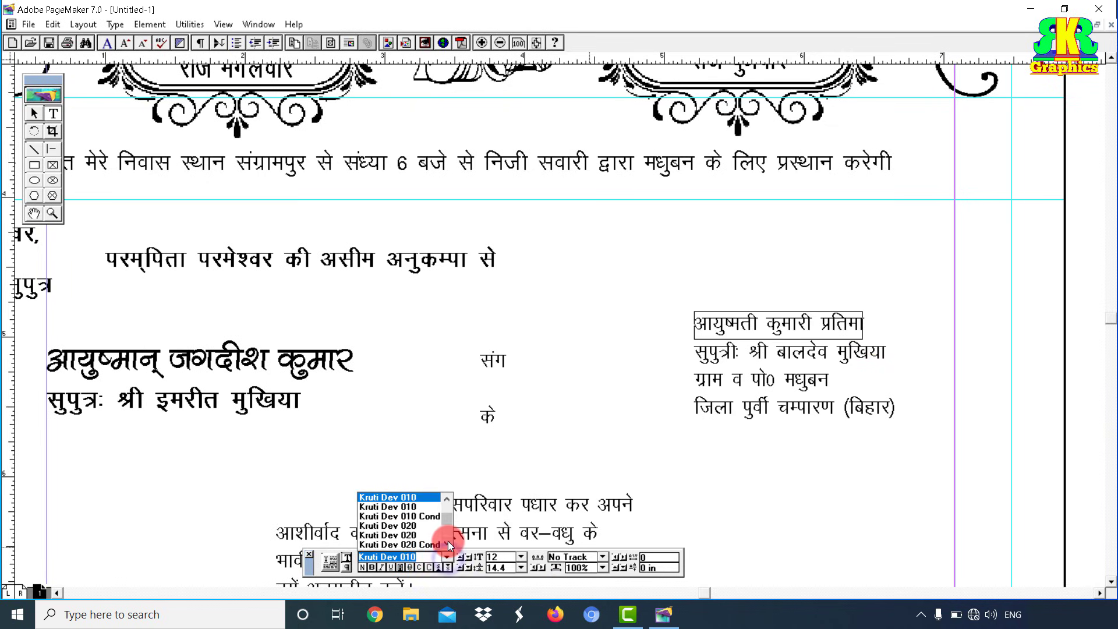
click(448, 543)
drag(451, 516, 449, 522)
click(447, 542)
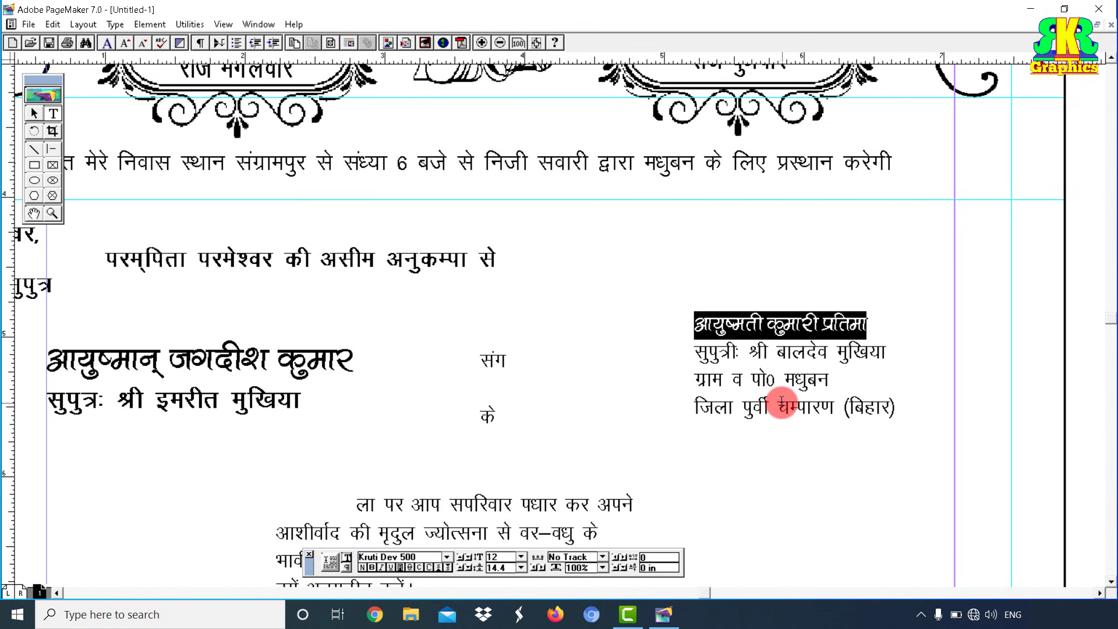
key(ctrl+shift+period)
key(ctrl+shift+period)
key(ctrl+shift+period)
key(ctrl+shift+period)
key(ctrl+shift+period)
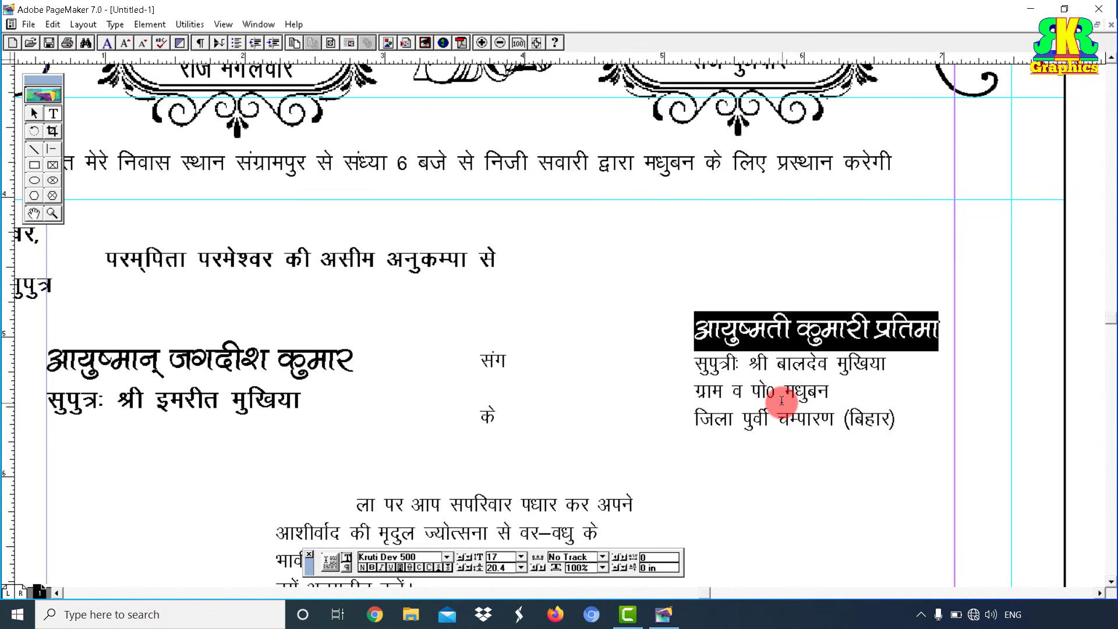
key(ctrl+shift+period)
key(ctrl+shift+period)
key(ctrl+shift+period)
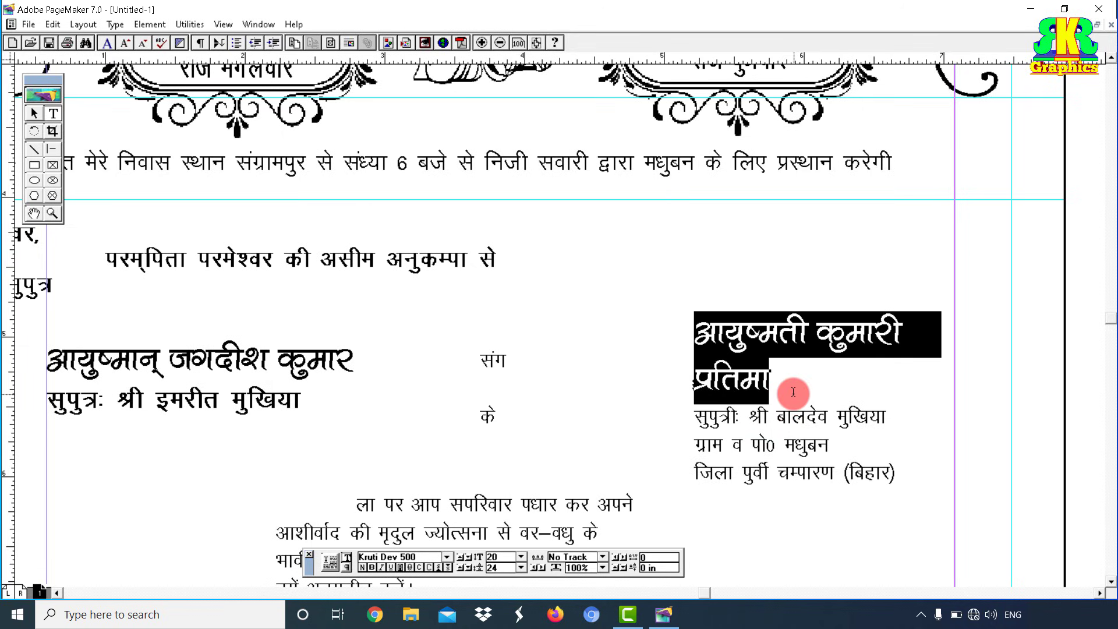
key(ctrl+shift+comma)
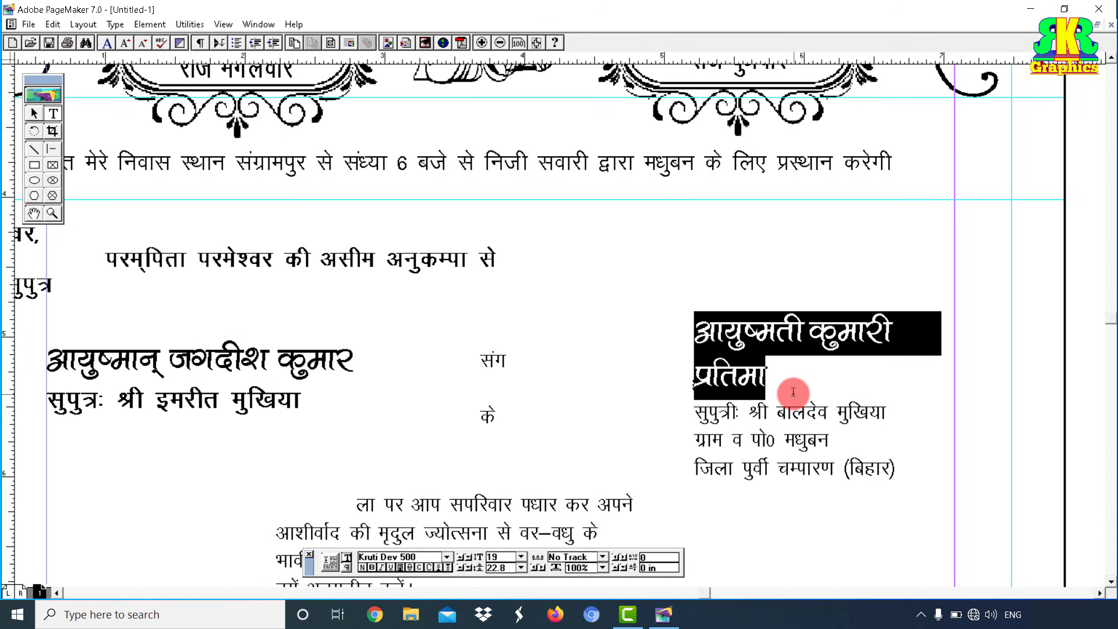
key(ctrl+shift+period)
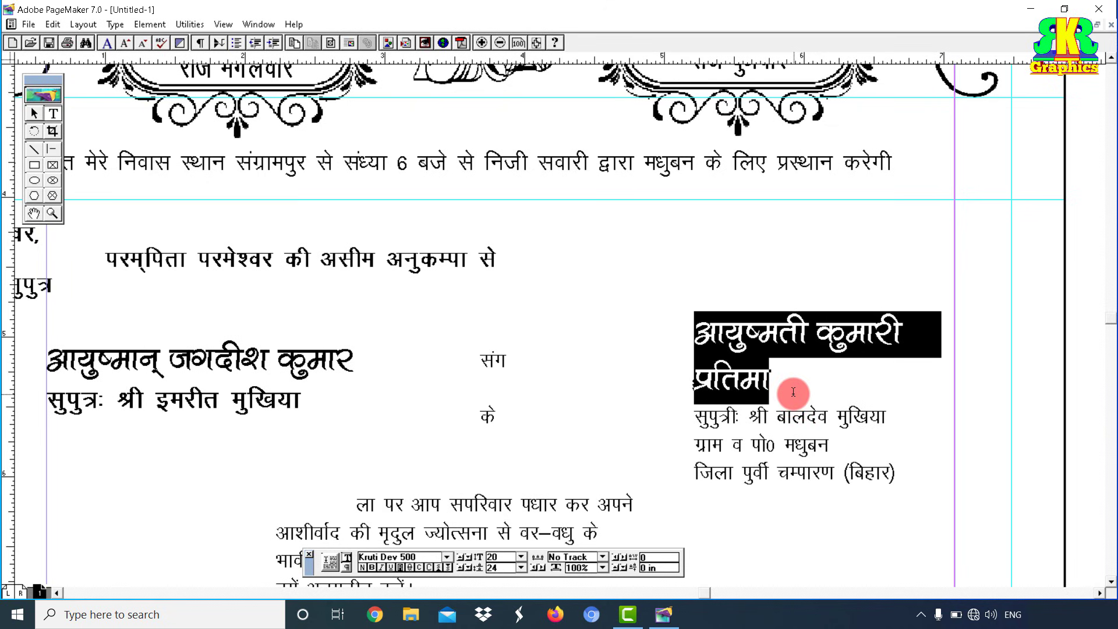
Step: Widen the bride's block so her name fits on one line, then shift it left and down
click(33, 134)
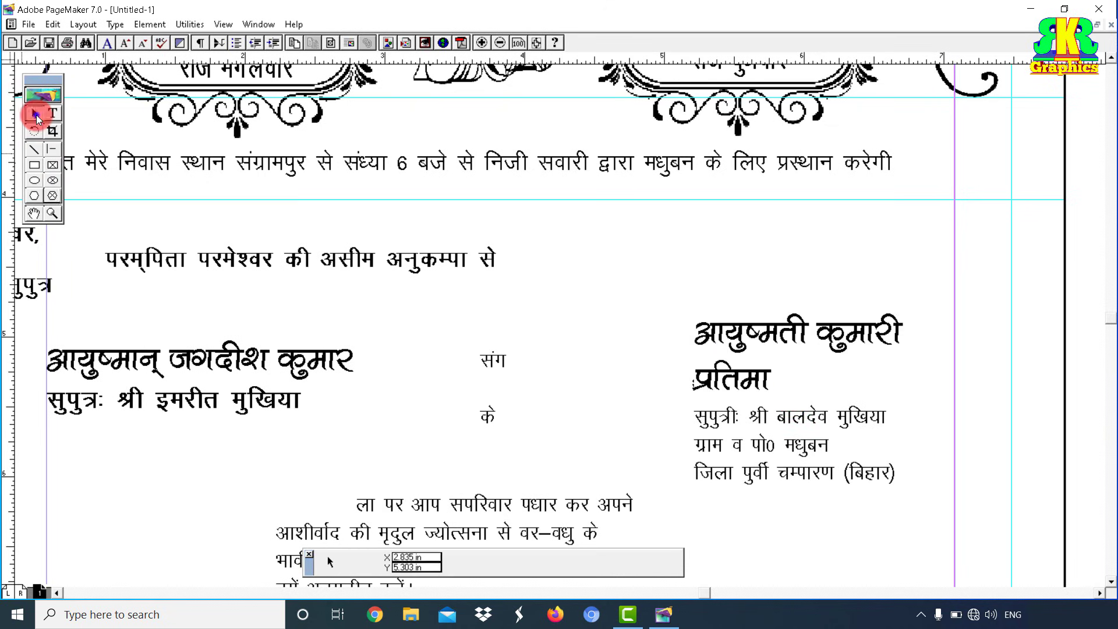
click(749, 345)
drag(930, 492, 997, 490)
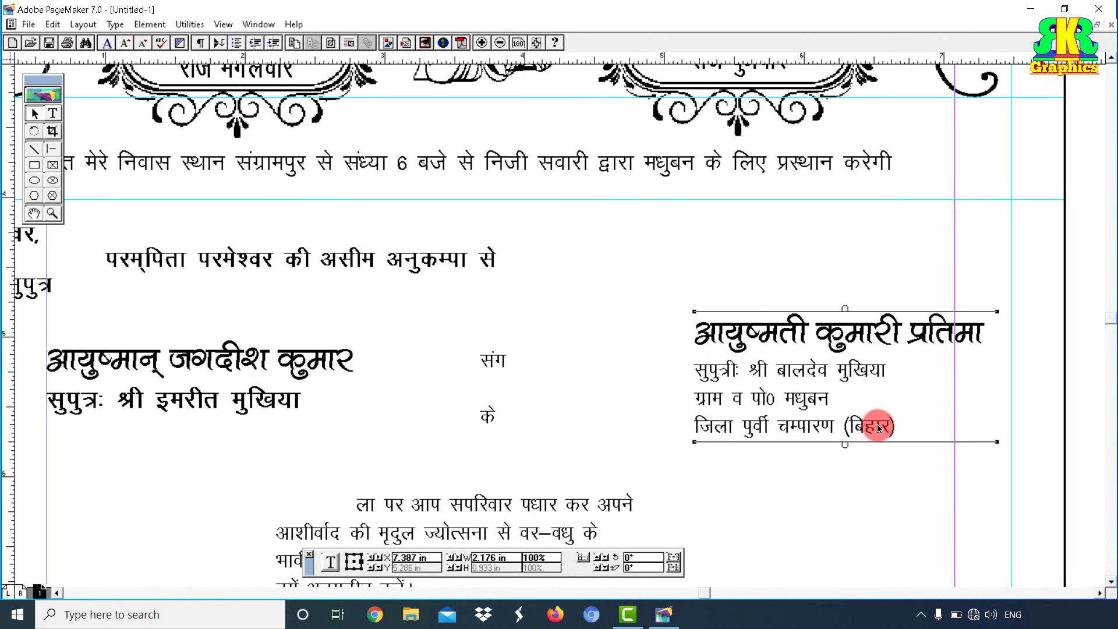
drag(835, 392, 877, 382)
click(870, 499)
Step: Enlarge the bride's three detail lines by one point size
drag(795, 413, 725, 340)
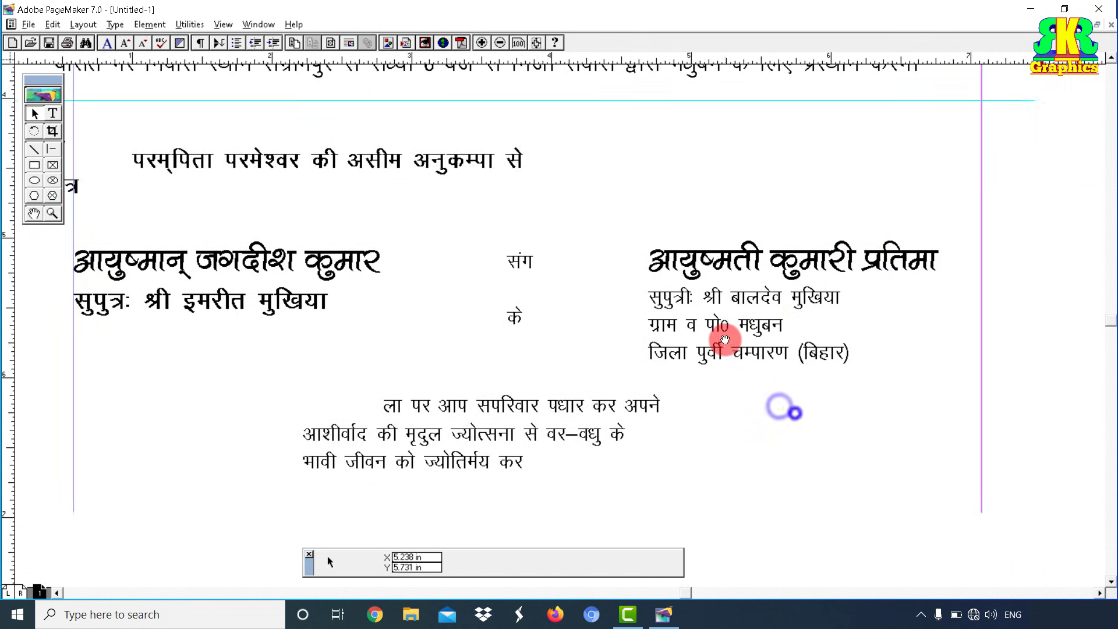
click(53, 114)
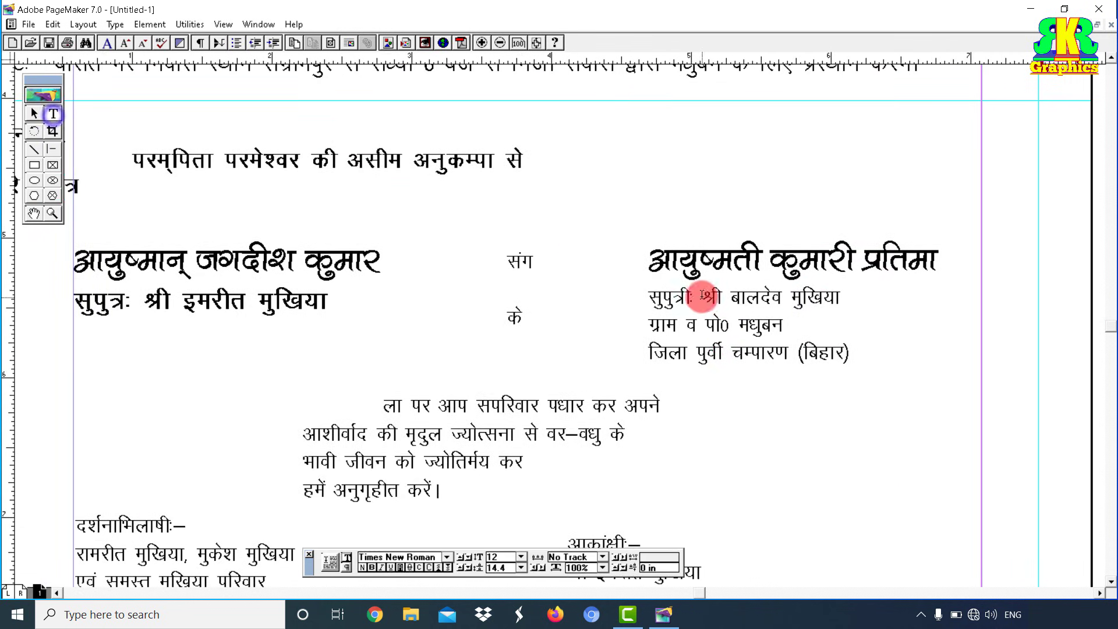
drag(649, 298, 864, 372)
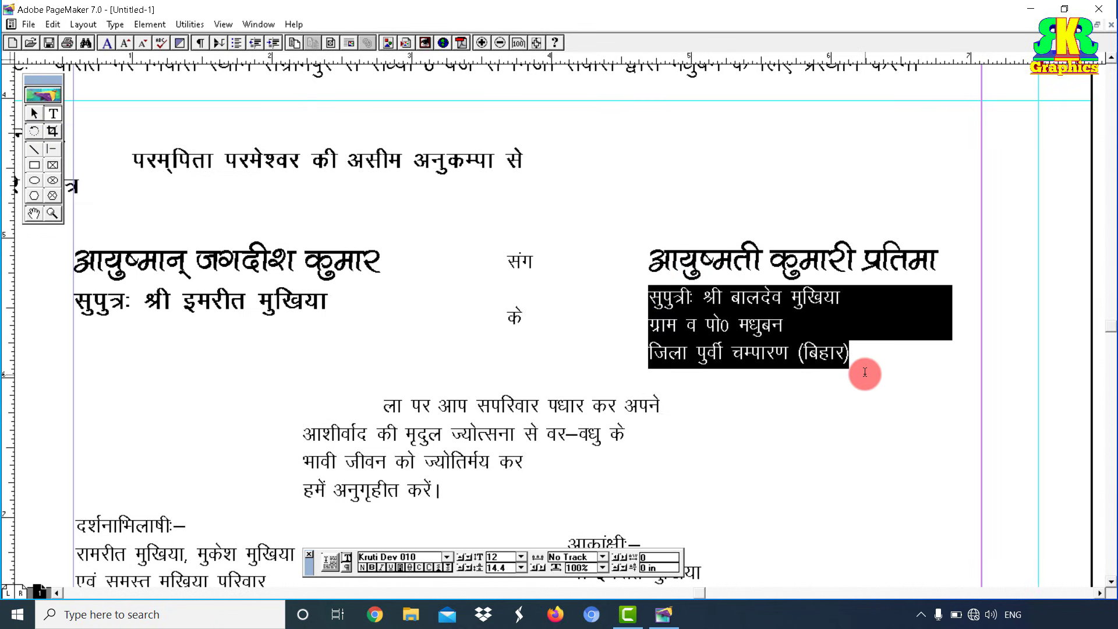
key(ctrl+shift+period)
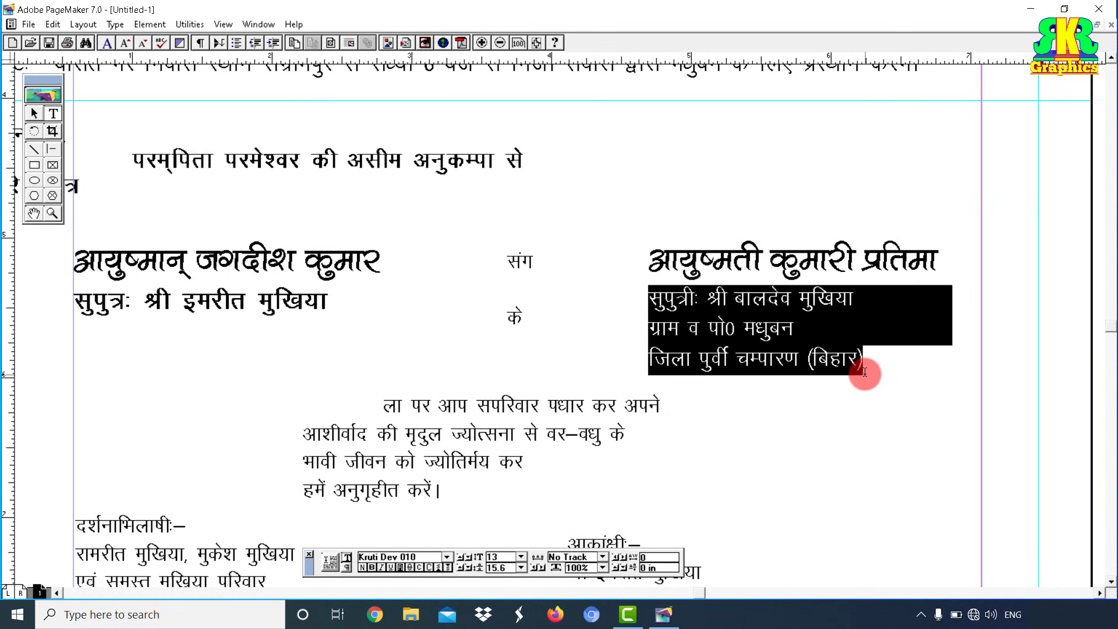
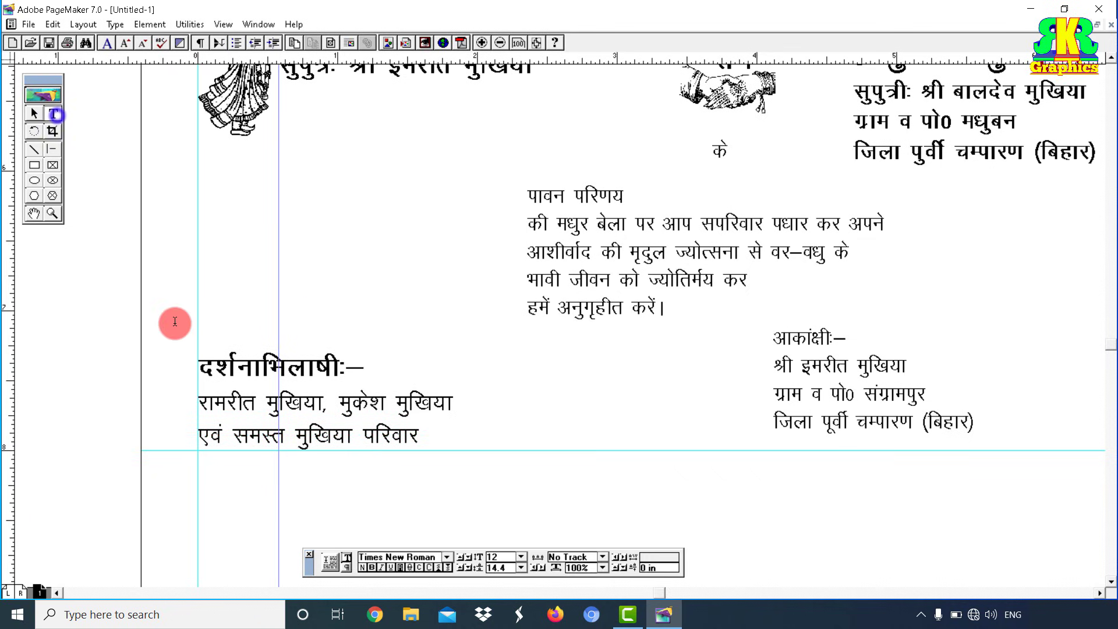
Step: Set 16-point leading on the three lines of the दर्शनाभिलाषीः– block
click(209, 361)
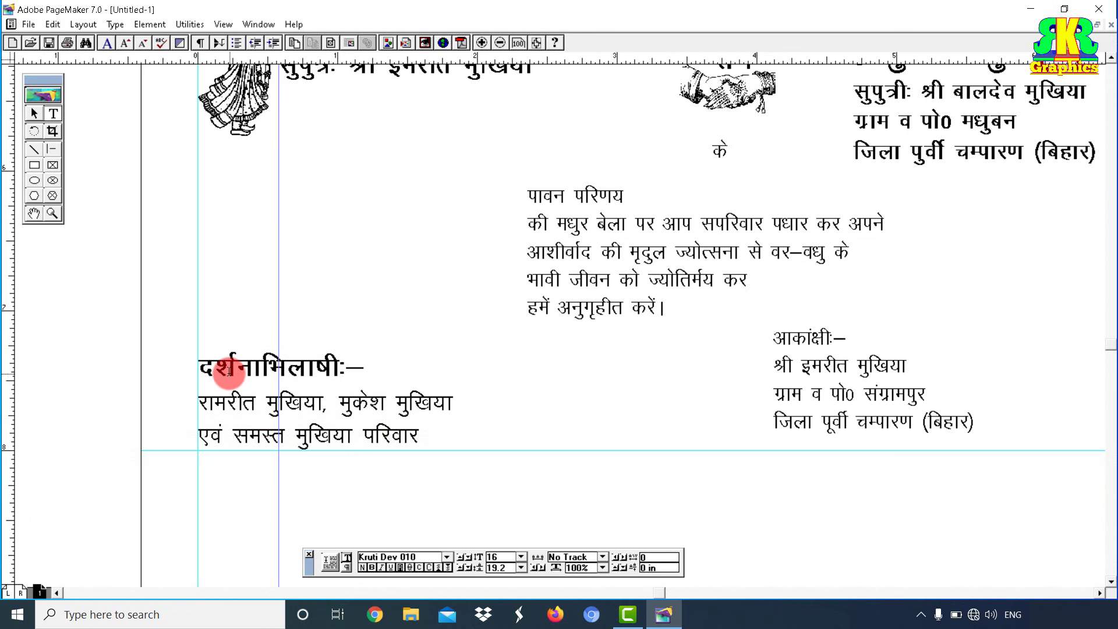
drag(197, 368, 424, 457)
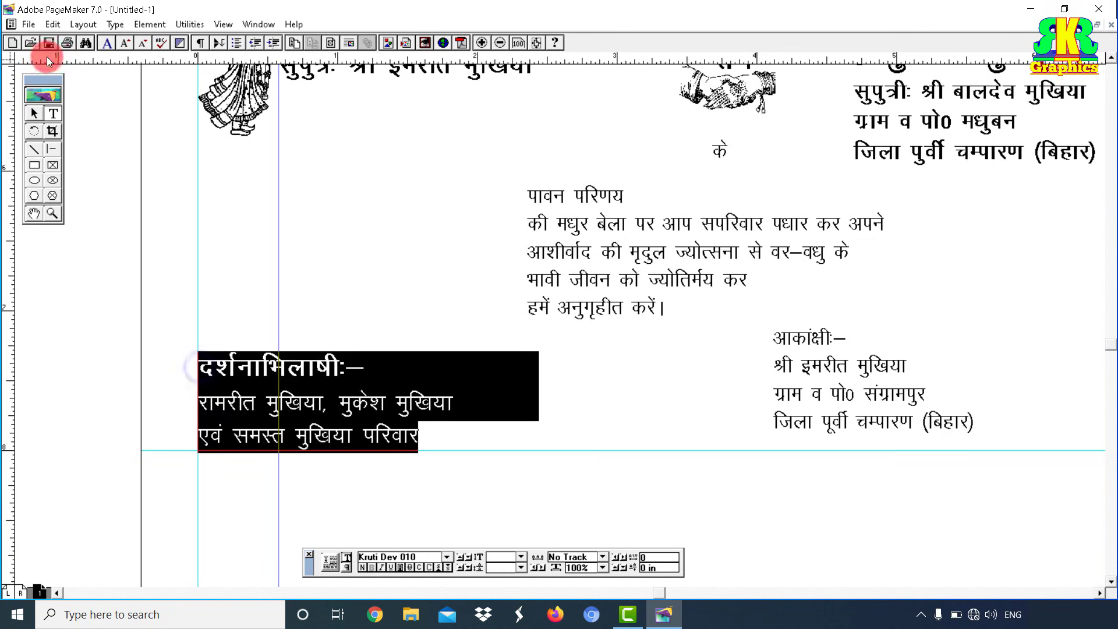
click(111, 25)
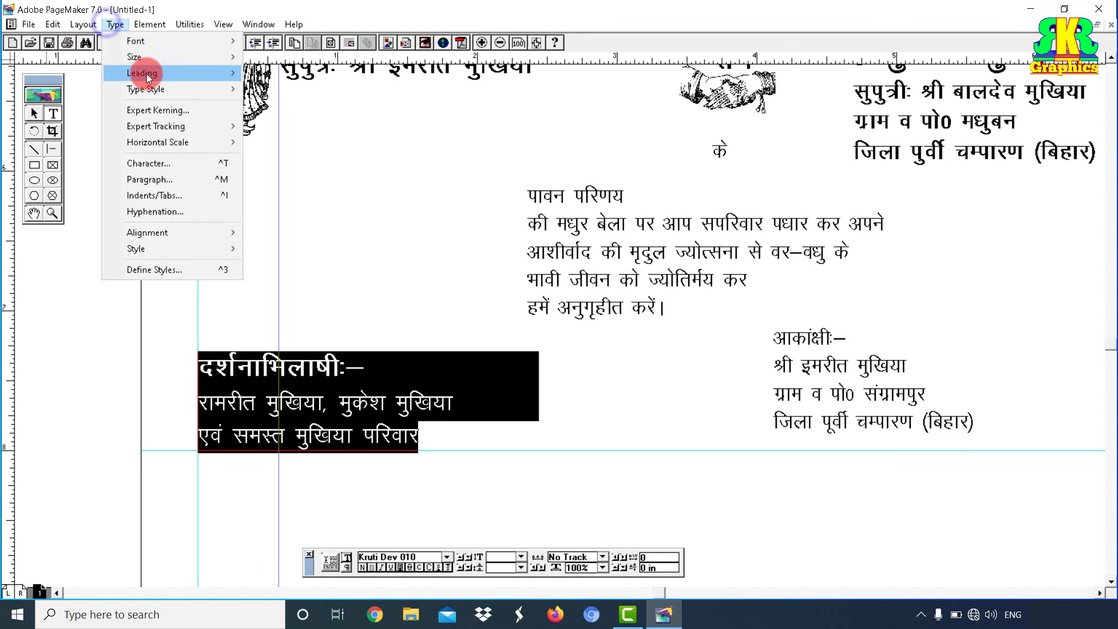
click(147, 75)
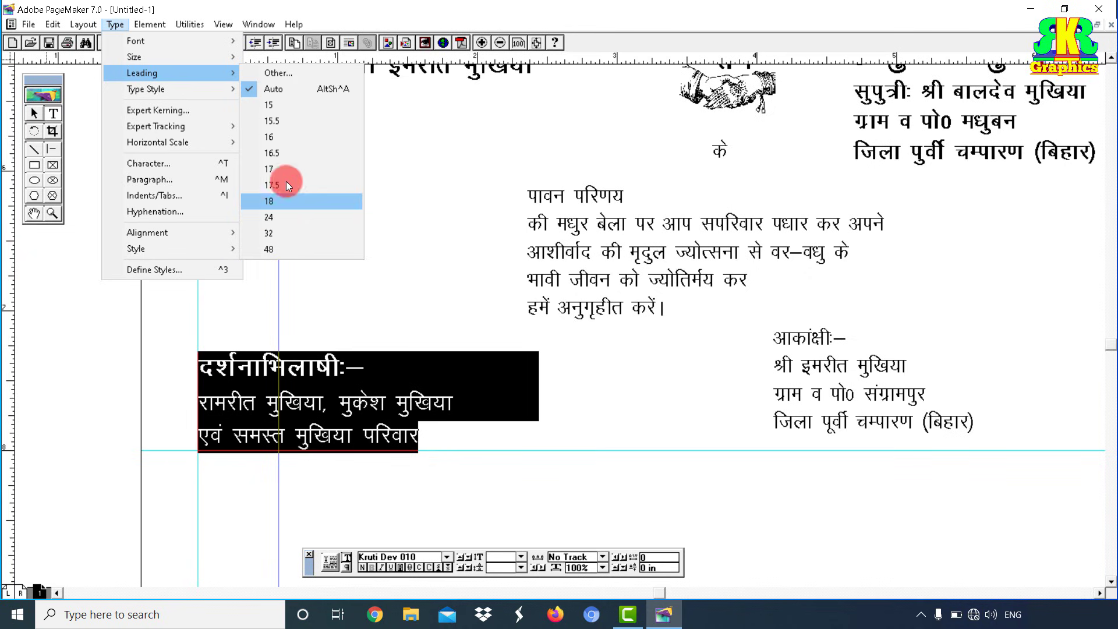
click(275, 138)
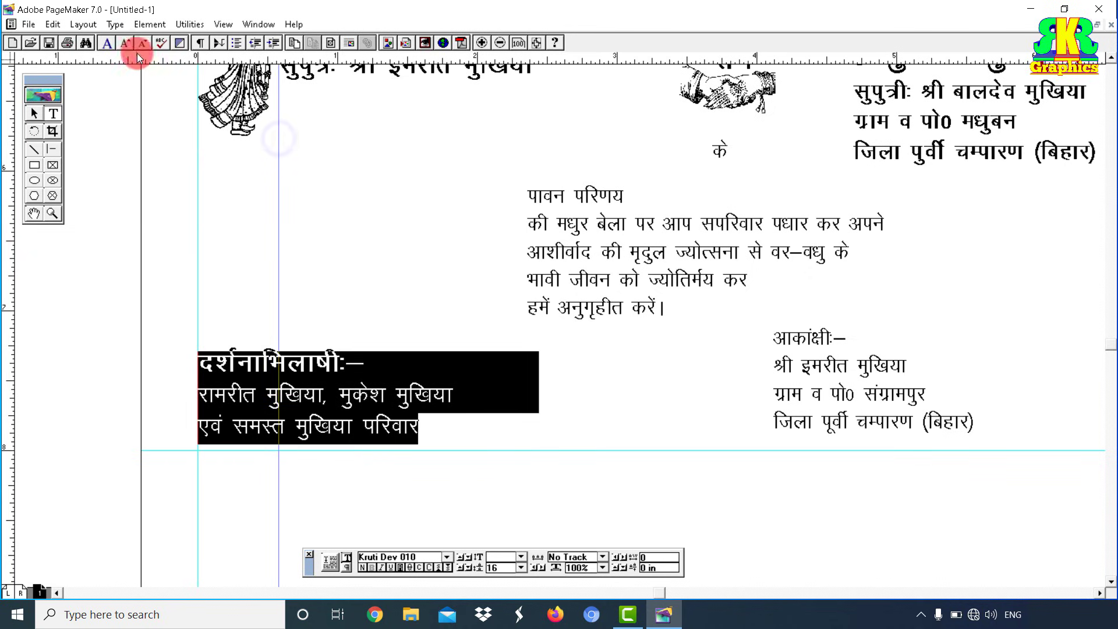
Step: Nudge the दर्शनाभिलाषीः– block slightly down so it sits just above the bottom guide
click(31, 110)
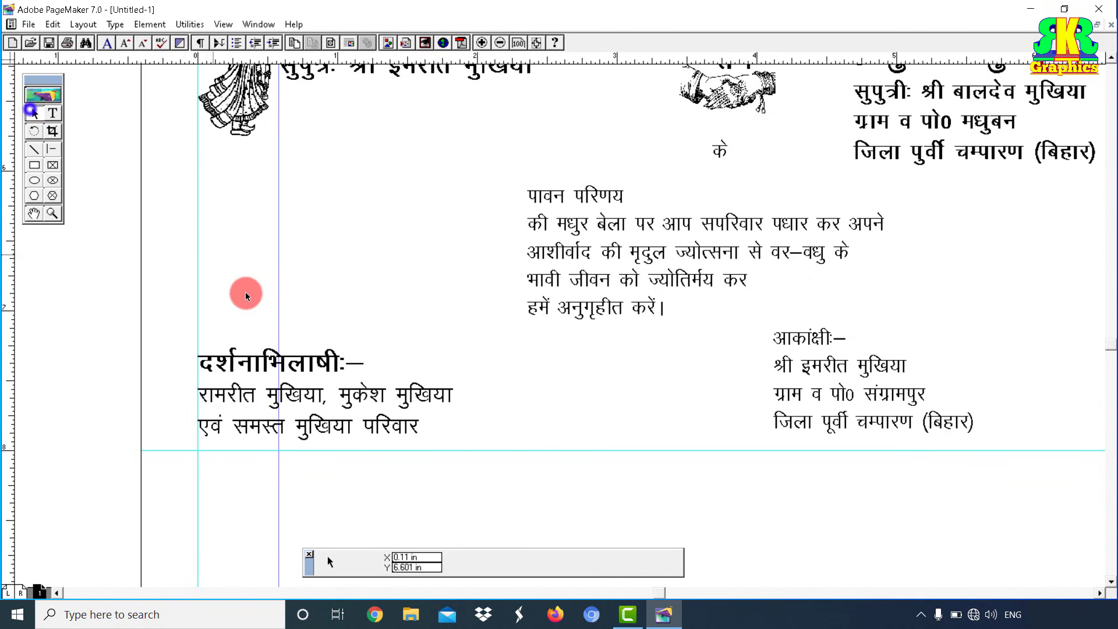
click(246, 376)
drag(246, 376, 244, 388)
click(588, 389)
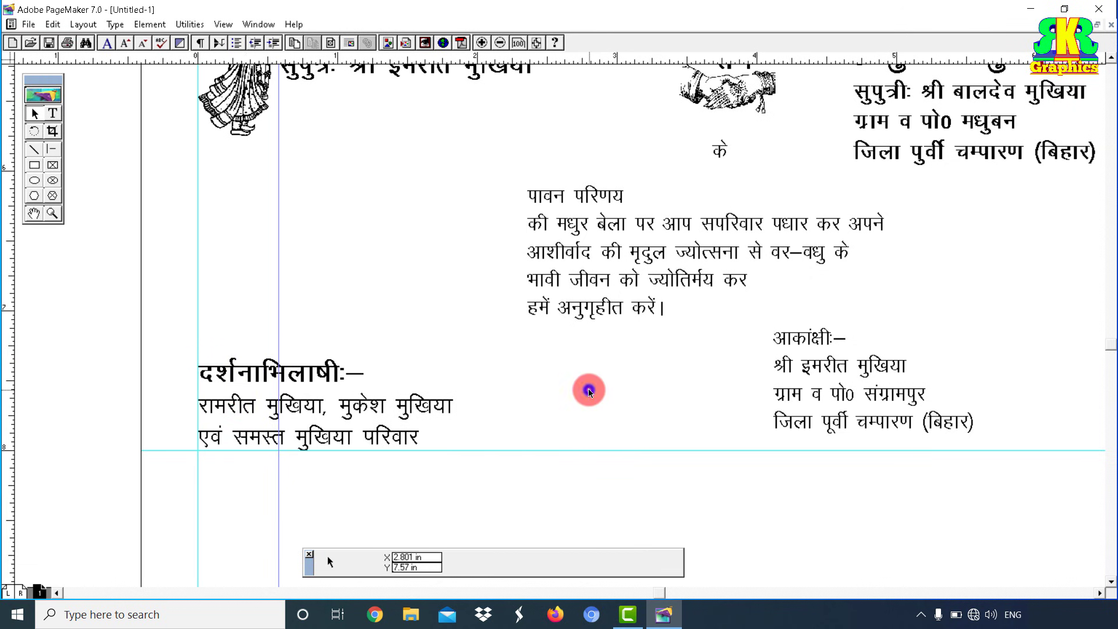
Step: Bring the right-hand sender block into view and select its आकांक्षीः– heading
drag(672, 357, 527, 356)
drag(637, 388, 450, 392)
drag(533, 349, 647, 349)
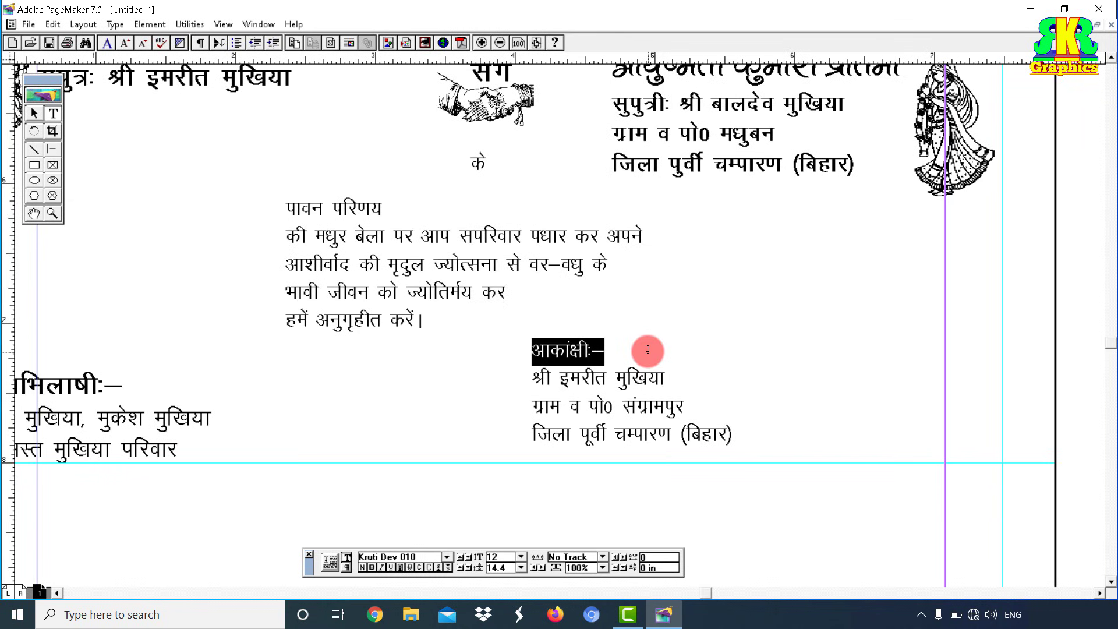
Step: Bold the heading at 18 pt and the sender's name at 15 pt, and enlarge the address to 14 pt
key(ctrl+shift+b)
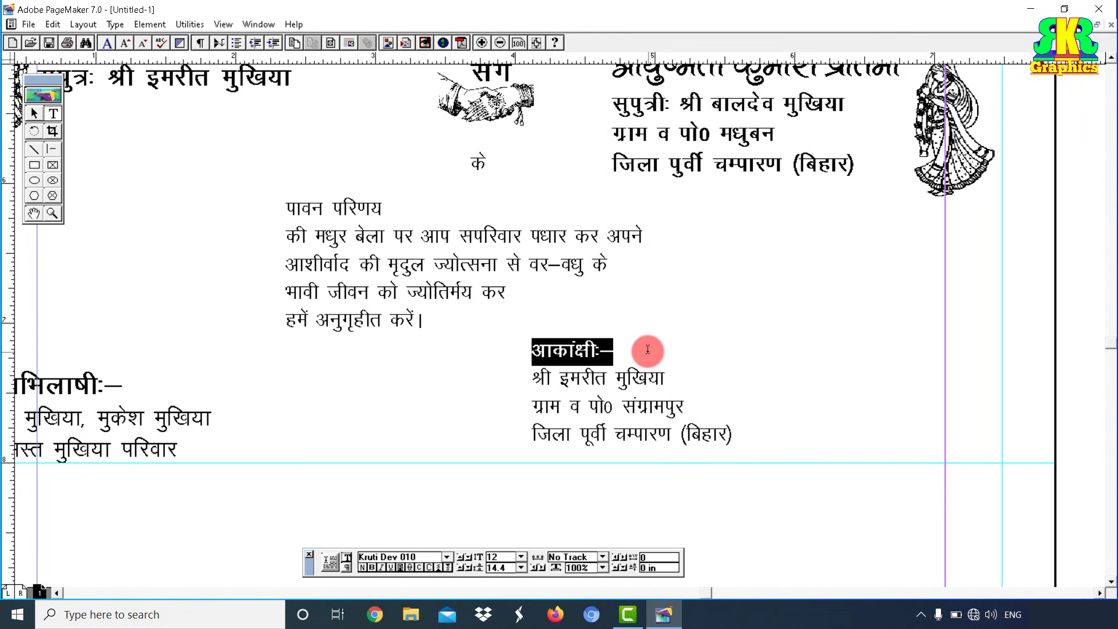
key(ctrl+alt+shift+period)
key(ctrl+alt+shift+period)
key(ctrl+alt+shift+period)
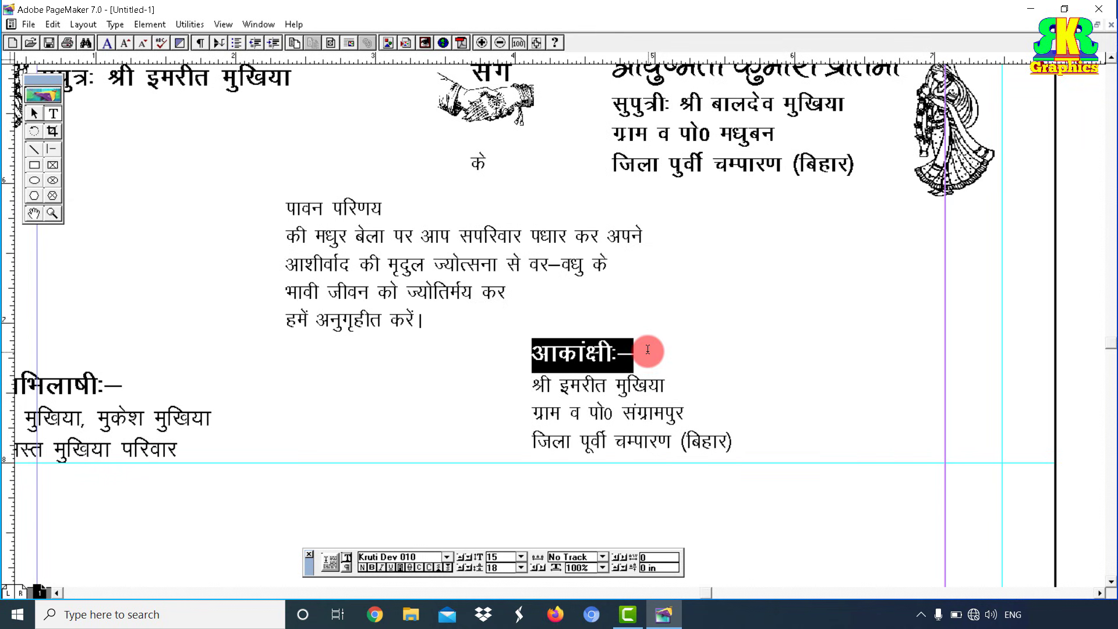
key(ctrl+alt+shift+period)
key(ctrl+alt+shift+period)
key(ctrl+alt+shift+period)
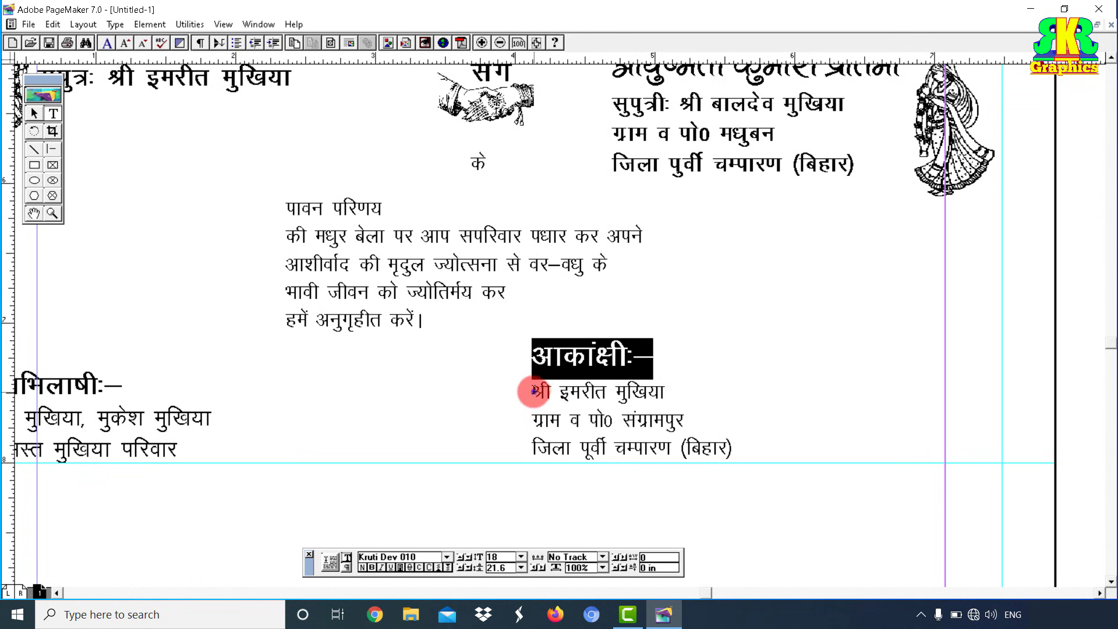
drag(532, 393, 711, 397)
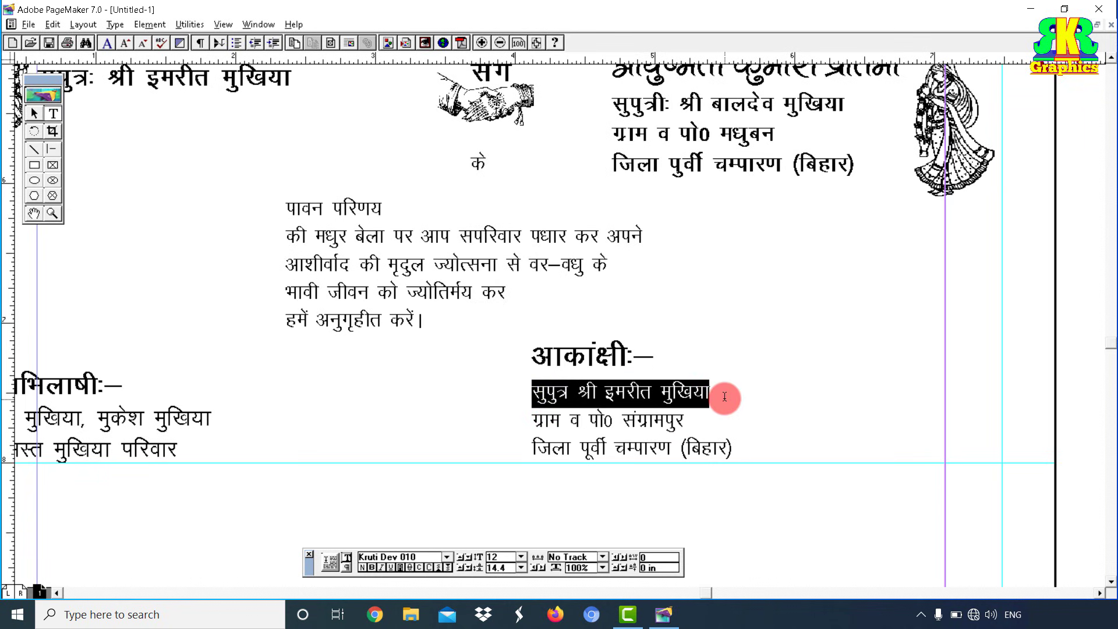
key(ctrl+alt+shift+period)
key(ctrl+alt+shift+period)
key(ctrl+alt+shift+period)
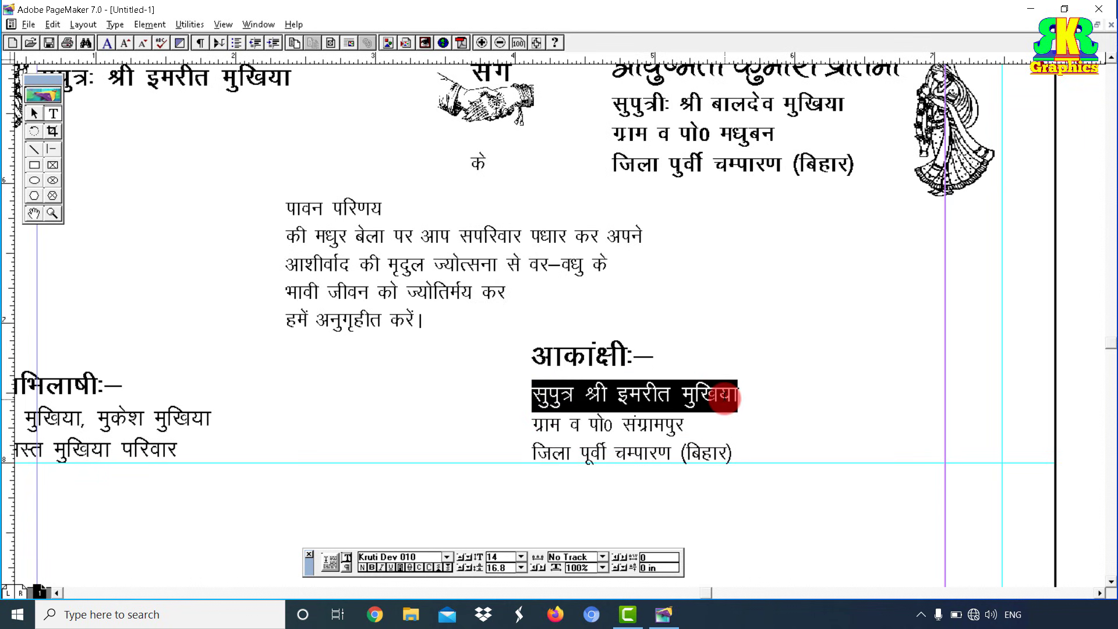
key(ctrl+shift+b)
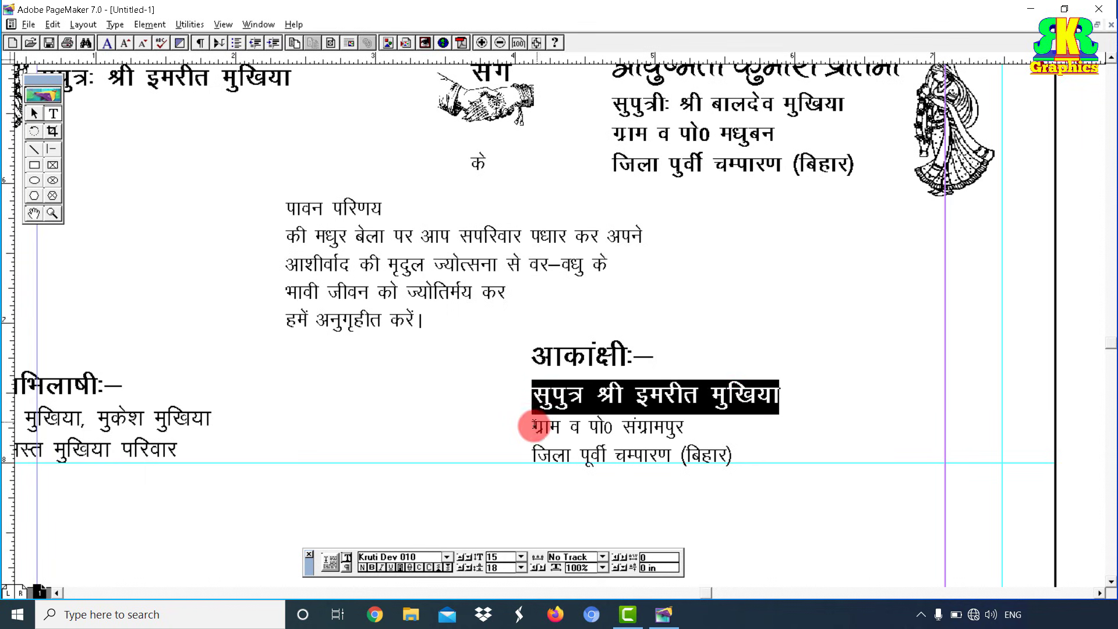
drag(531, 425, 757, 466)
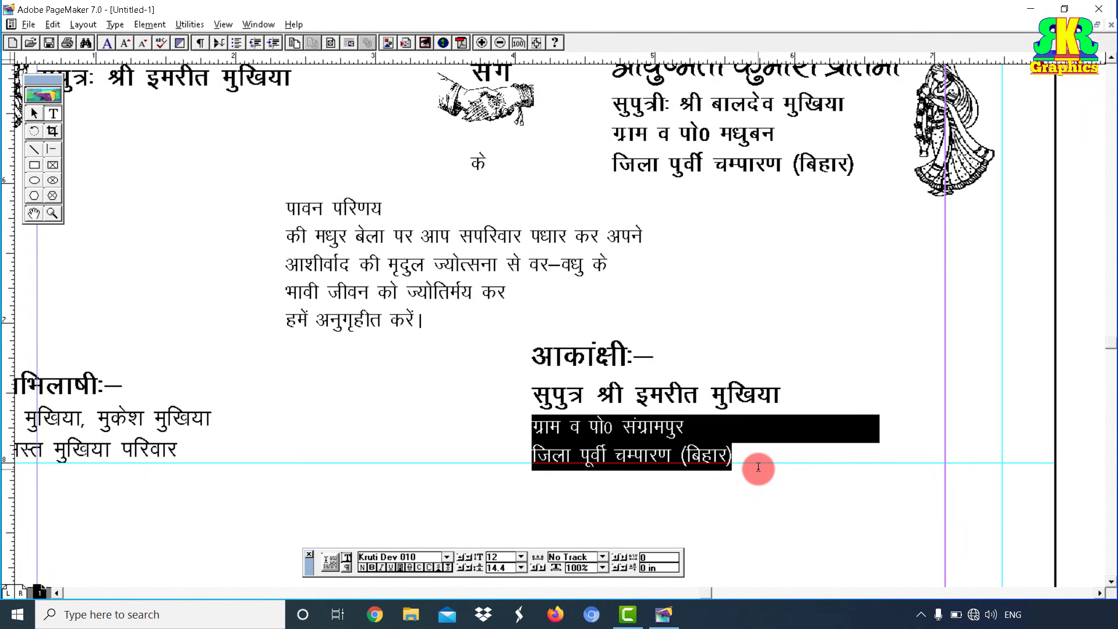
key(ctrl+alt+shift+period)
key(ctrl+alt+shift+period)
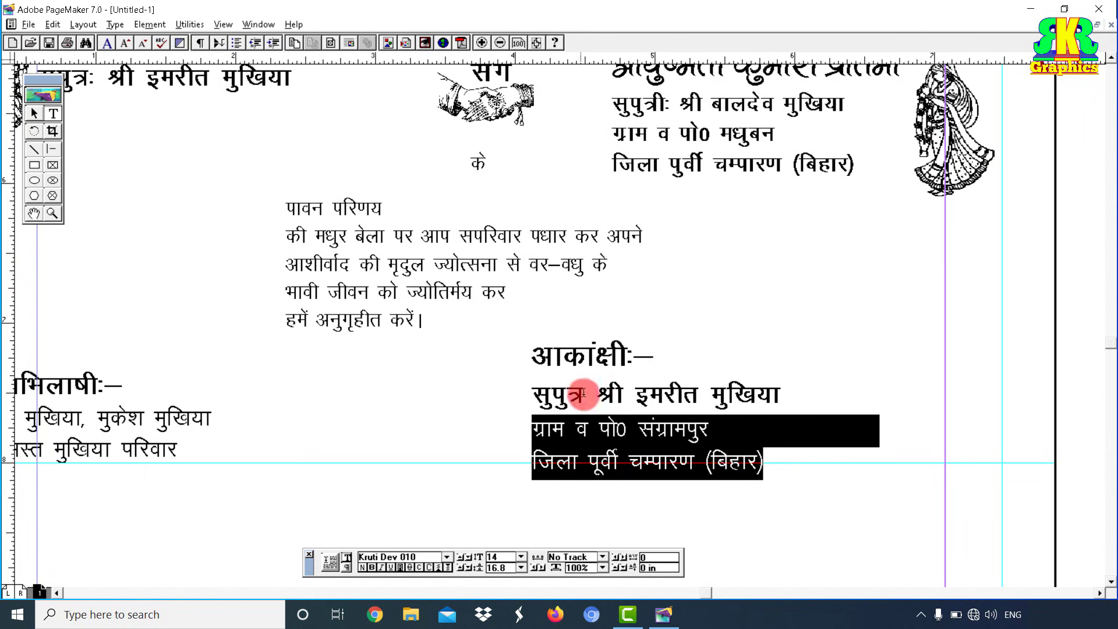
Step: Narrow the sender block to fit its text and move it to the right margin
click(34, 113)
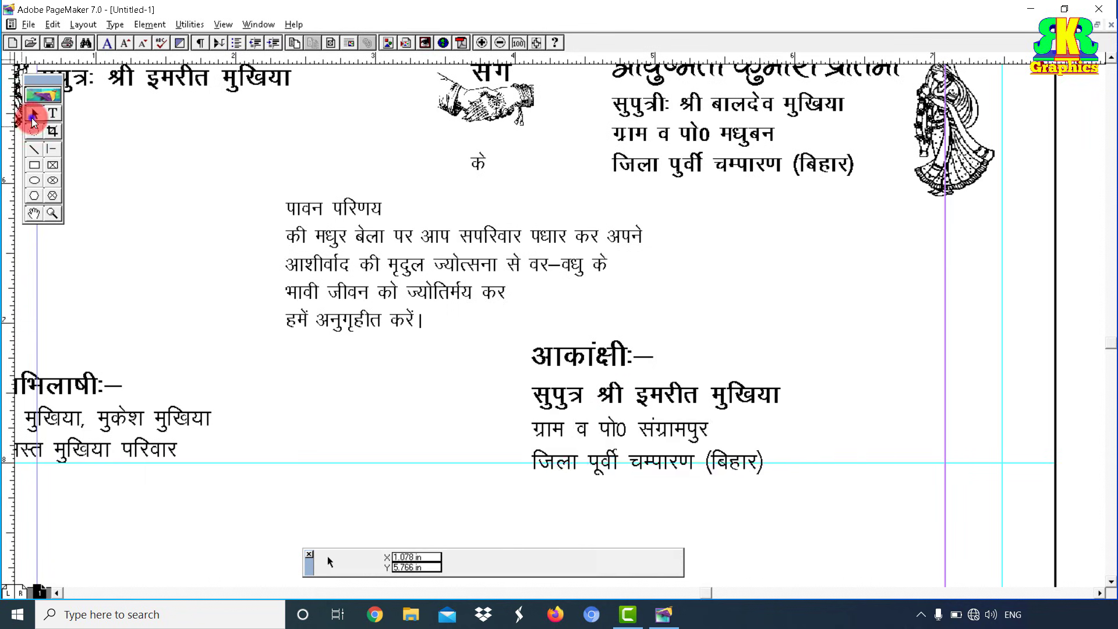
click(650, 400)
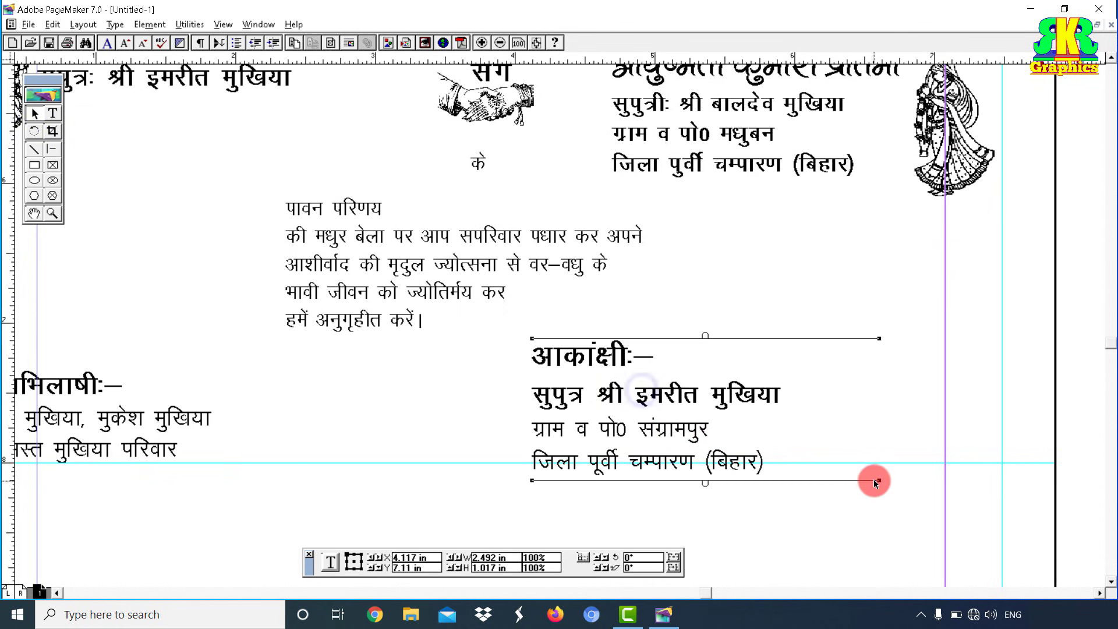
drag(876, 480, 790, 504)
drag(654, 397, 861, 385)
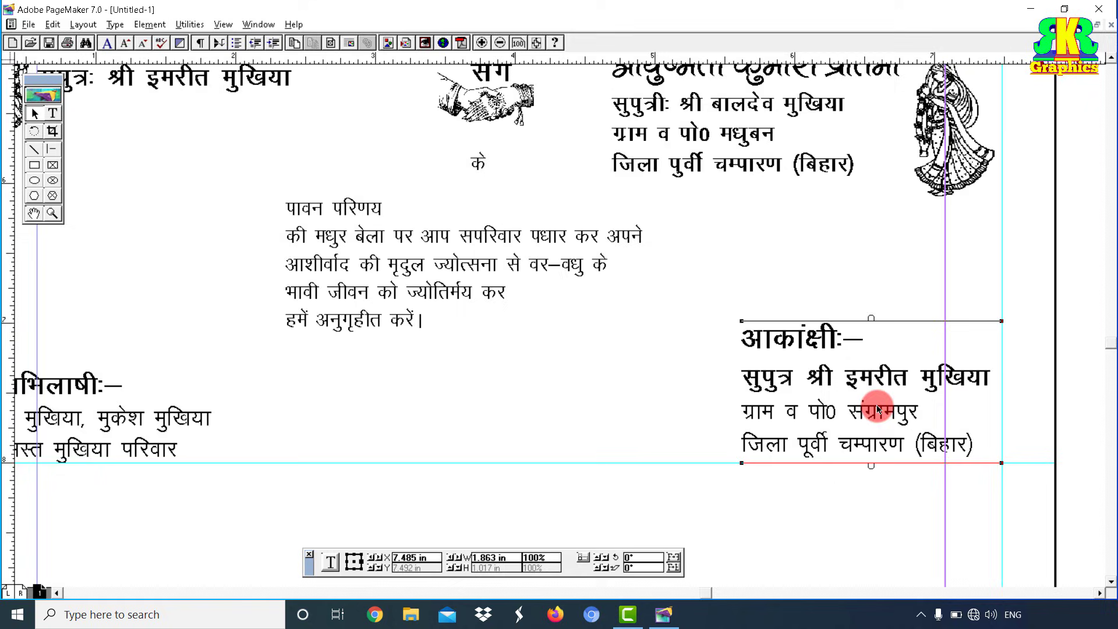
click(856, 502)
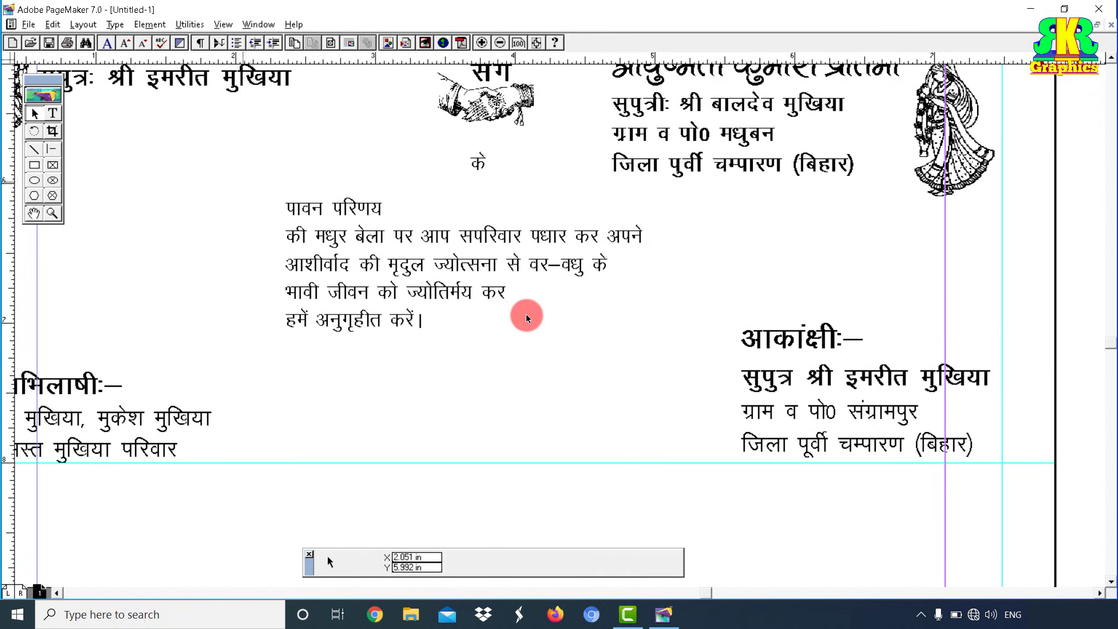
Step: Centre all four lines of the sender block
click(53, 113)
click(820, 413)
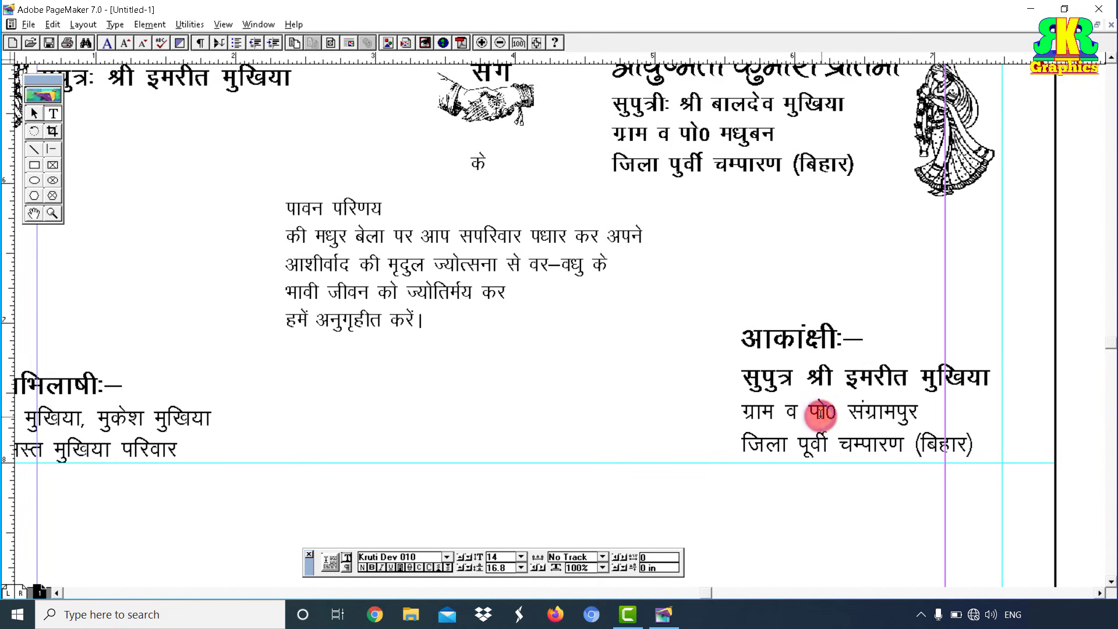
key(ctrl+a)
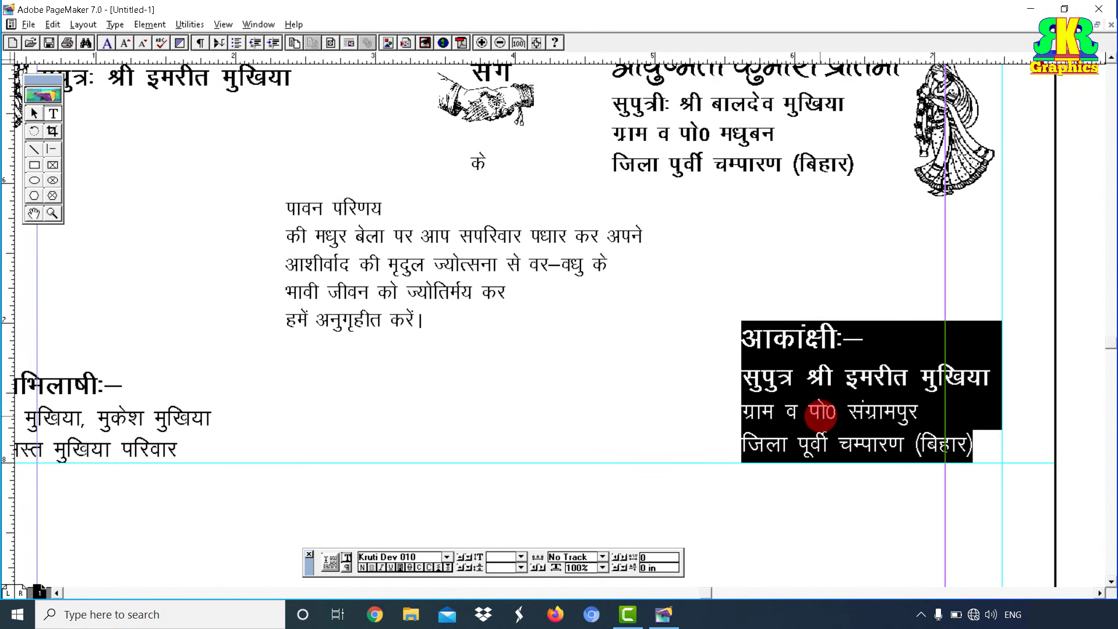
key(ctrl+shift+c)
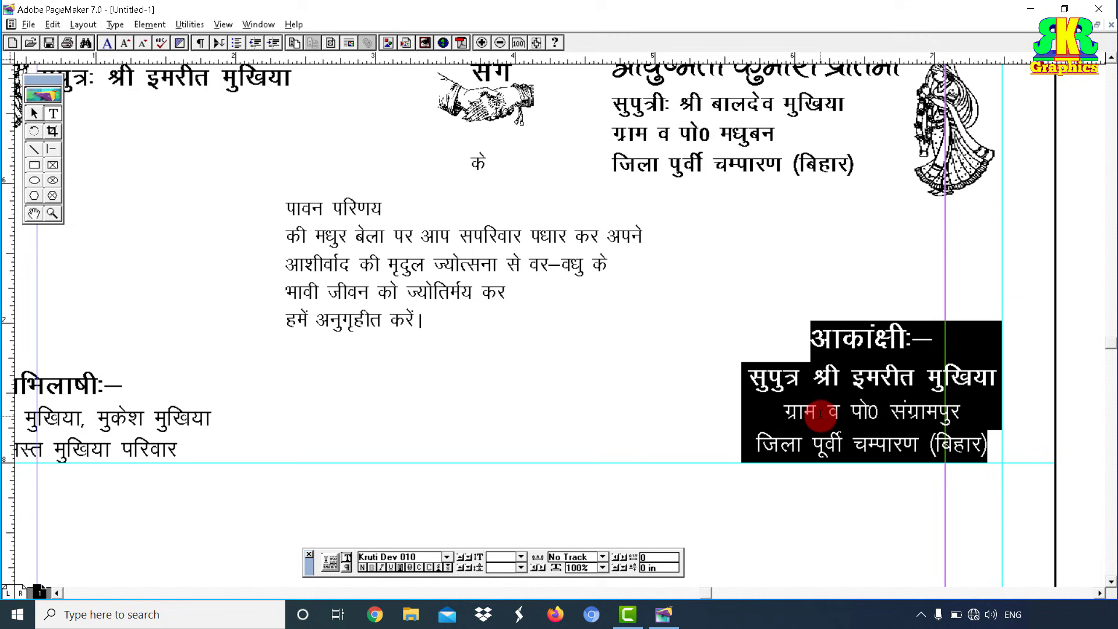
click(879, 414)
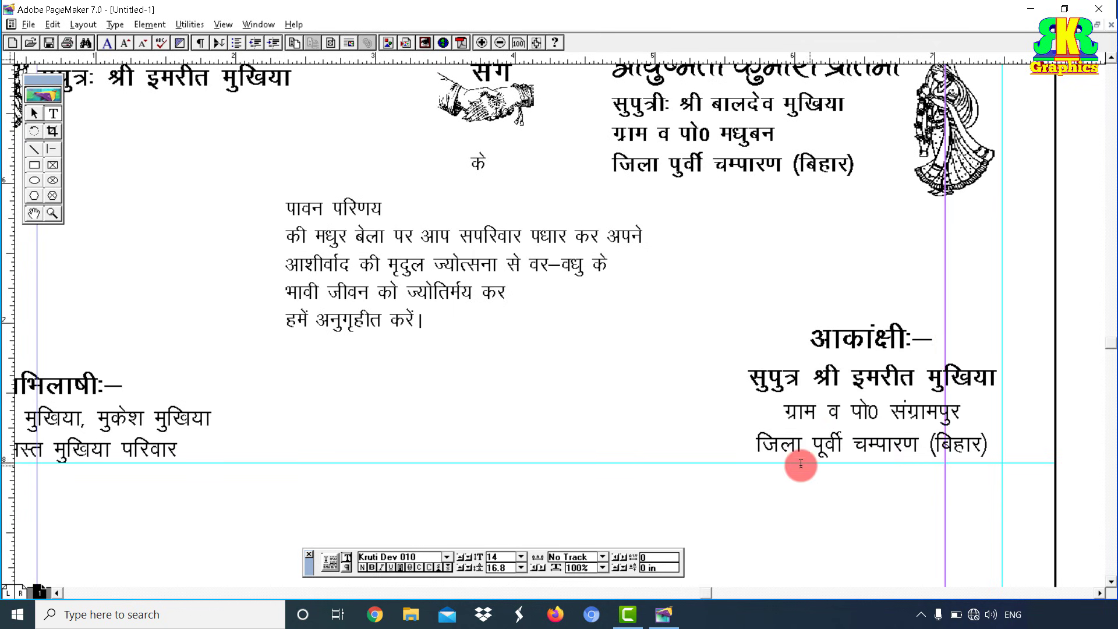
drag(591, 393, 722, 495)
drag(671, 425, 624, 410)
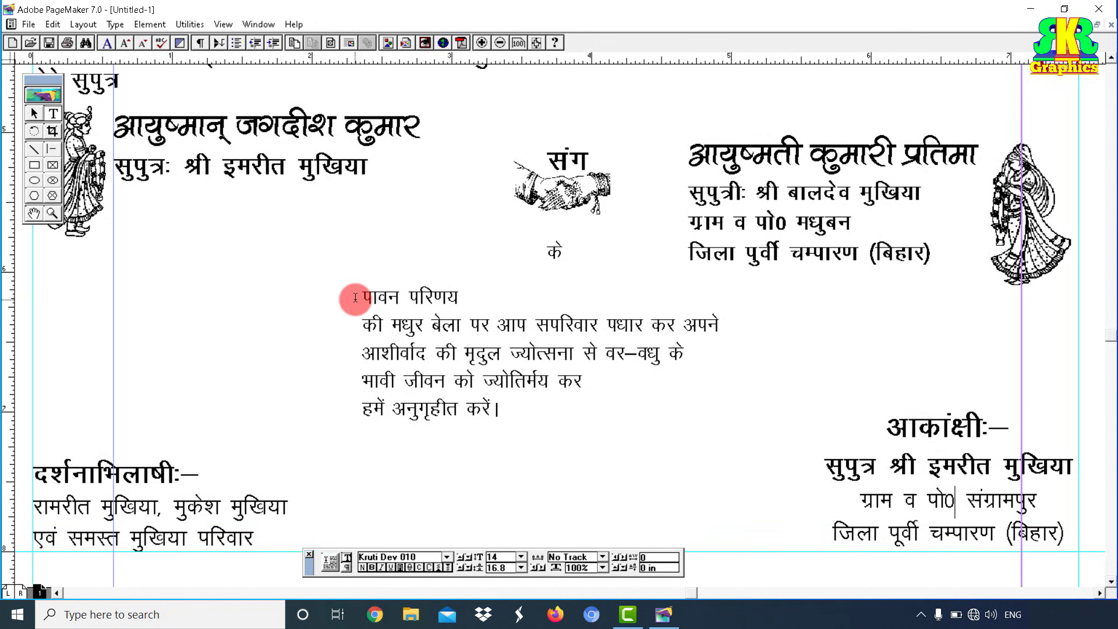
Step: Centre the lines of the invitation paragraph and move it to the page centre
drag(362, 292, 483, 302)
key(ctrl+a)
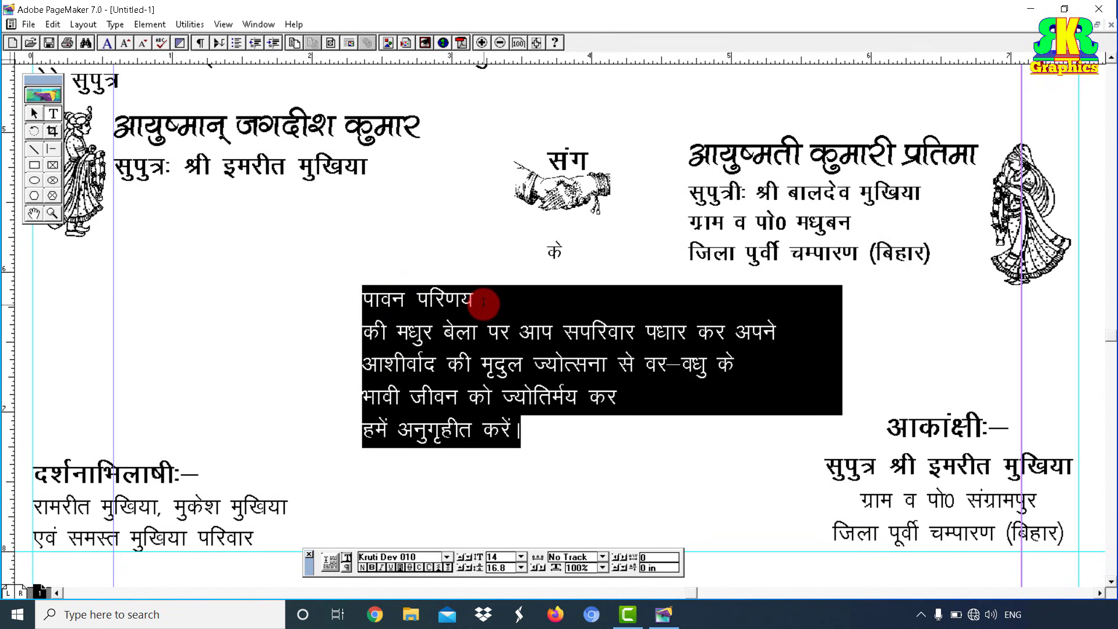
key(ctrl+shift+c)
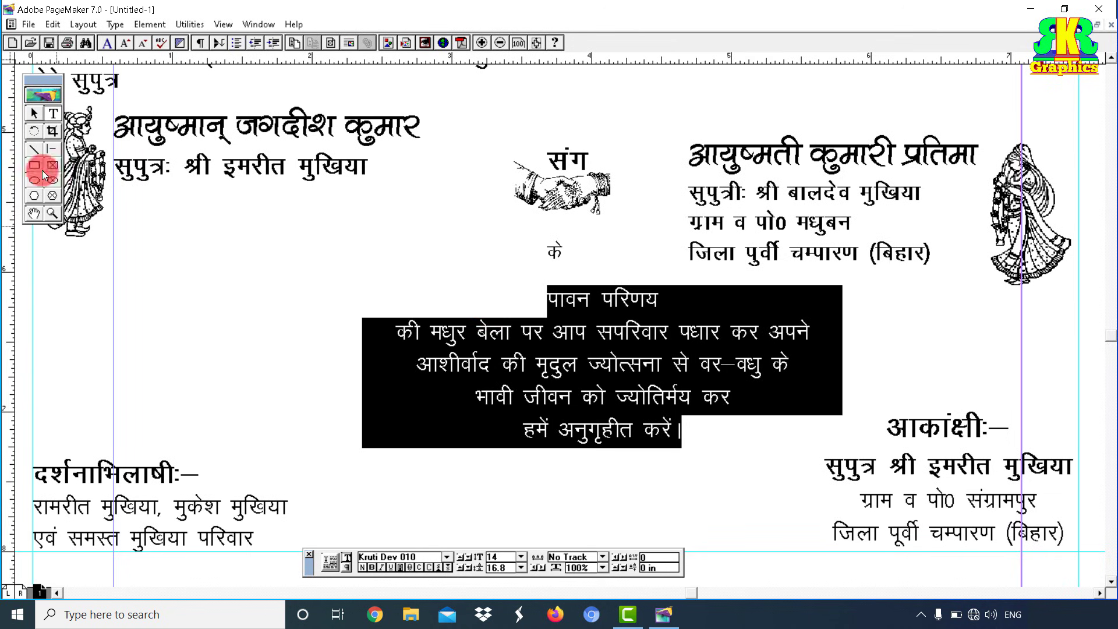
click(34, 111)
drag(578, 351, 523, 375)
Step: Enlarge the पावन परिणय heading to 21 pt and make it bold
click(52, 114)
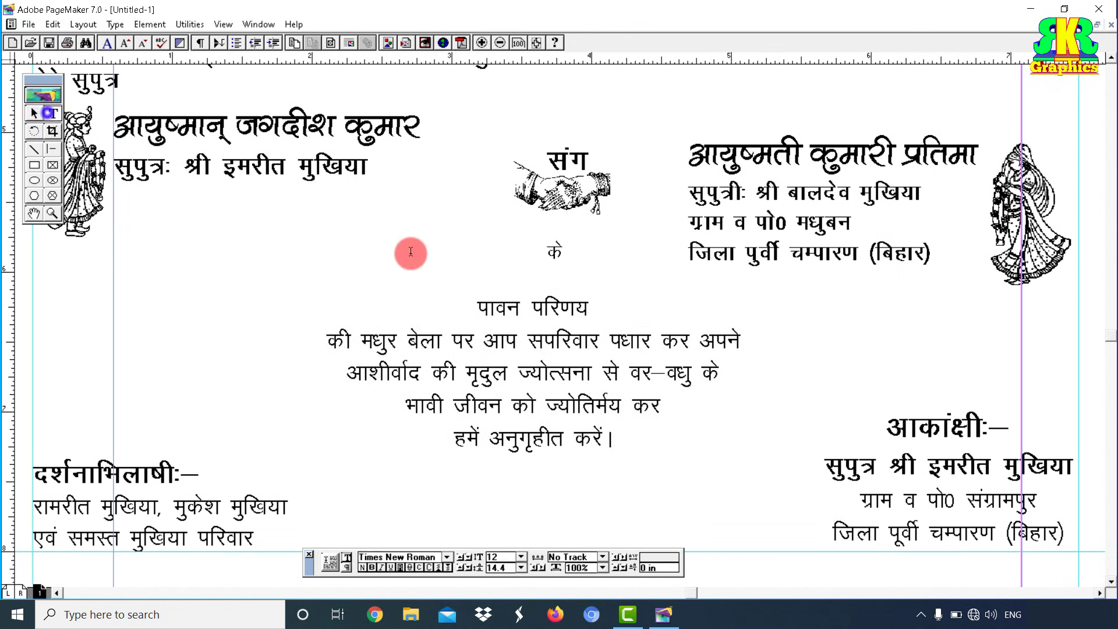
drag(473, 306, 615, 307)
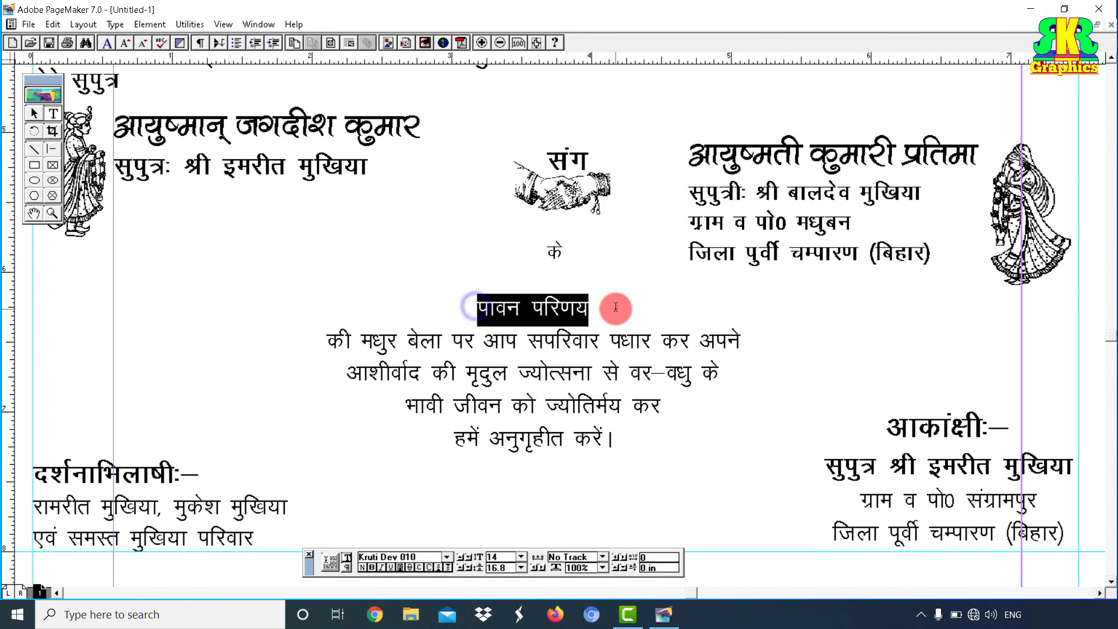
key(ctrl+shift+period)
key(ctrl+shift+period)
key(ctrl+shift+period)
key(ctrl+shift+period)
key(ctrl+shift+period)
key(ctrl+shift+period)
key(ctrl+shift+period)
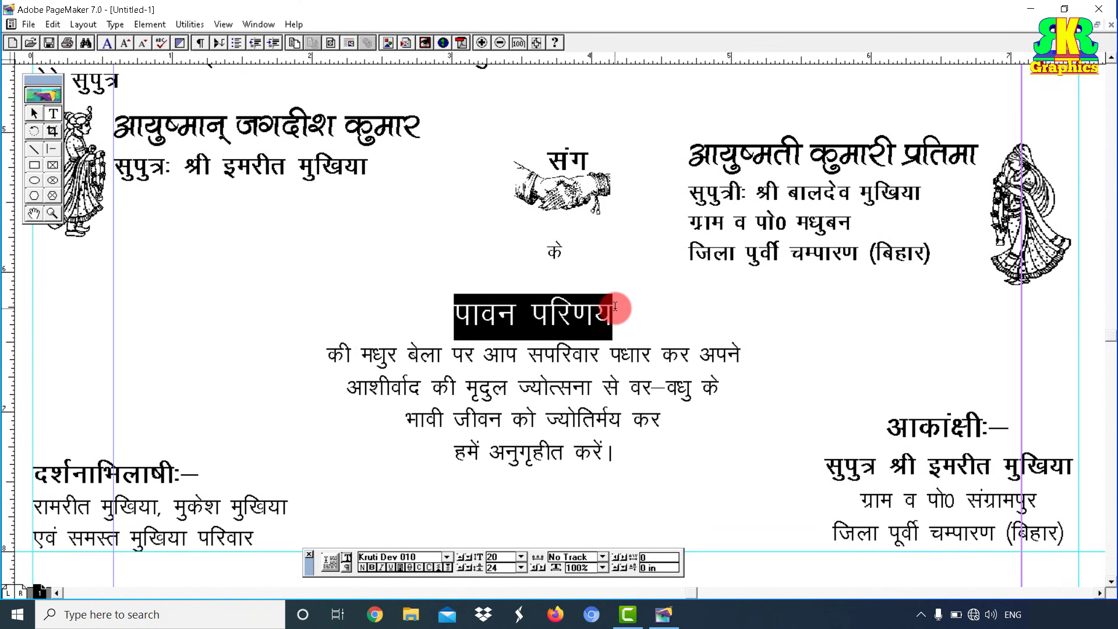
key(ctrl+shift+b)
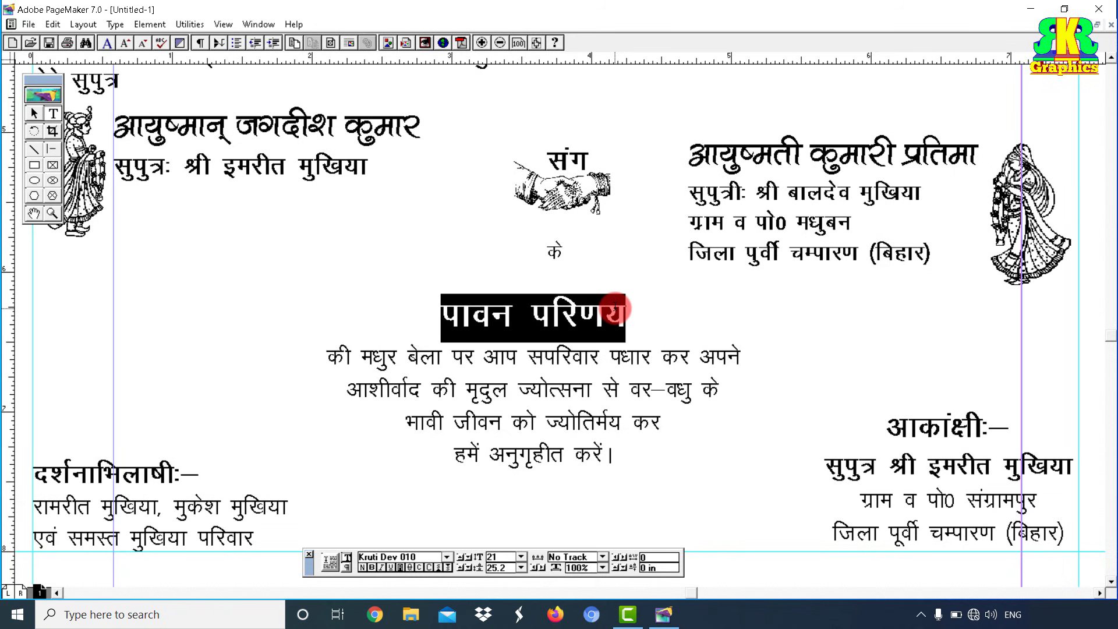
click(659, 441)
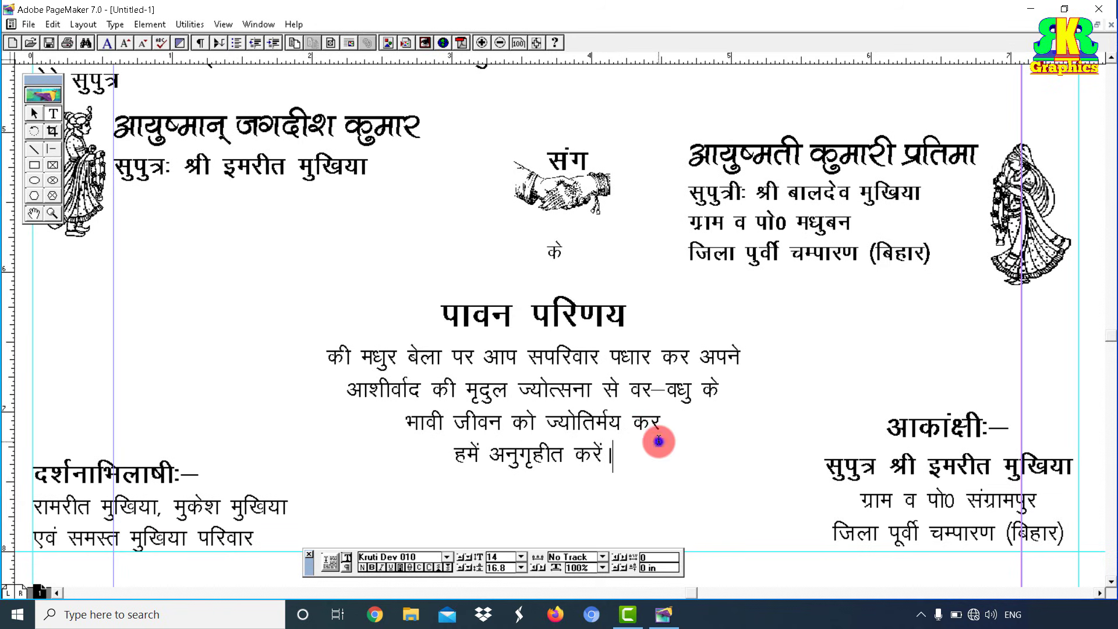
click(36, 114)
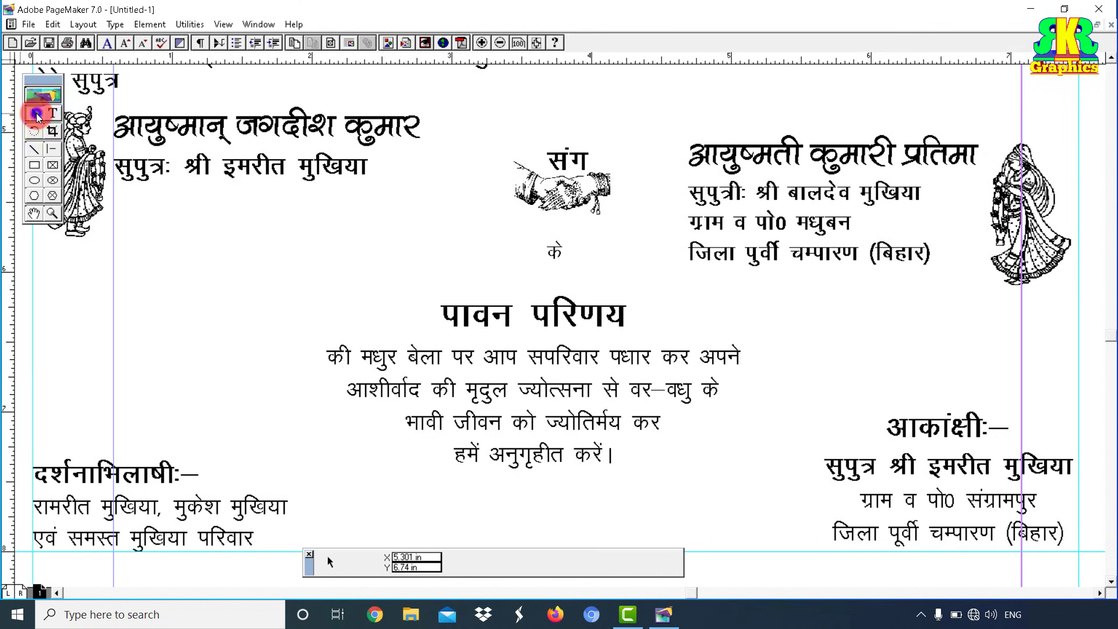
Step: Place the 'shape' ribbon graphic from the LOGO folder over the पावन परिणय heading
click(28, 25)
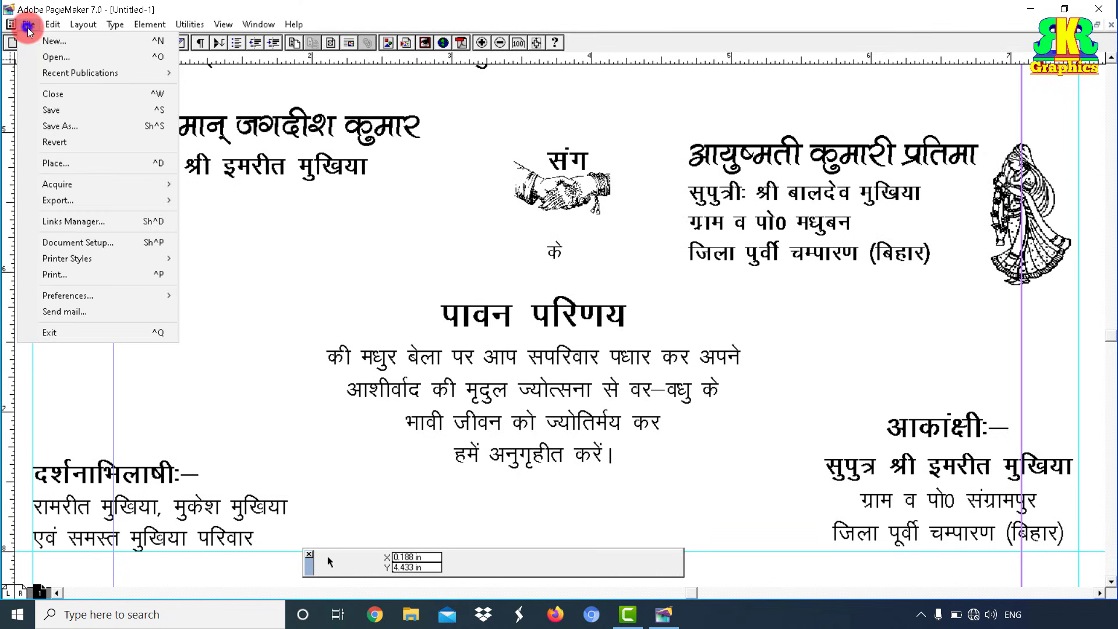
click(100, 163)
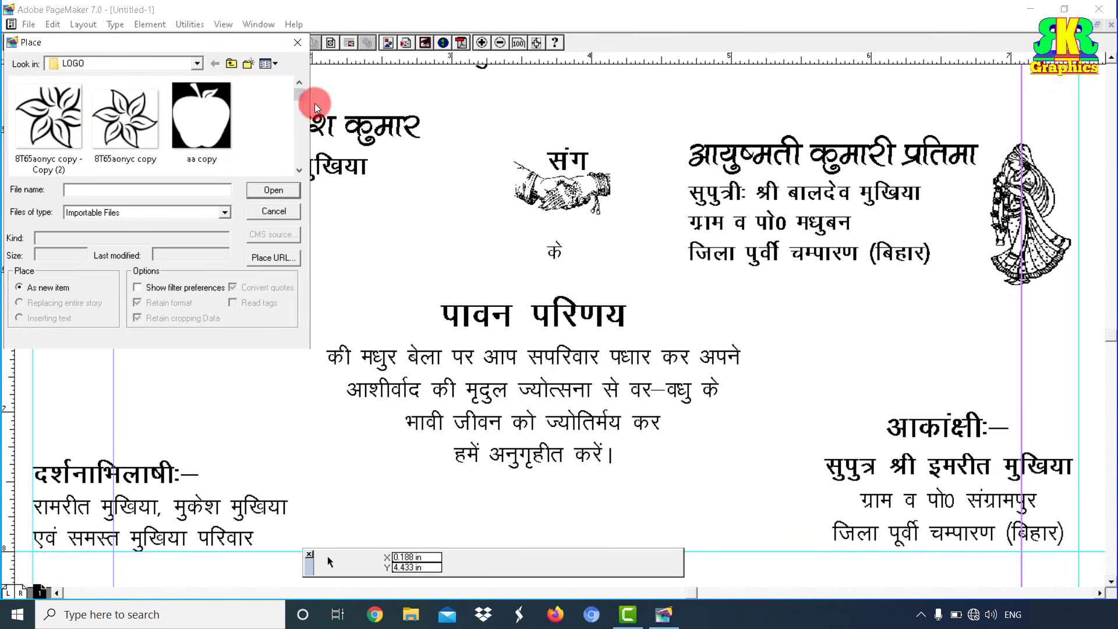
click(300, 171)
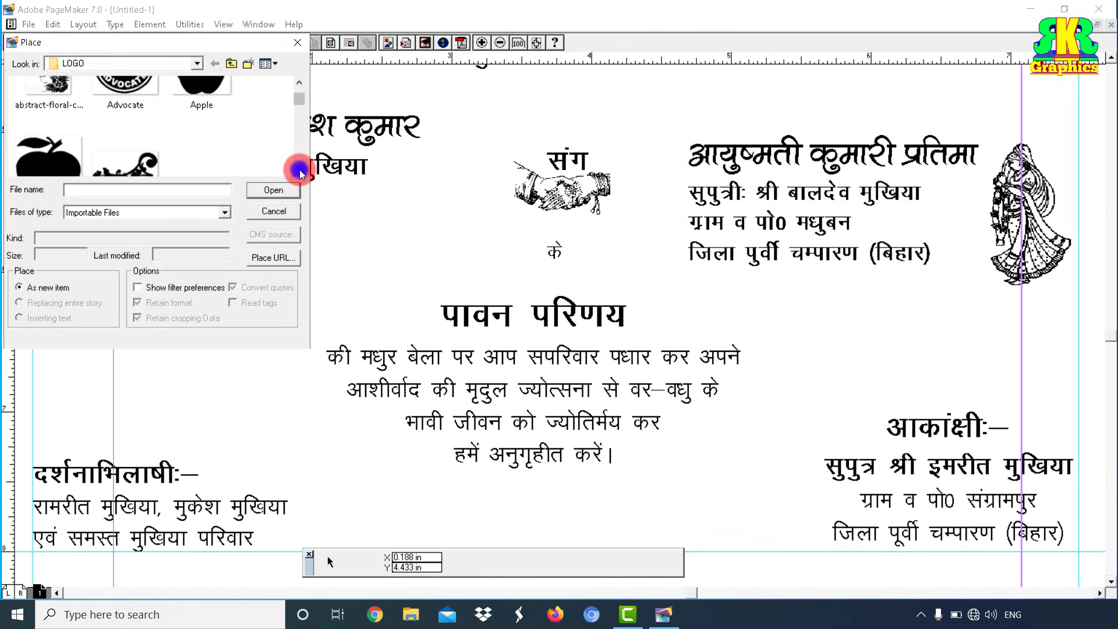
click(299, 171)
drag(296, 99, 296, 149)
click(208, 119)
click(263, 191)
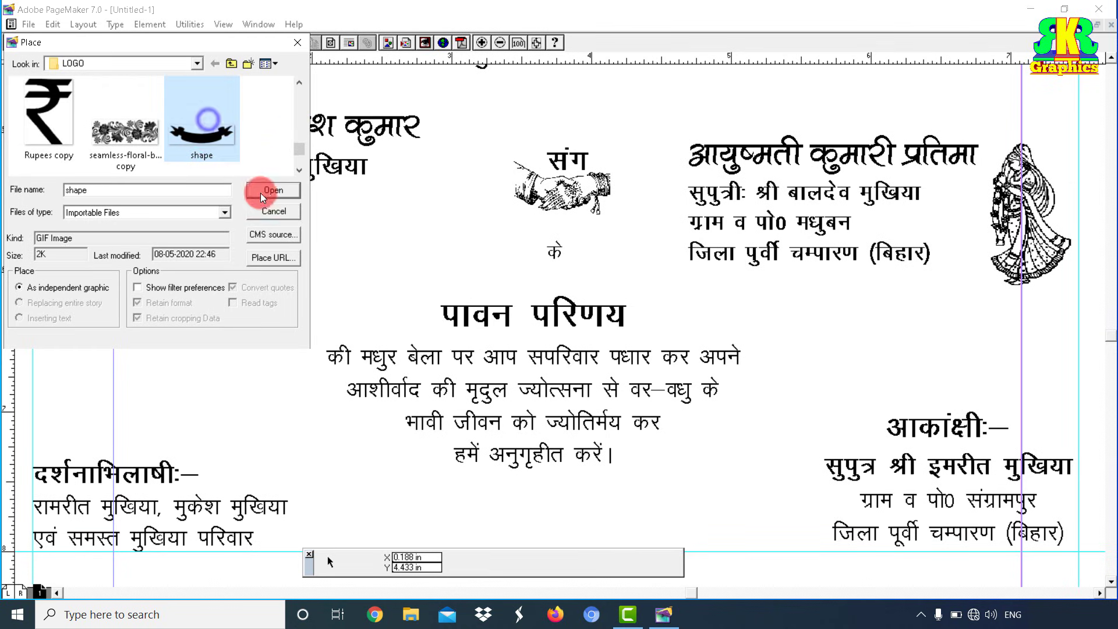
drag(405, 274, 652, 338)
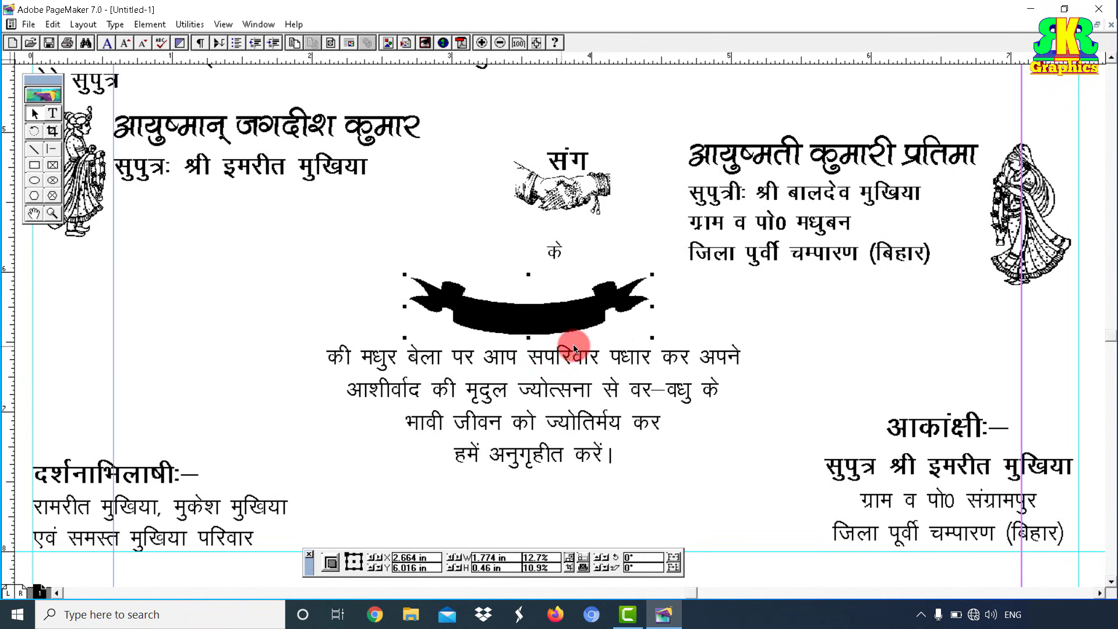
Step: Send the black ribbon banner to the back and enlarge it across the heading
click(145, 24)
mouse_move(173, 114)
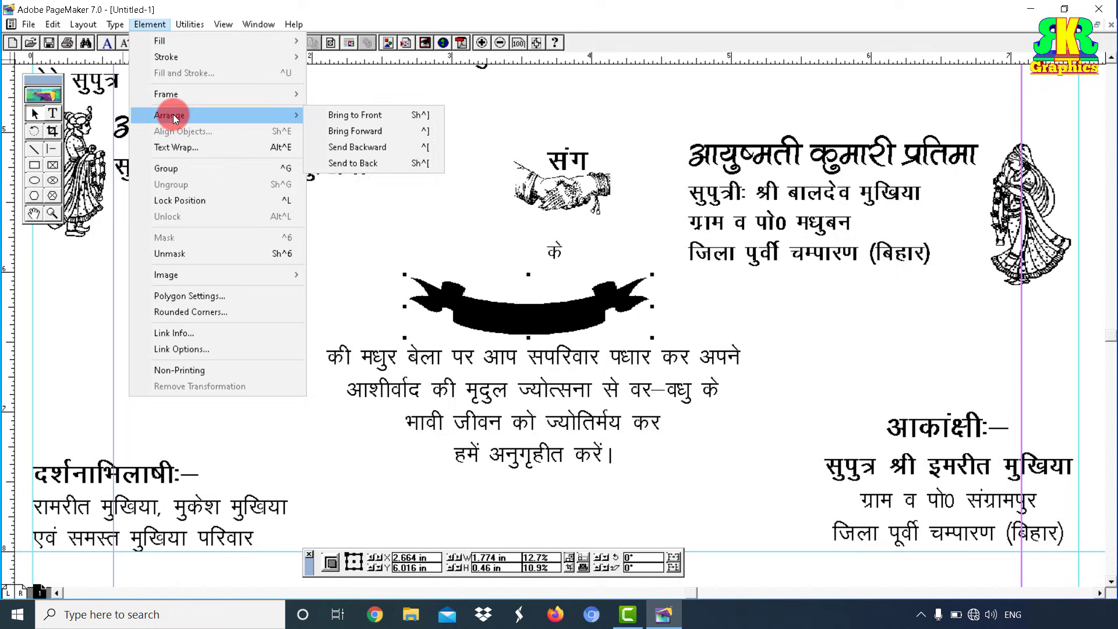
click(348, 165)
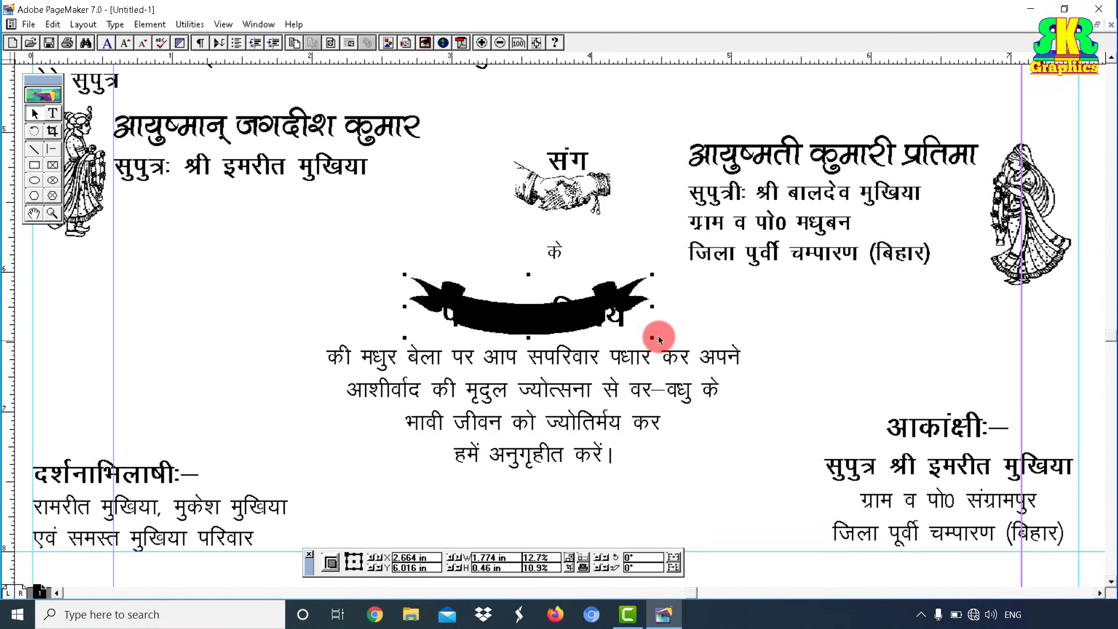
drag(653, 274, 690, 260)
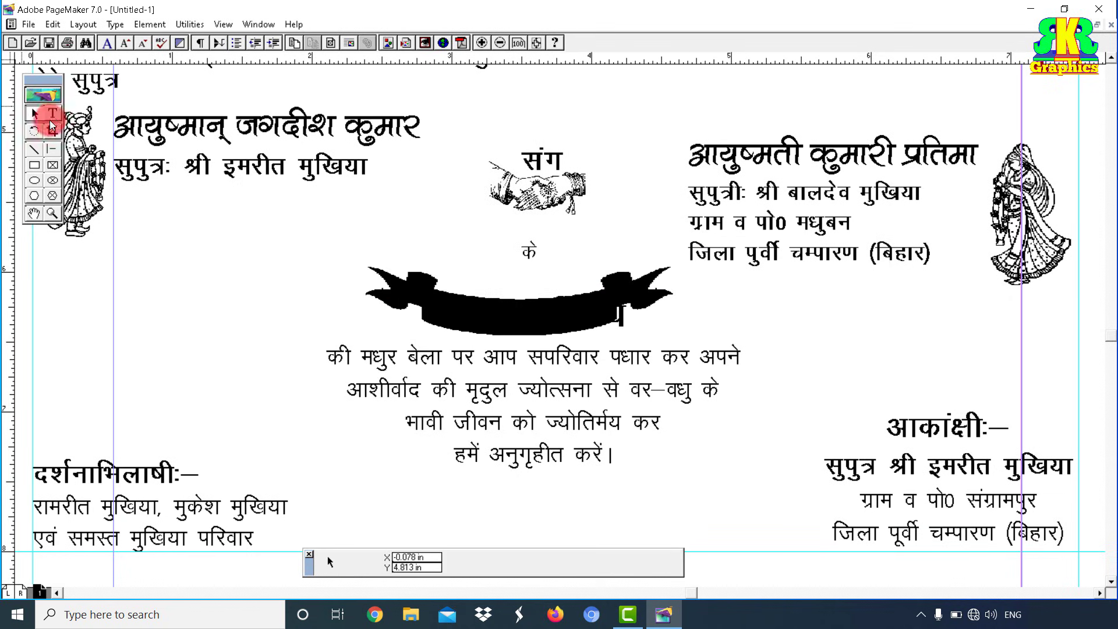
click(51, 119)
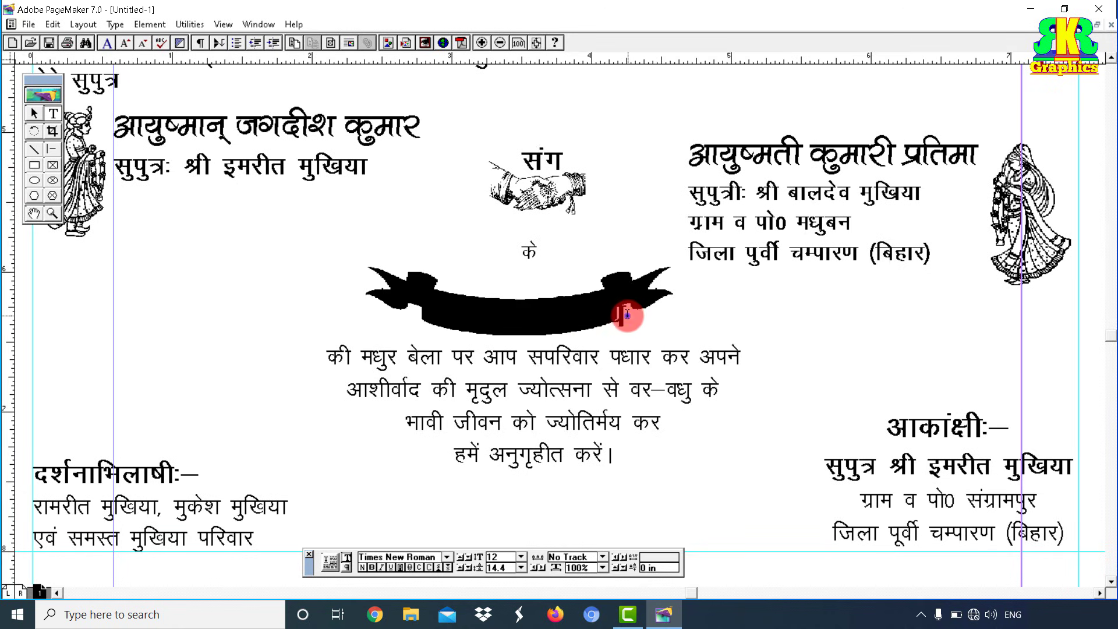
Step: Colour the पावन परिणय heading [Paper] white using the Colors palette
drag(627, 315, 2, 274)
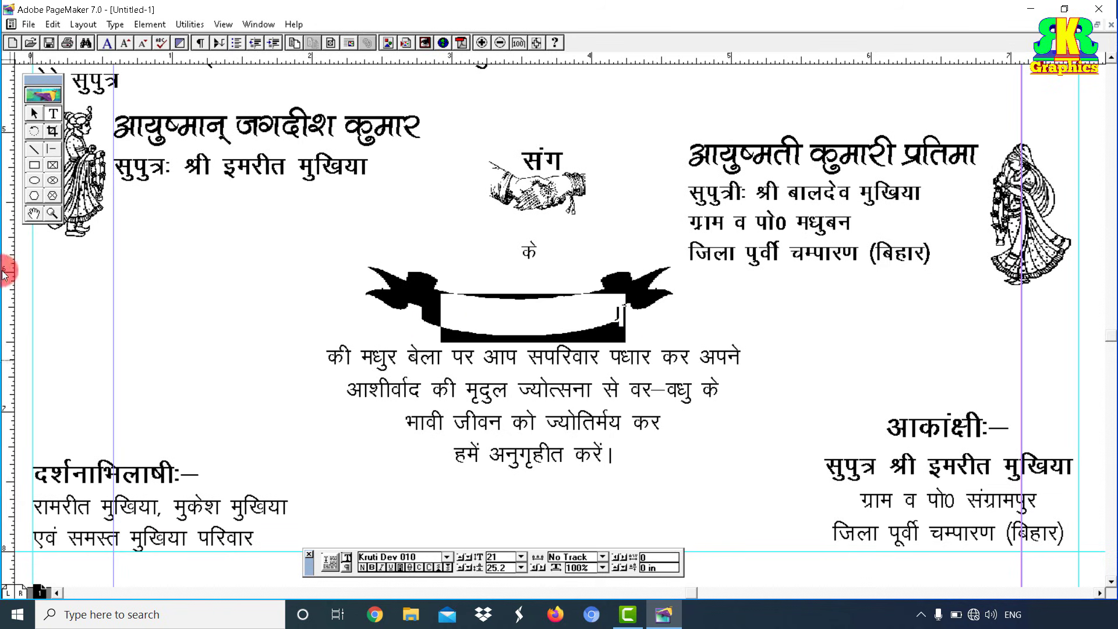
click(257, 24)
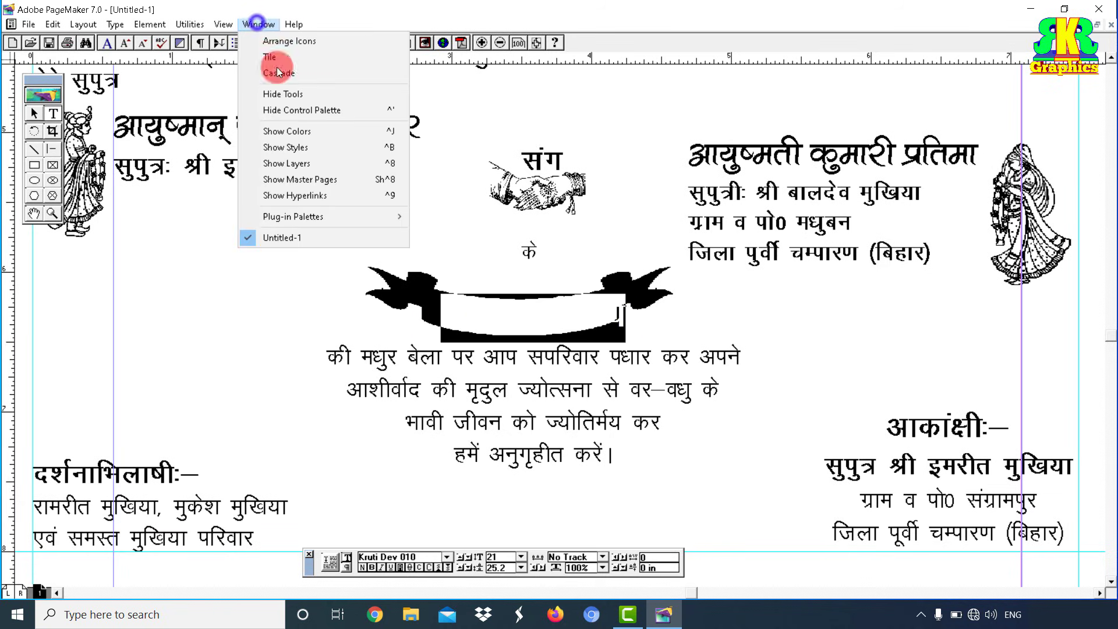
click(285, 149)
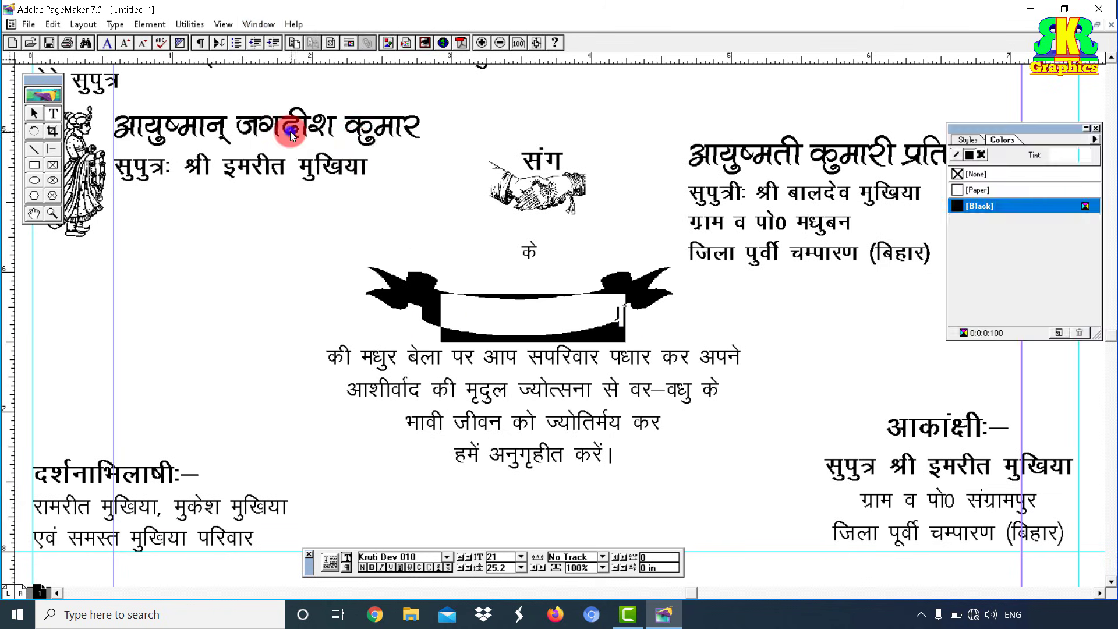
click(986, 190)
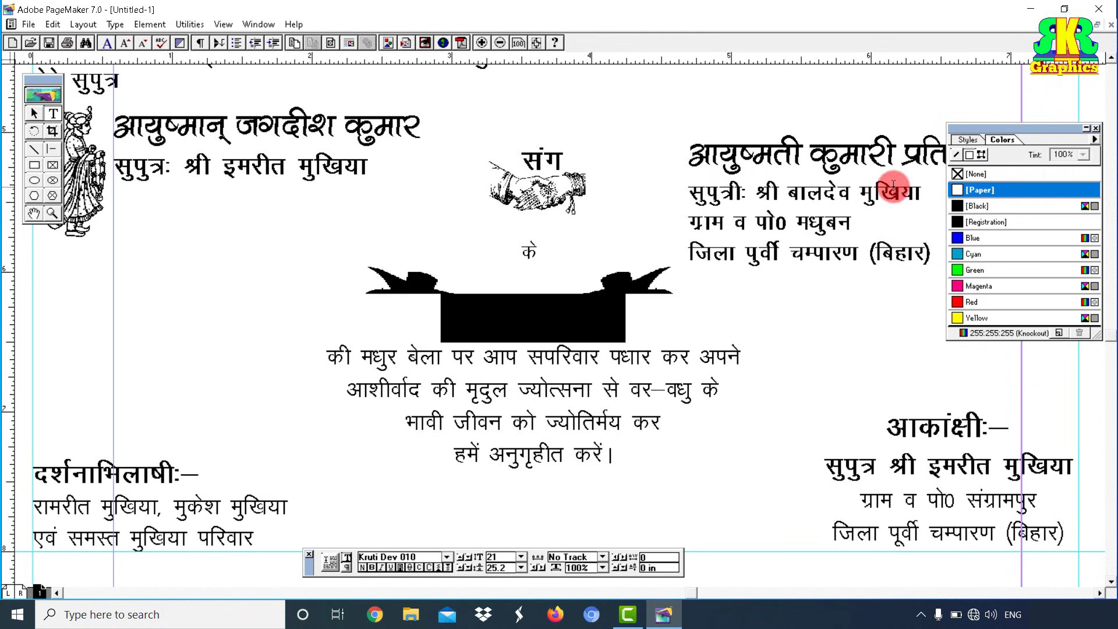
click(572, 316)
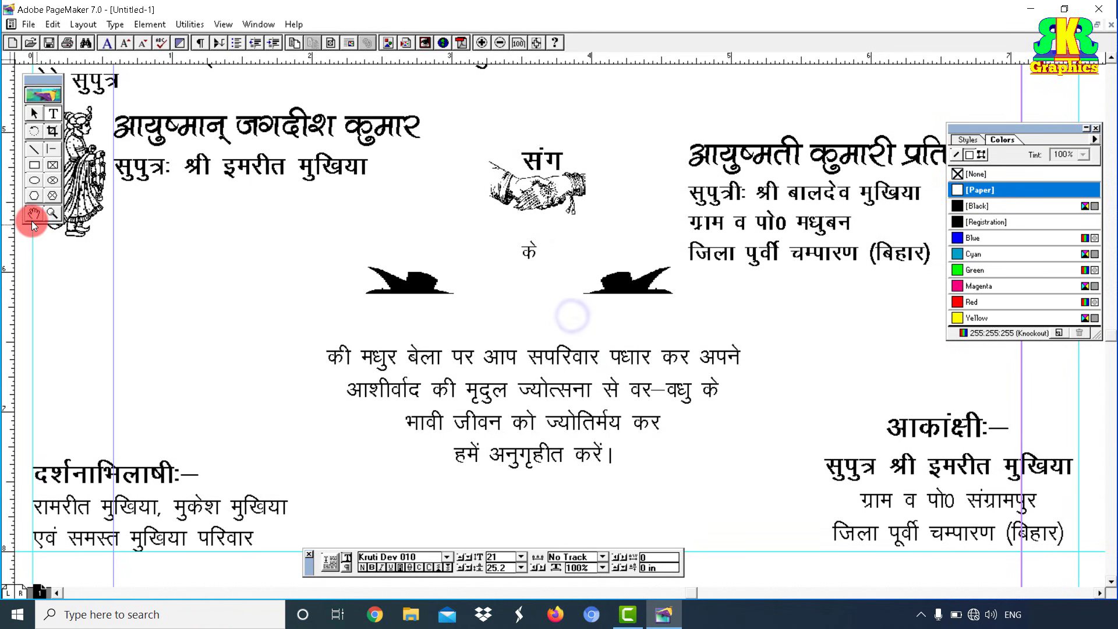
click(52, 213)
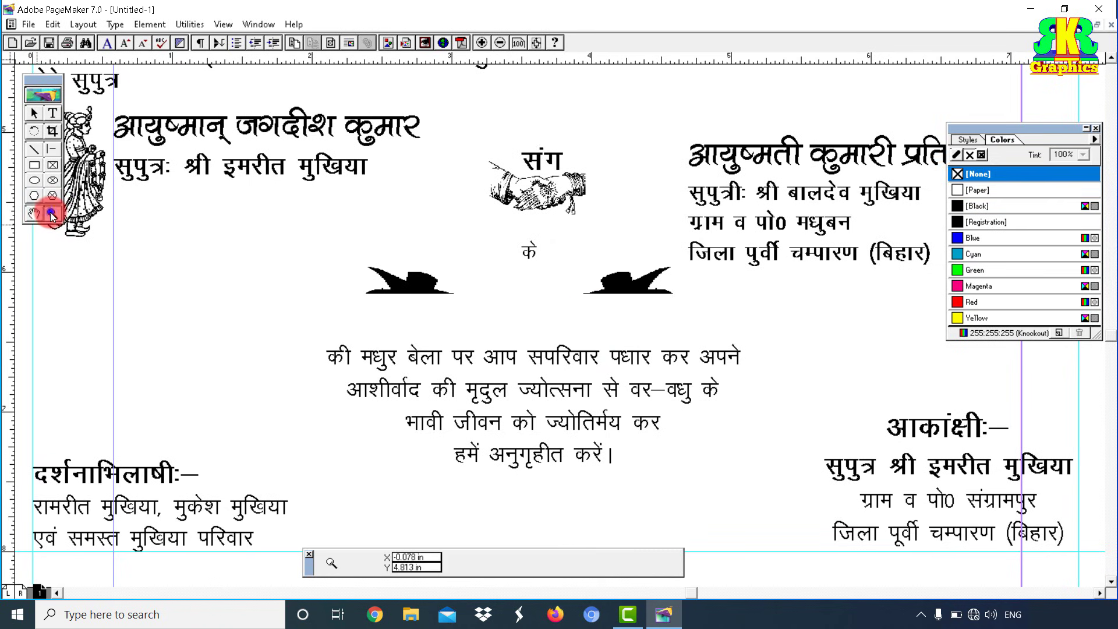
click(499, 42)
click(483, 43)
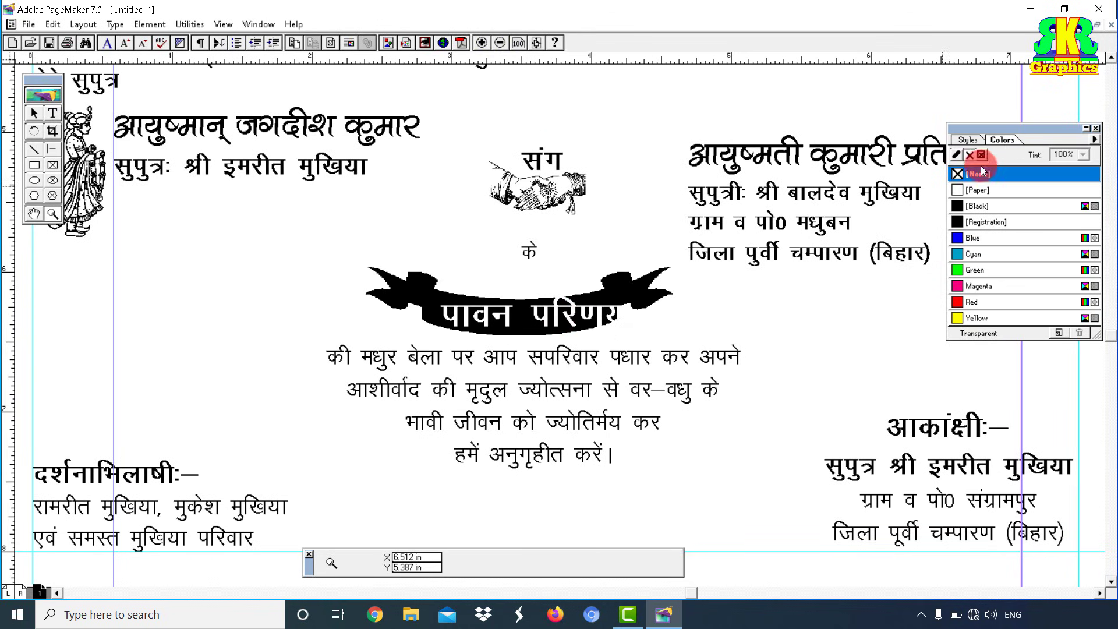
Step: Nudge the paragraph block slightly left and enlarge the ribbon banner further
click(34, 113)
click(578, 403)
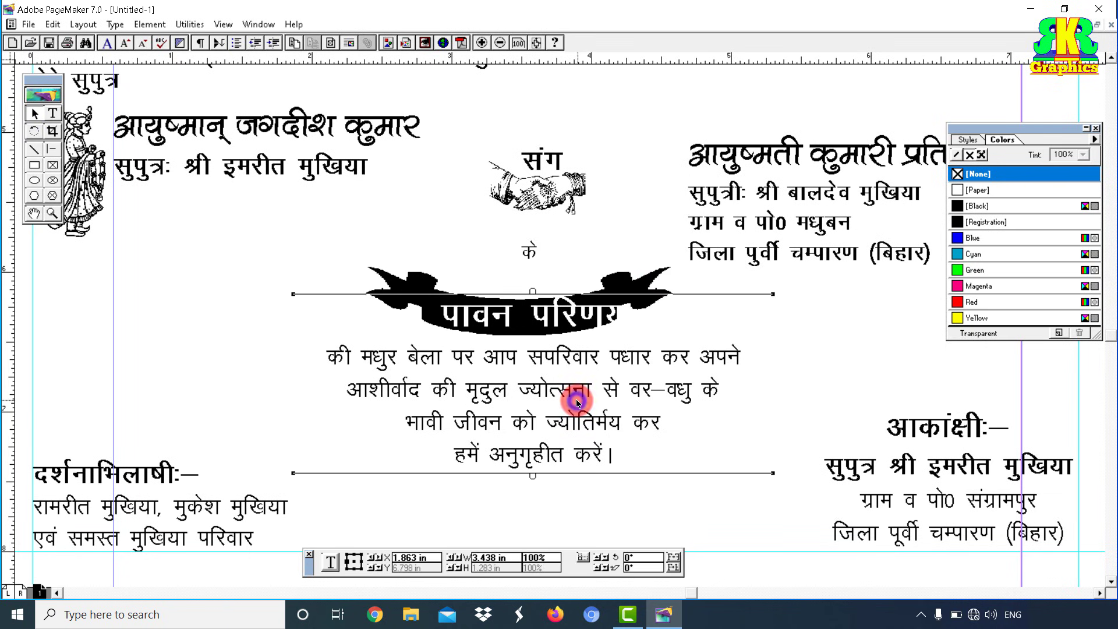
key(ctrl+Left)
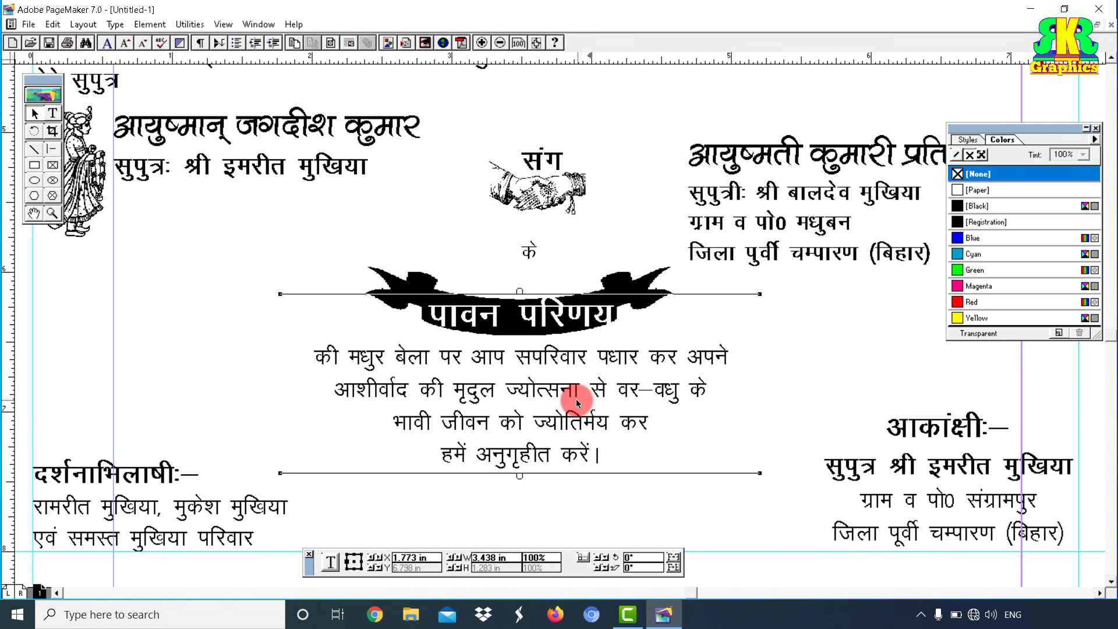
click(438, 291)
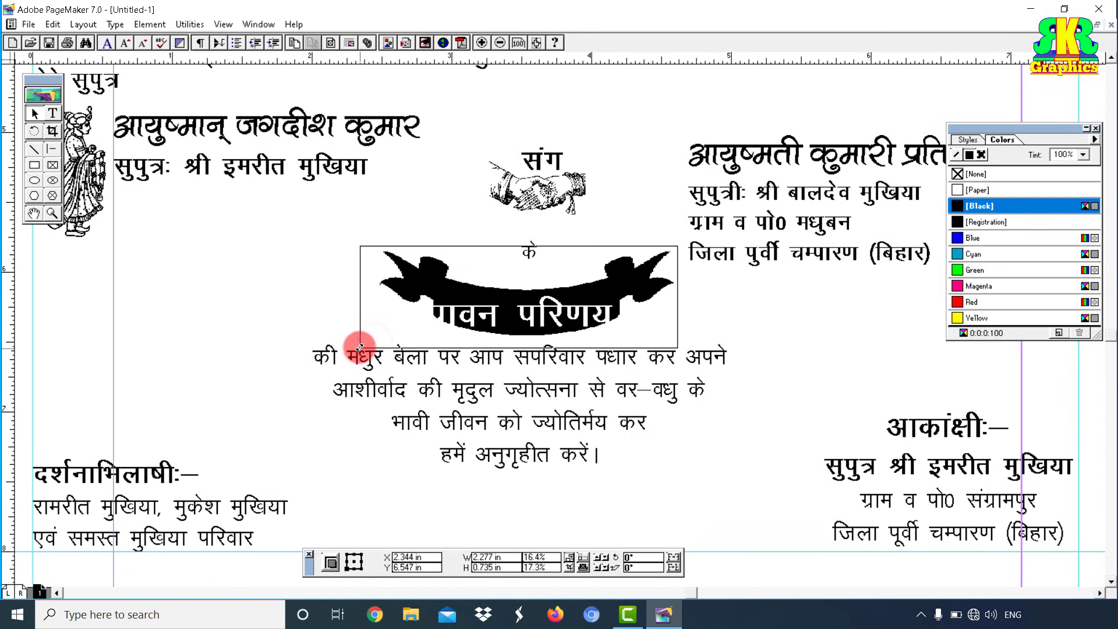
drag(356, 350, 356, 350)
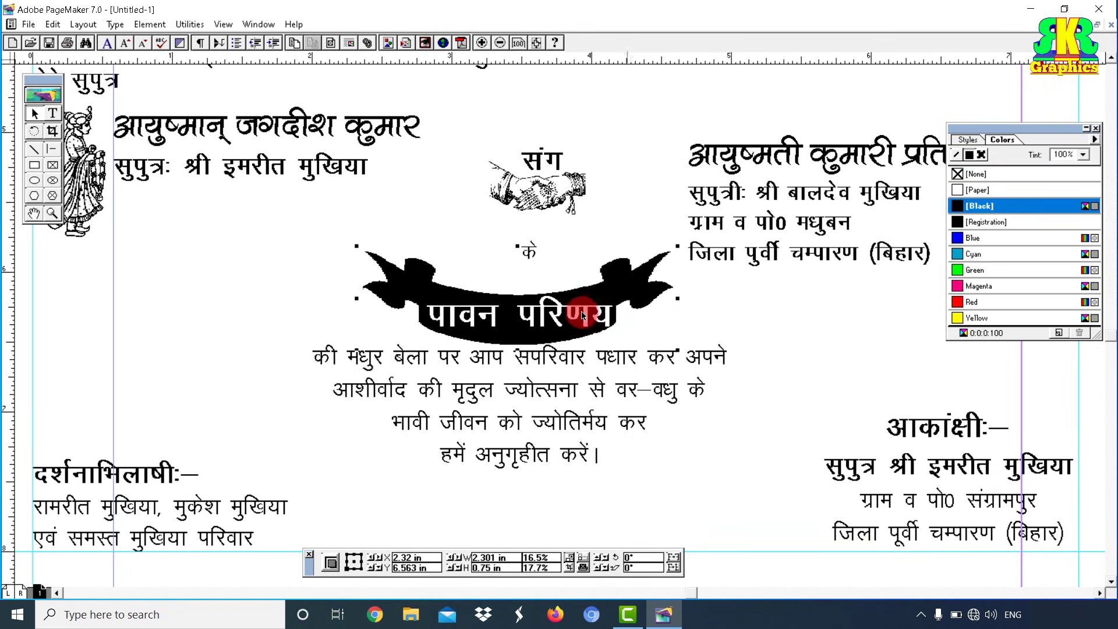
Step: Reduce the पावन परिणय heading to 20 pt and redraw the view
click(53, 114)
drag(415, 312, 644, 325)
key(BackSpace)
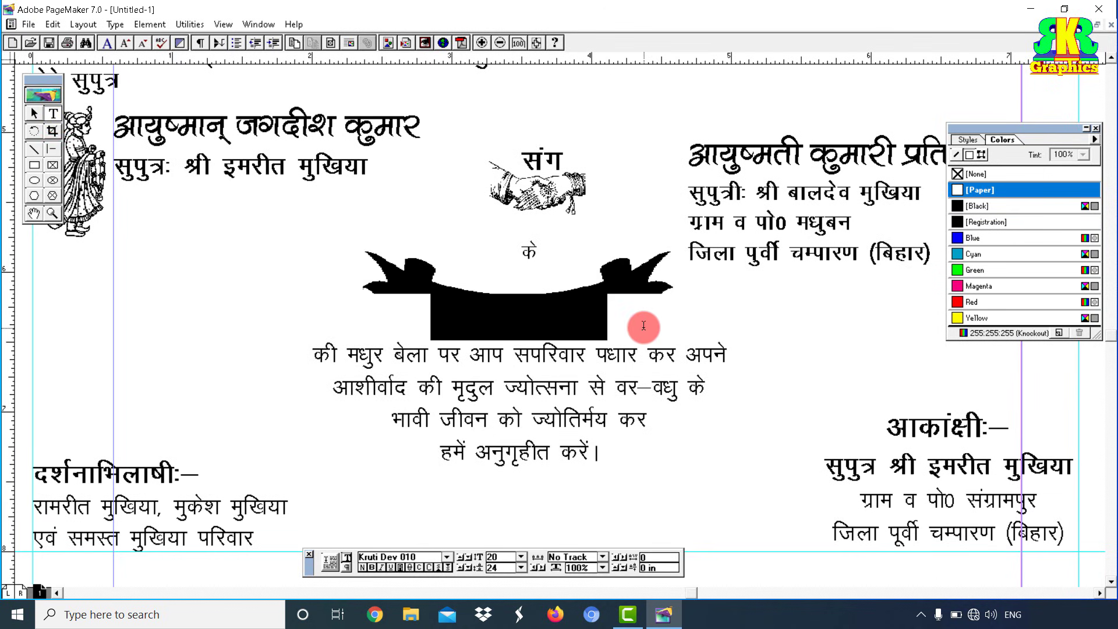
click(569, 258)
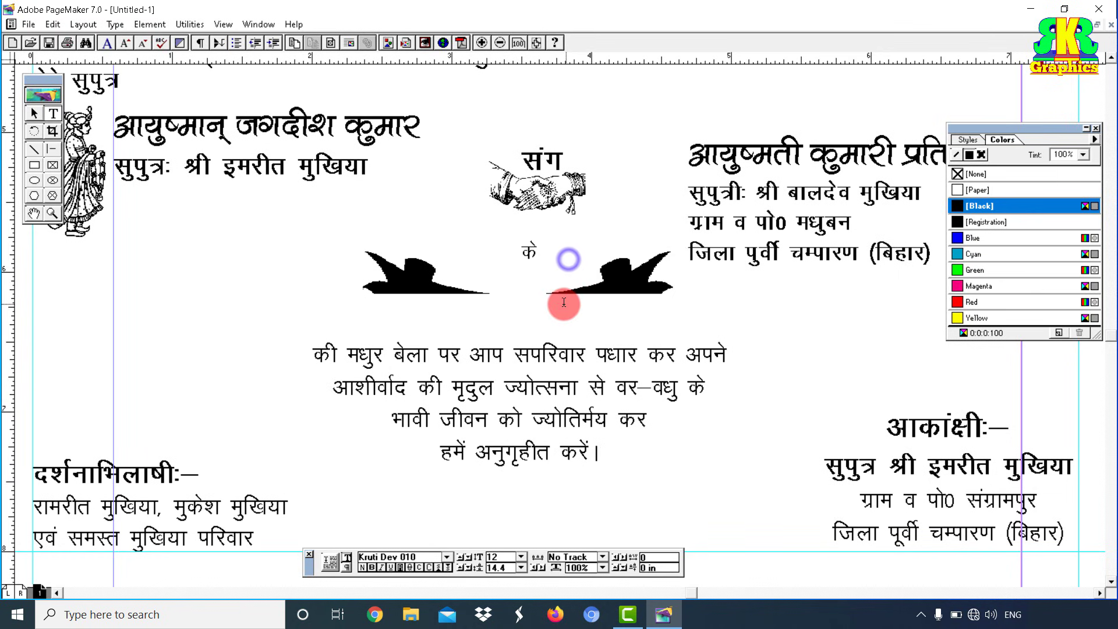
ctrl+shift+right_click(567, 339)
ctrl+shift+right_click(570, 324)
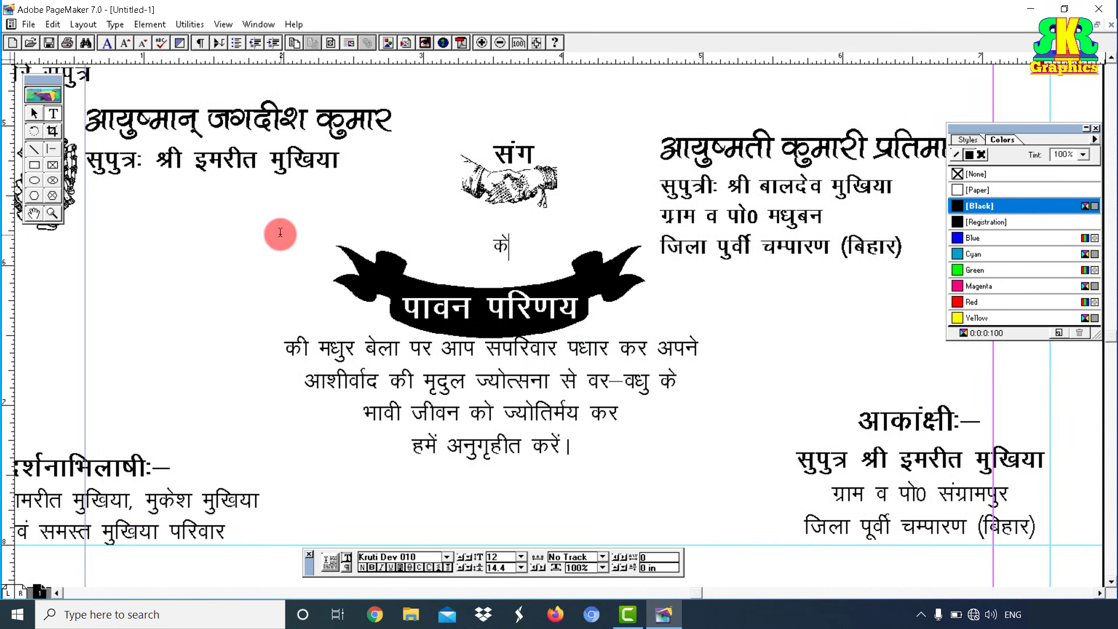
Step: Draw a 13-point star with 34% inset below the handshake
click(34, 113)
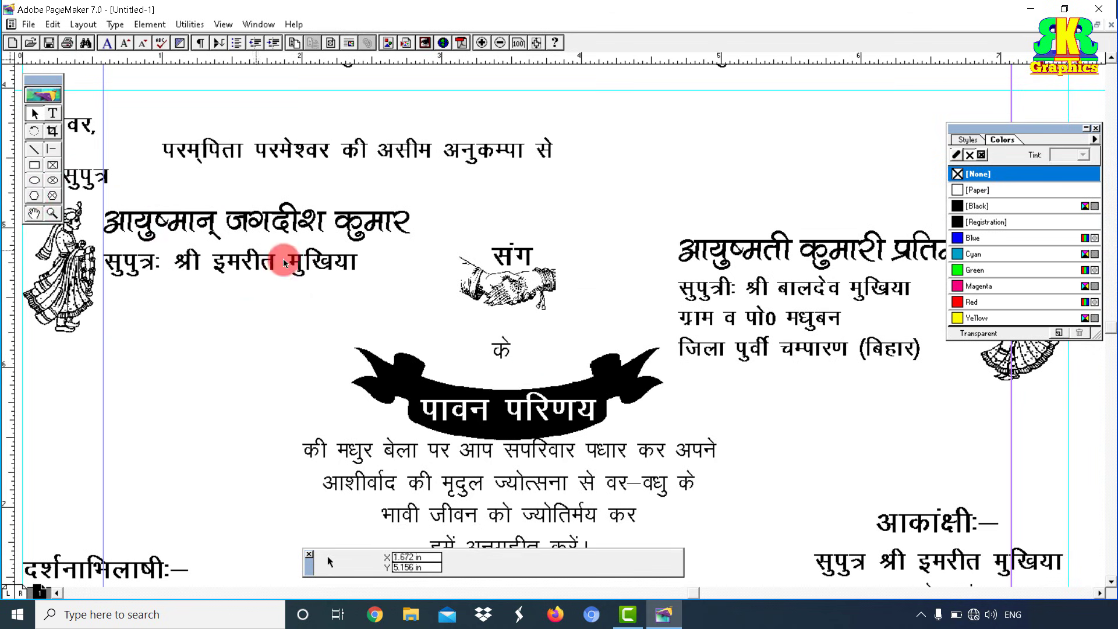
double_click(35, 197)
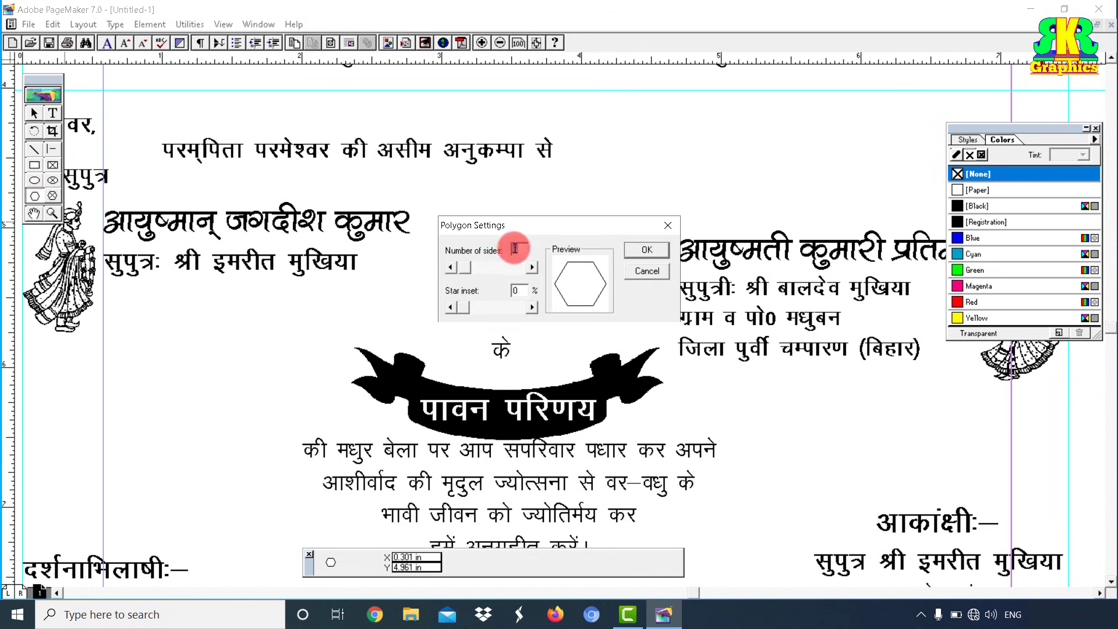
text(13)
drag(464, 307, 482, 311)
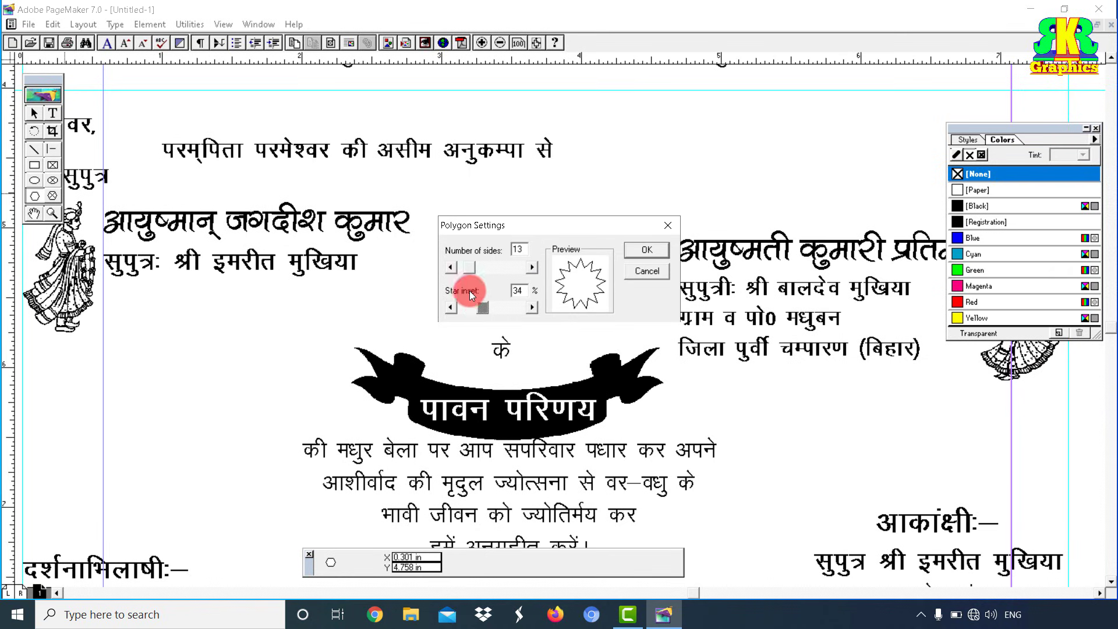
click(648, 251)
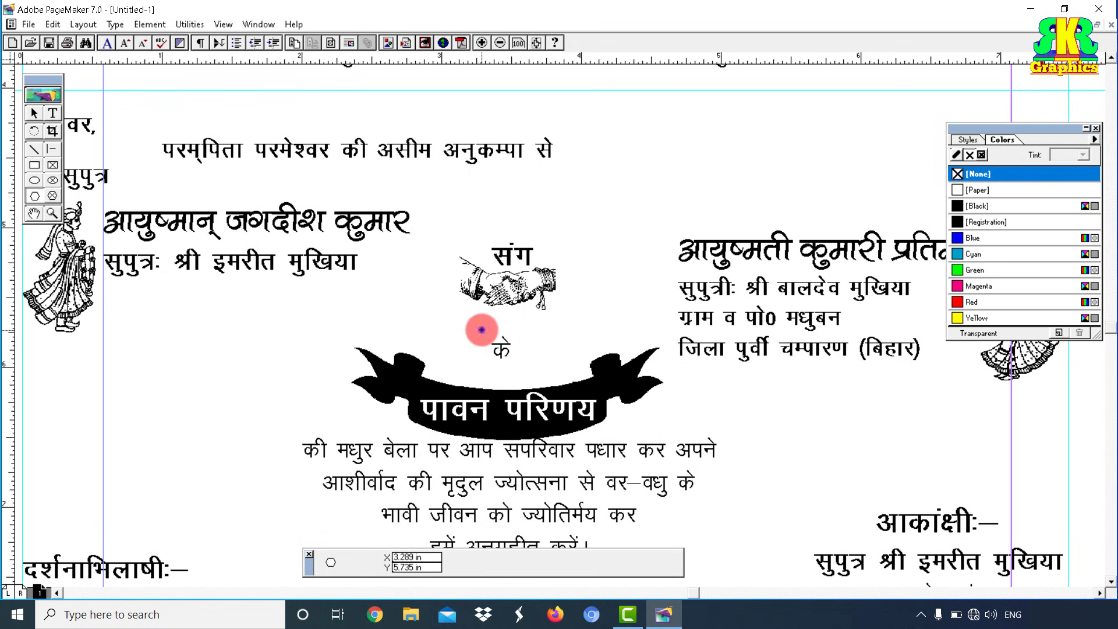
drag(481, 330, 522, 366)
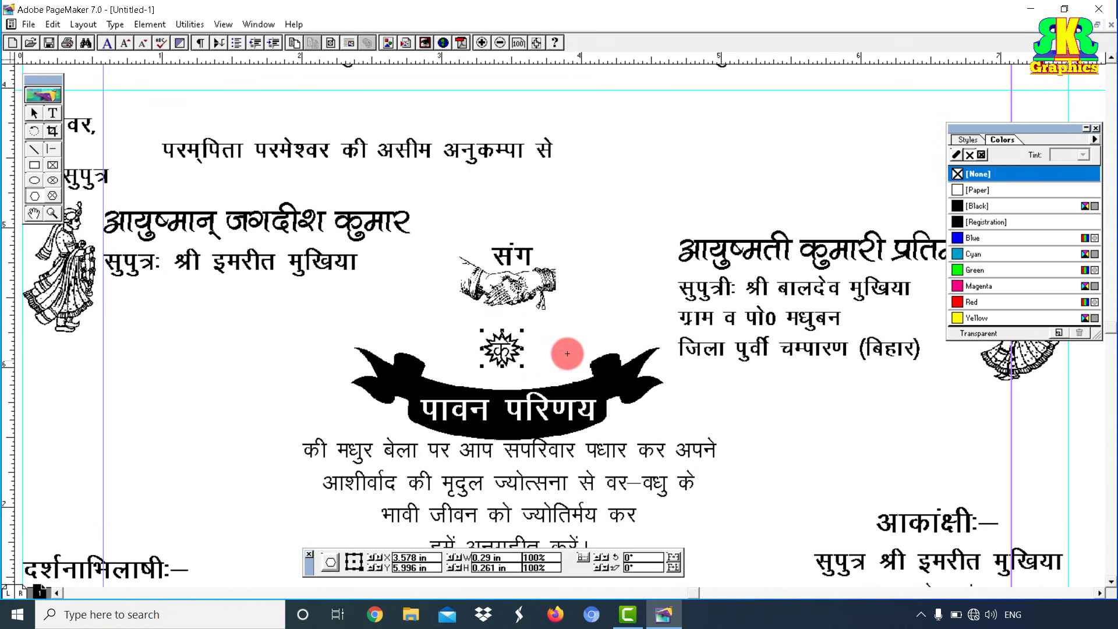
Step: Fill the star black and send it behind the क text
click(980, 206)
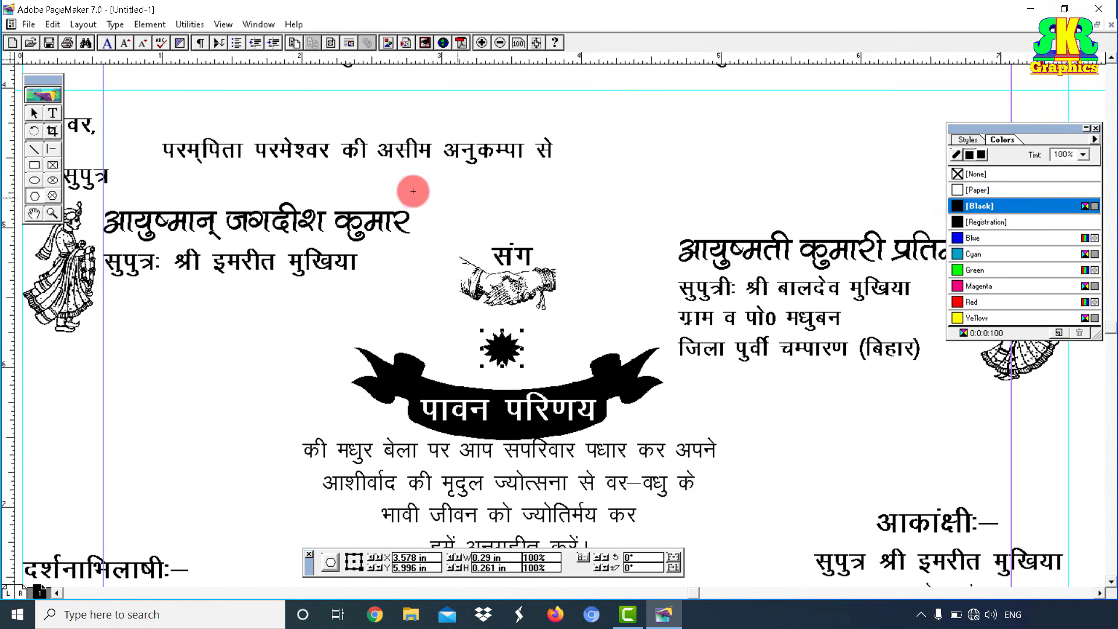
click(139, 28)
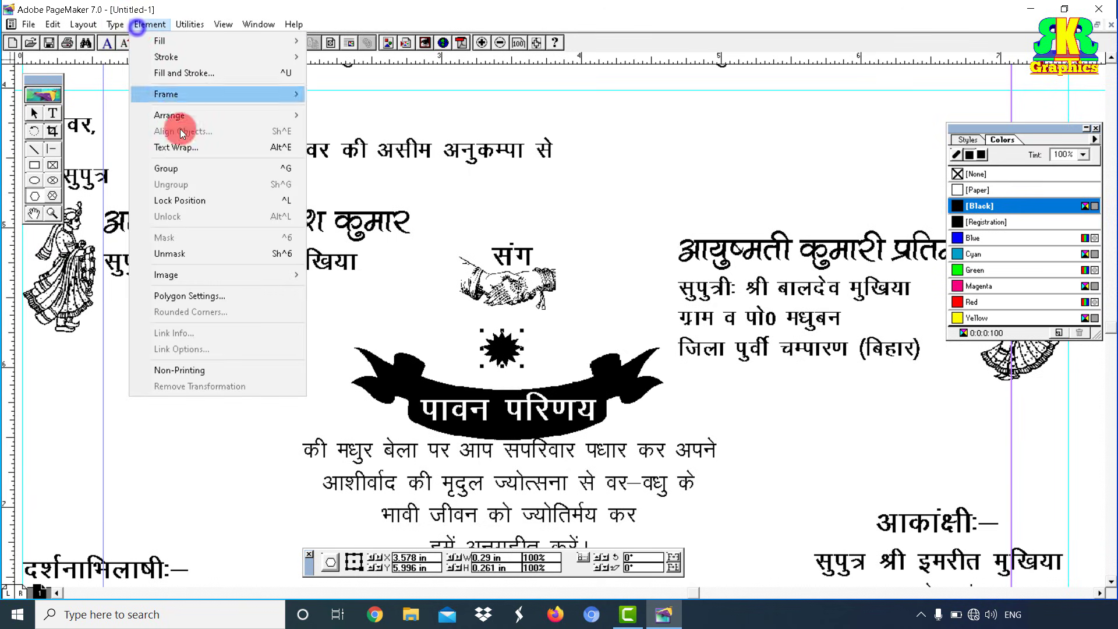
mouse_move(183, 116)
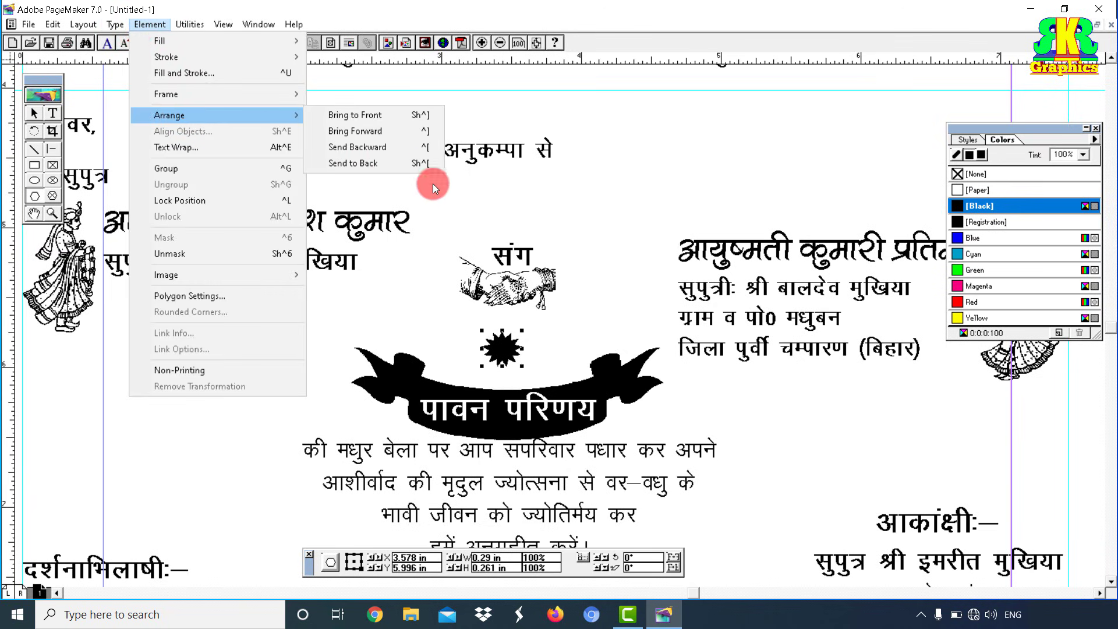
click(373, 164)
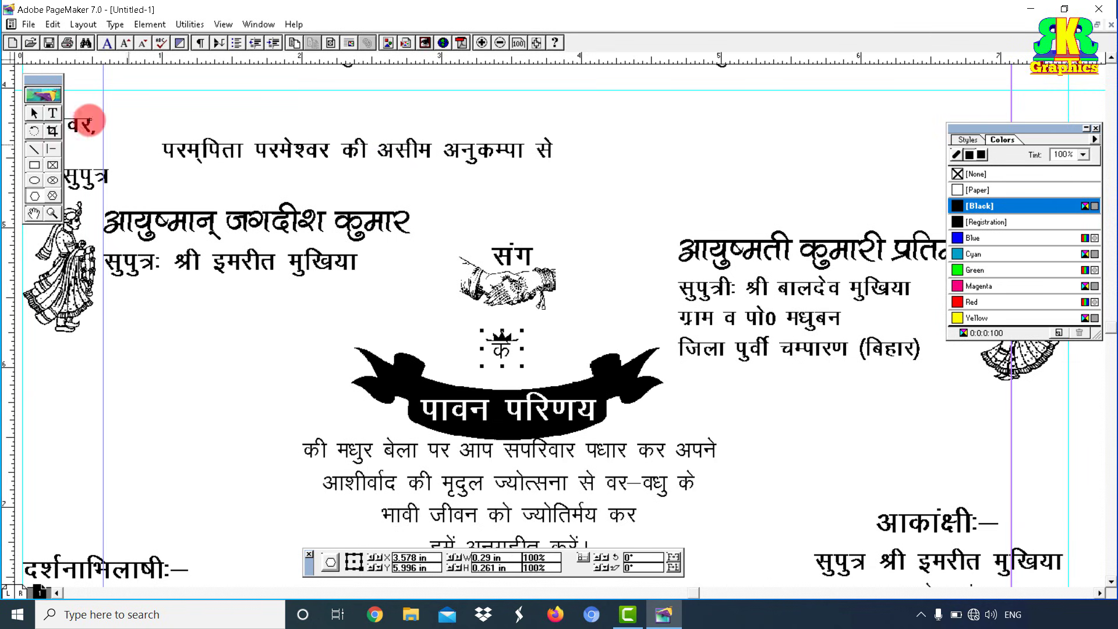
Step: Colour the क character [Paper] white
click(52, 113)
click(492, 348)
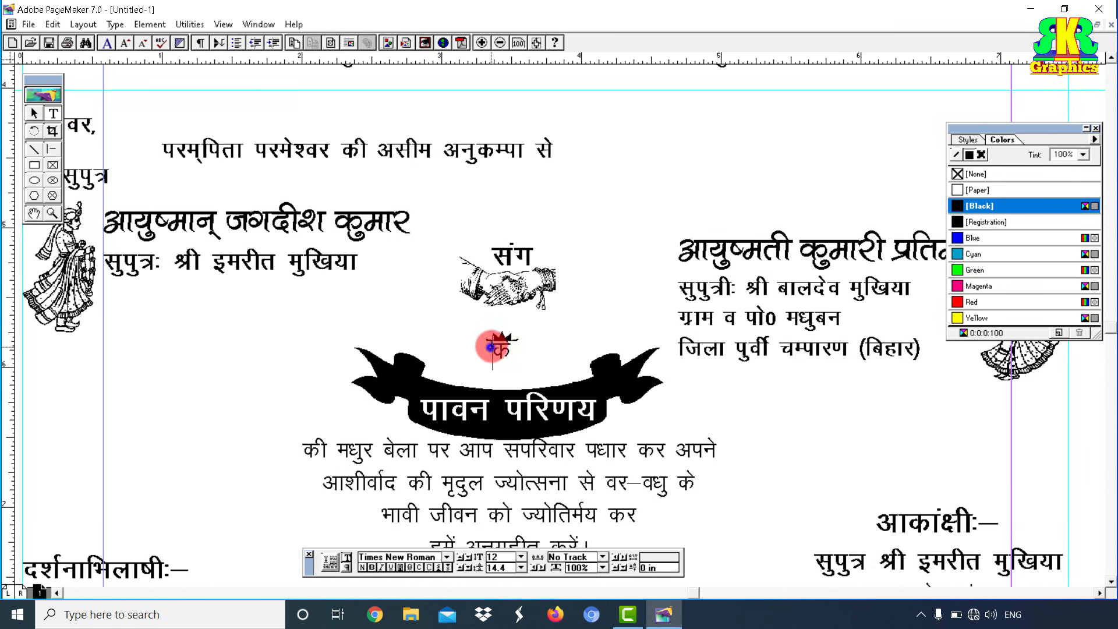
drag(492, 349, 516, 350)
click(976, 190)
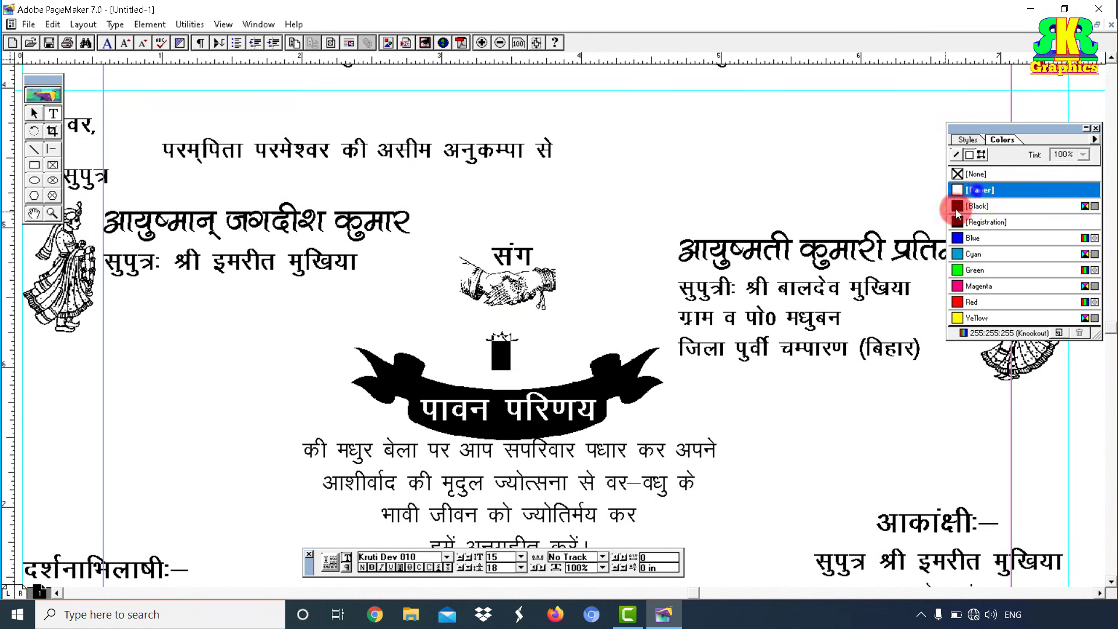
click(510, 350)
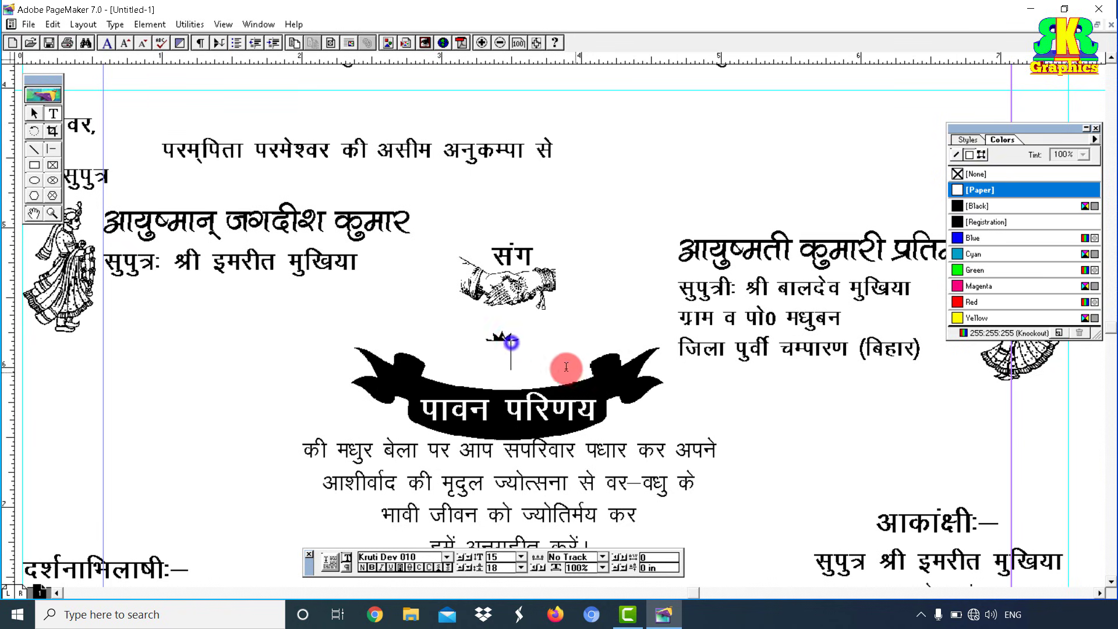
Step: Enlarge the black star around the के text
click(52, 214)
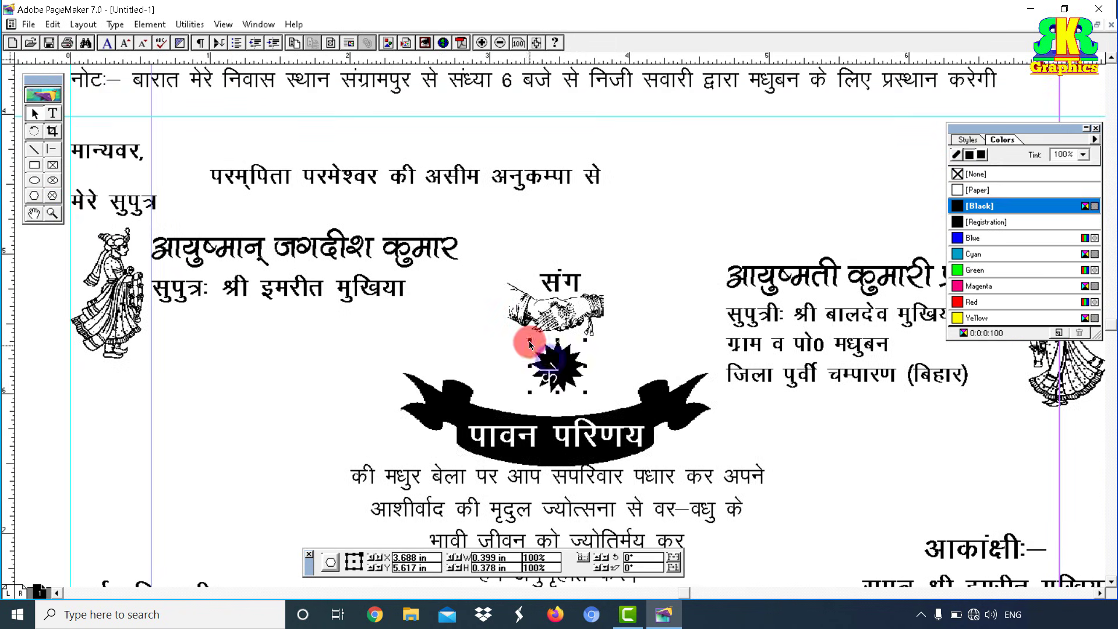
drag(529, 345, 522, 350)
click(60, 118)
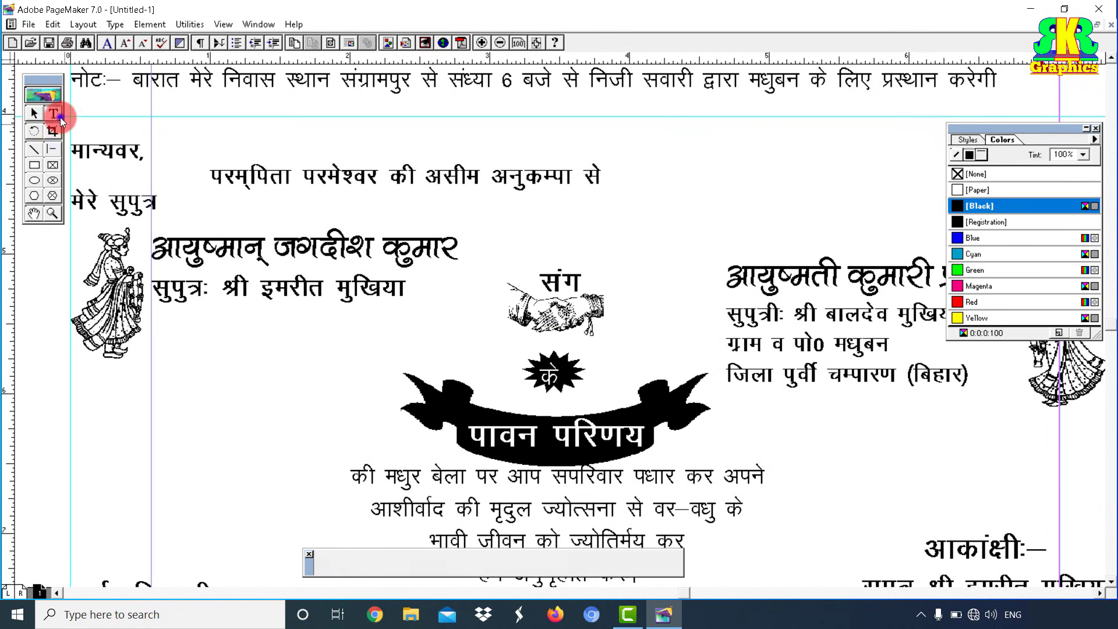
drag(533, 378, 587, 382)
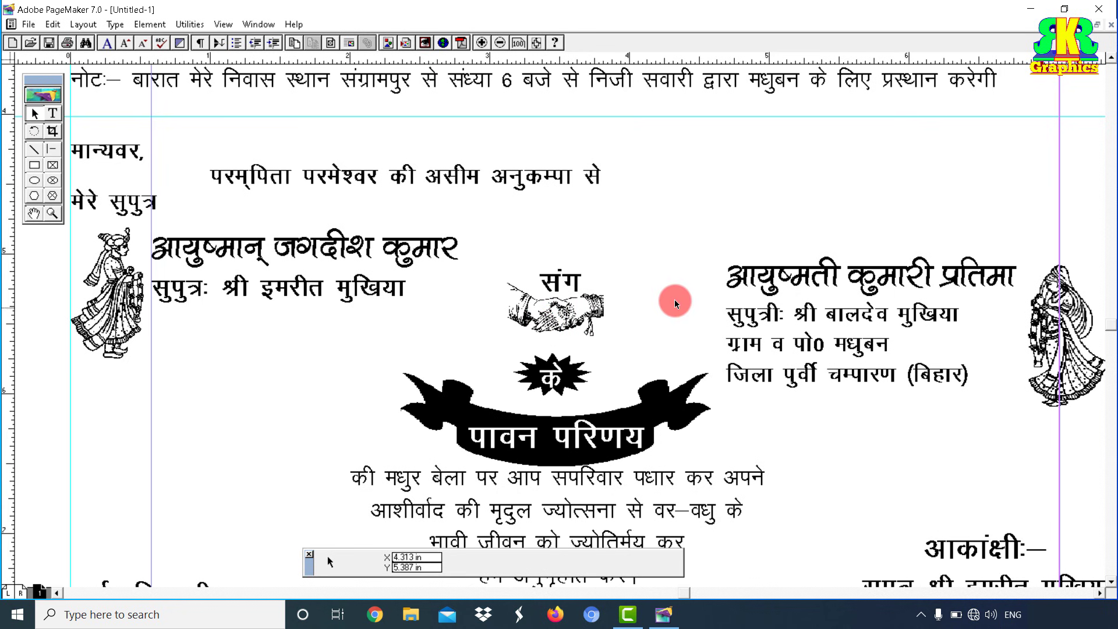
click(33, 216)
drag(446, 243, 432, 368)
drag(476, 262, 490, 383)
drag(531, 274, 560, 353)
drag(561, 299, 544, 408)
drag(557, 352, 554, 414)
drag(579, 339, 574, 407)
drag(586, 362, 756, 457)
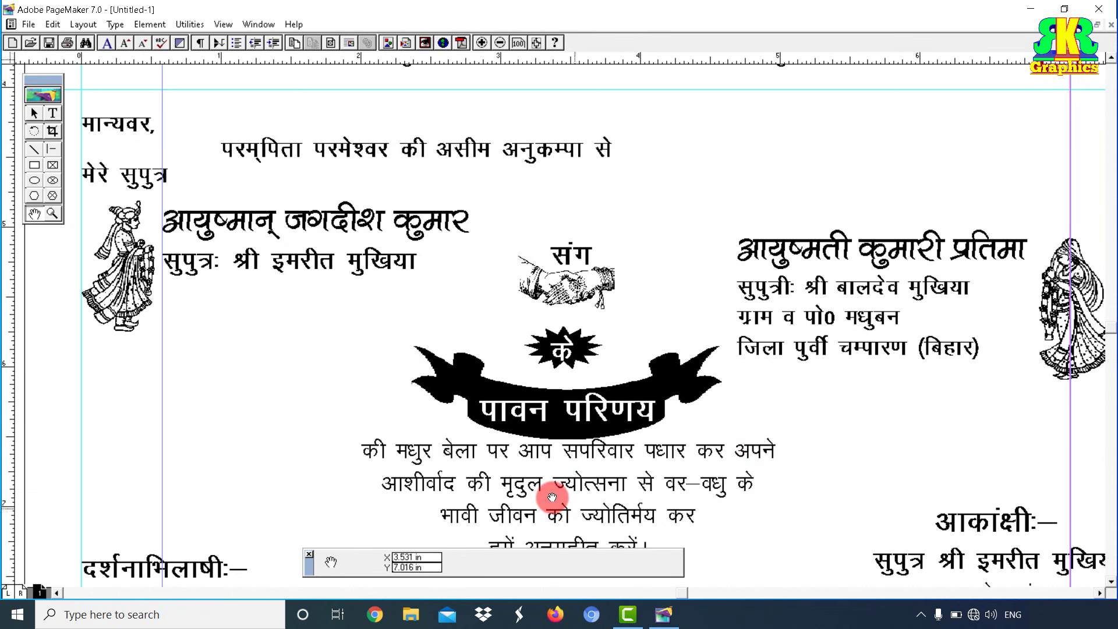
Step: Zoom out twice to show the whole invitation page
click(53, 213)
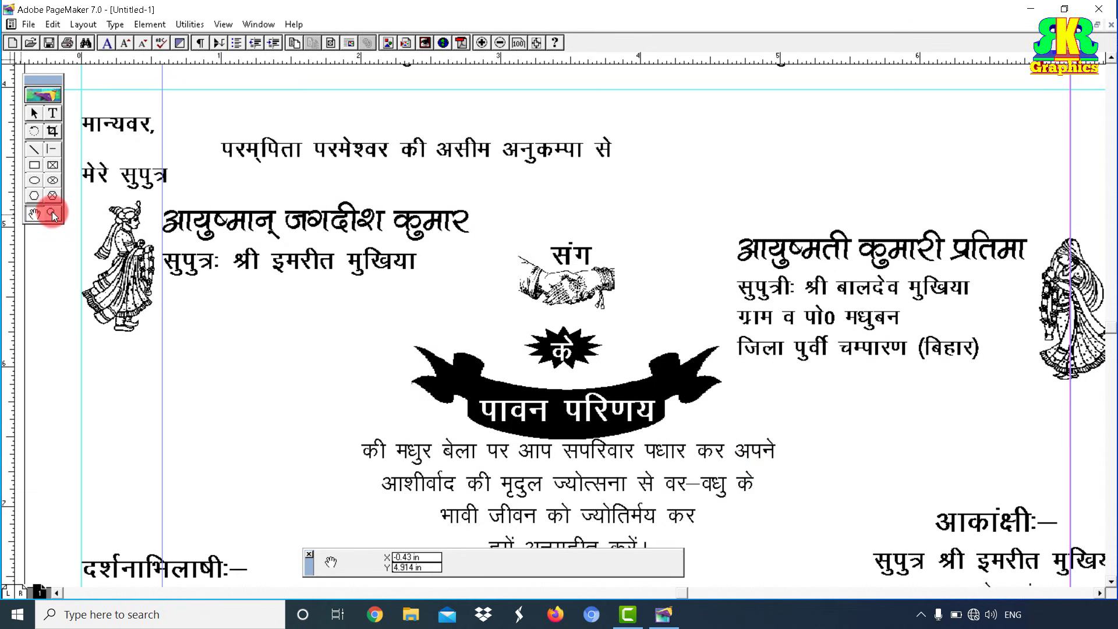
click(500, 42)
click(500, 42)
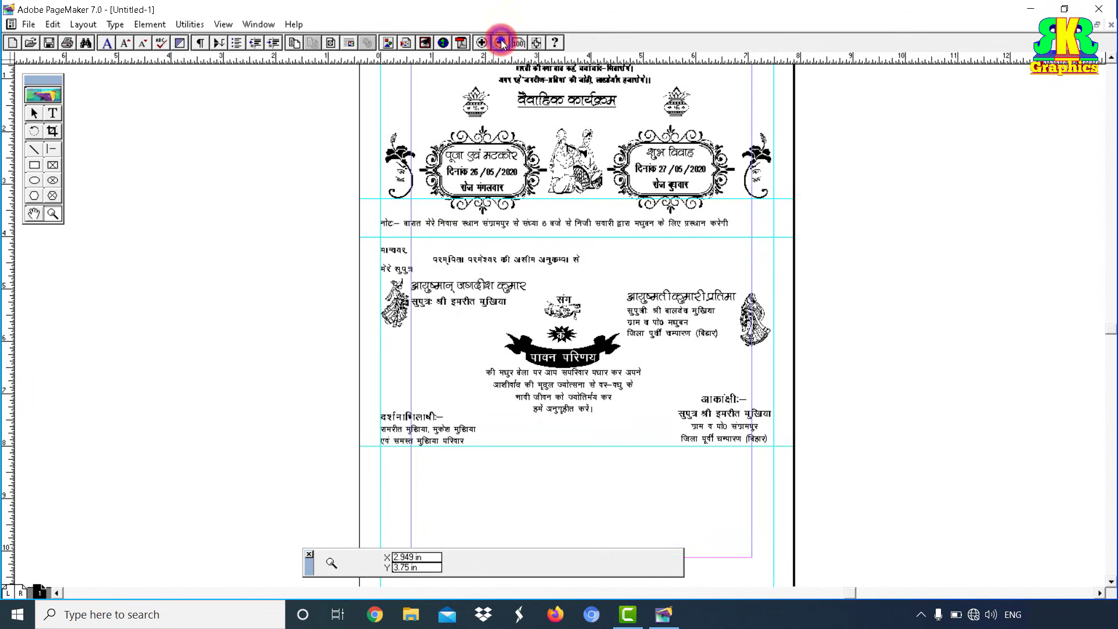
Step: Select all the text, ornaments and graphics on the page
click(33, 113)
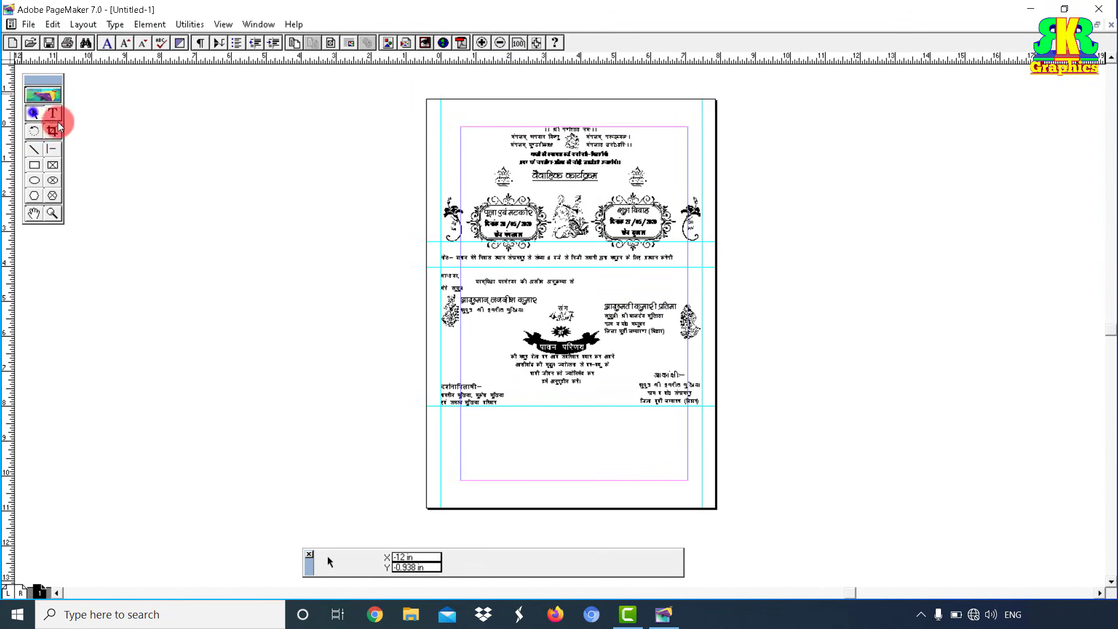
click(535, 200)
click(611, 204)
click(692, 219)
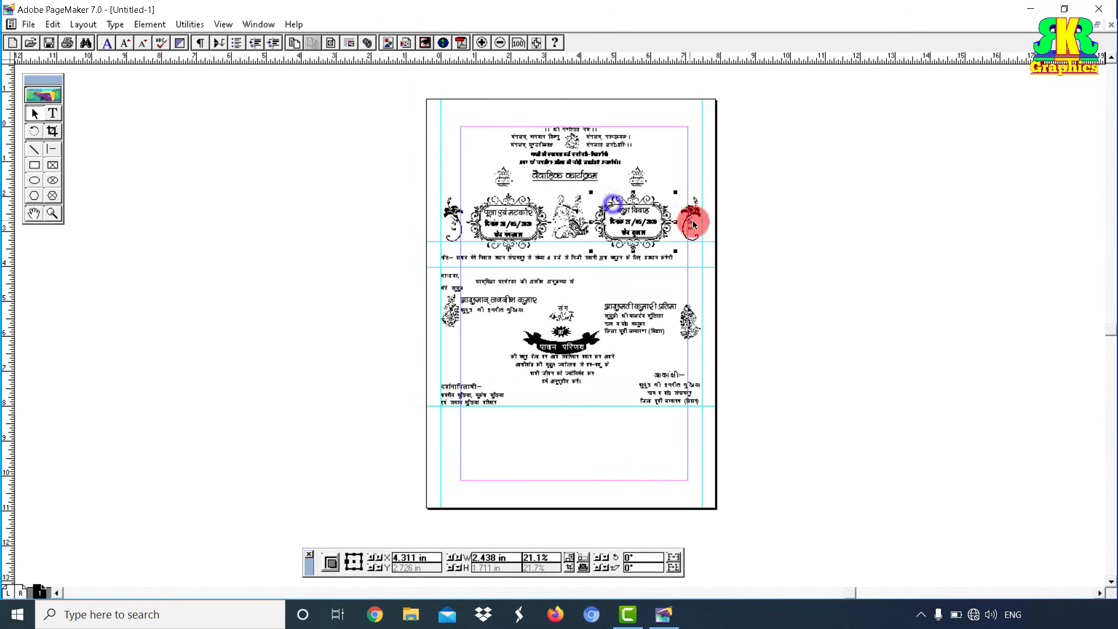
click(690, 330)
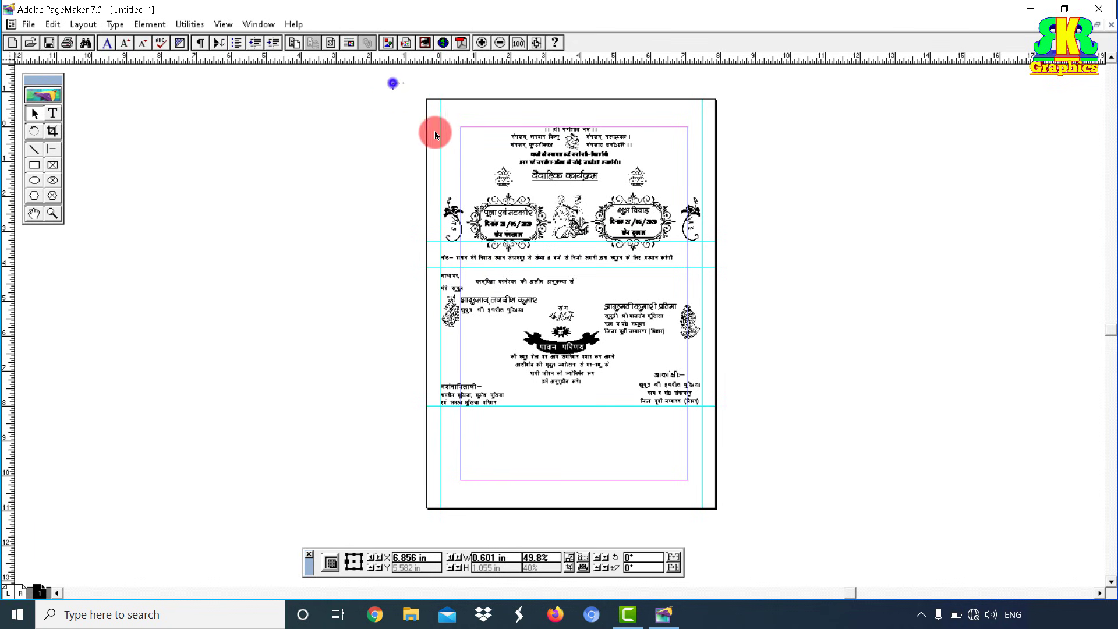
drag(749, 466, 750, 466)
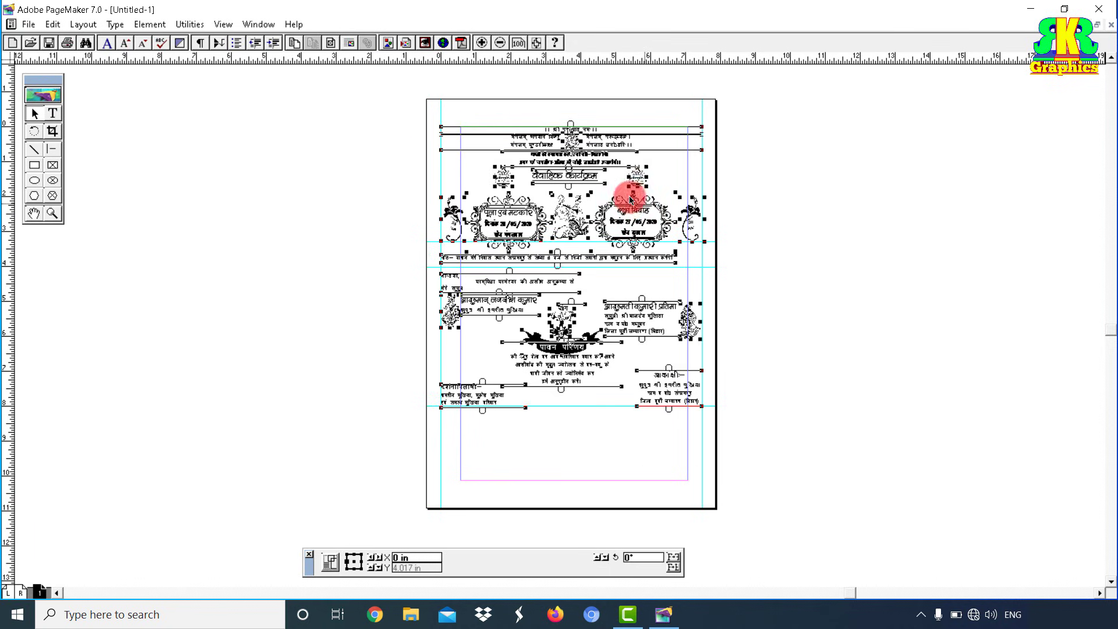
Step: Group all the invitation artwork and align it to the top margin and left guide
click(155, 26)
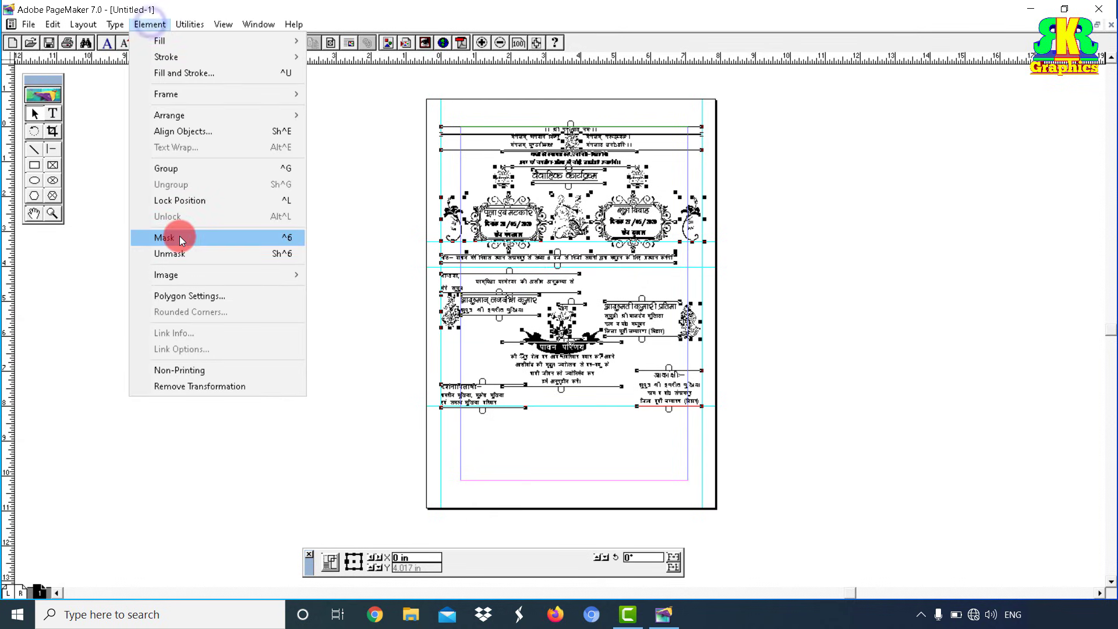
click(188, 166)
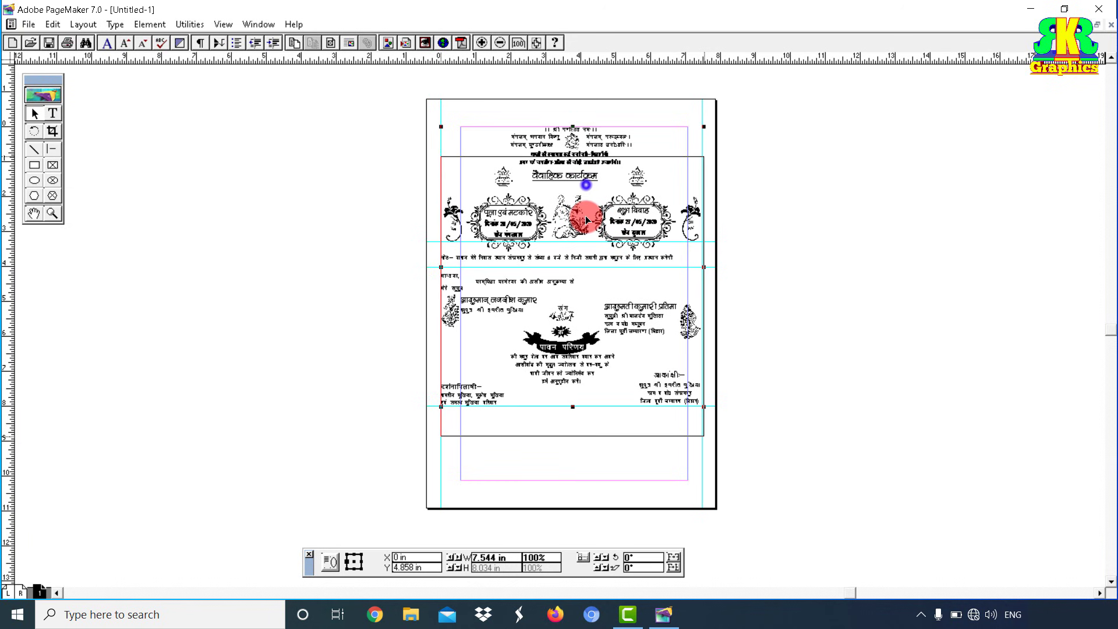
drag(579, 199, 581, 247)
drag(589, 204, 589, 203)
mouse_move(583, 186)
mouse_down()
mouse_move(574, 226)
mouse_move(571, 191)
mouse_up()
click(622, 240)
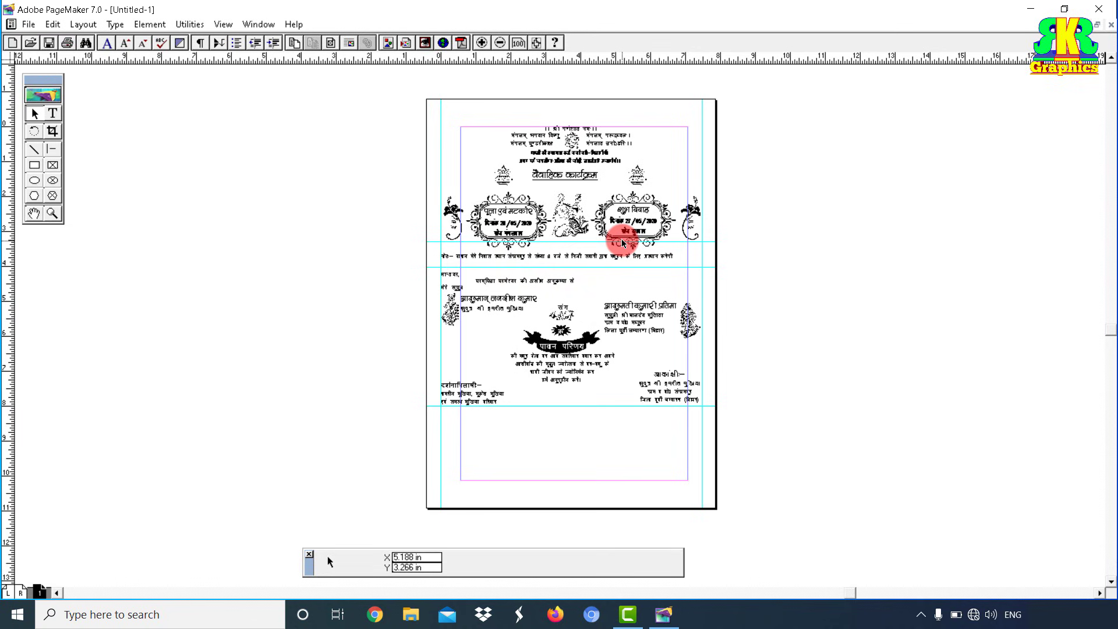
Step: Copy the grouped invitation and add two pages to form a new 2–3 spread
right_click(546, 161)
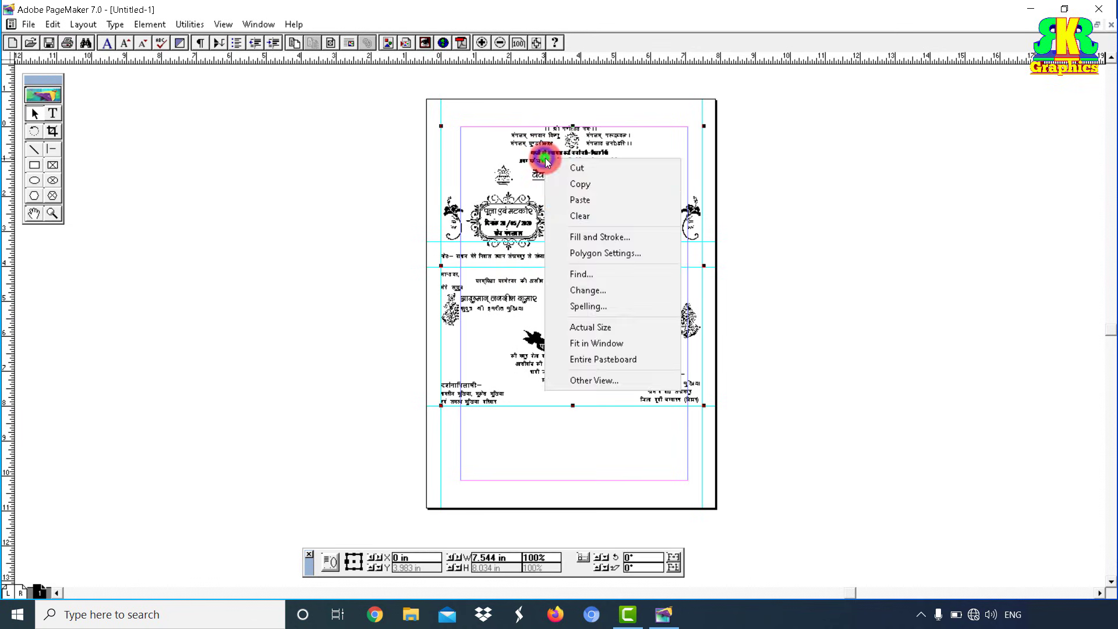
click(587, 184)
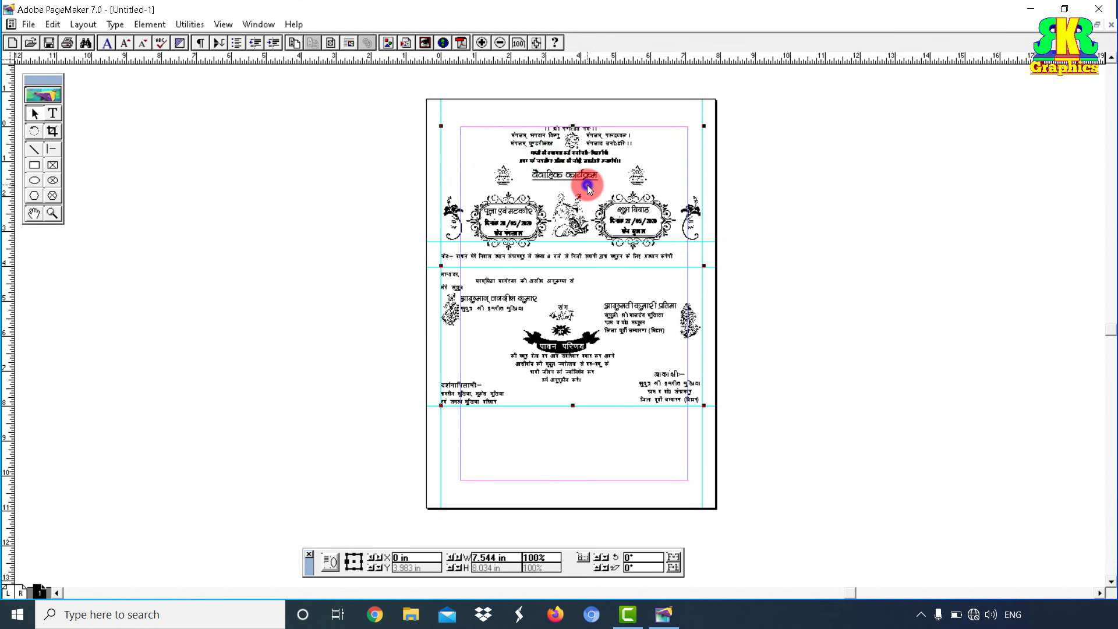
right_click(43, 592)
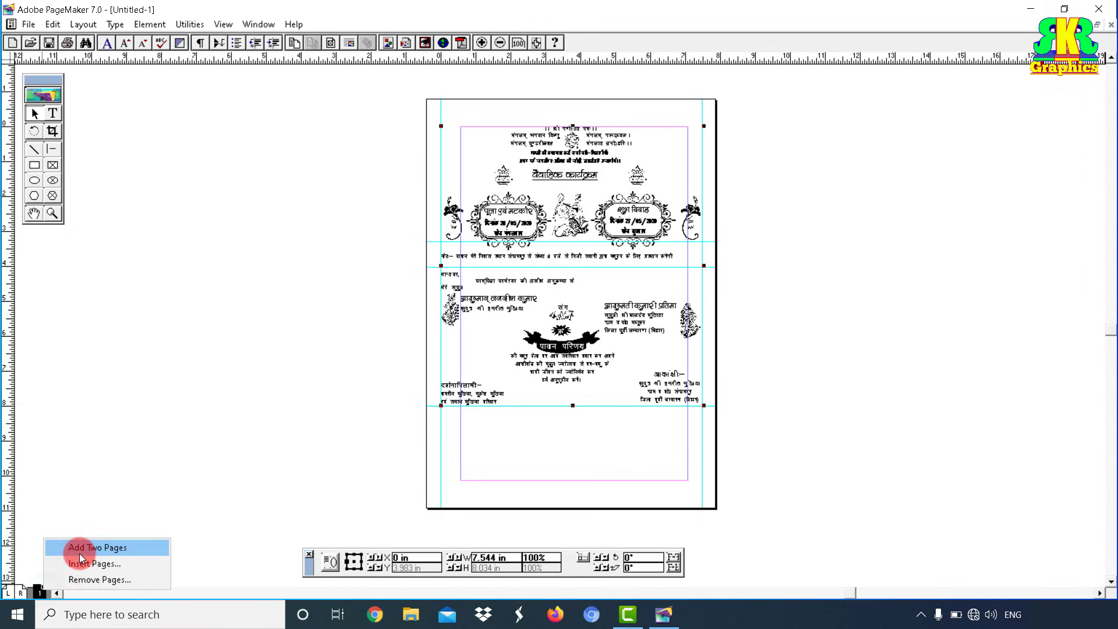
click(98, 548)
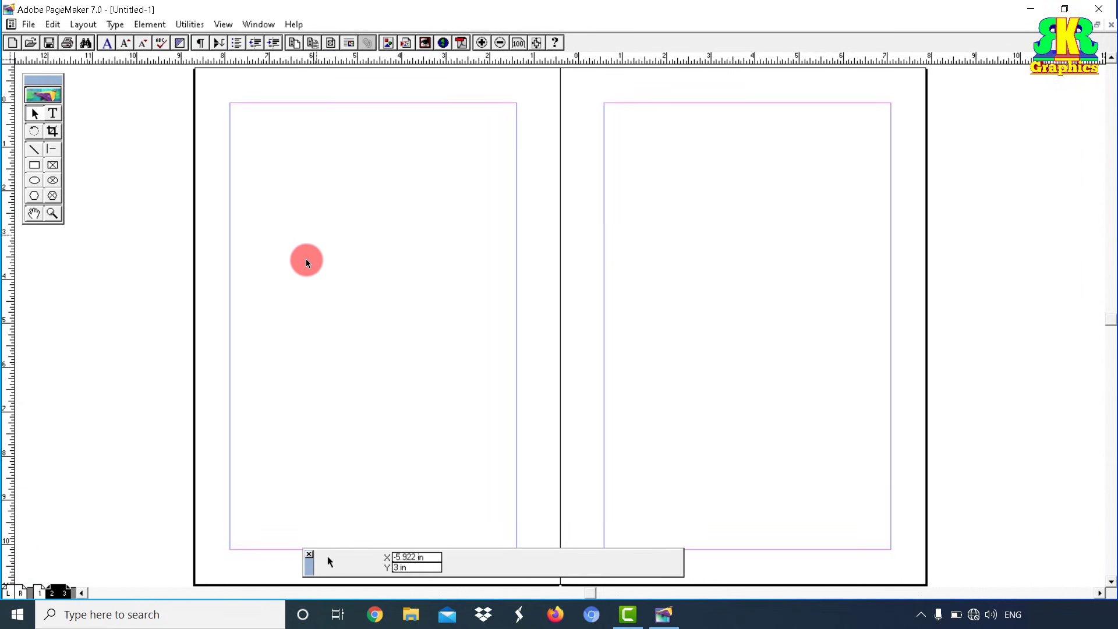
right_click(299, 143)
Step: Paste the invitation onto page 2, then add vertical guides on page 3 and a horizontal guide at 3.5 in
click(352, 184)
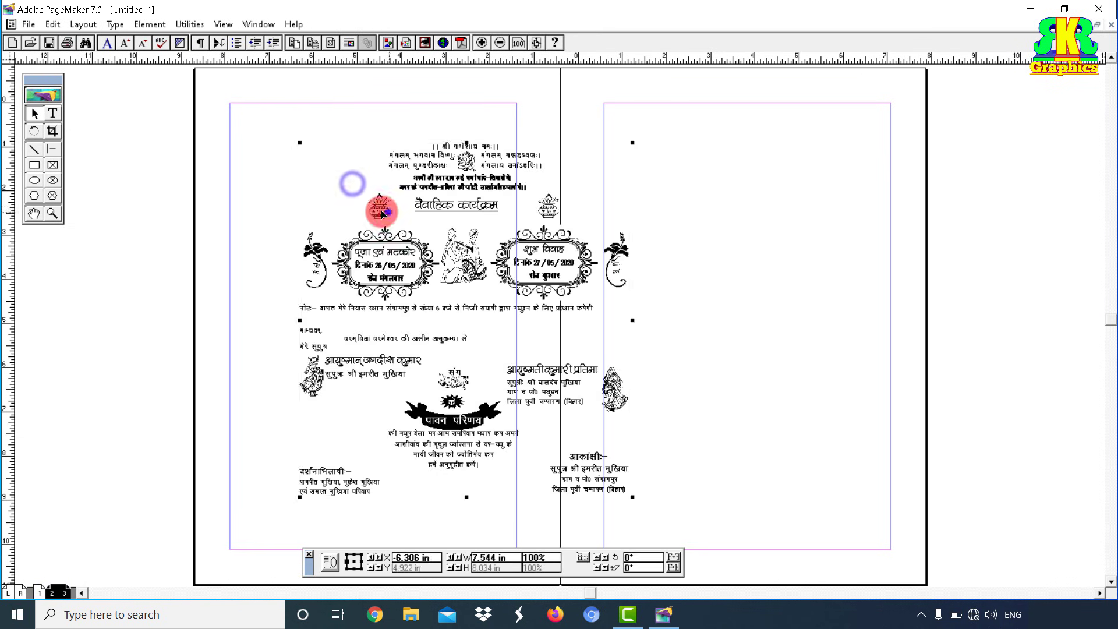
drag(320, 175, 312, 173)
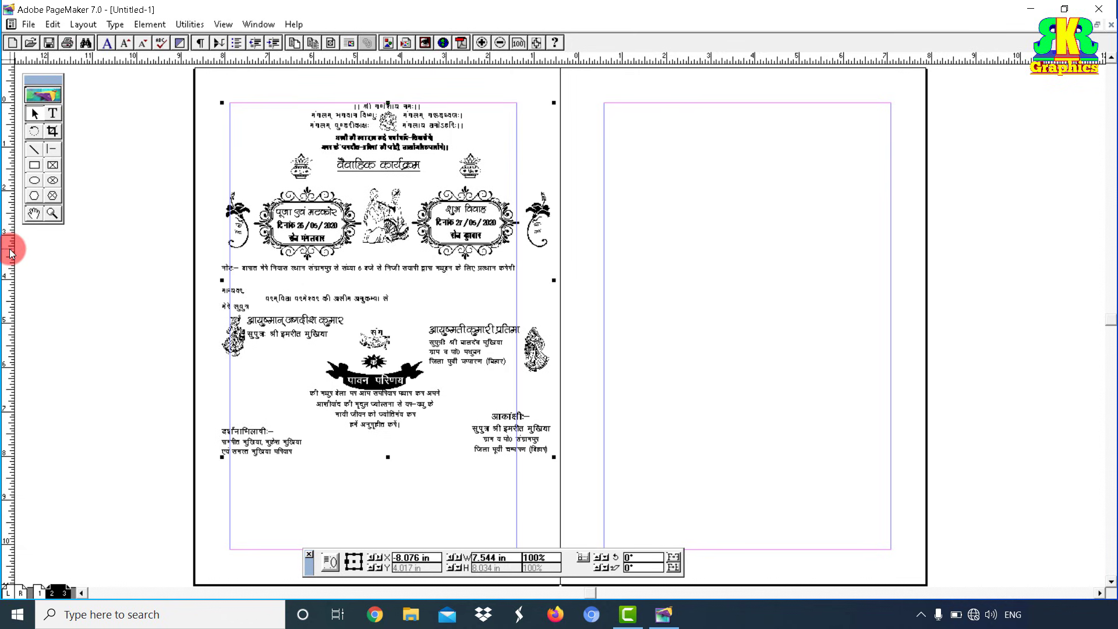
drag(10, 253, 582, 376)
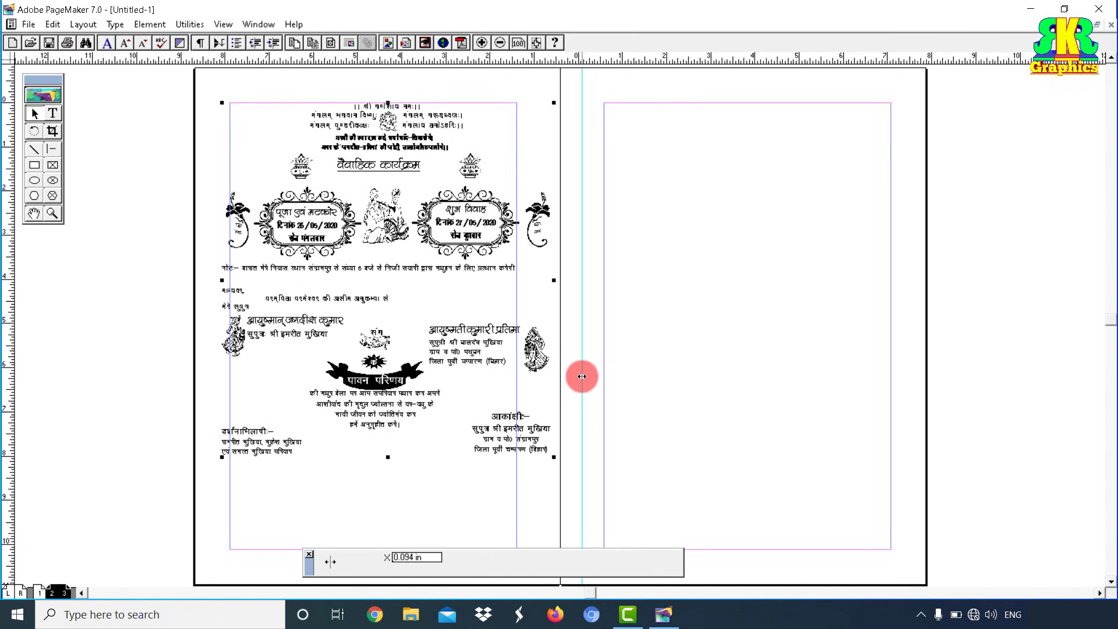
drag(8, 57, 580, 106)
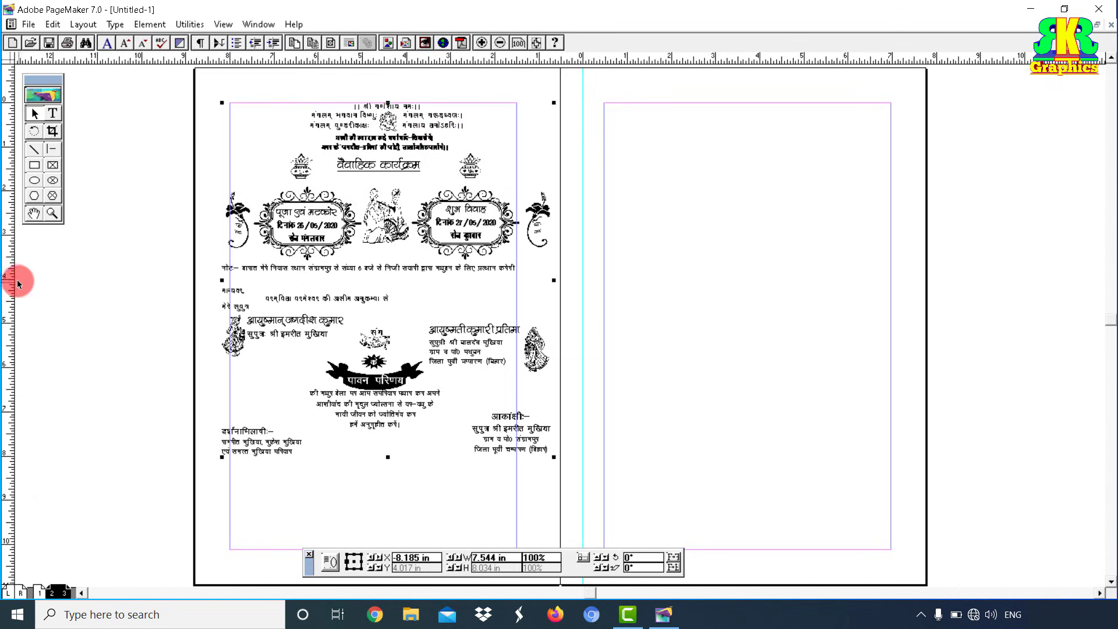
drag(18, 283, 913, 374)
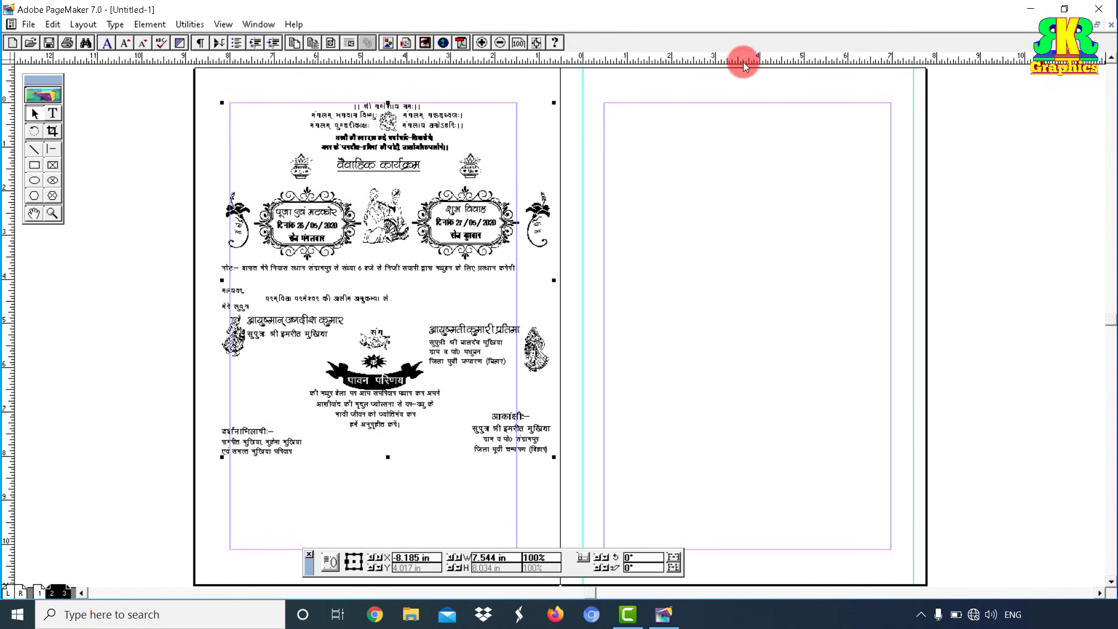
drag(744, 63, 763, 256)
click(805, 171)
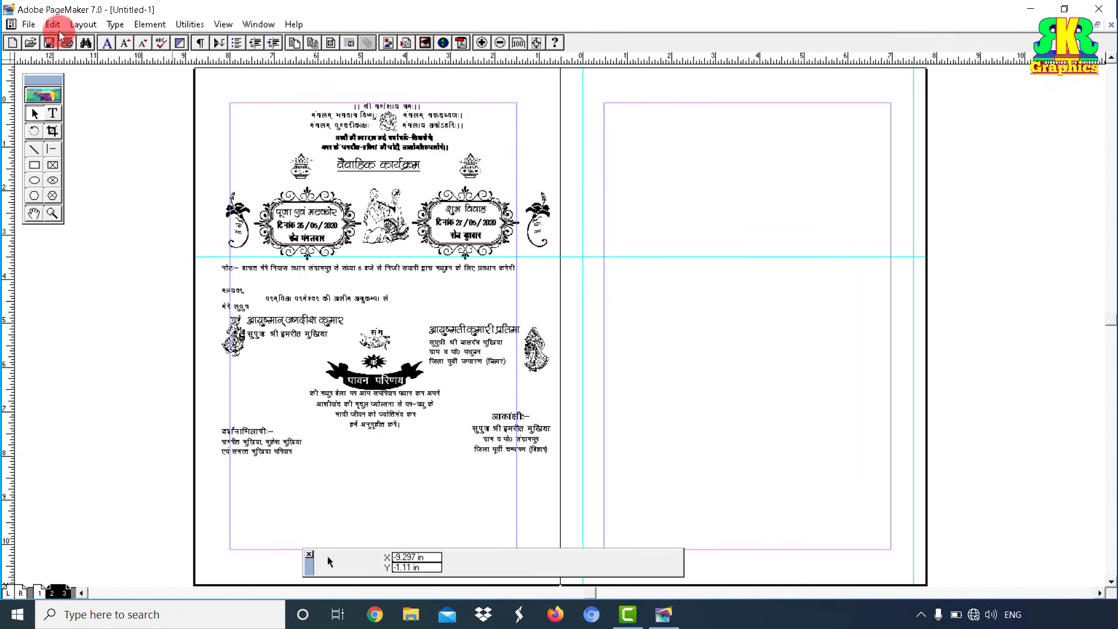
Step: Import the SHUBH graphic from the logo folder and drop it at the right page's top-right margin
click(30, 25)
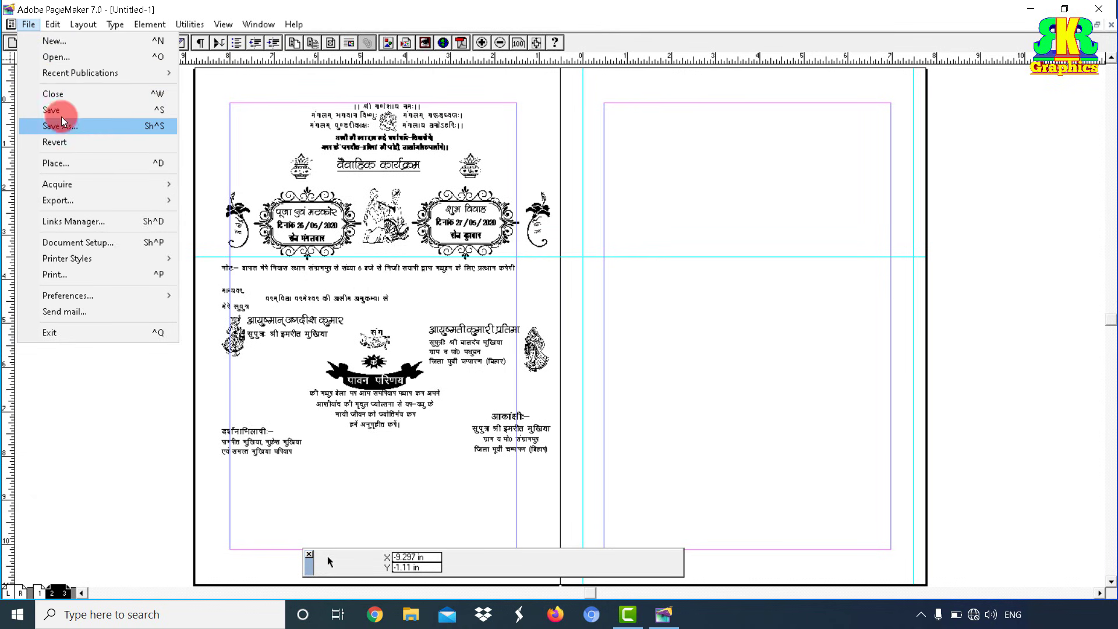
click(59, 164)
click(211, 147)
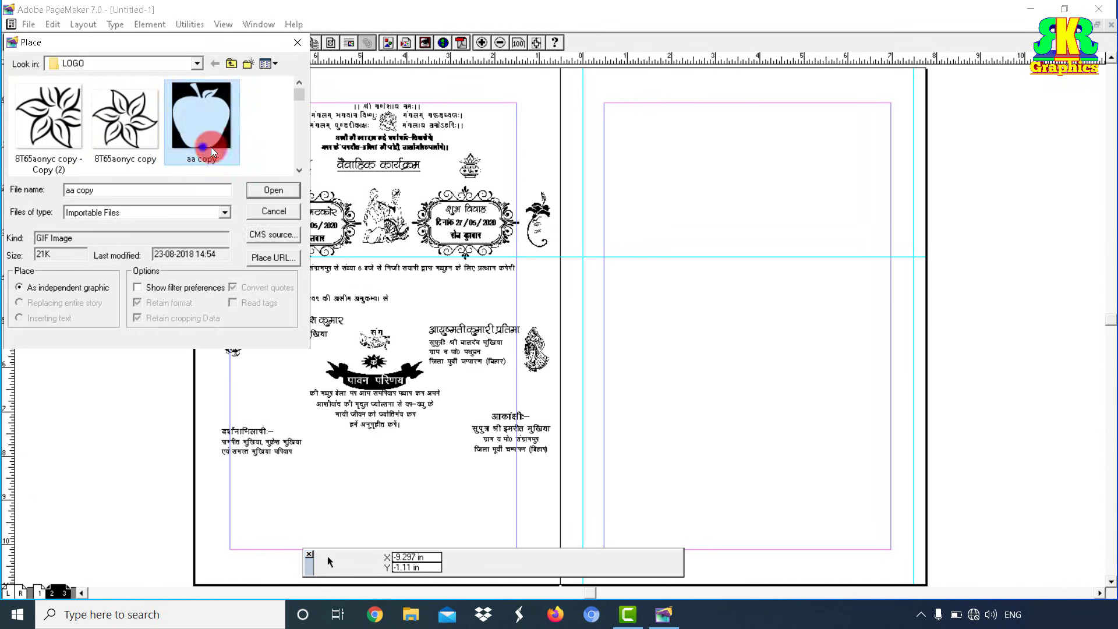
scroll(223, 142, down, 3)
scroll(222, 142, down, 6)
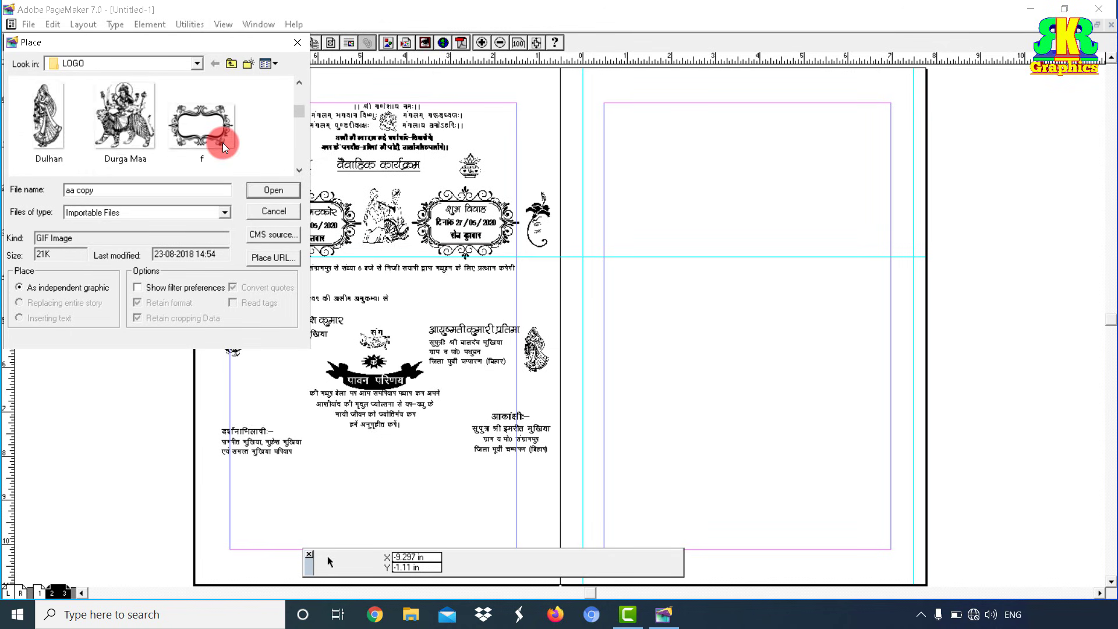
click(52, 135)
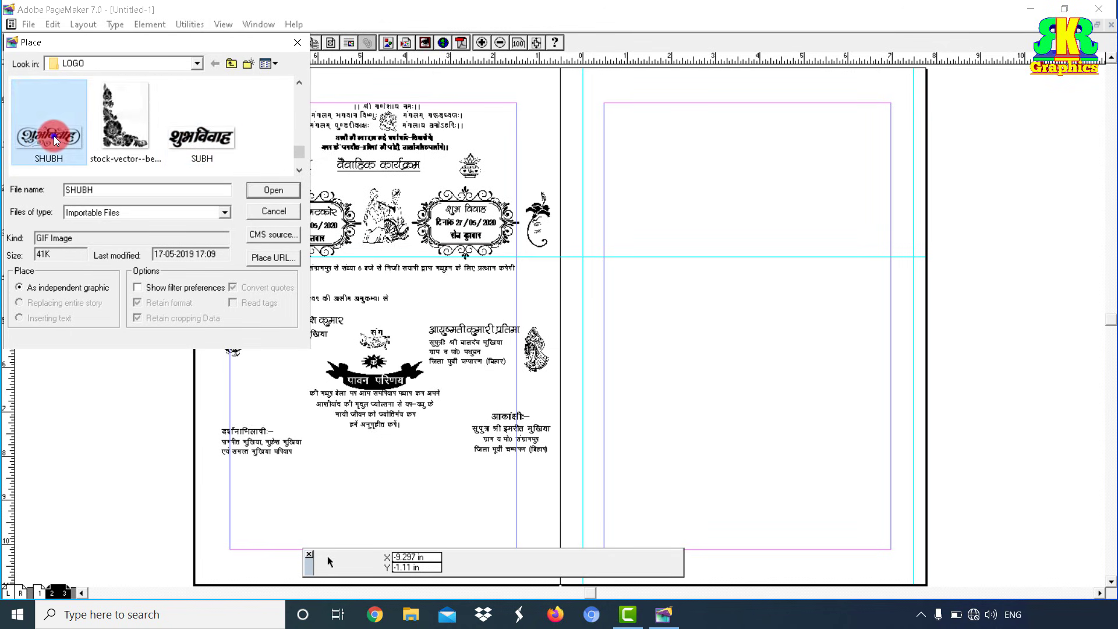
click(269, 189)
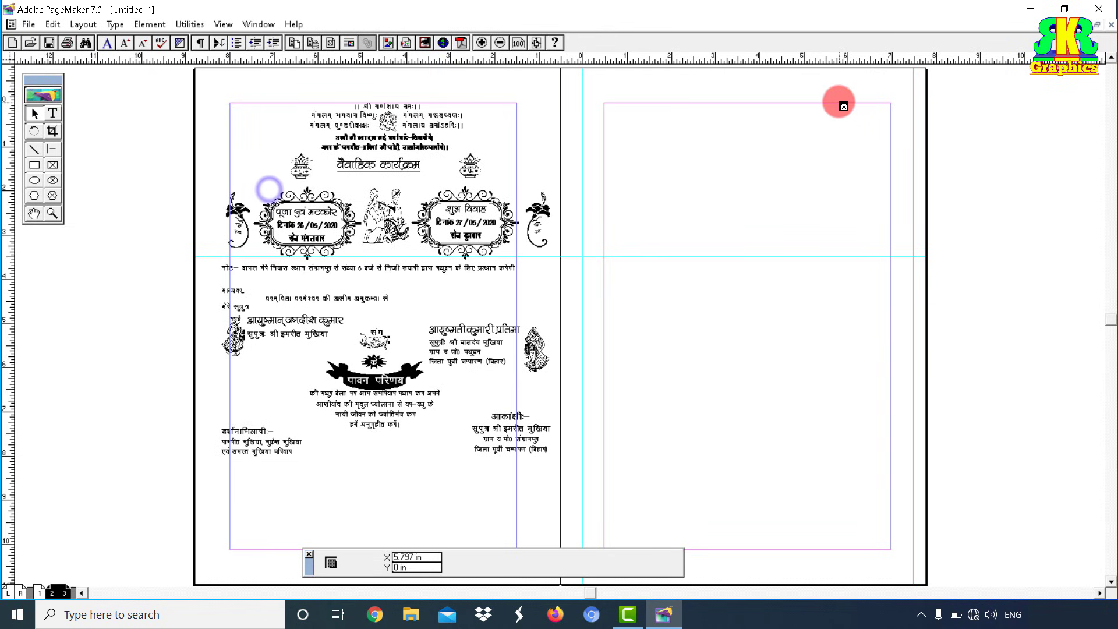
drag(827, 108, 912, 162)
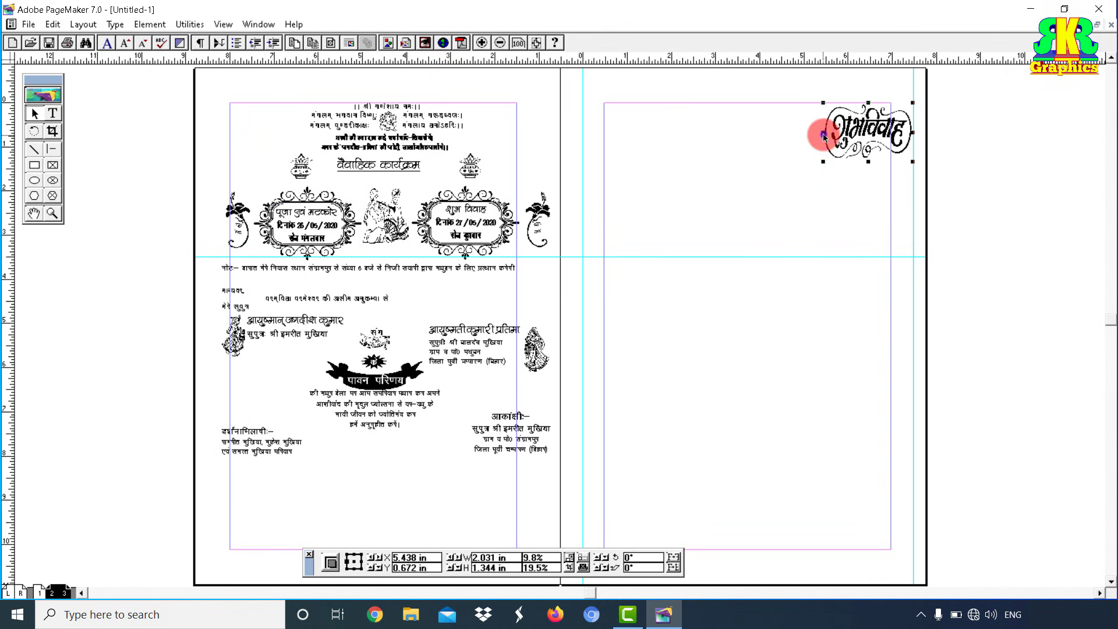
Step: Widen the शुभ विवाह graphic to about 2.5 inches and shorten it to about one inch
drag(823, 136, 803, 132)
drag(857, 162, 858, 145)
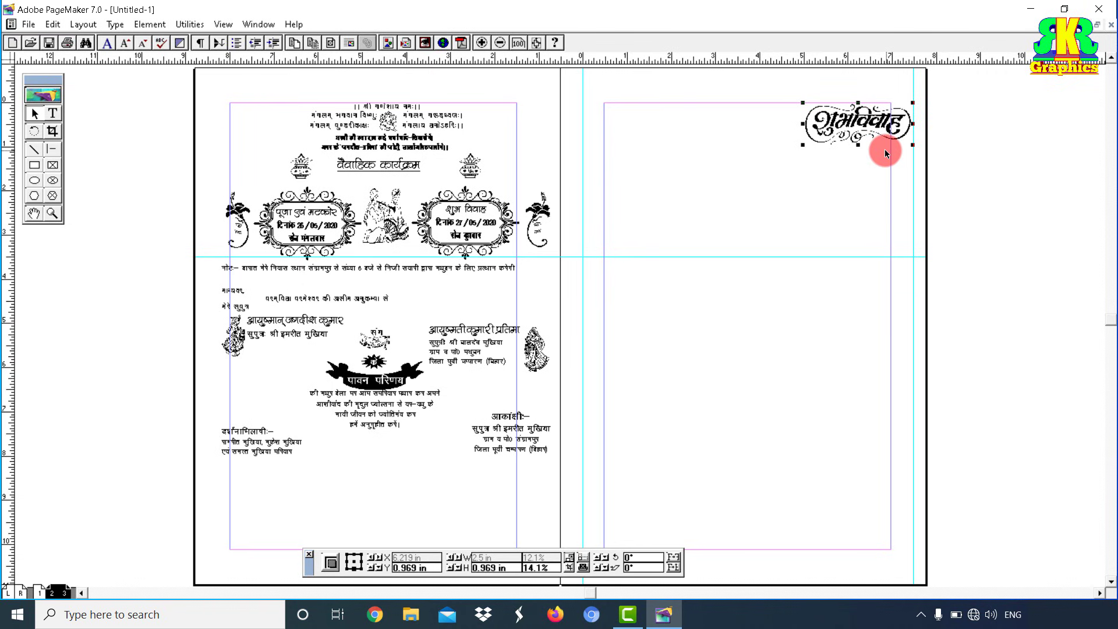
click(52, 113)
click(456, 228)
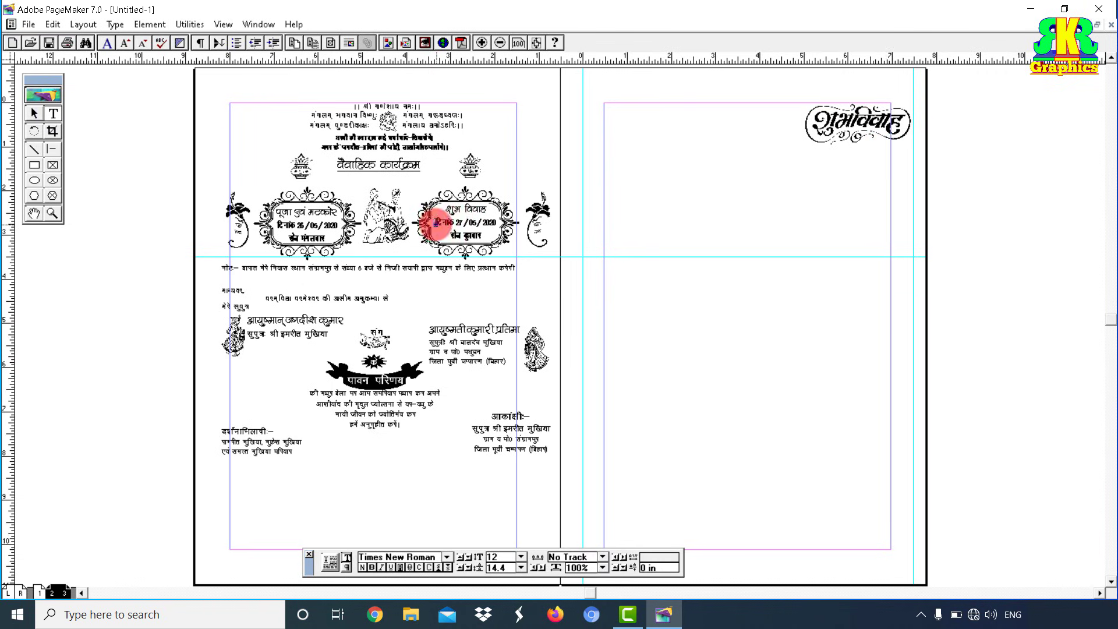
Step: Copy the wedding date into a new text block on the right page
drag(436, 224, 498, 224)
right_click(505, 224)
click(515, 250)
drag(800, 155, 913, 179)
key(ctrl+v)
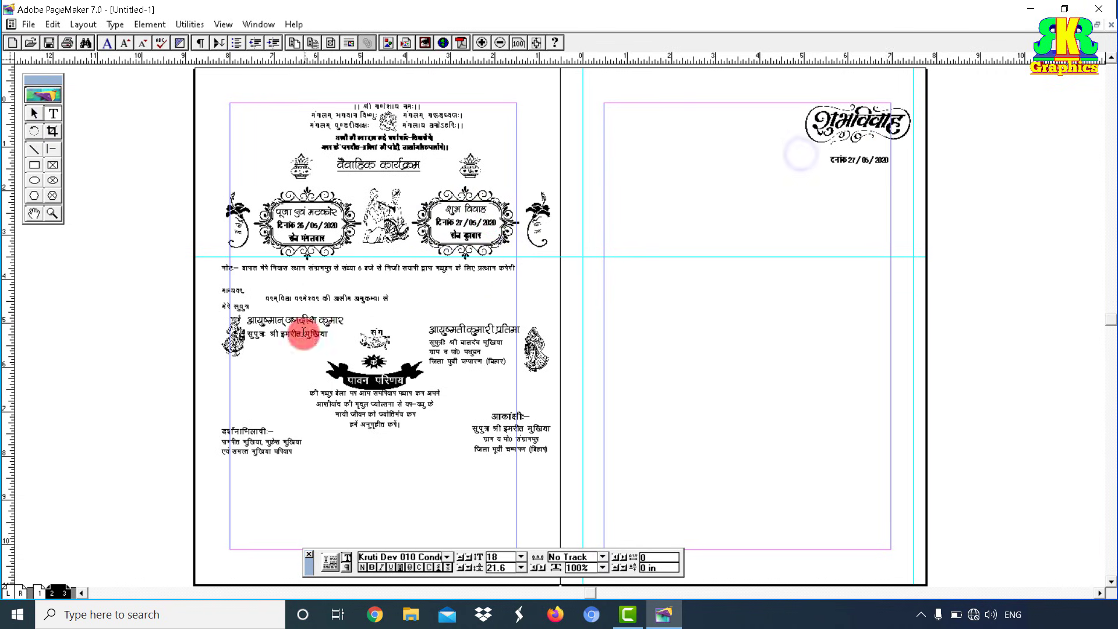
Step: Copy the couple's names into a text block at the right page's top-left
drag(287, 321, 315, 321)
right_click(309, 320)
click(360, 347)
drag(620, 113, 771, 150)
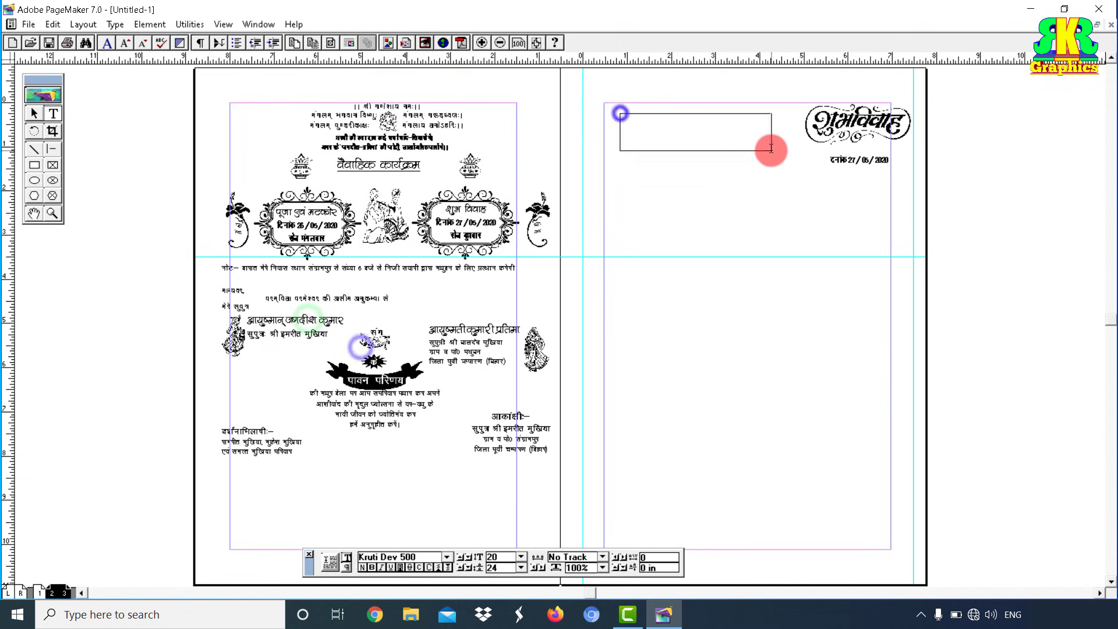
key(ctrl+v)
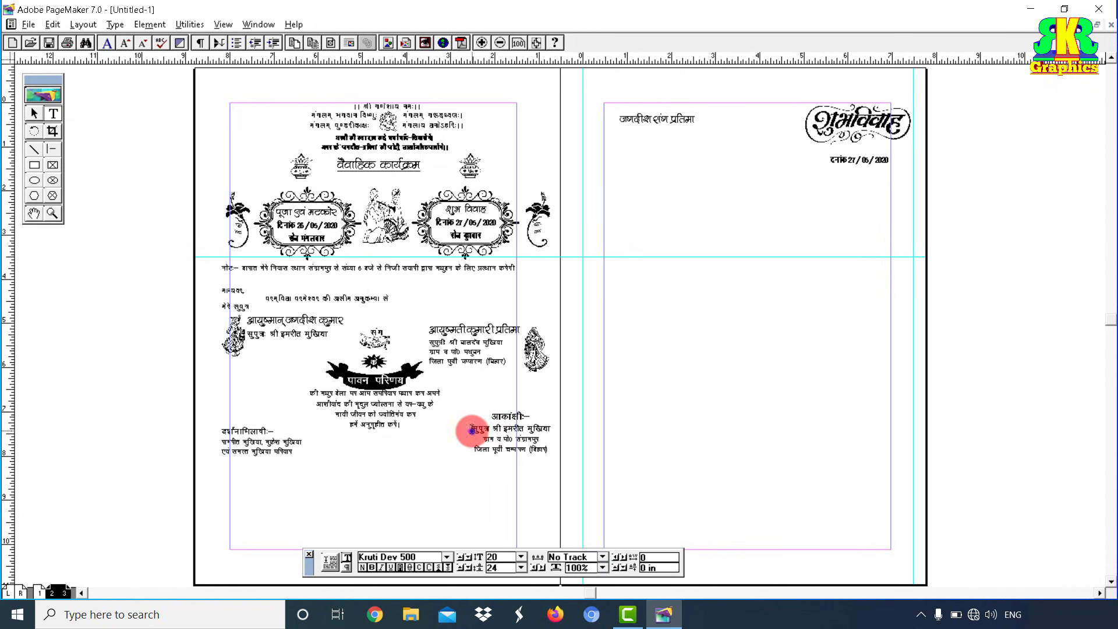
Step: Copy the three-line sender address into a new block on the right page
drag(471, 429, 545, 446)
right_click(532, 443)
click(576, 223)
drag(583, 212, 734, 262)
text(v)
key(ctrl+v)
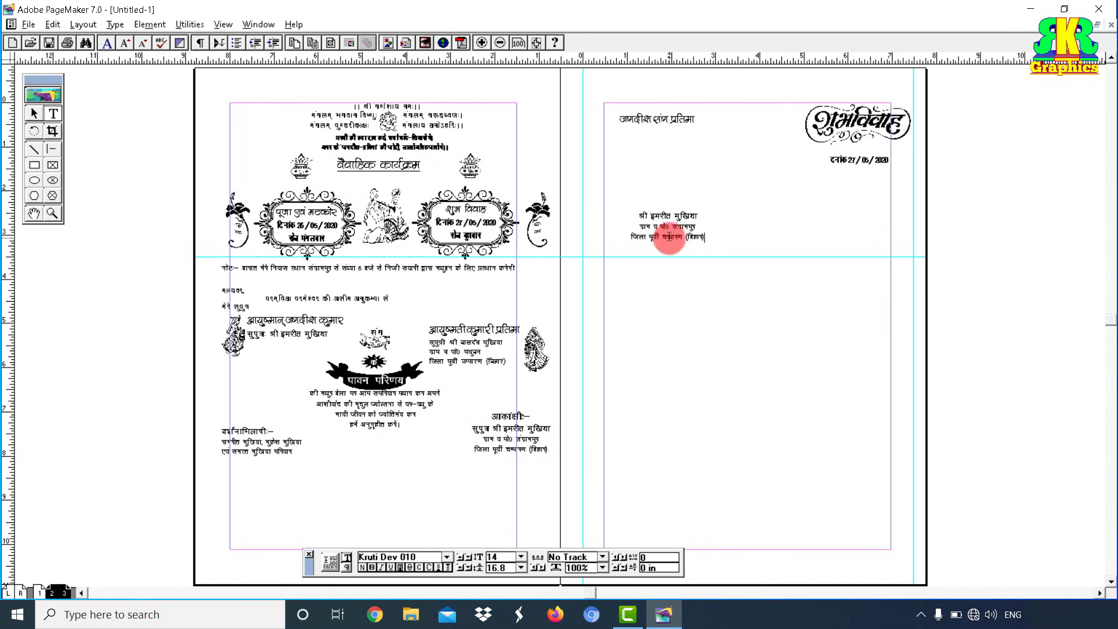
key(ctrl+a)
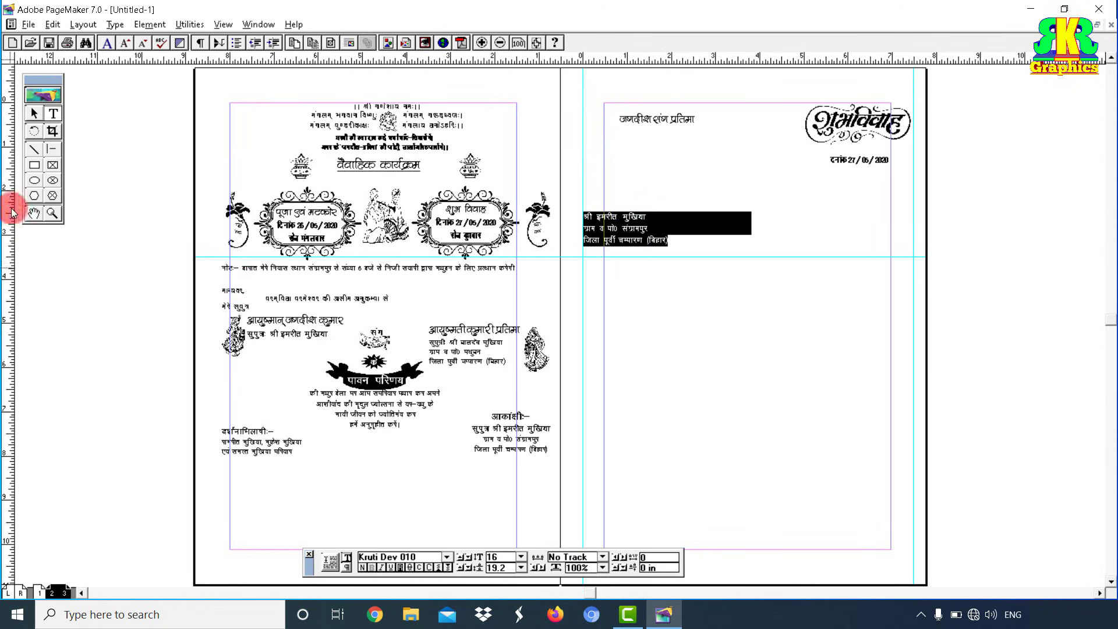
click(52, 213)
drag(559, 182, 711, 270)
click(53, 113)
click(582, 213)
Step: Add an underlined 'प्रेषक:–' heading above the sender address
key(Return)
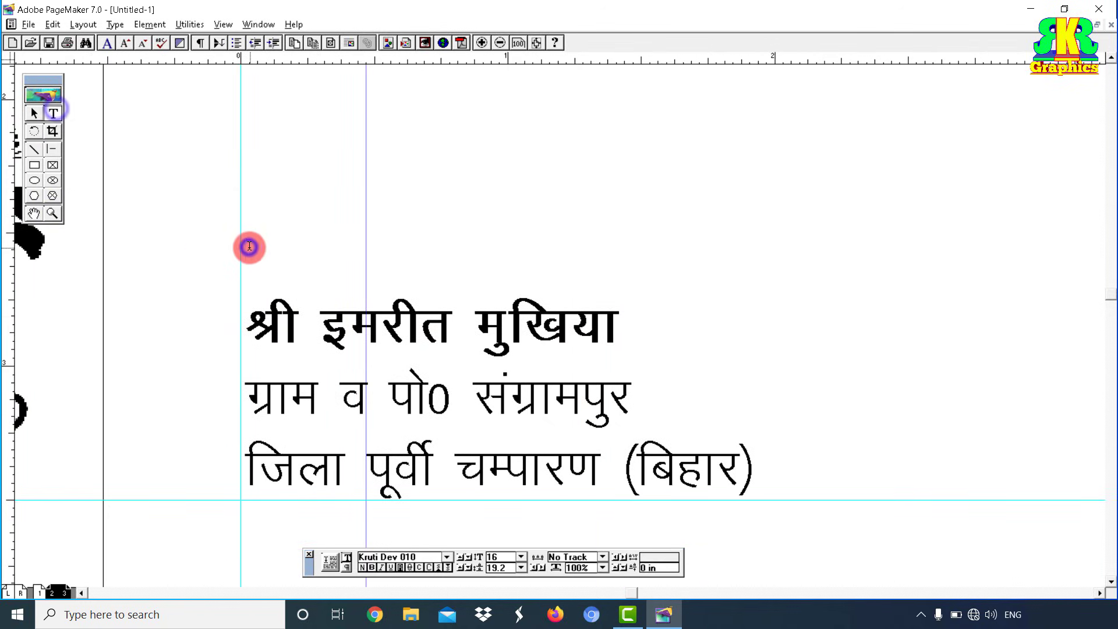
key(Up)
text(iz)
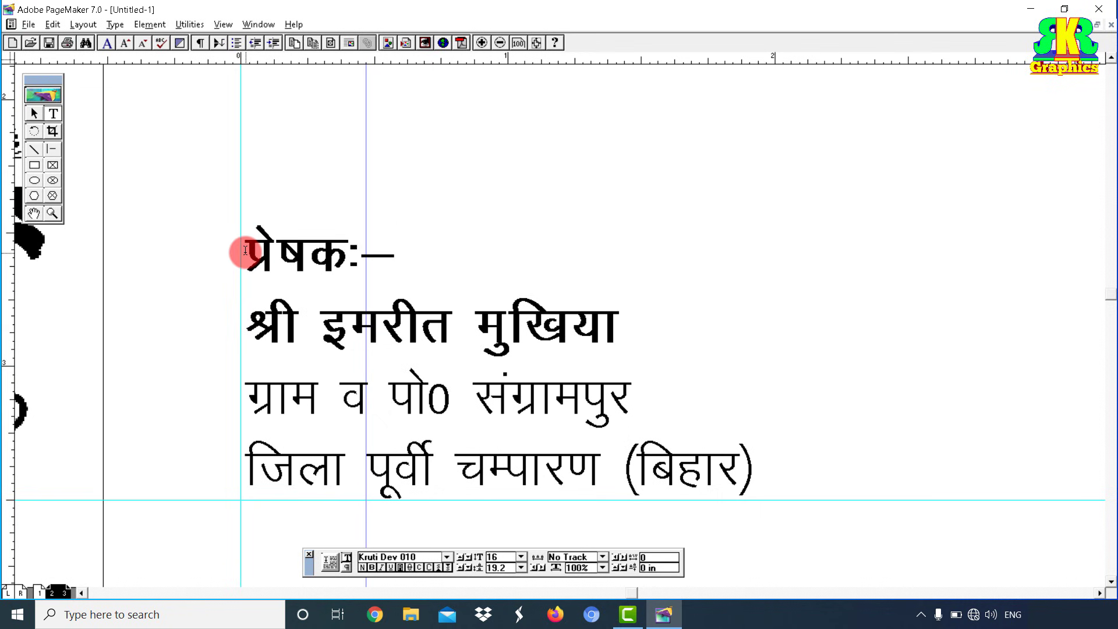
drag(214, 256, 396, 259)
key(ctrl+shift+u)
click(577, 391)
Step: Create an addressee text block reading 'सेवा में', 'श्री/श्रीमती' and three dotted lines
shift+right_click(608, 418)
drag(608, 332, 630, 385)
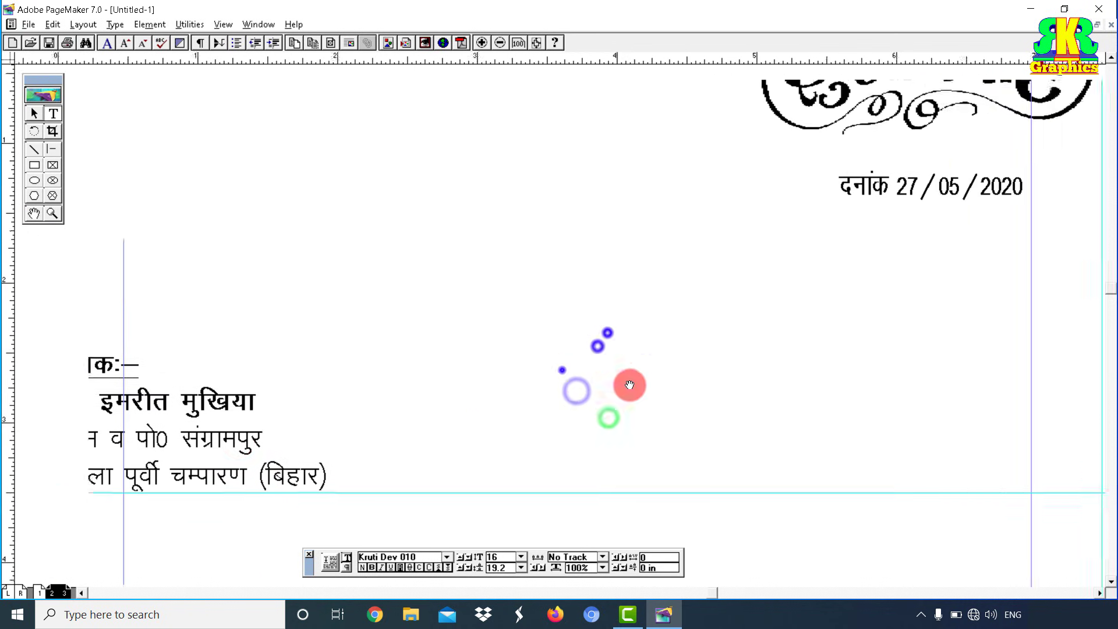
drag(177, 446, 219, 445)
right_click(191, 446)
click(242, 225)
drag(452, 214, 808, 372)
key(ctrl+v)
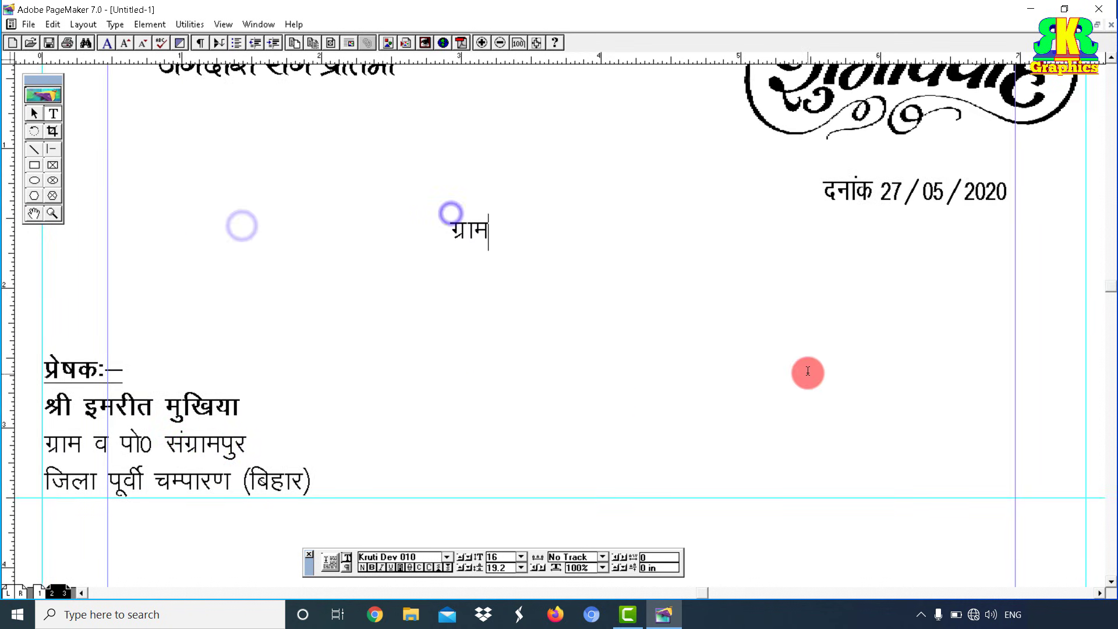
key(ctrl+a)
text(la)
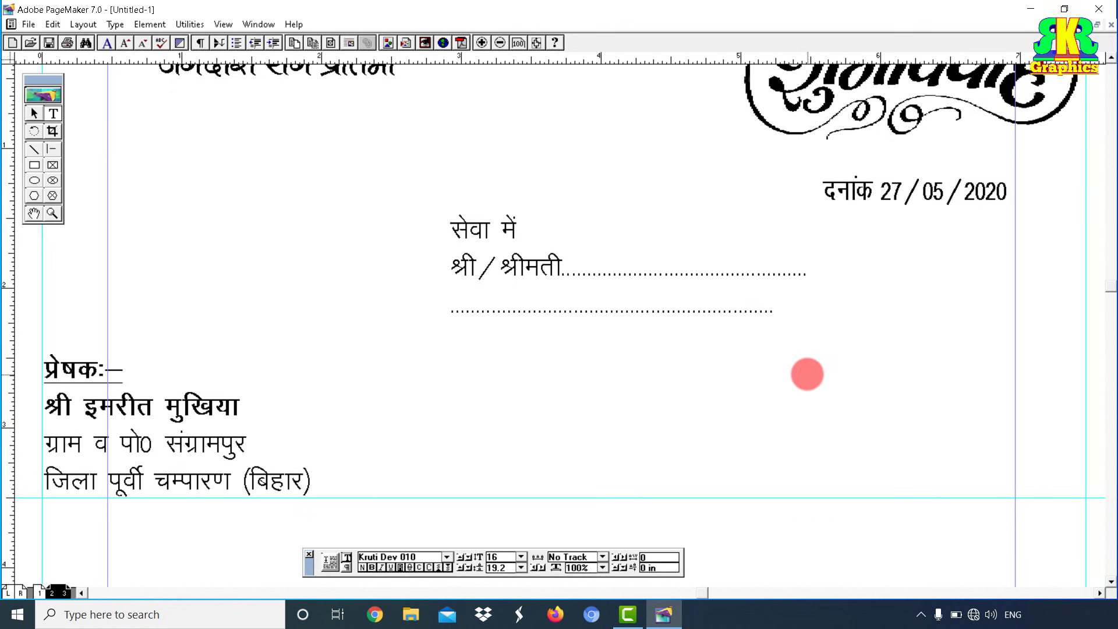
Step: Indent the second dotted line, then move the addressee block left and widen it
click(449, 313)
key(Tab)
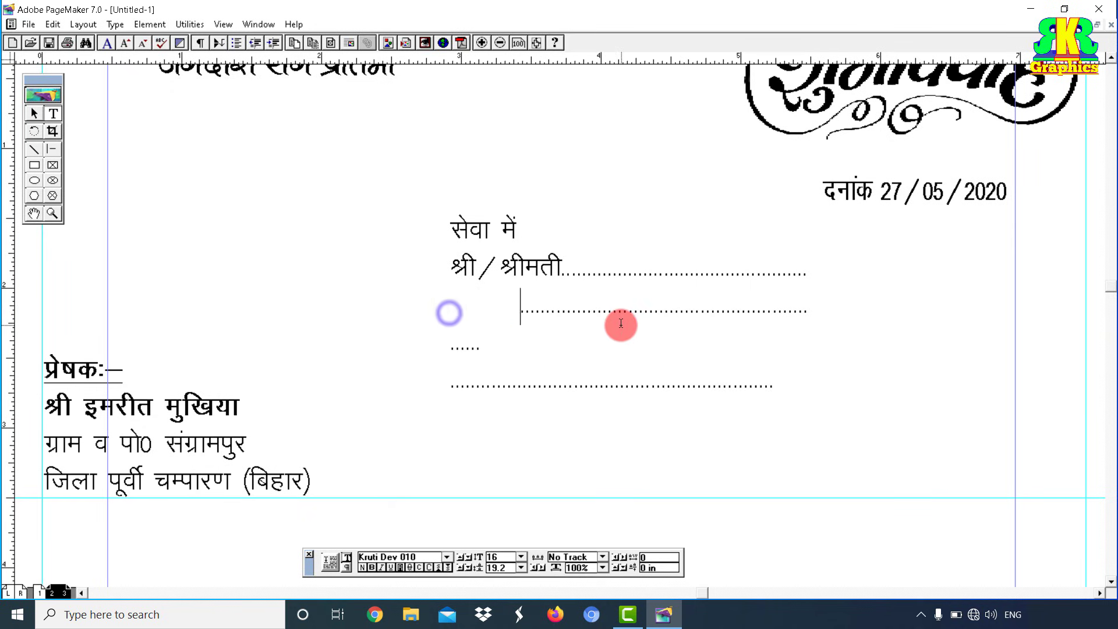
click(33, 113)
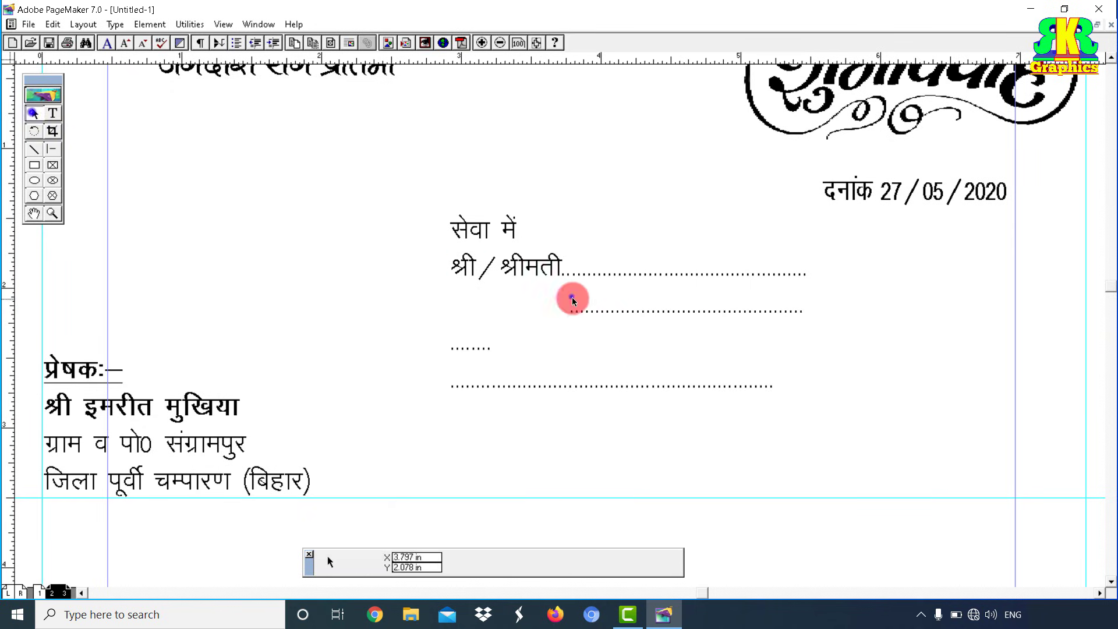
click(571, 297)
drag(809, 400, 915, 432)
drag(760, 313, 719, 311)
drag(872, 363, 904, 362)
Step: Fix the third dotted line's indent and trim its surplus dots
click(54, 113)
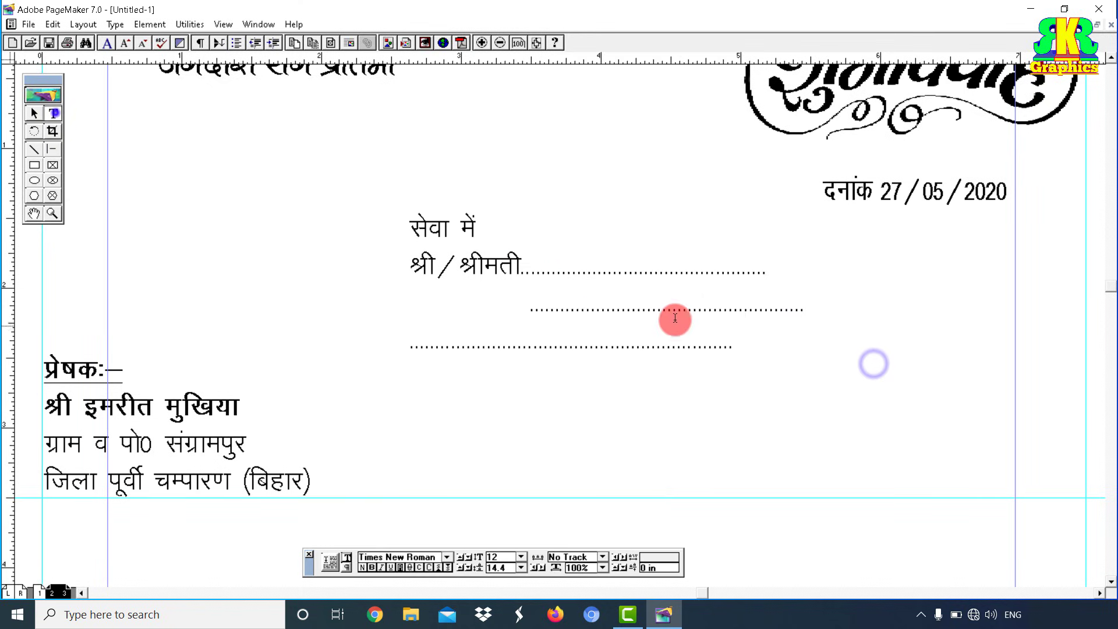
click(408, 348)
key(Tab)
key(Tab)
key(Tab)
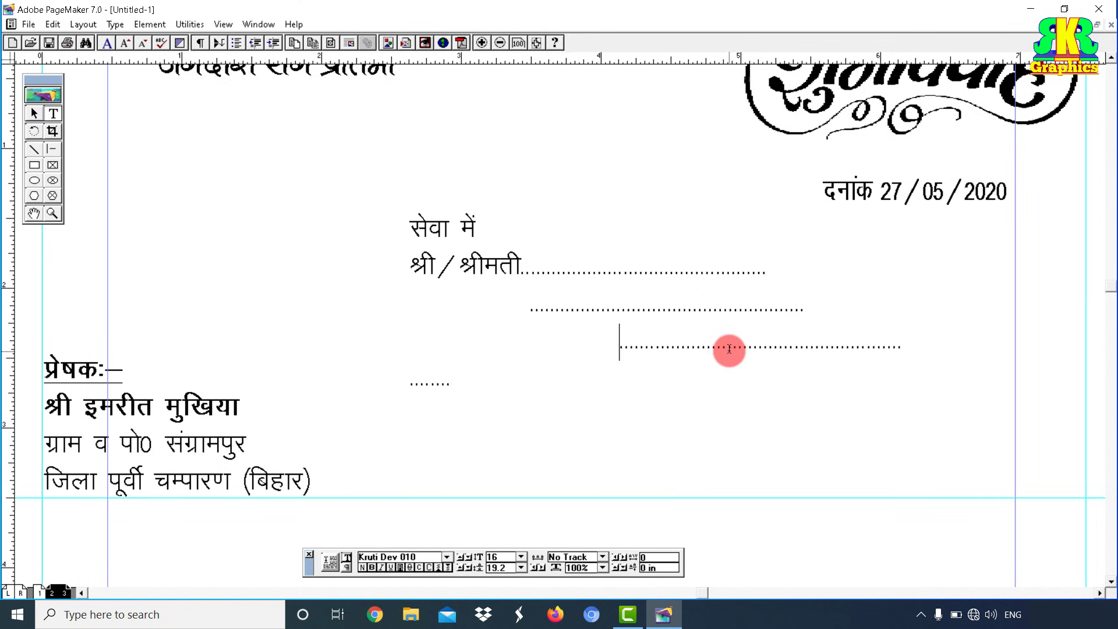
key(BackSpace)
click(521, 271)
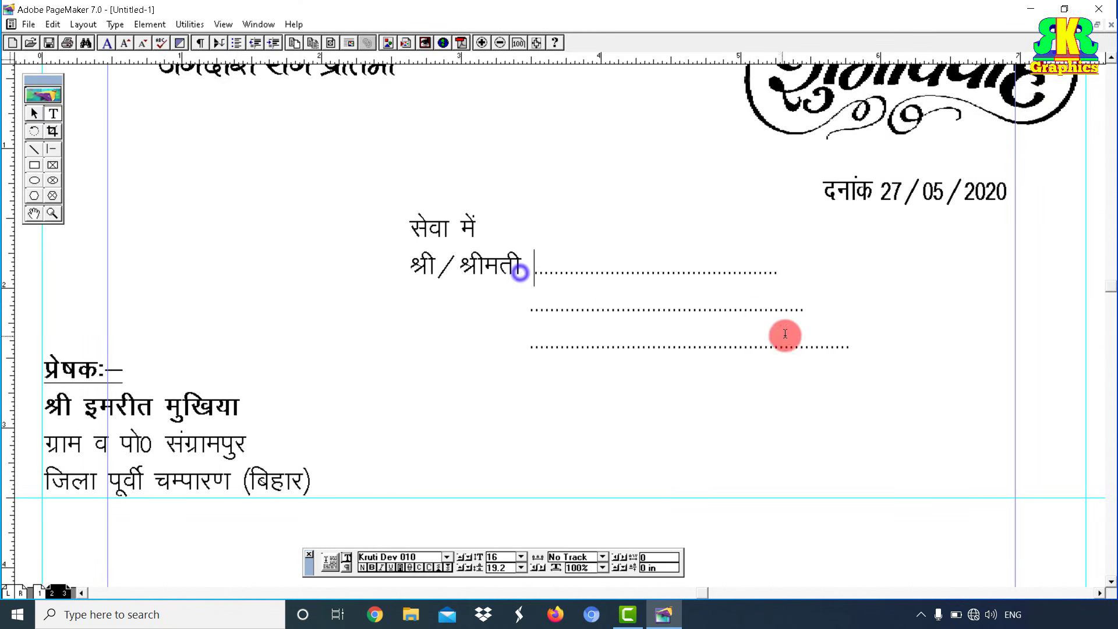
drag(819, 345, 849, 343)
key(BackSpace)
Step: Make the whole addressee block bold at 16 pt and nudge it into position
key(ctrl+a)
key(ctrl+shift+b)
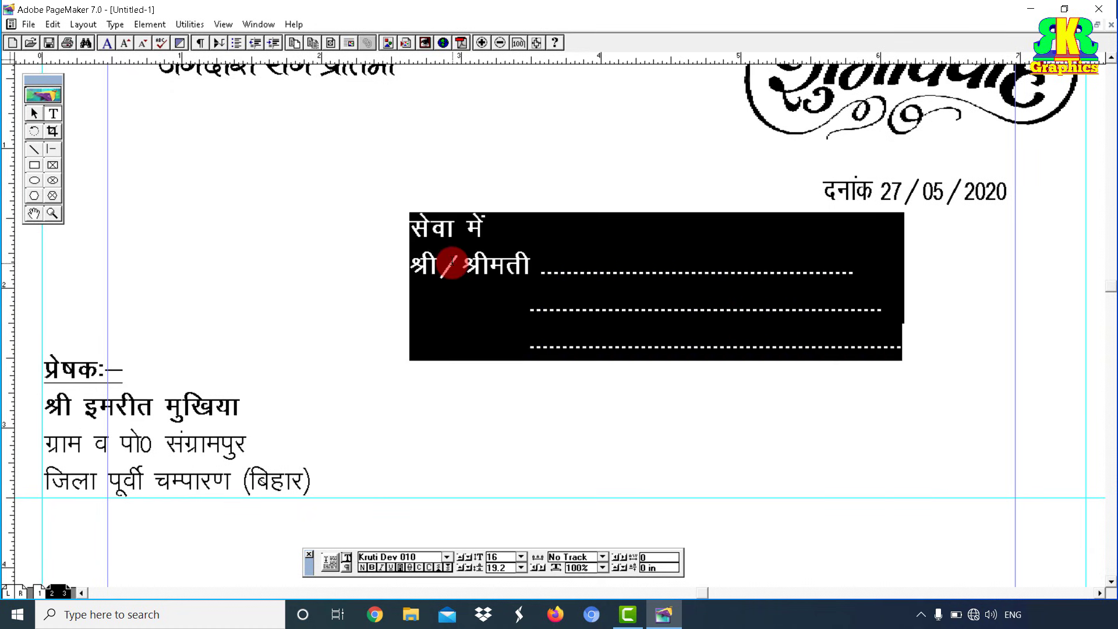
key(ctrl+shift+period)
key(ctrl+shift+comma)
key(F9)
drag(541, 268, 561, 272)
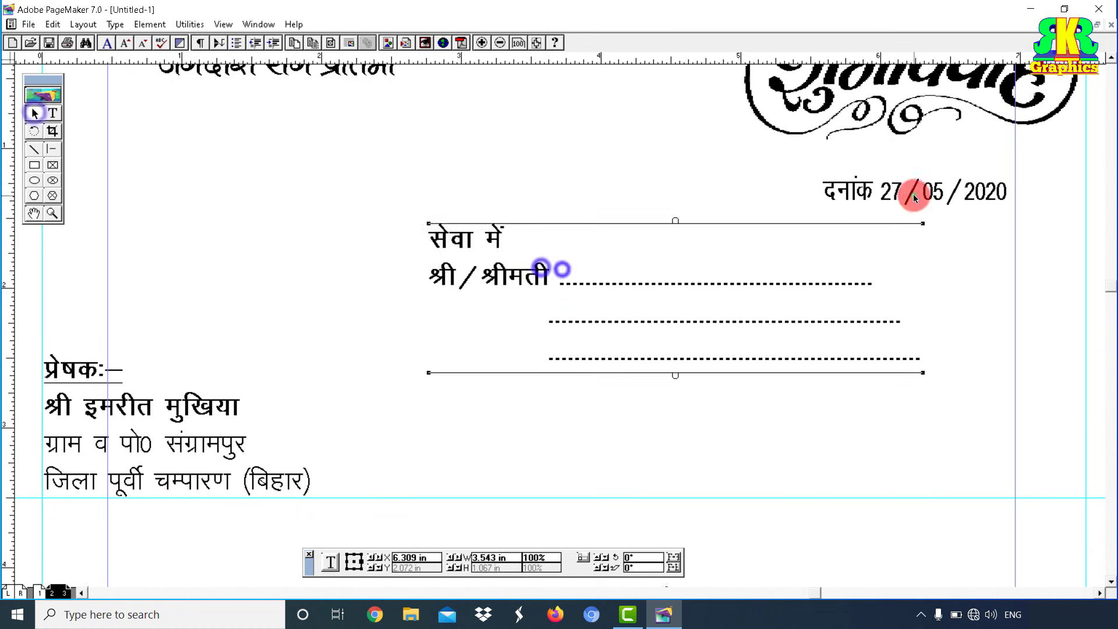
shift+right_click(913, 195)
shift+right_click(602, 293)
click(492, 295)
Step: Center the date under the शुभ विवाह graphic, correct it to दिनांक, and enlarge it to 24 pt
drag(471, 336, 471, 315)
click(474, 384)
drag(474, 384, 473, 338)
key(F9)
click(385, 342)
text(f)
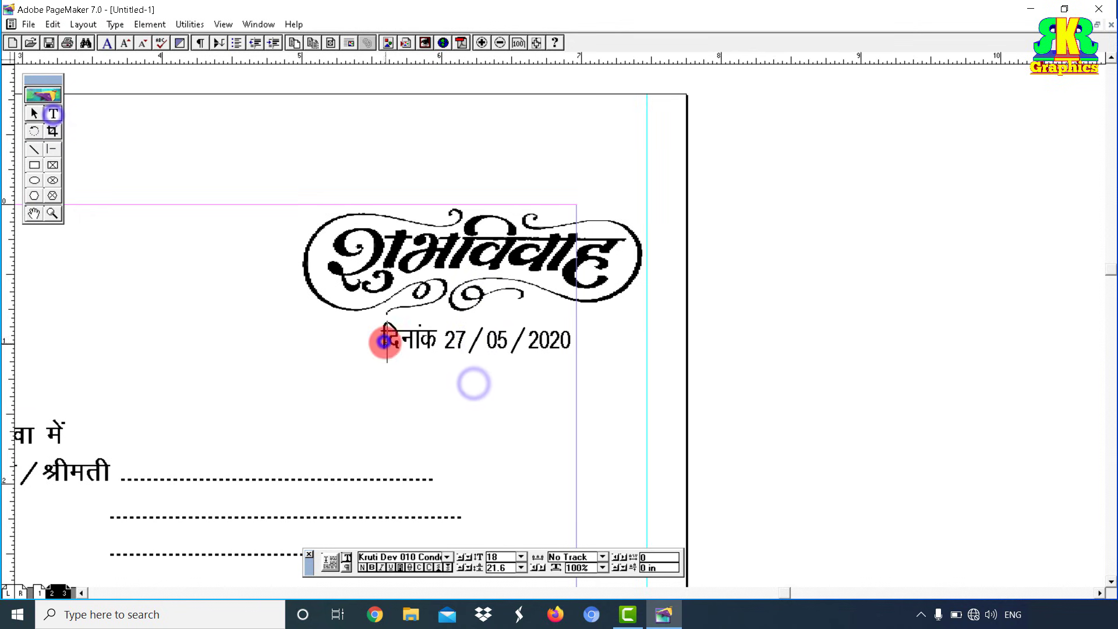
drag(376, 338, 619, 359)
key(ctrl+shift+period)
key(ctrl+shift+period)
key(ctrl+shift+period)
key(ctrl+shift+period)
key(ctrl+shift+period)
key(ctrl+shift+period)
click(34, 115)
Step: Shift the date block left and append बुधवार after 27/05/2020
drag(422, 344, 397, 350)
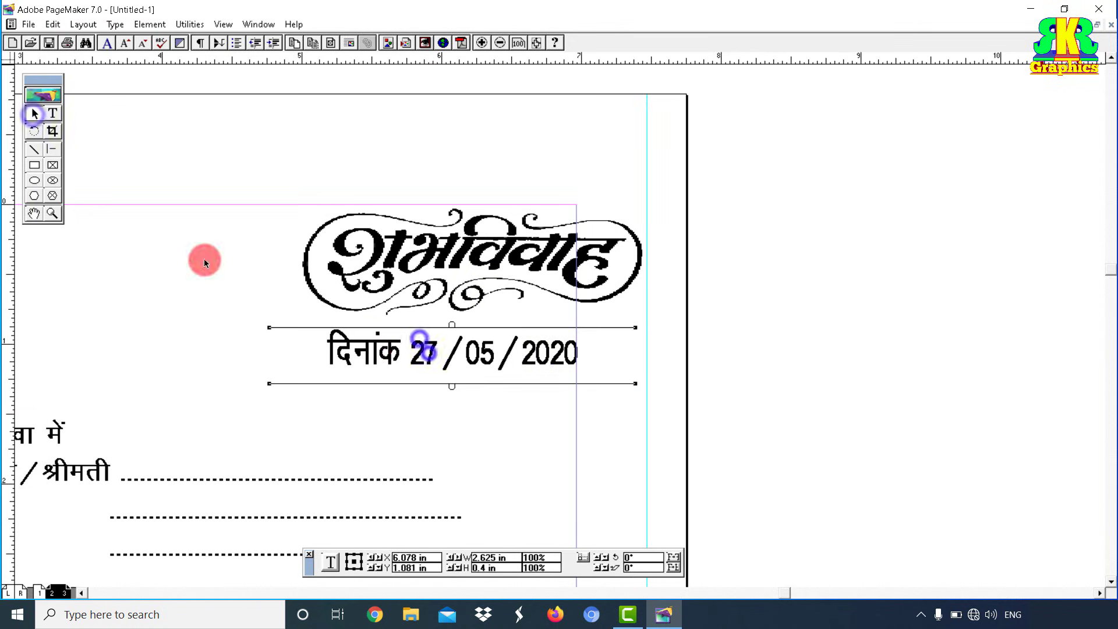
click(57, 114)
click(581, 351)
text(cq/kokj)
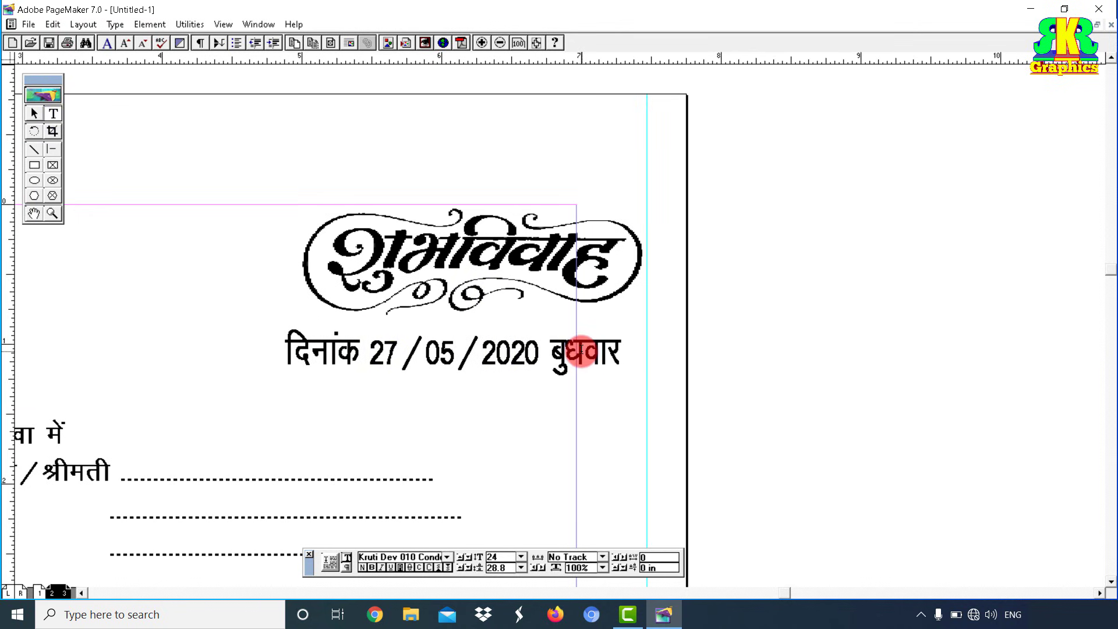
click(514, 392)
key(ctrl+1)
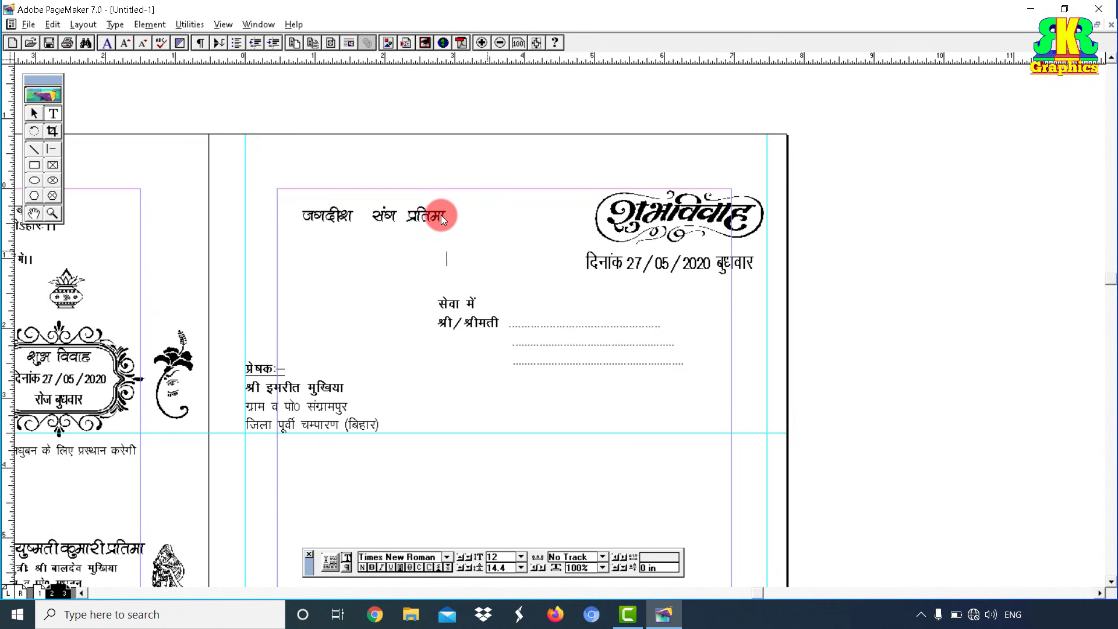
Step: Place the floral black-frame graphic at about 3.7 by 1.4 inches around the names
click(33, 113)
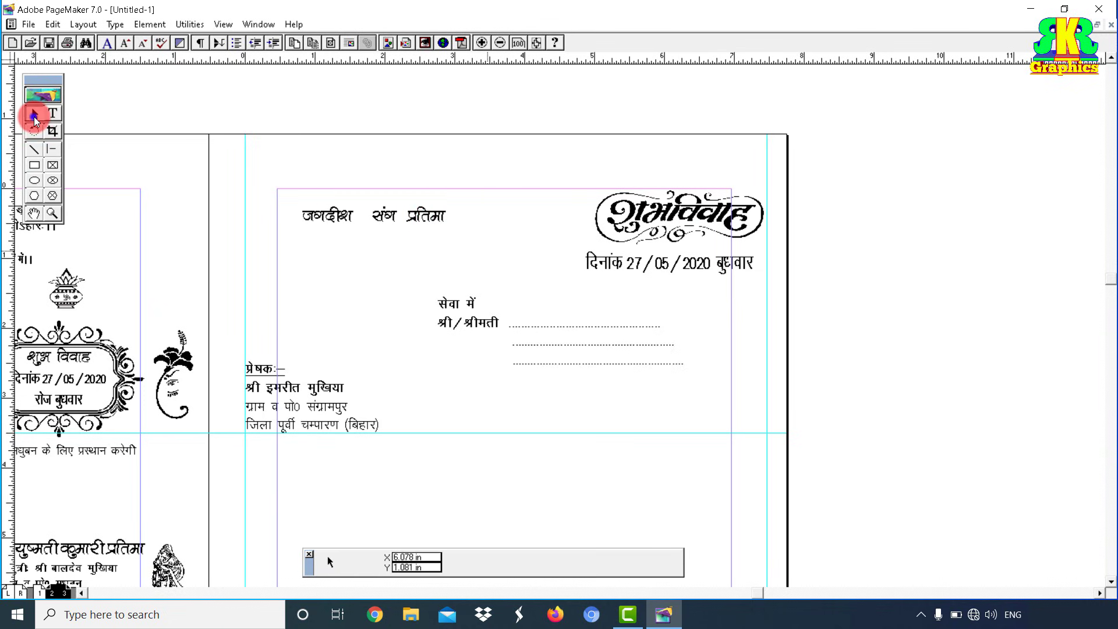
click(28, 24)
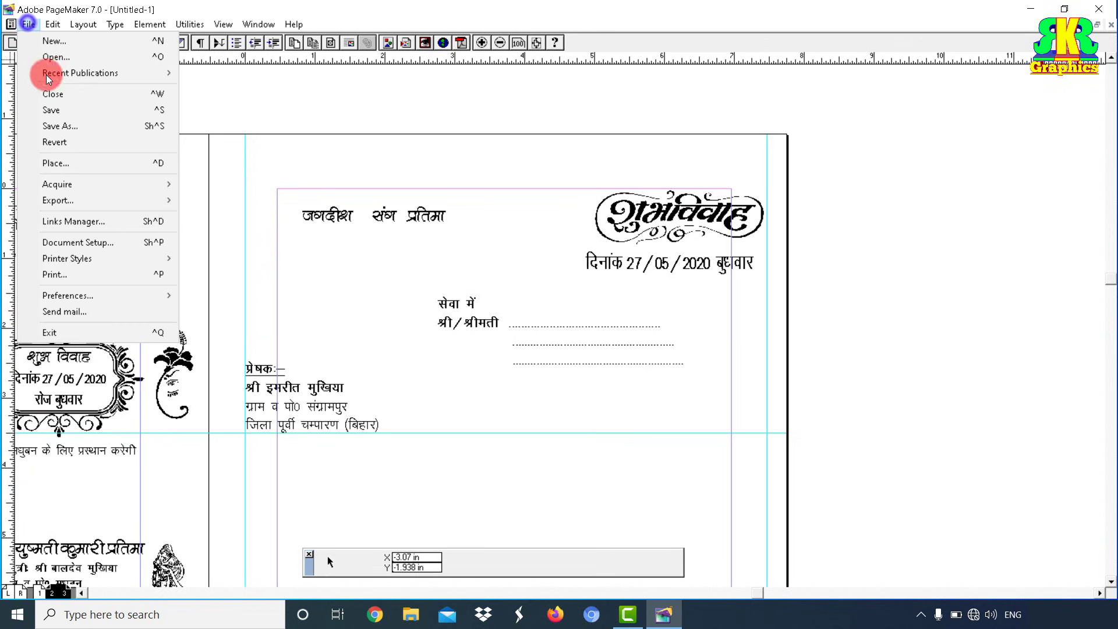
click(72, 162)
scroll(114, 112, down, 2)
click(115, 113)
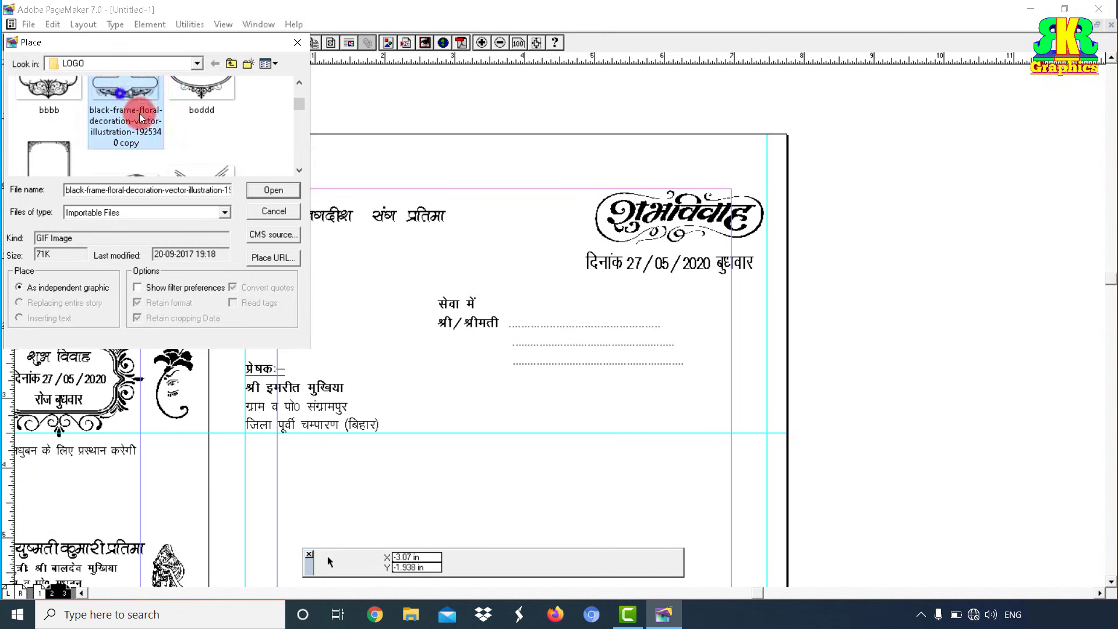
click(273, 190)
click(267, 183)
drag(270, 184, 526, 279)
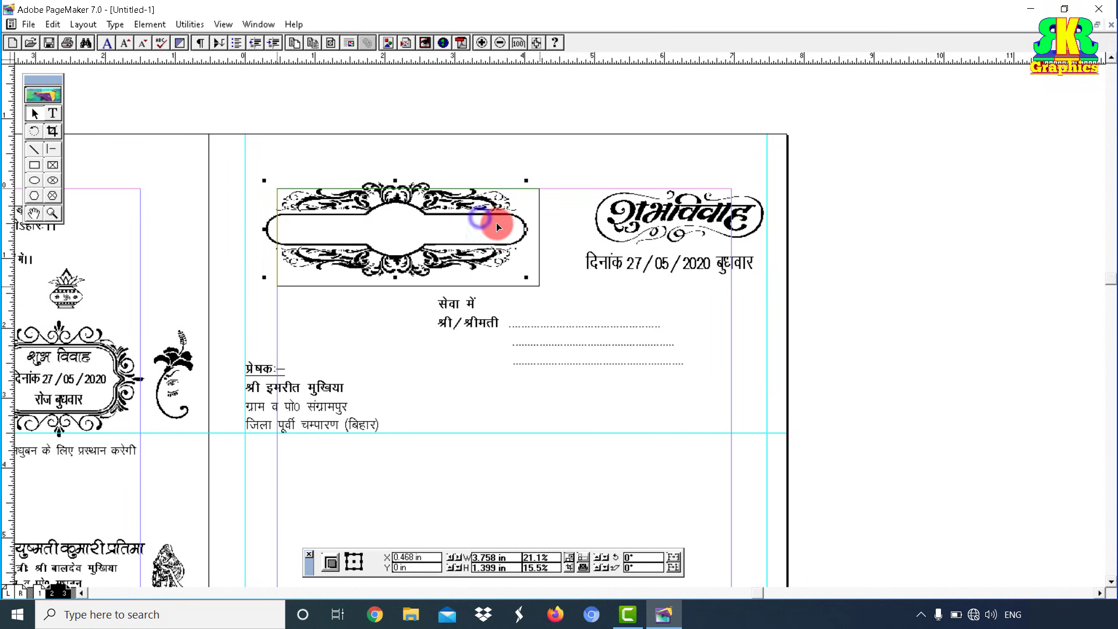
drag(501, 223, 526, 223)
Step: Send the floral frame behind the text and move the names into the oval
click(150, 23)
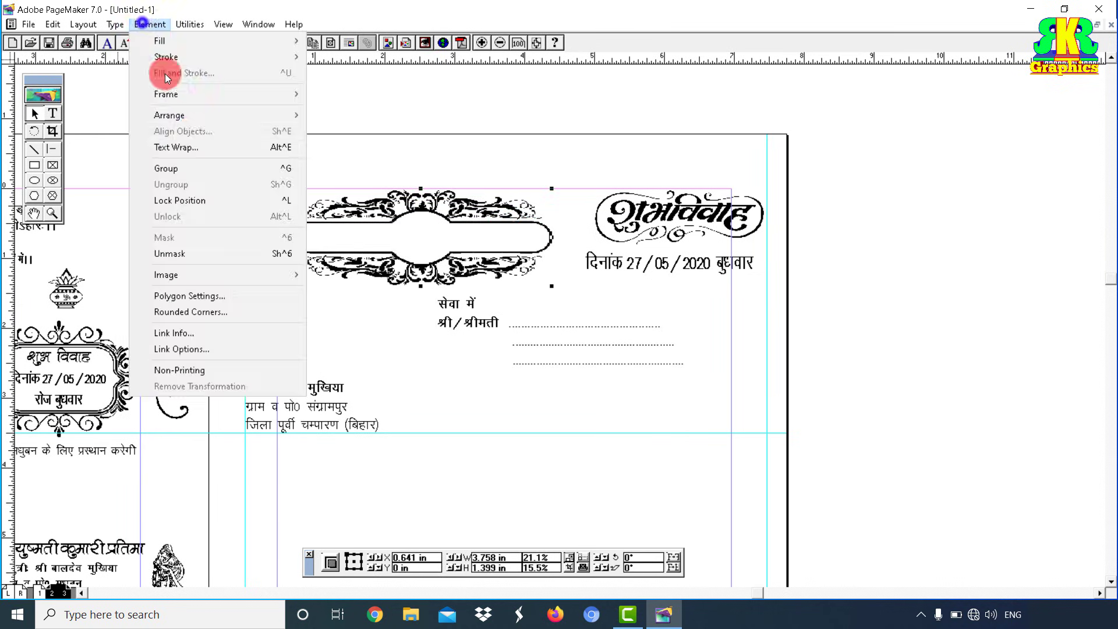
mouse_move(201, 115)
click(334, 159)
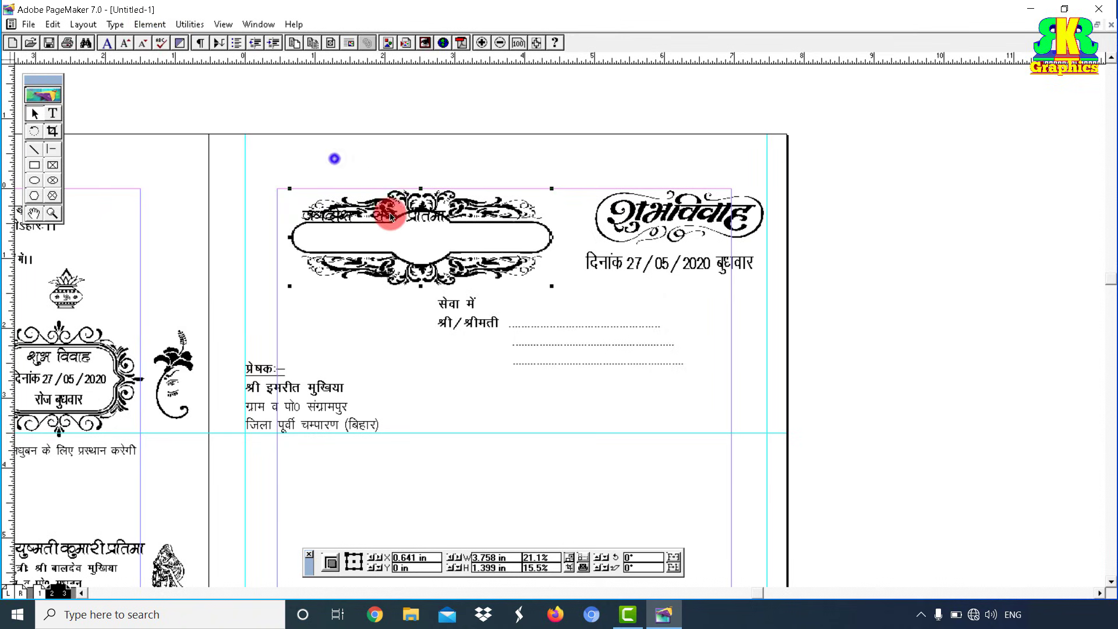
click(417, 233)
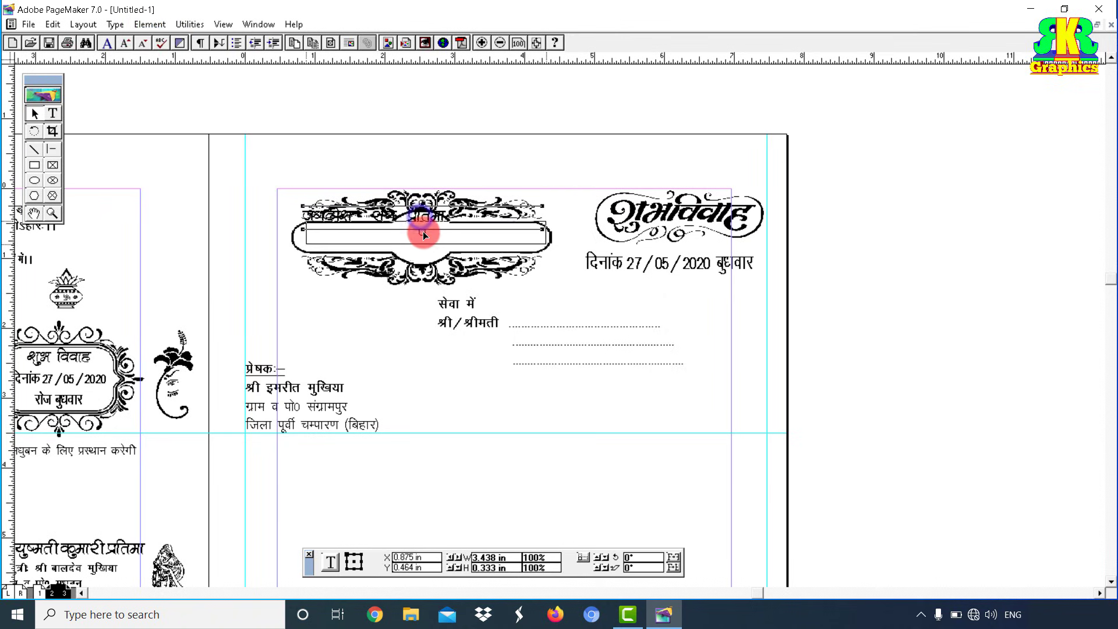
drag(423, 236, 424, 236)
Step: Enlarge जगदीश संग प्रतिमा to 27 pt and widen its text block across the oval
click(52, 113)
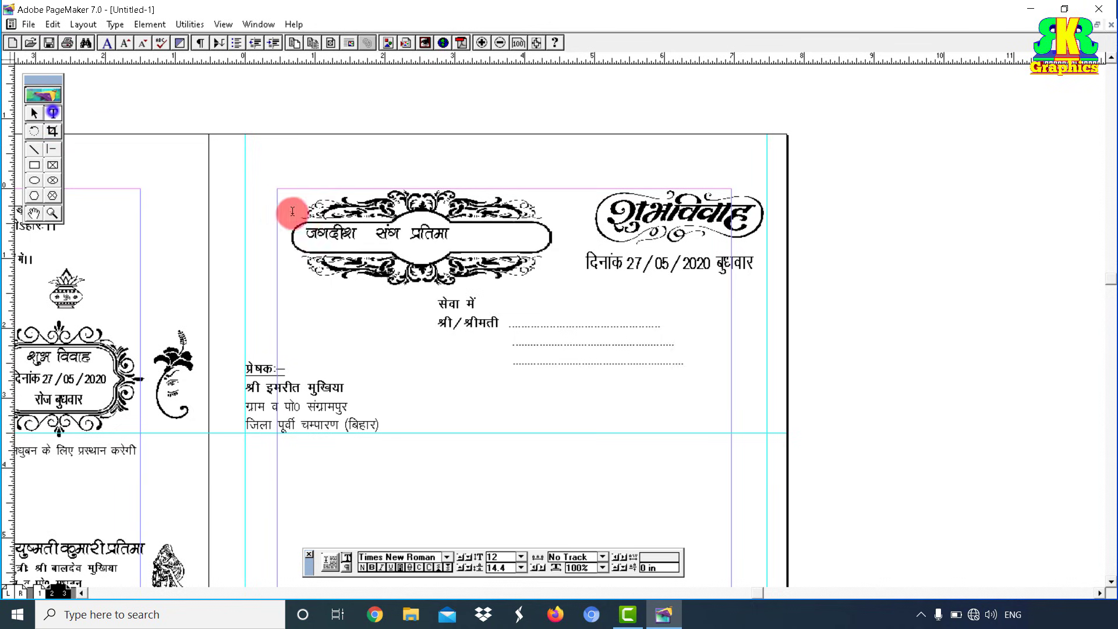
drag(305, 236, 488, 243)
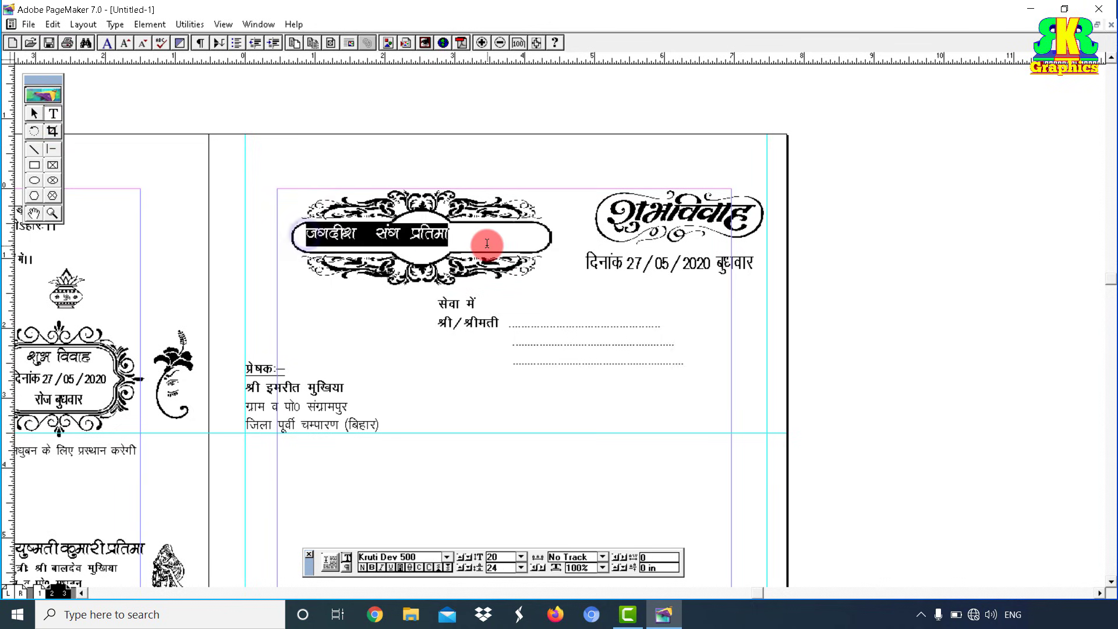
key(ctrl+alt+shift+greater)
key(ctrl+alt+shift+greater)
key(ctrl+alt+shift+greater)
key(ctrl+alt+shift+greater)
key(ctrl+alt+shift+greater)
key(ctrl+alt+shift+greater)
key(ctrl+alt+shift+greater)
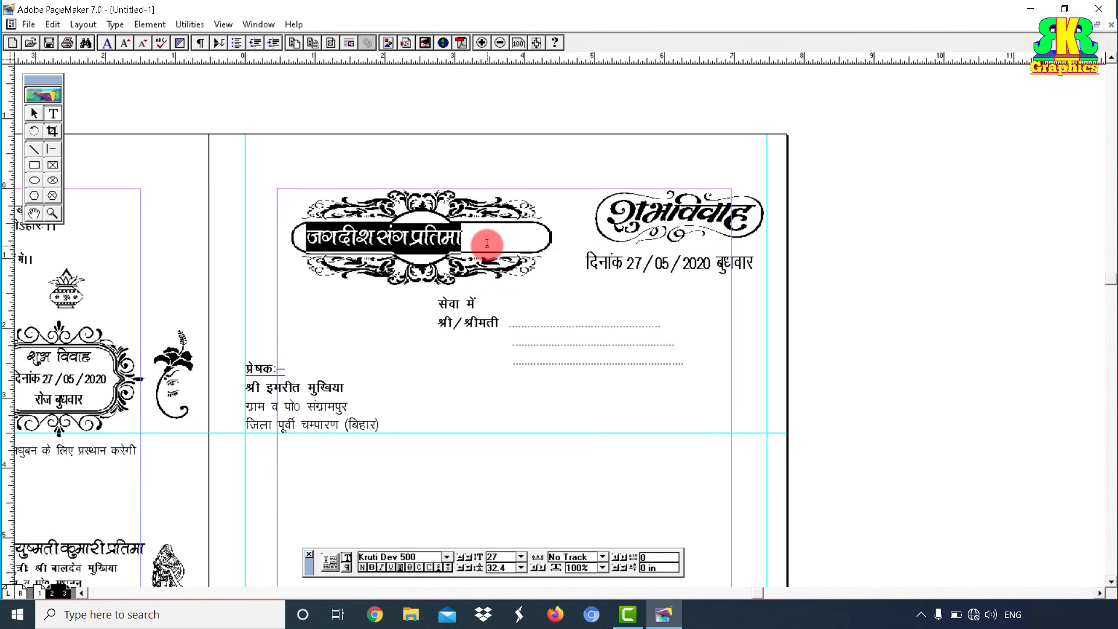
click(36, 112)
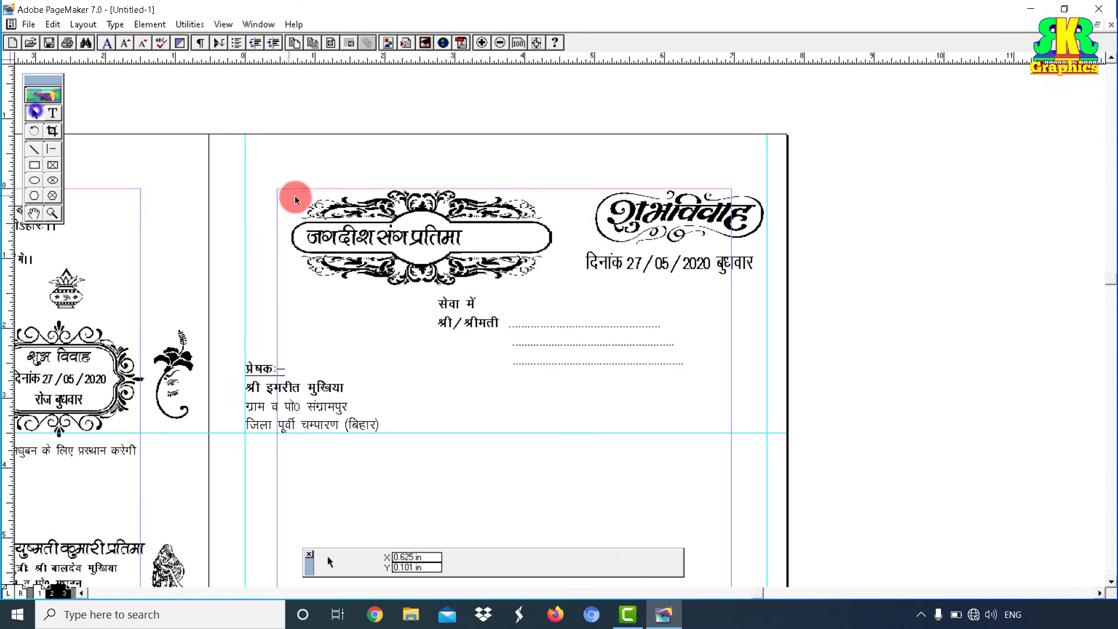
click(467, 253)
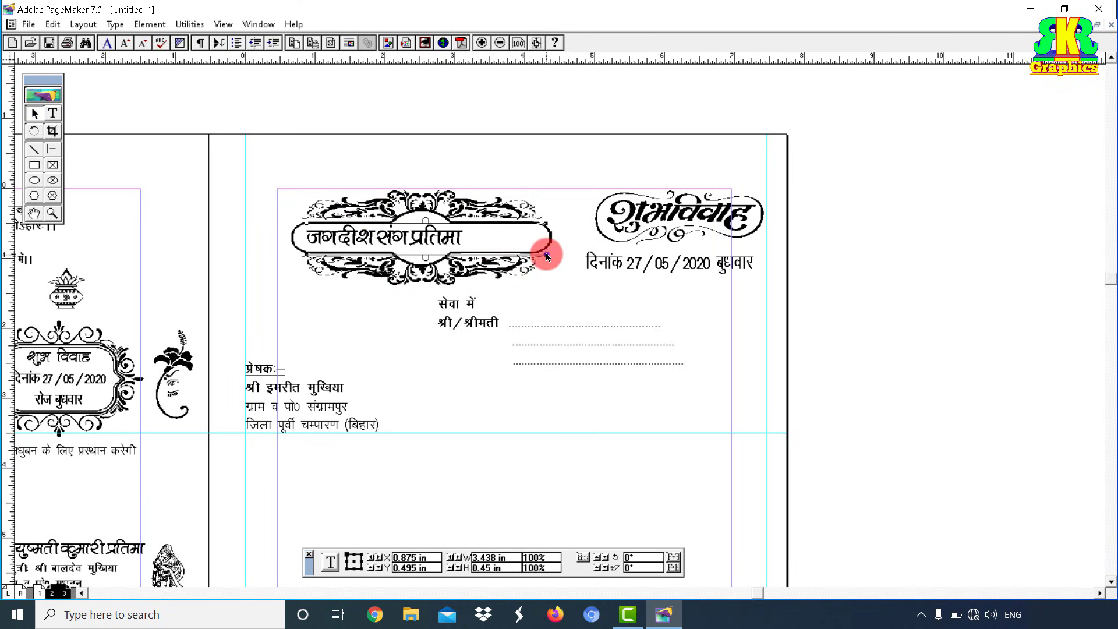
drag(546, 257, 551, 261)
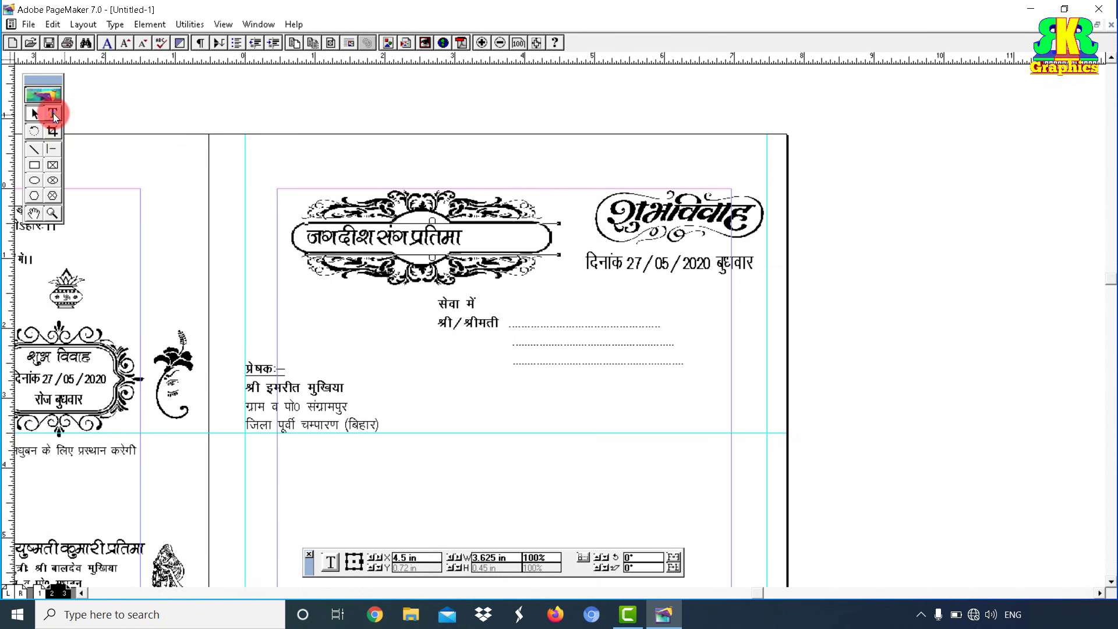
Step: Insert tabs after जगदीश and after संग to space the names evenly
click(54, 113)
click(376, 236)
key(Tab)
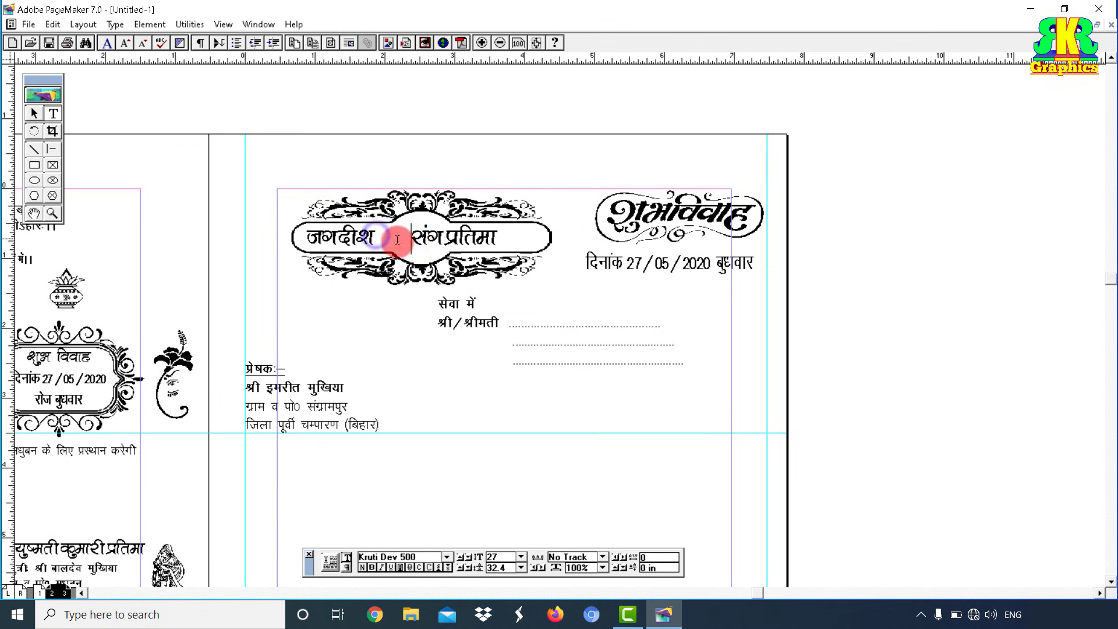
click(453, 238)
key(Tab)
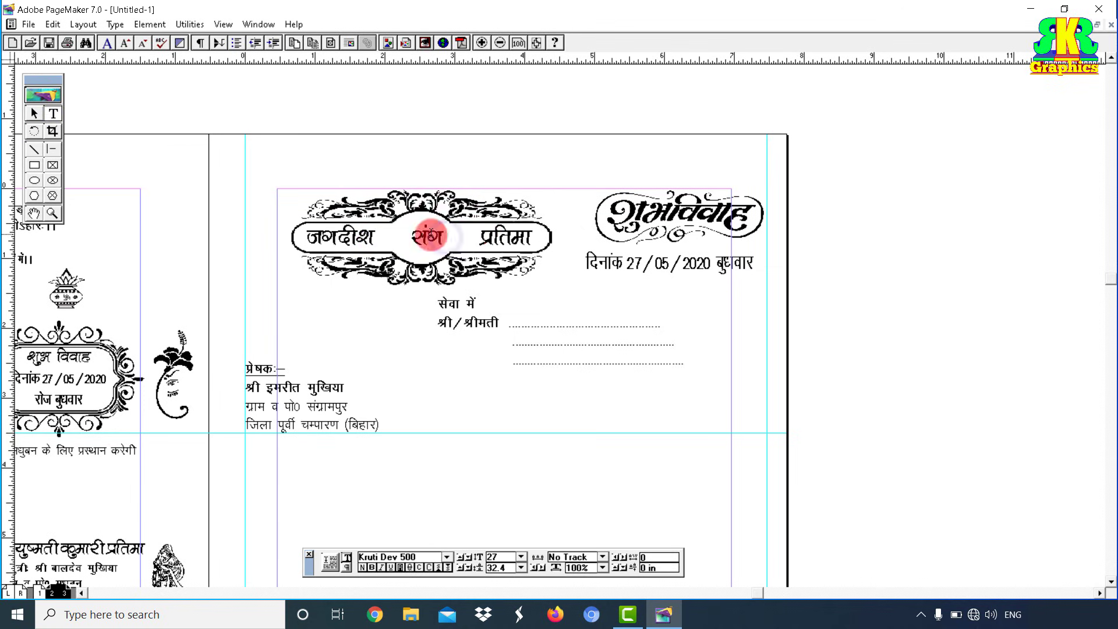
click(34, 115)
shift+right_click(494, 262)
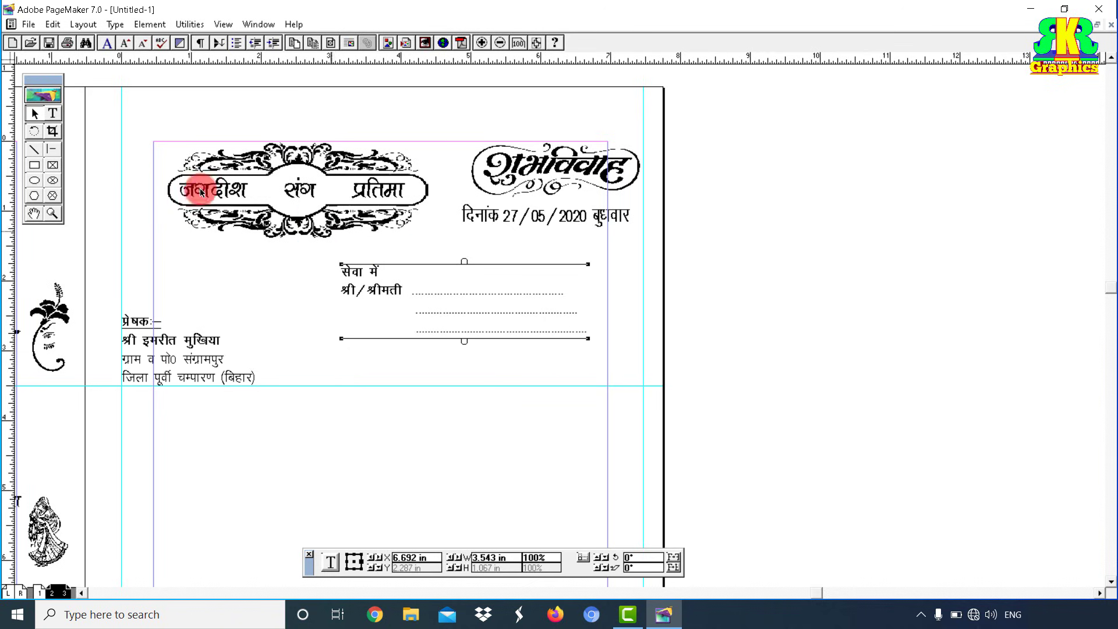
Step: Type a bold 'RKR Graphics' block at the lower right, narrow it, and draw a horizontal rule above
click(53, 114)
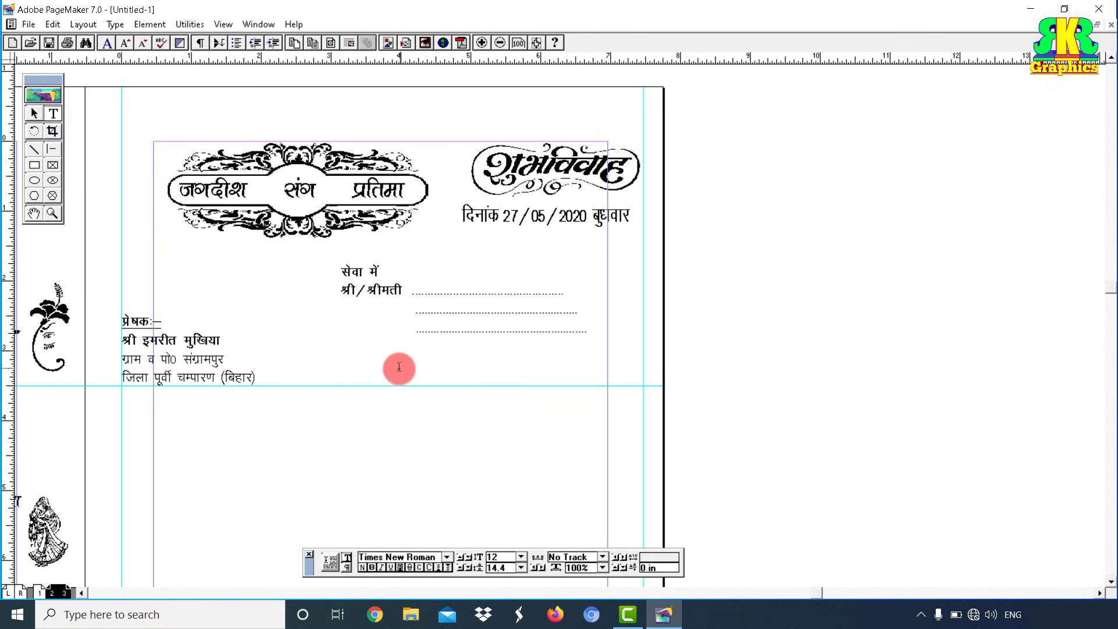
drag(397, 370, 551, 392)
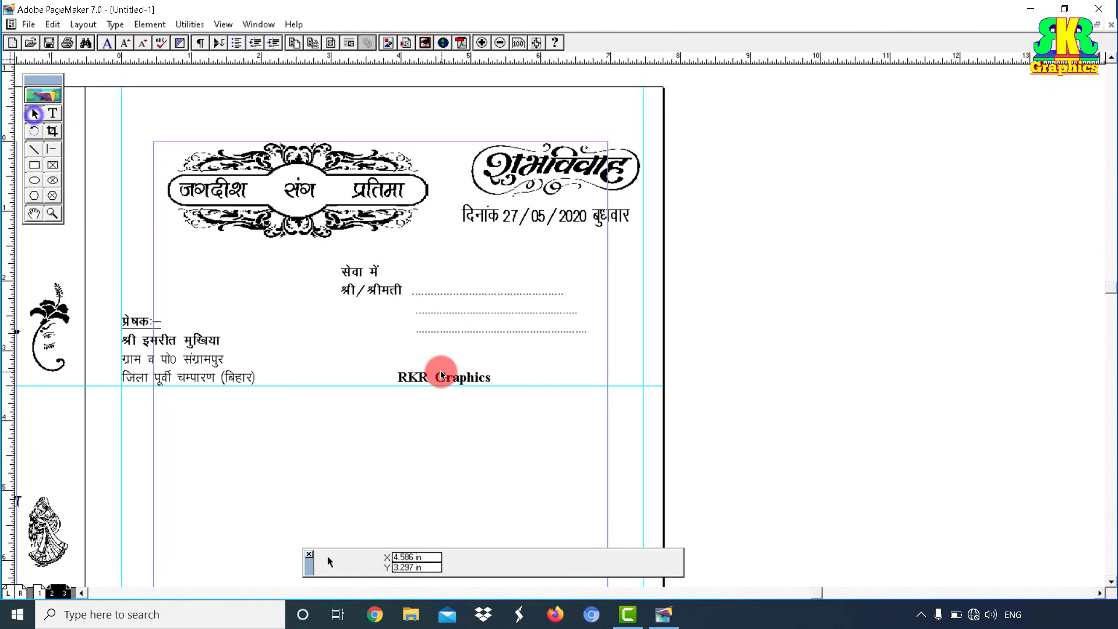
drag(440, 371, 511, 372)
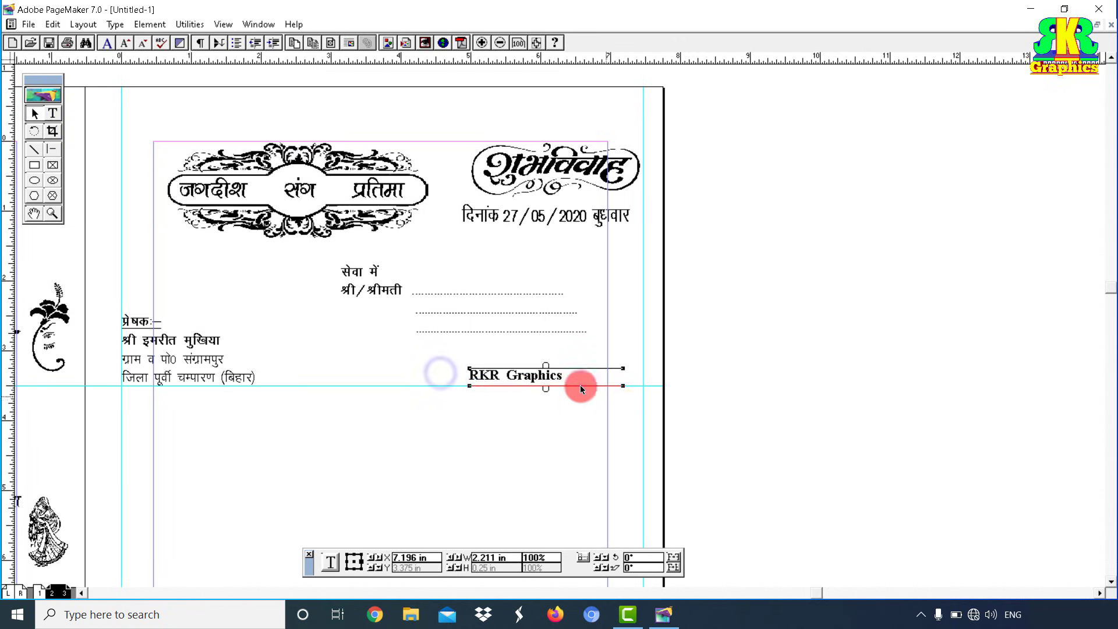
drag(627, 387, 560, 381)
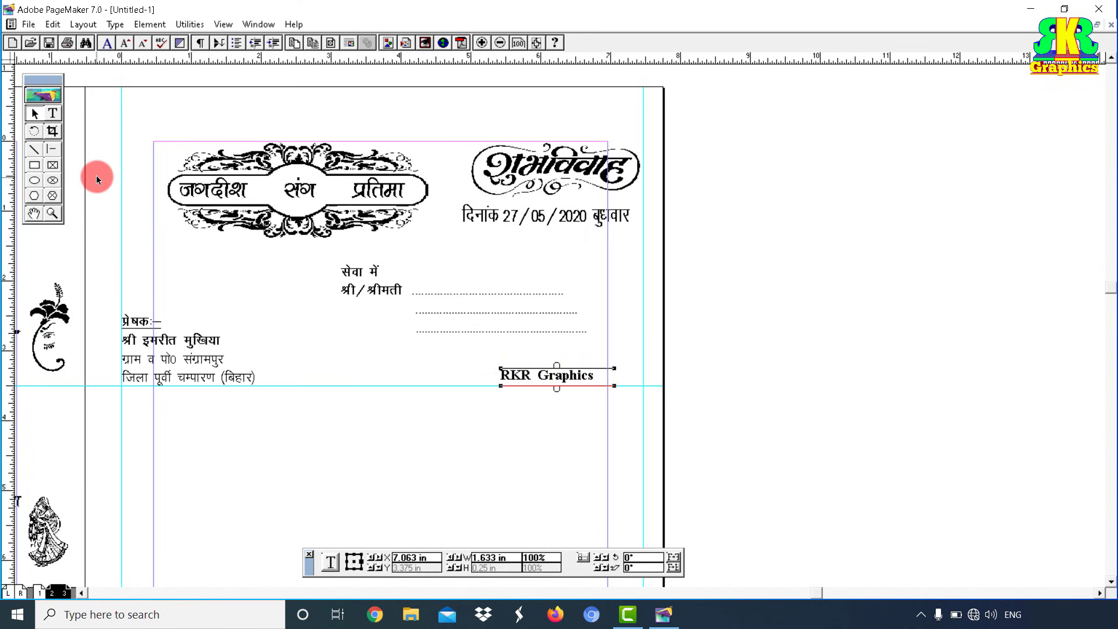
click(52, 150)
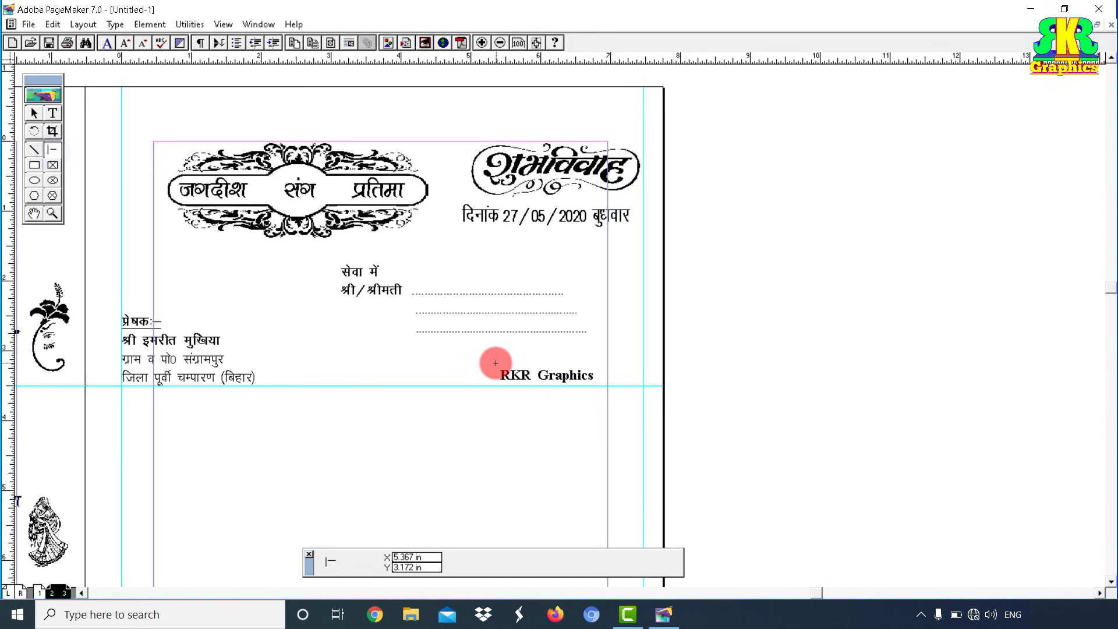
drag(494, 363, 600, 377)
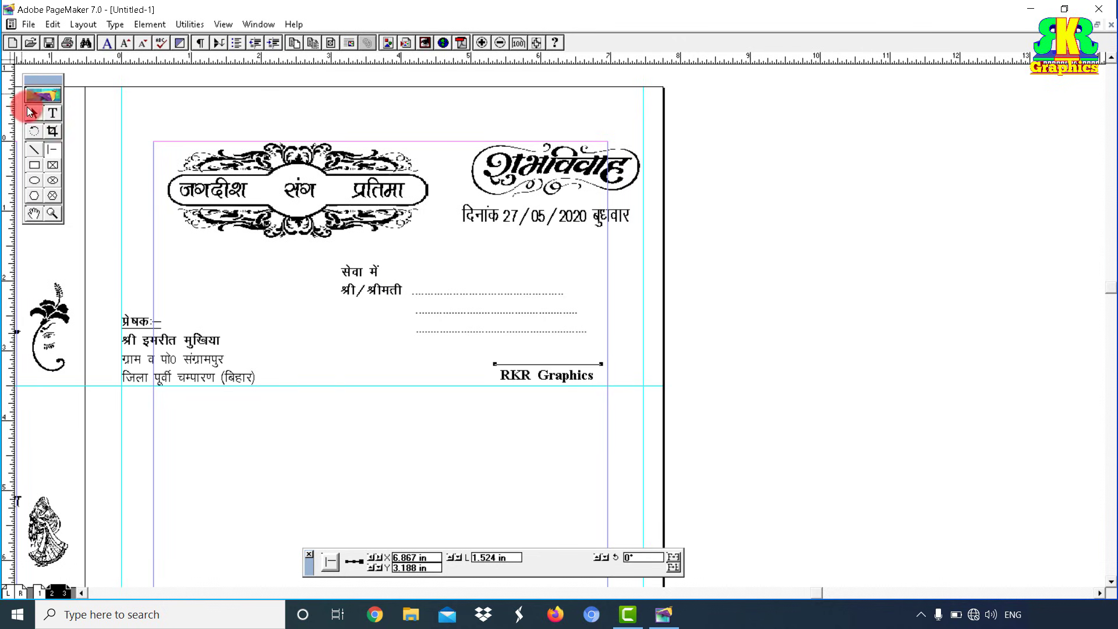
Step: Place the FL ornament graphic above the RKR Graphics credit
click(31, 110)
click(28, 24)
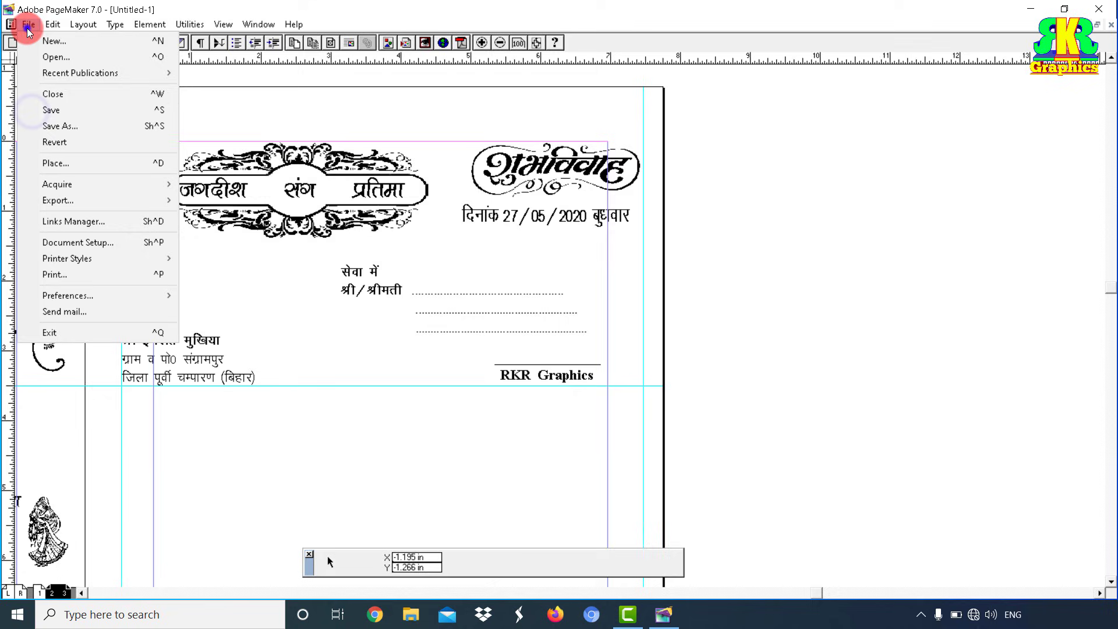
click(87, 163)
click(61, 108)
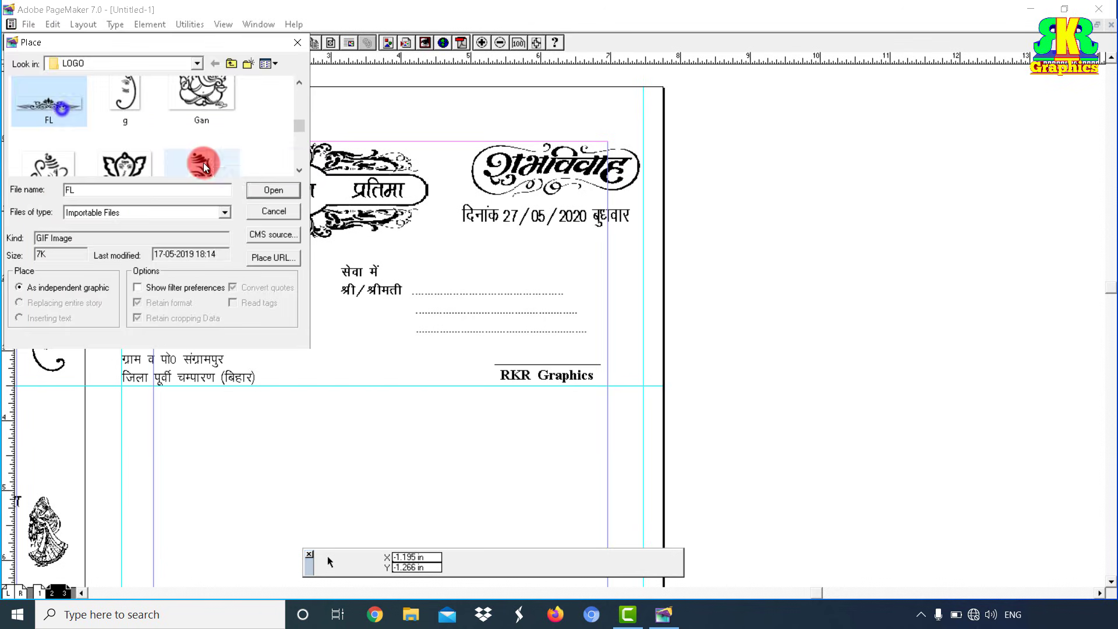
click(260, 191)
drag(483, 341, 609, 366)
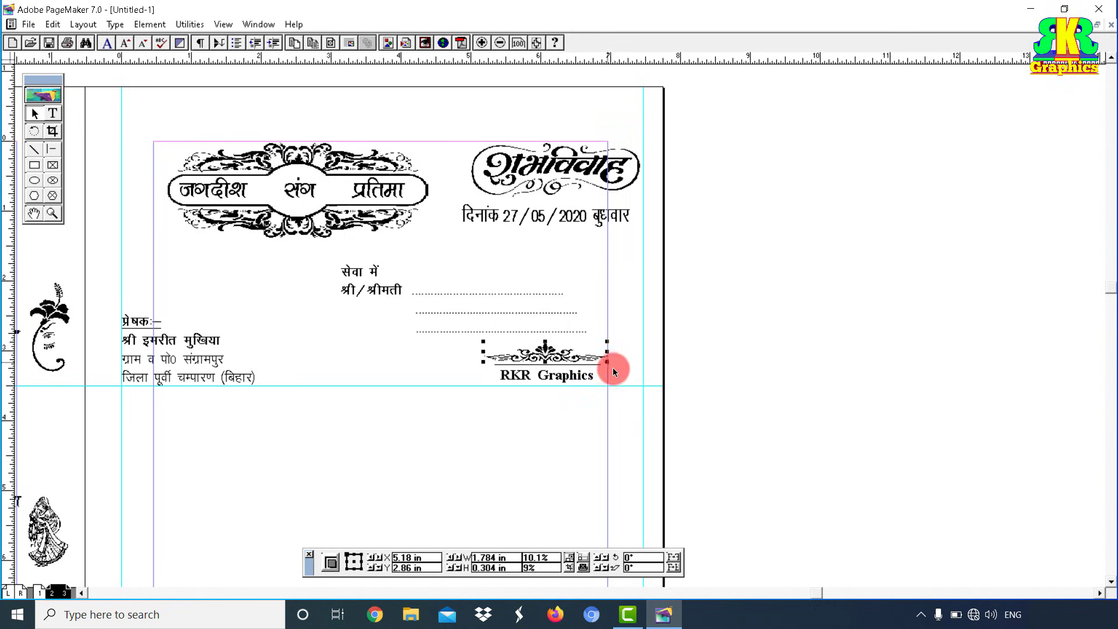
Step: Select the ornament and credit together and nudge them two steps right
shift+right_click(601, 388)
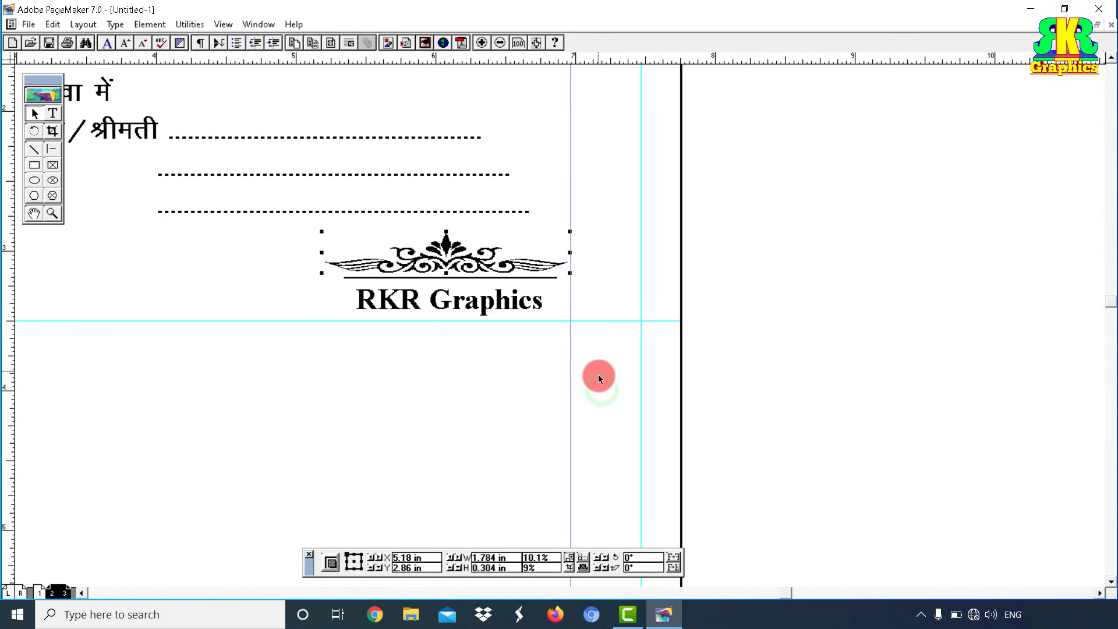
drag(427, 205, 271, 215)
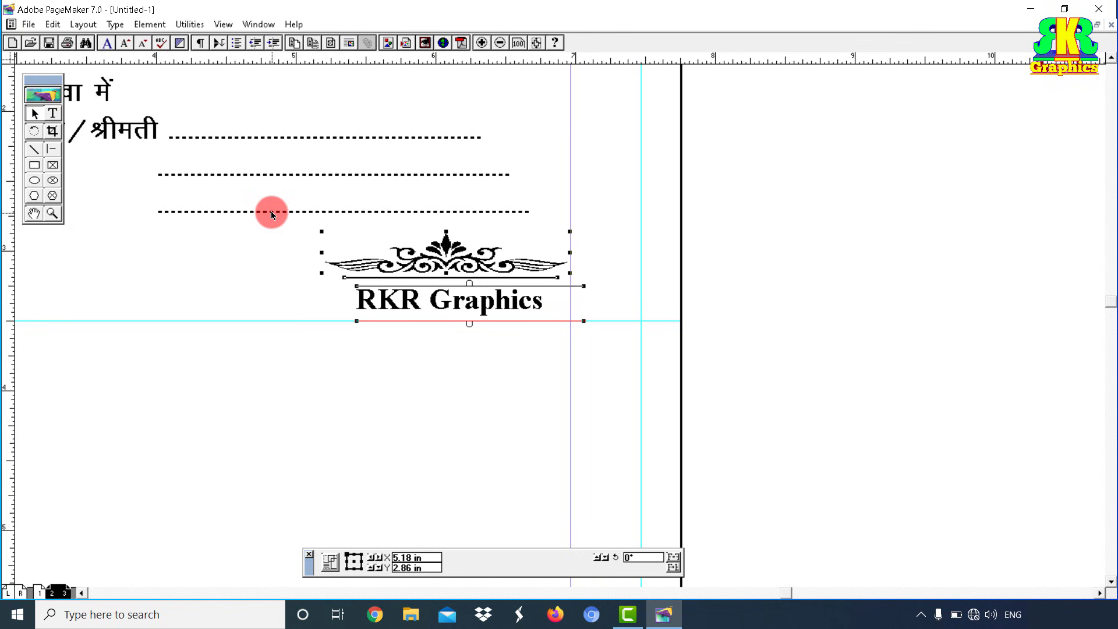
key(Right)
key(Right)
key(Right)
key(Right)
key(Right)
key(Right)
key(Right)
key(Right)
key(Right)
key(Right)
key(Right)
key(Right)
key(Right)
key(Right)
key(Right)
key(Right)
key(Right)
key(Right)
key(Right)
key(Right)
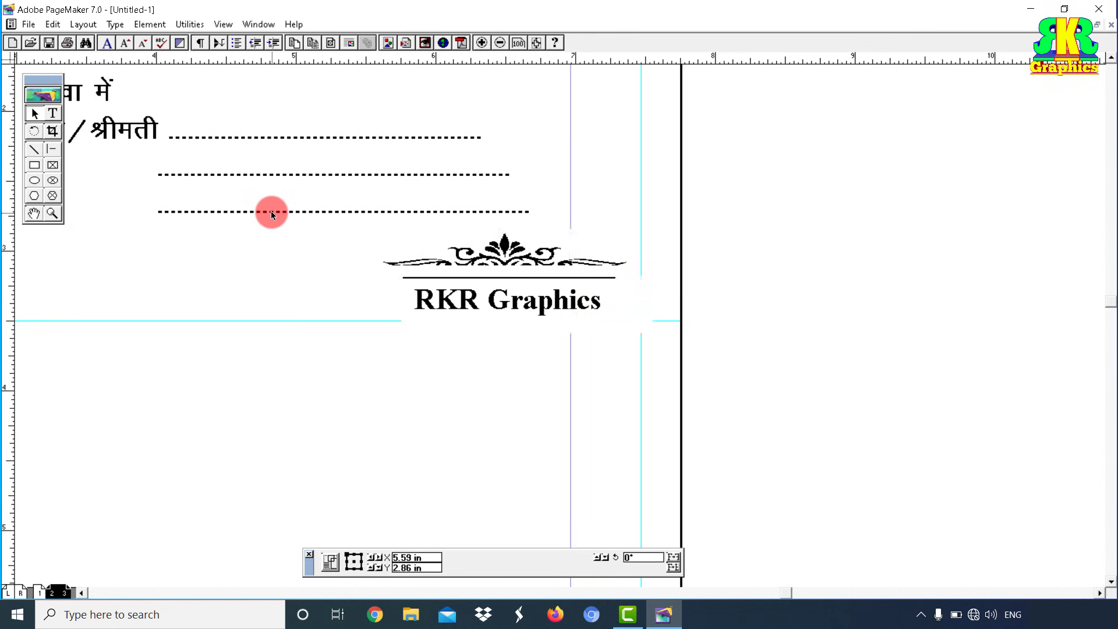
key(Right)
key(Right)
key(Right)
key(Right)
key(Right)
key(Right)
key(Right)
key(Right)
key(Right)
key(Right)
key(Right)
key(Right)
key(Right)
key(Right)
key(Right)
key(Right)
key(Right)
key(Right)
key(Right)
key(Right)
key(ctrl+1)
key(ctrl+space)
drag(91, 83, 623, 354)
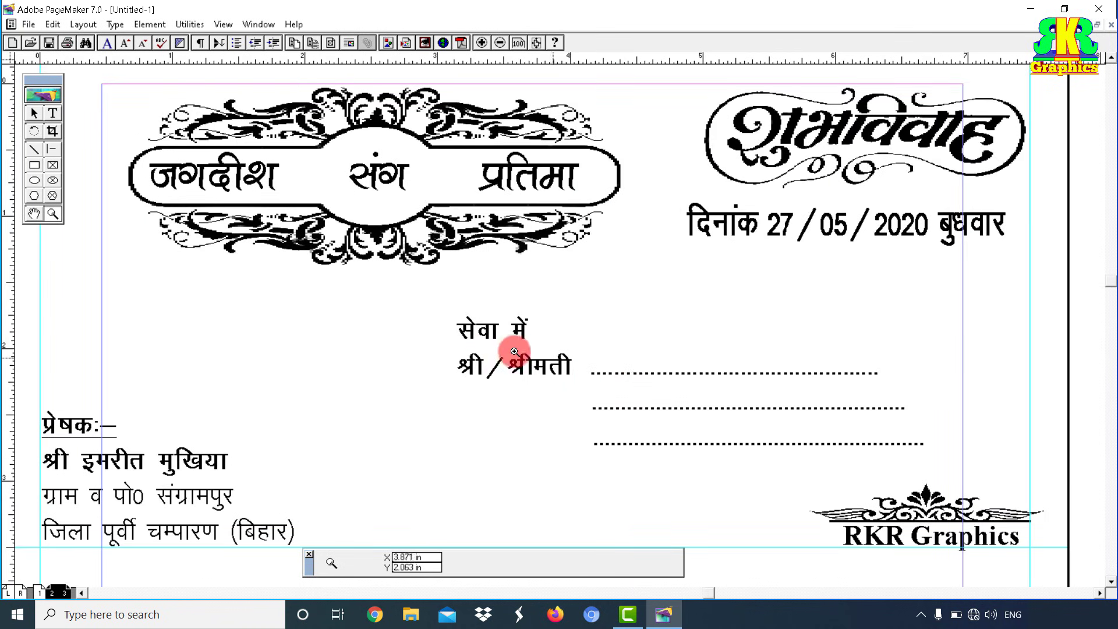
Step: Pan across to the pages 2–3 invitation spread with its dated panels and note line
click(34, 116)
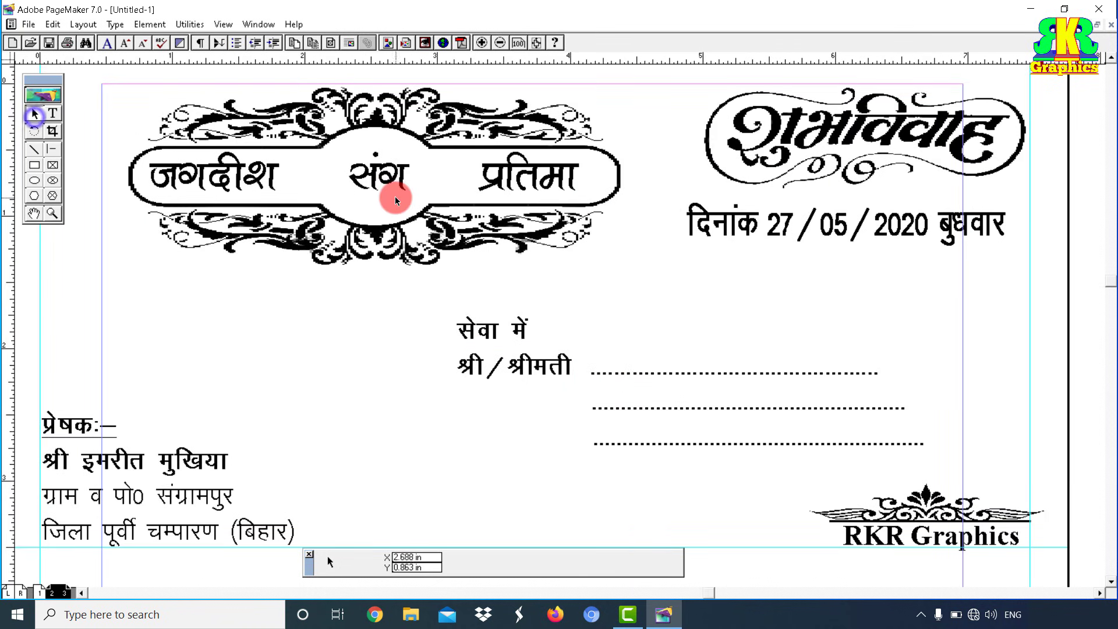
drag(771, 397, 809, 384)
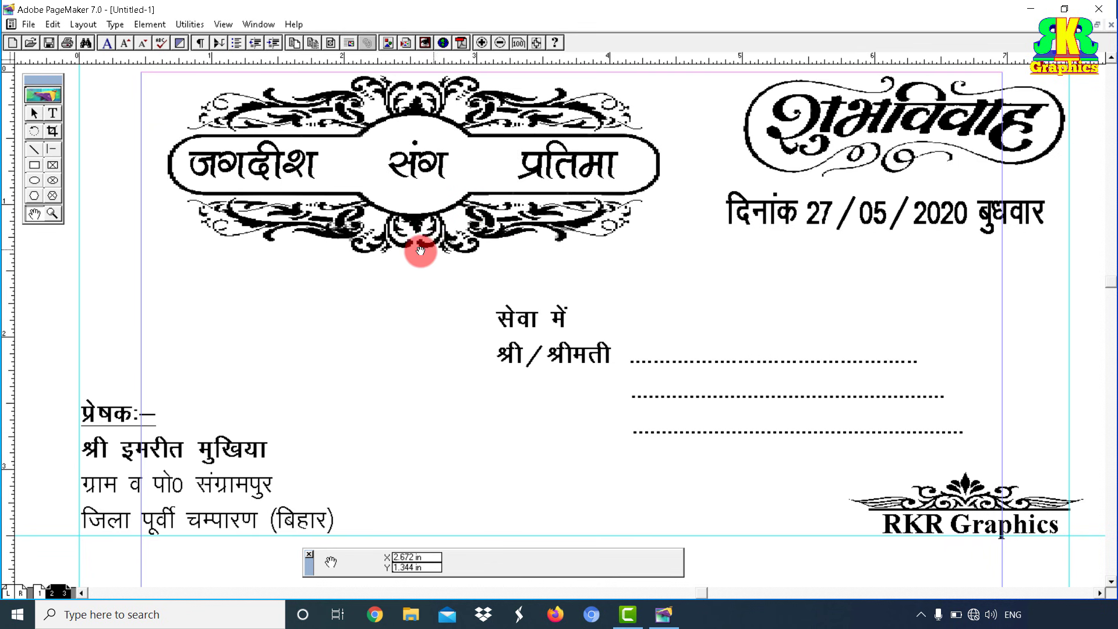
drag(234, 274, 806, 326)
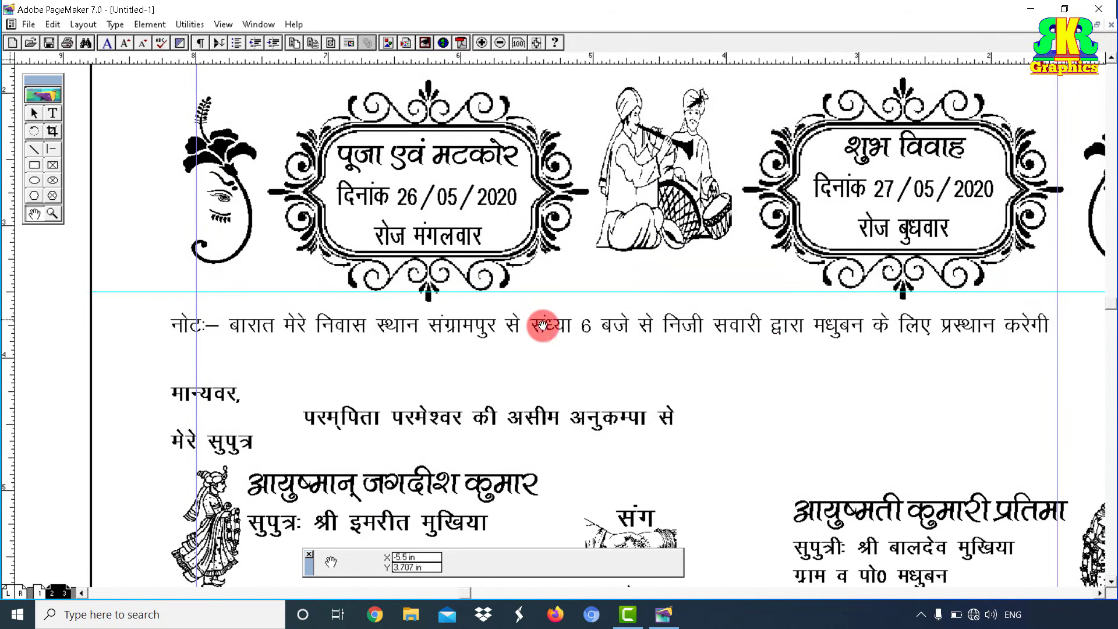